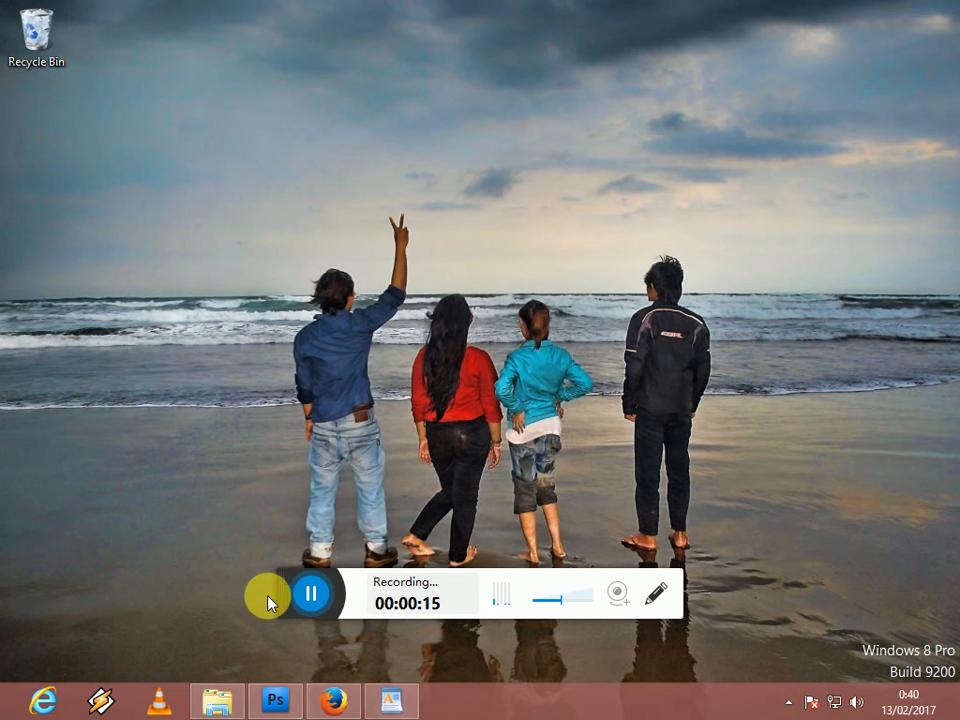
# Step: Switch to Photoshop and open the photo 20141130_162352.jpg from the file folder
pyautogui.click(273, 700)
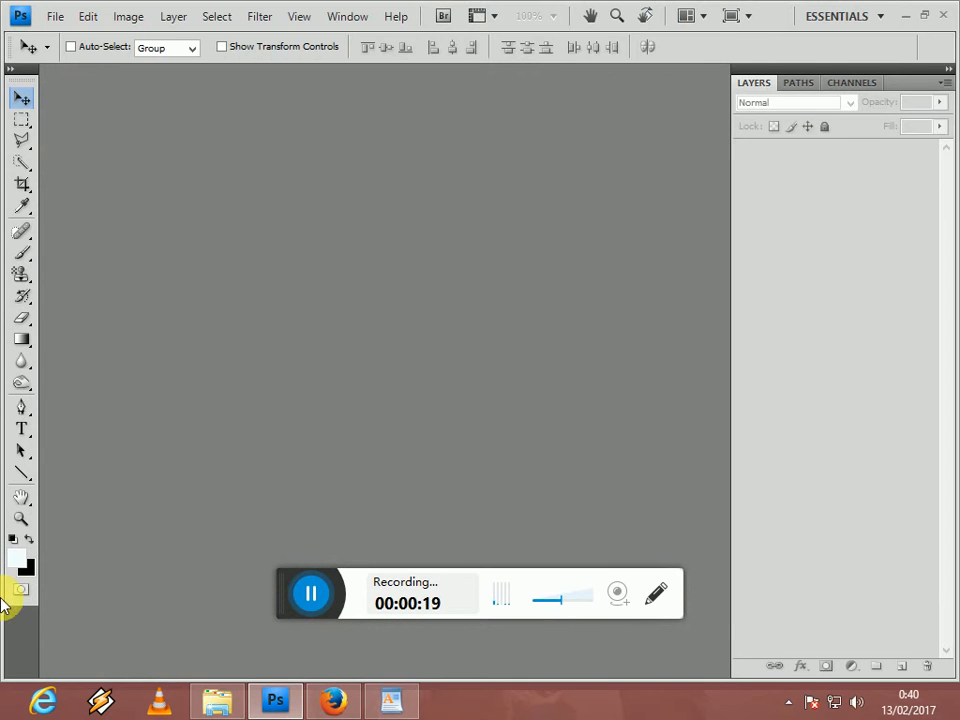
pyautogui.moveTo(290, 580); pyautogui.dragTo(536, 699)
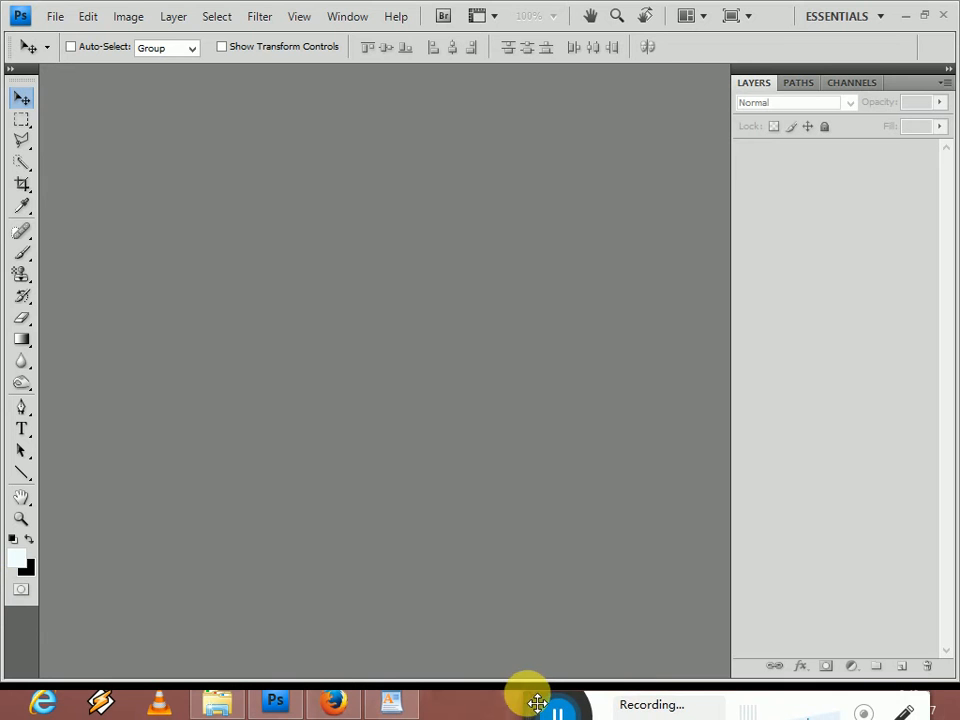
pyautogui.click(210, 707)
pyautogui.moveTo(212, 228); pyautogui.dragTo(358, 541)
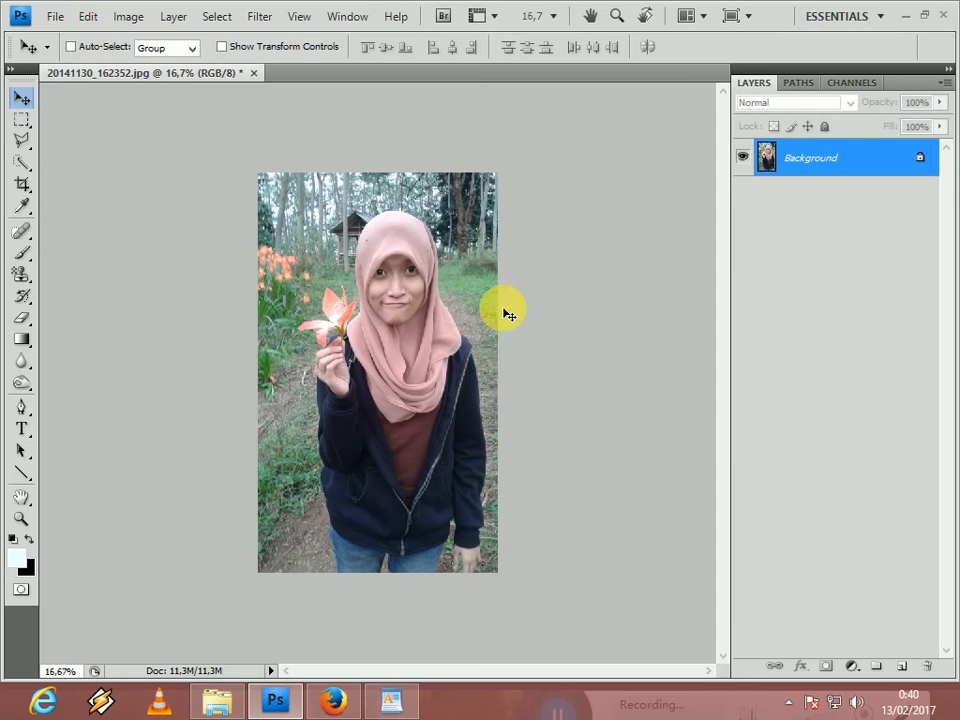
# Step: Convert the locked Background into a regular layer named Layer 0 and duplicate it
pyautogui.hotkey('ctrl', '+')
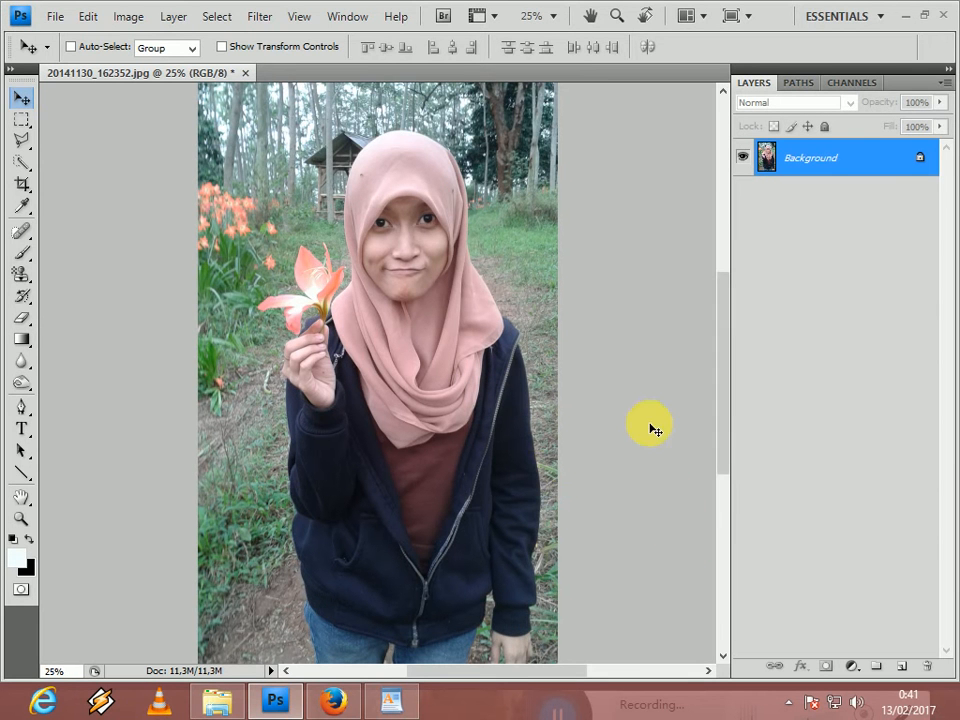
pyautogui.click(23, 142)
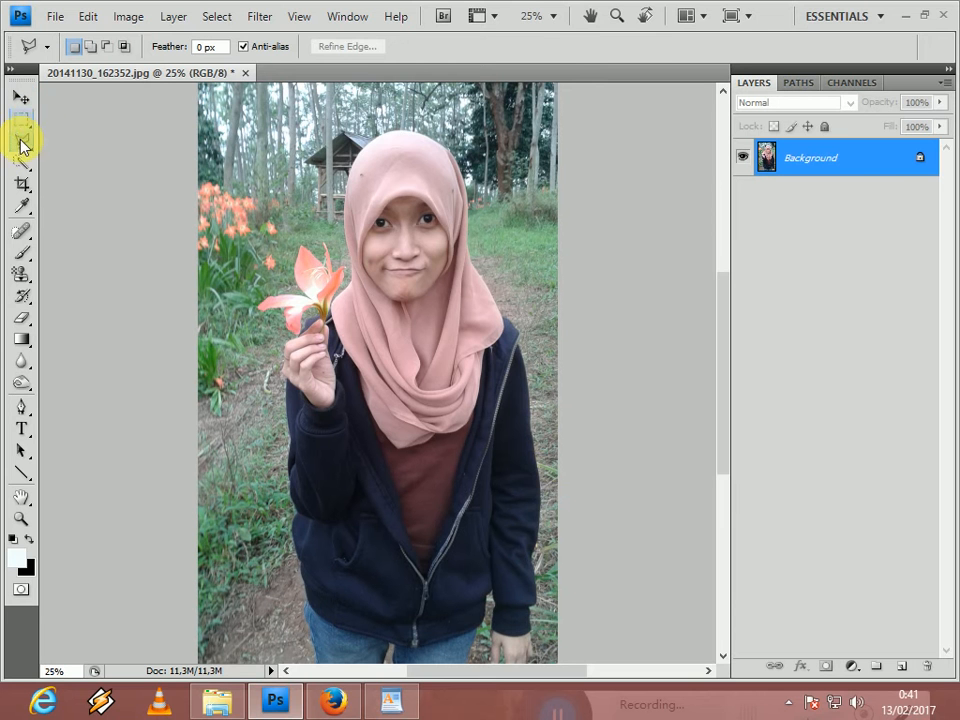
pyautogui.click(21, 124)
pyautogui.click(22, 141)
pyautogui.click(55, 160)
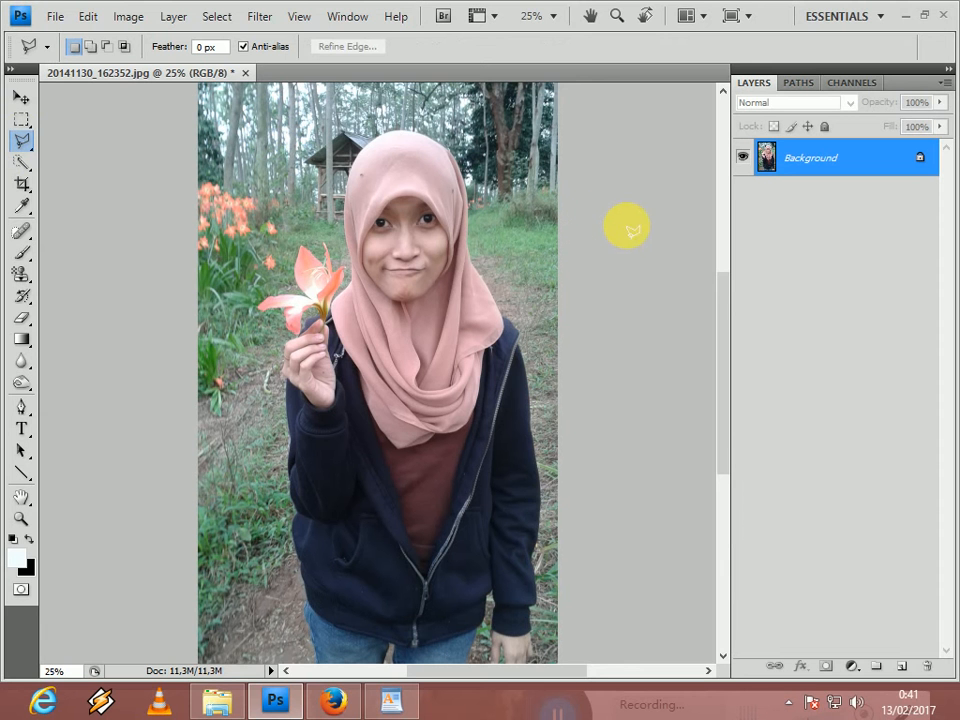
pyautogui.hotkey('ctrl', '+')
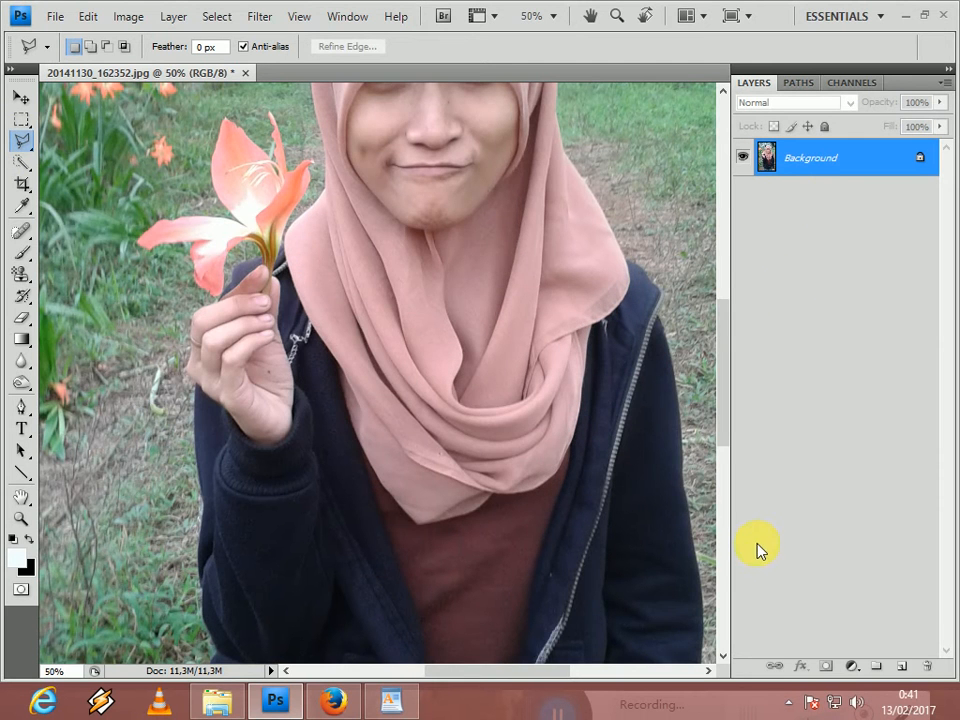
pyautogui.moveTo(727, 377); pyautogui.dragTo(724, 333)
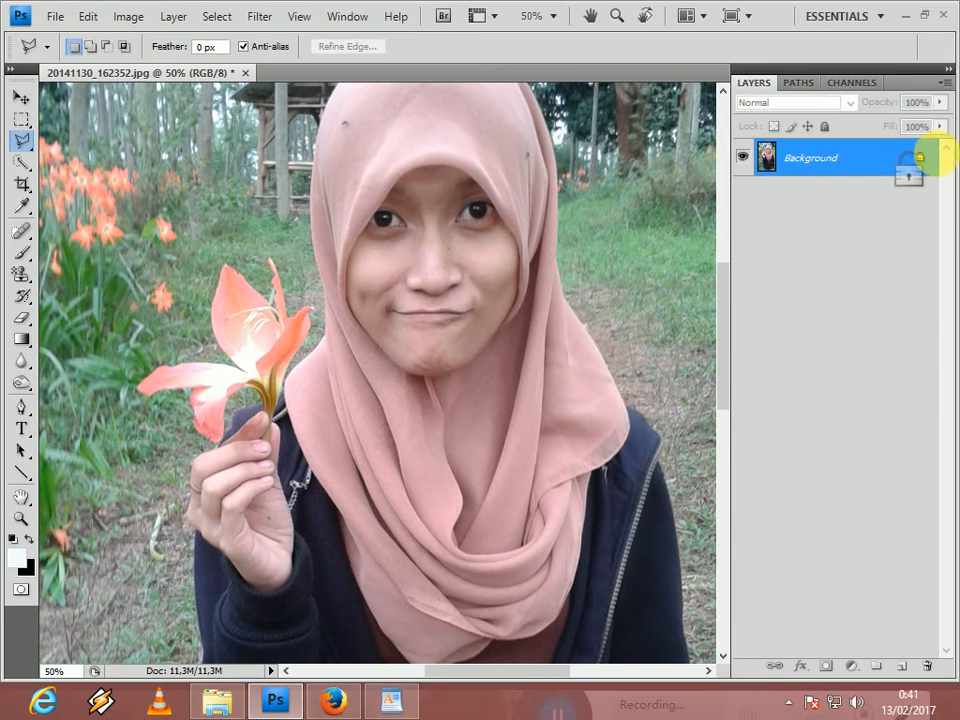
pyautogui.doubleClick(918, 163)
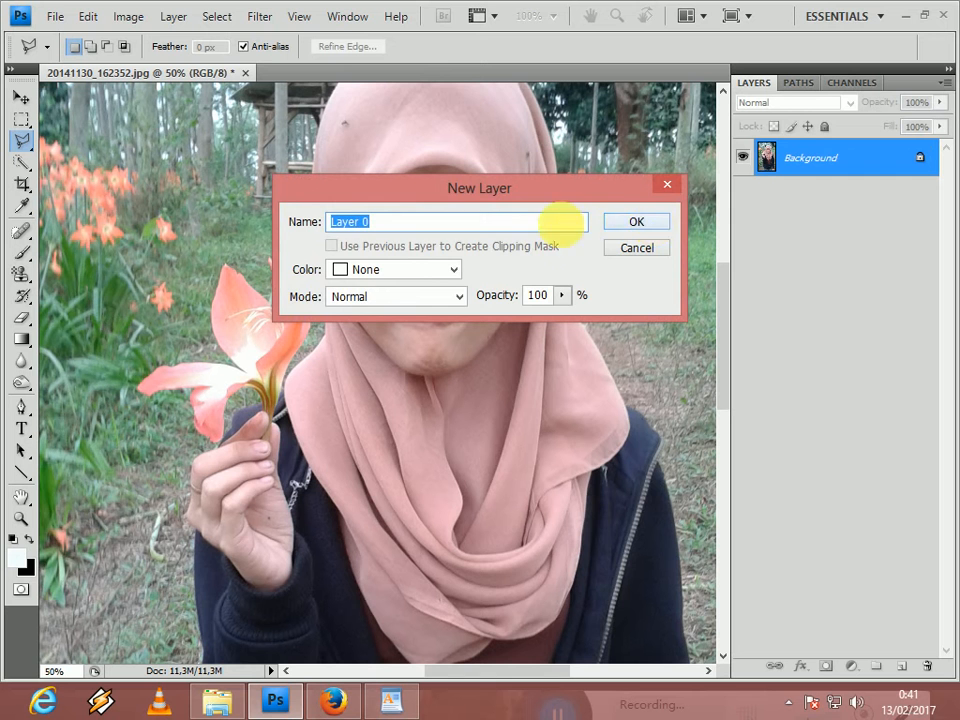
pyautogui.click(622, 222)
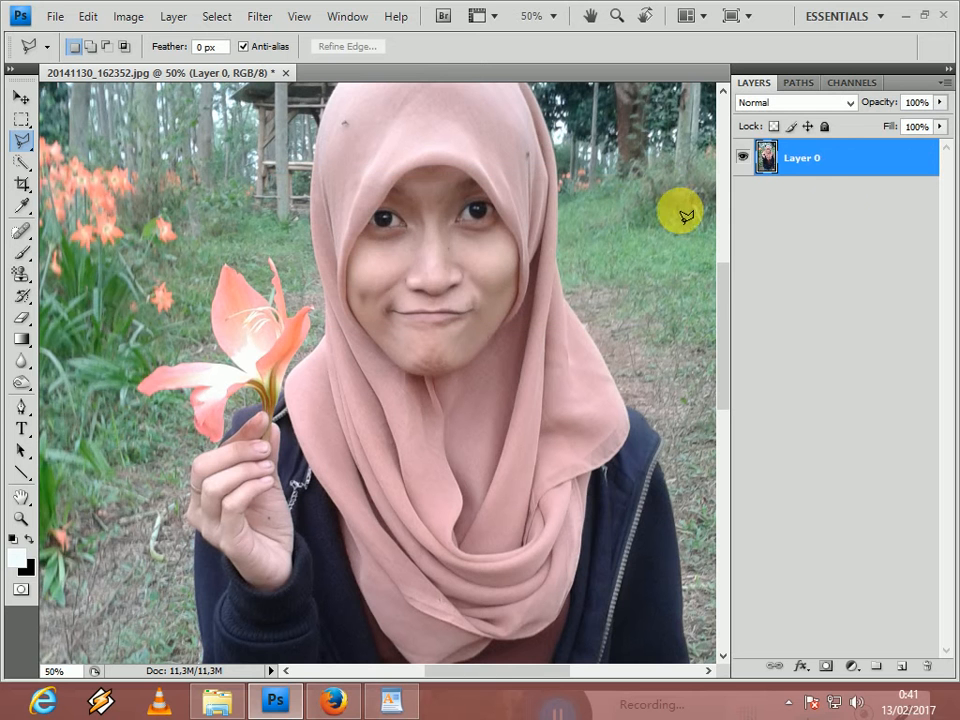
pyautogui.moveTo(521, 671); pyautogui.dragTo(536, 671)
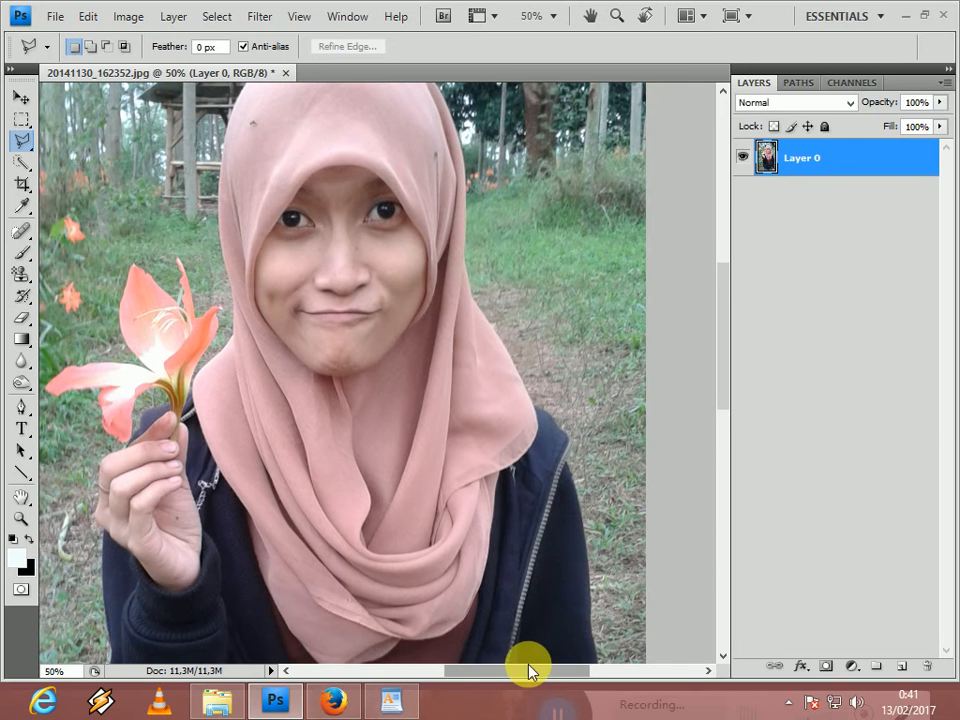
pyautogui.hotkey('ctrl', 'j')
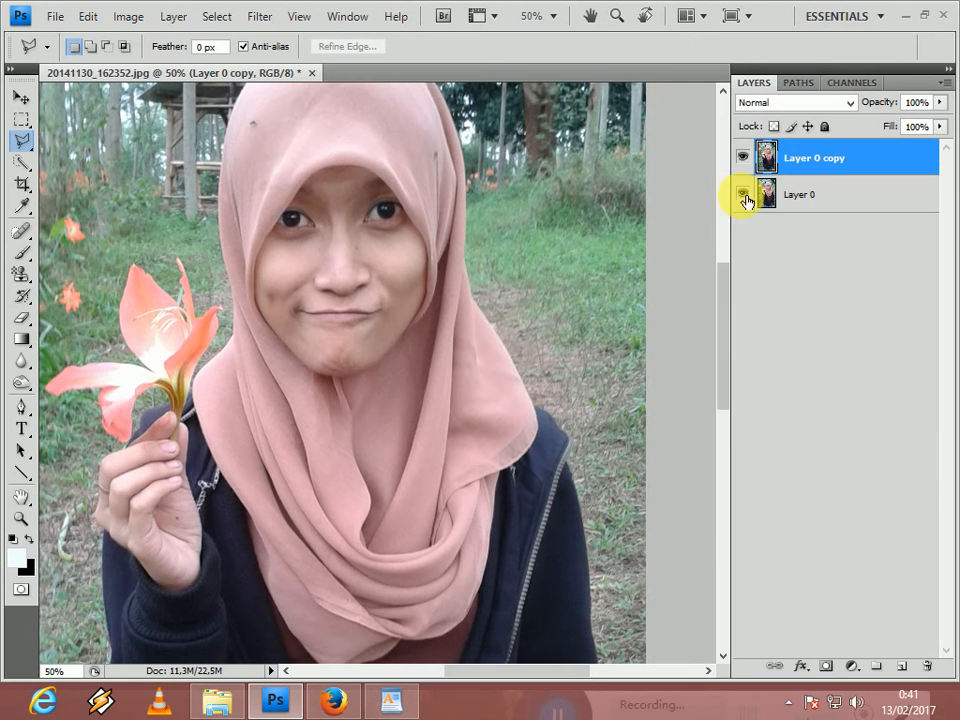
# Step: Hide Layer 0, outline the background patch beside the woman's neck with the Polygonal Lasso, and delete it from Layer 0 copy
pyautogui.click(680, 229)
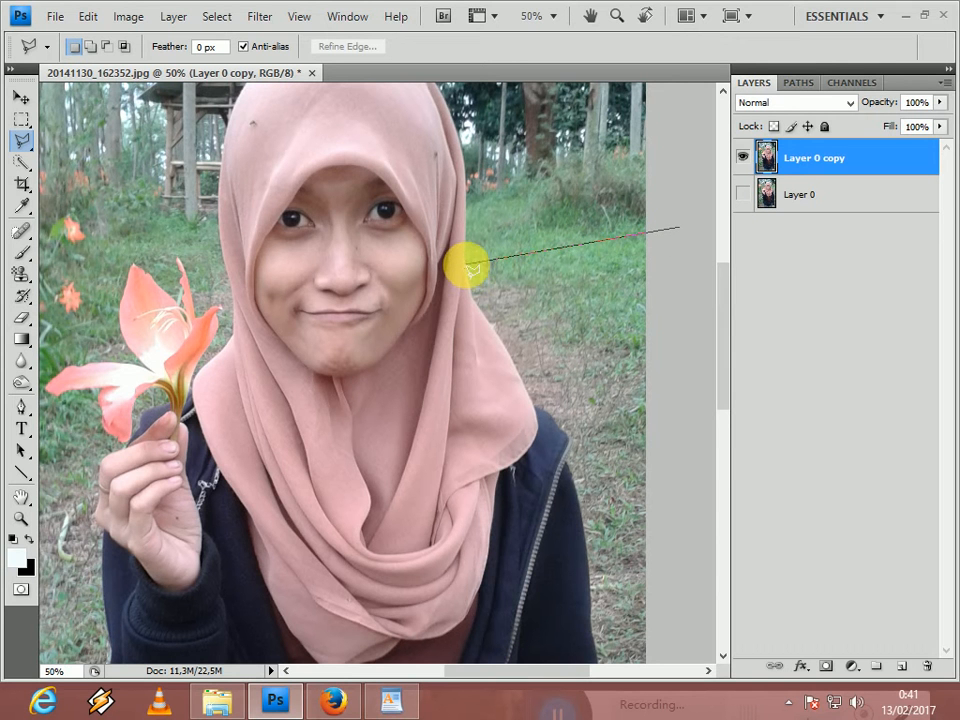
pyautogui.click(466, 264)
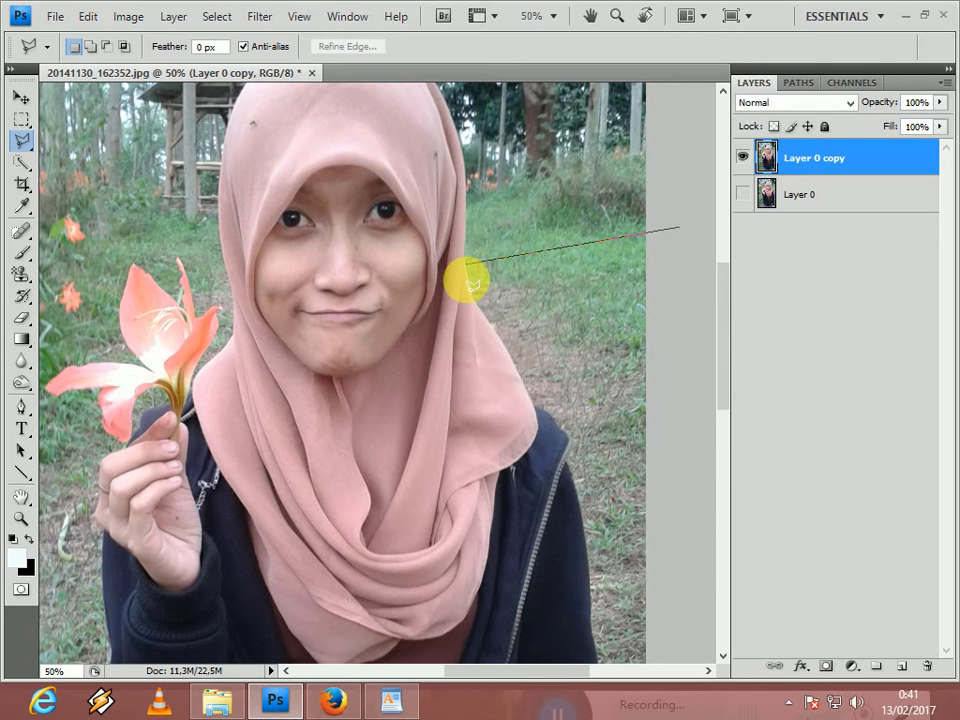
pyautogui.click(500, 338)
pyautogui.click(697, 316)
pyautogui.click(681, 230)
pyautogui.press('Delete')
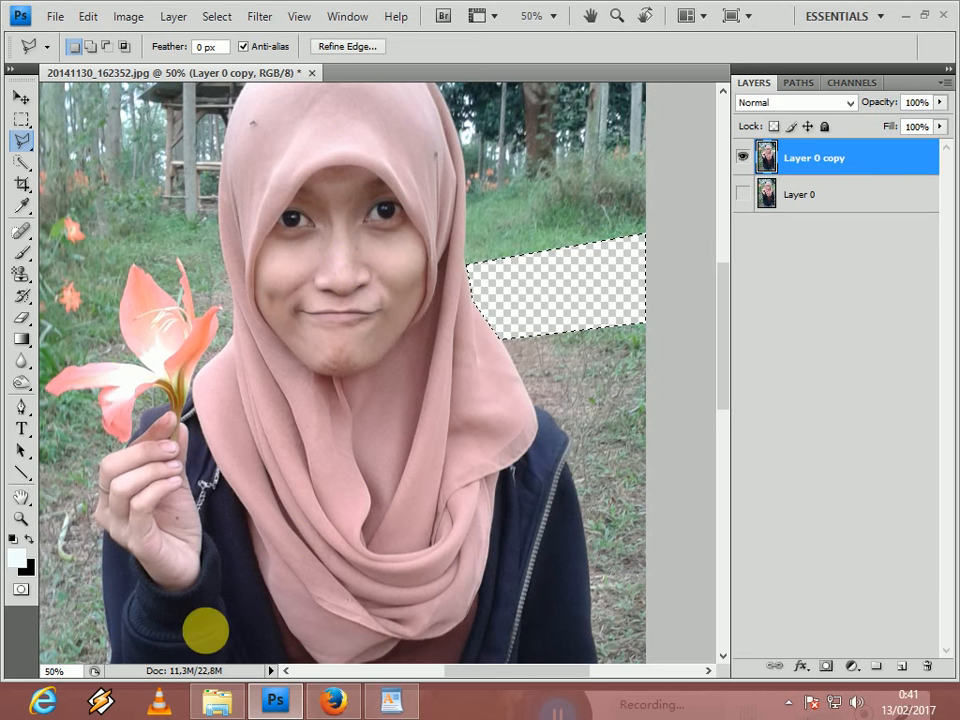
# Step: Open the finished flower portrait PSD and show only its cut-out layer, Layer 0
pyautogui.click(212, 700)
pyautogui.doubleClick(333, 230)
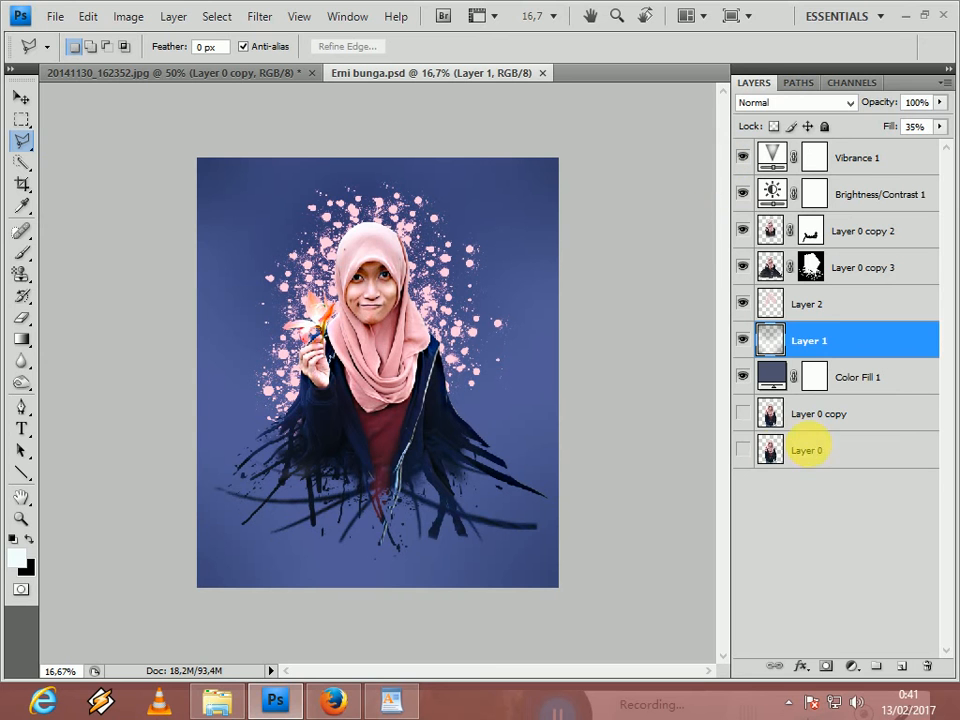
pyautogui.click(815, 450)
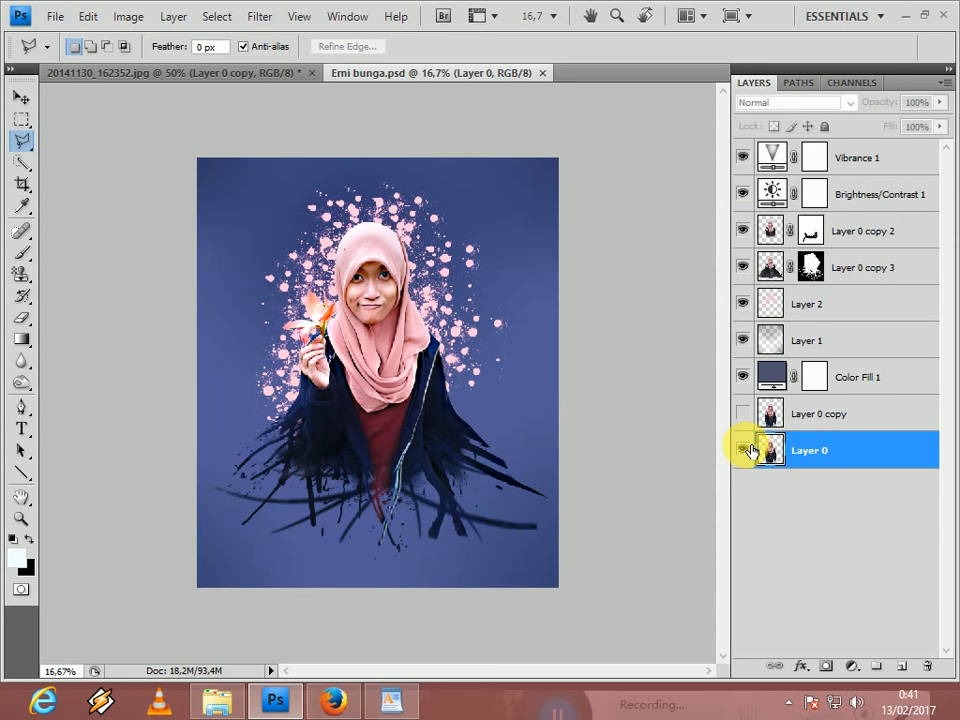
pyautogui.click(744, 450)
pyautogui.moveTo(744, 190); pyautogui.dragTo(771, 422)
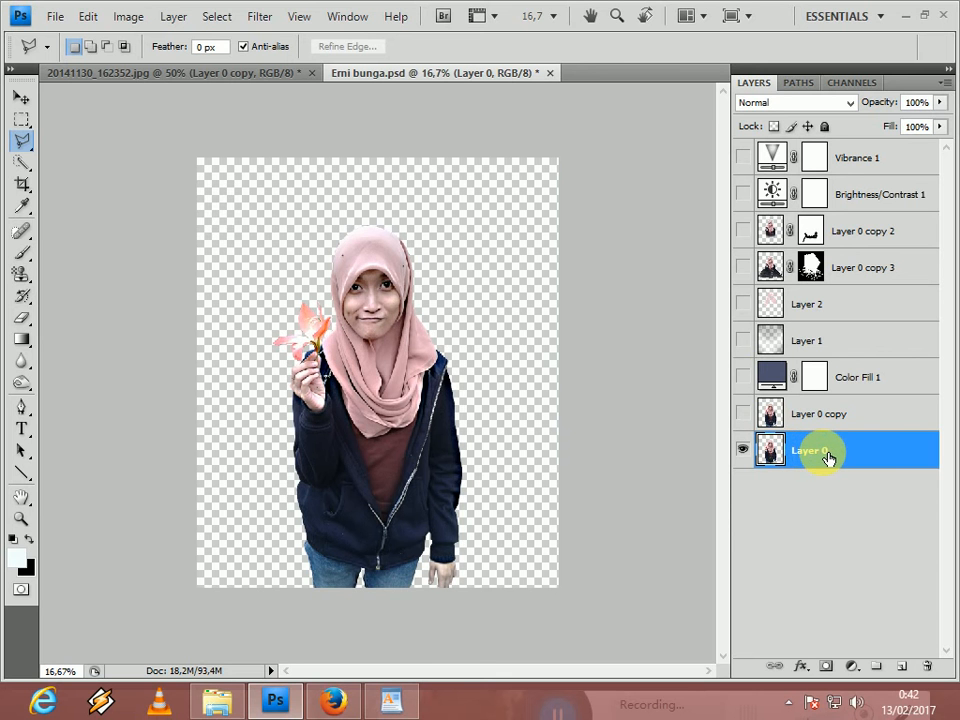
# Step: Copy the PSD's cut-out Layer 0 into the 20141130_162352.jpg document and close the PSD without saving
pyautogui.moveTo(371, 75); pyautogui.dragTo(226, 94)
pyautogui.click(23, 100)
pyautogui.click(295, 75)
pyautogui.click(684, 308)
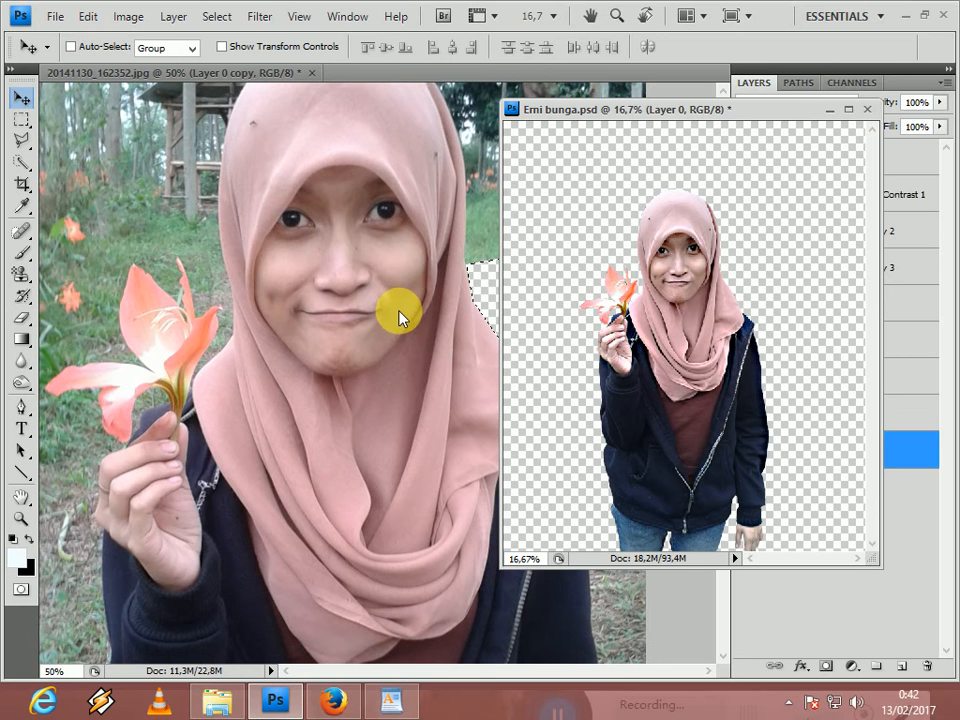
pyautogui.moveTo(631, 311); pyautogui.dragTo(516, 287)
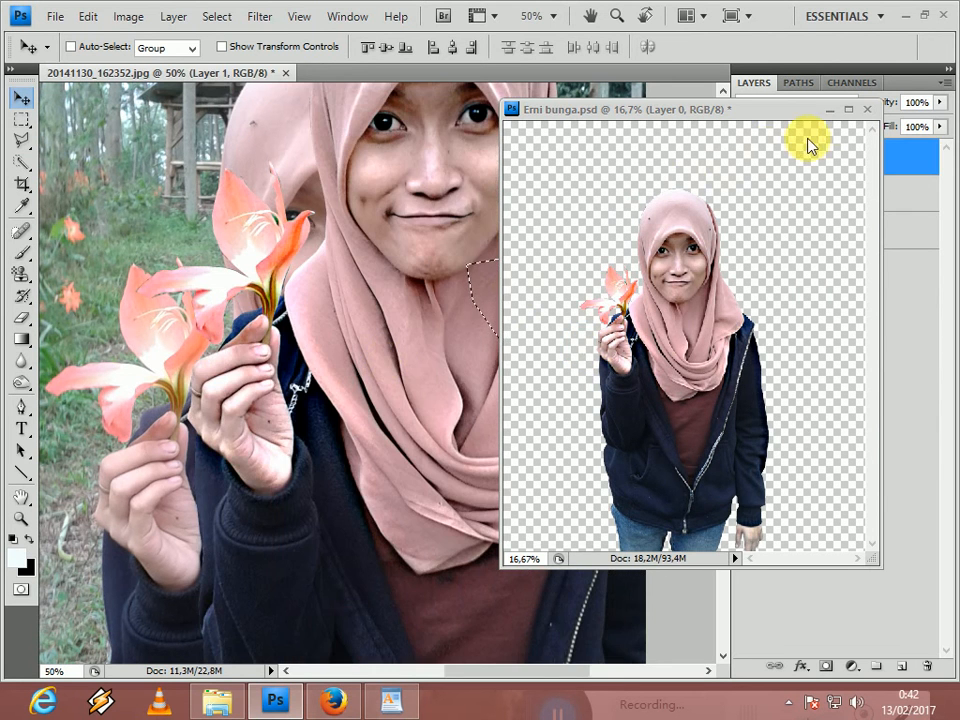
pyautogui.click(867, 110)
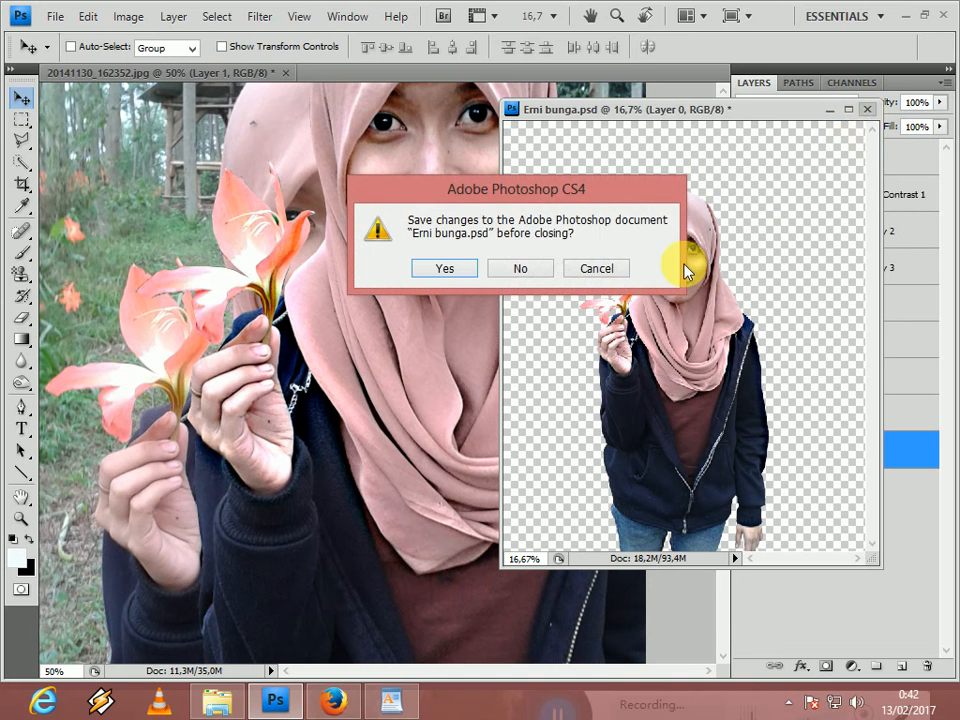
pyautogui.click(520, 268)
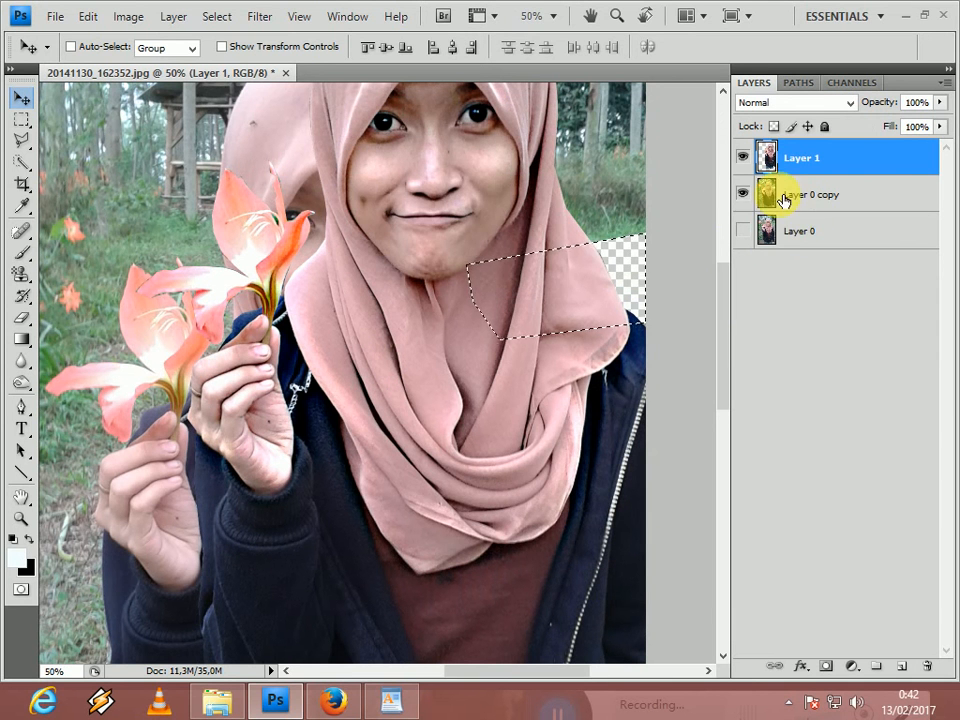
# Step: Hide Layer 0 copy, clear the selection, and move the cut-out woman to the middle of the canvas
pyautogui.click(745, 195)
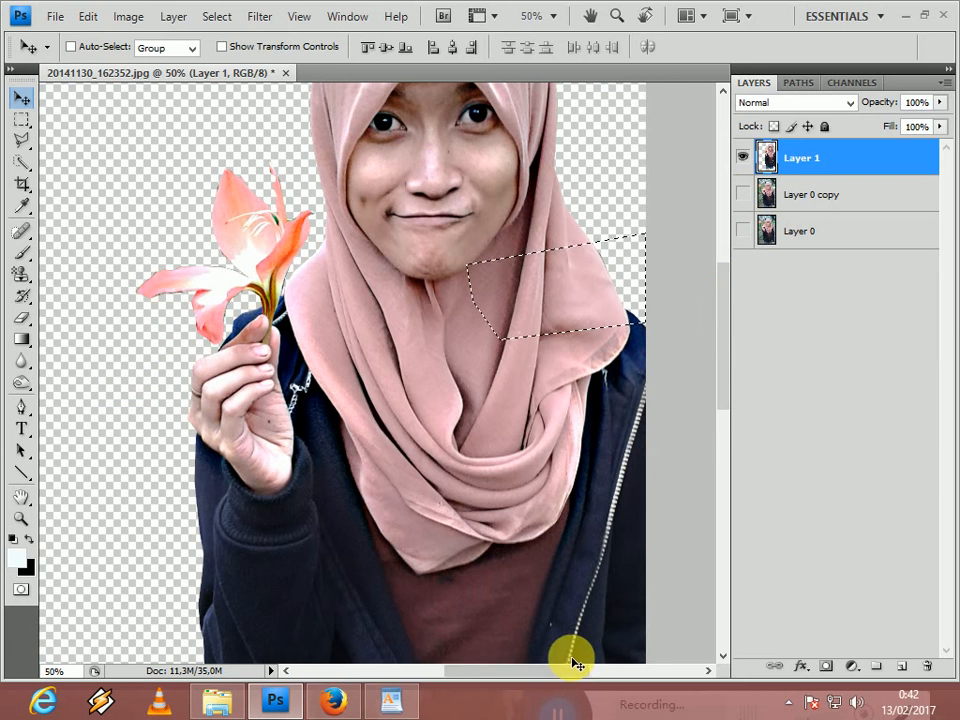
pyautogui.hotkey('ctrl', '-')
pyautogui.hotkey('ctrl', '-')
pyautogui.hotkey('ctrl', '-')
pyautogui.click(21, 119)
pyautogui.click(343, 300)
pyautogui.click(21, 97)
pyautogui.moveTo(381, 326); pyautogui.dragTo(350, 345)
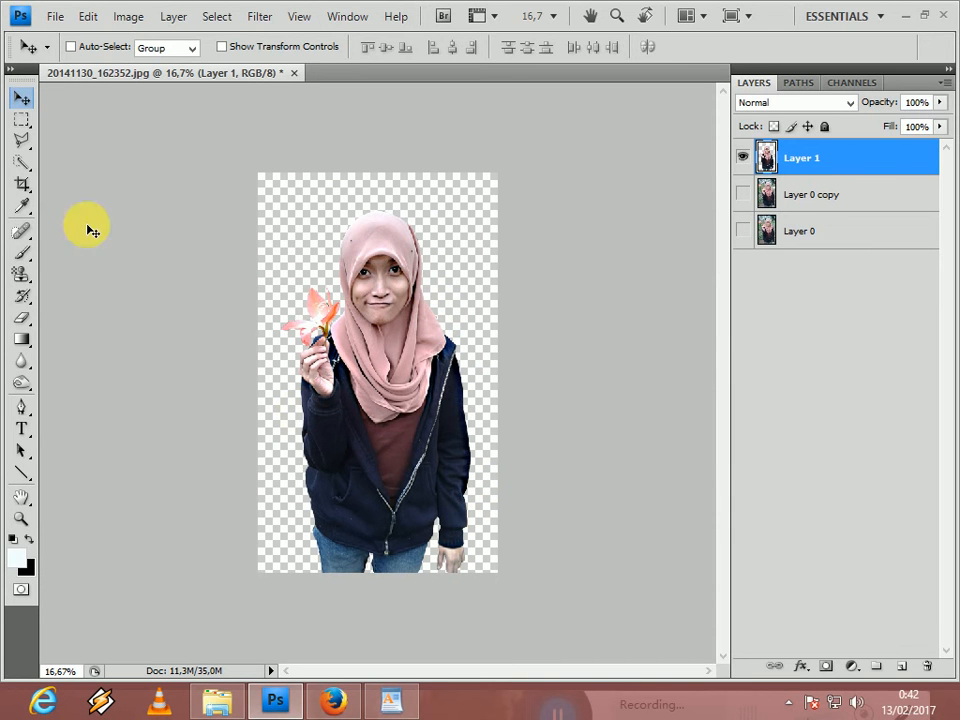
# Step: Enlarge the canvas with the Crop tool, adding empty space on both sides and above the woman
pyautogui.click(22, 184)
pyautogui.moveTo(620, 636); pyautogui.dragTo(622, 639)
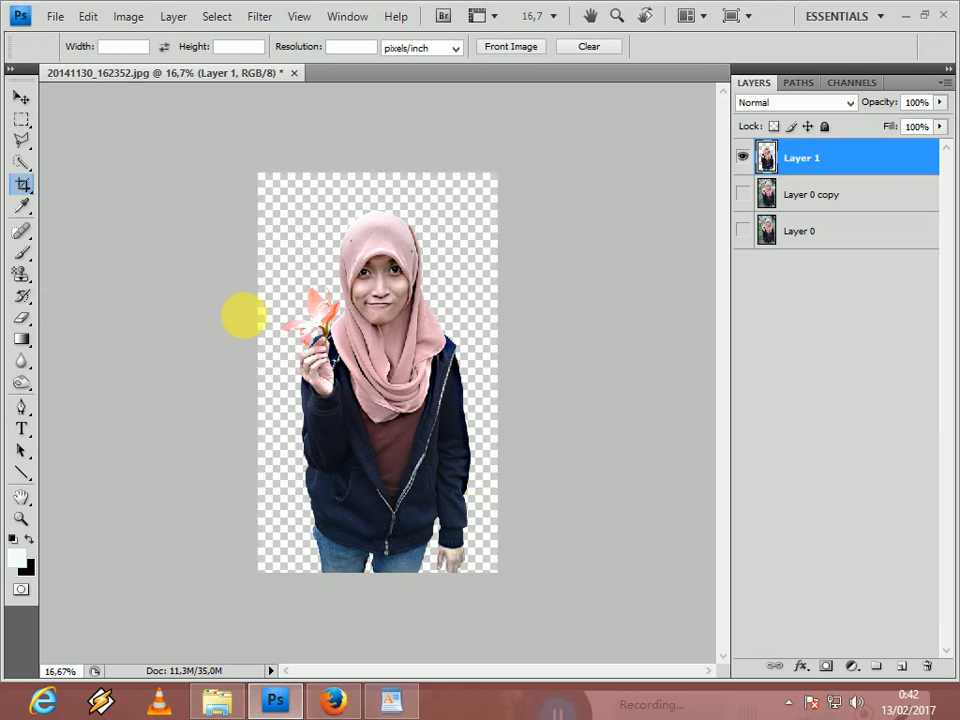
pyautogui.moveTo(255, 377); pyautogui.dragTo(189, 374)
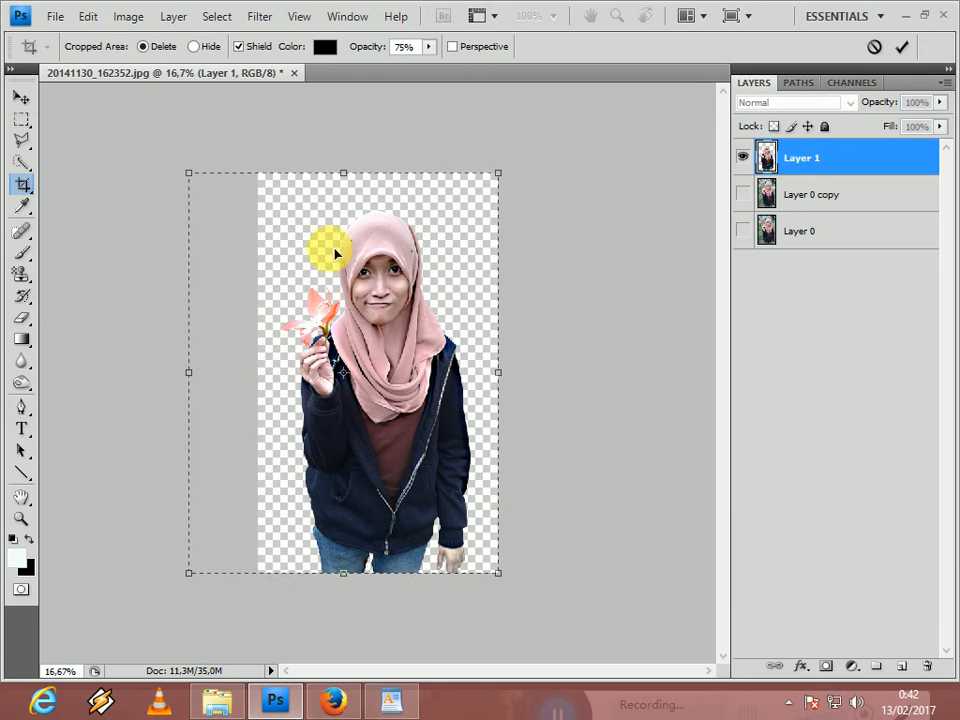
pyautogui.moveTo(343, 173); pyautogui.dragTo(343, 139)
pyautogui.moveTo(497, 356); pyautogui.dragTo(575, 376)
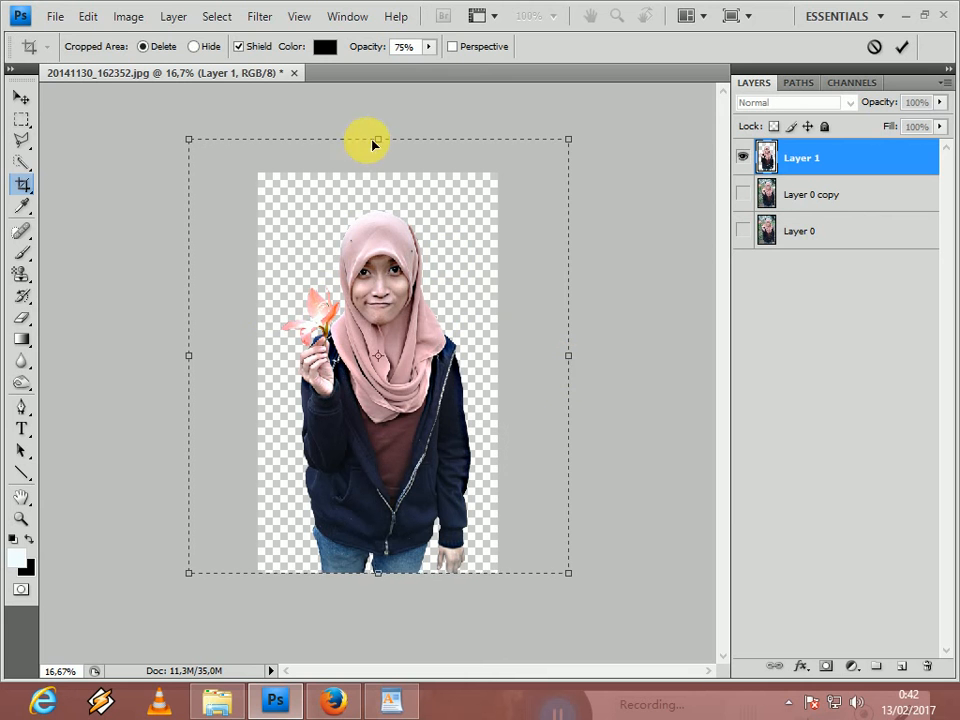
pyautogui.moveTo(386, 141); pyautogui.dragTo(386, 117)
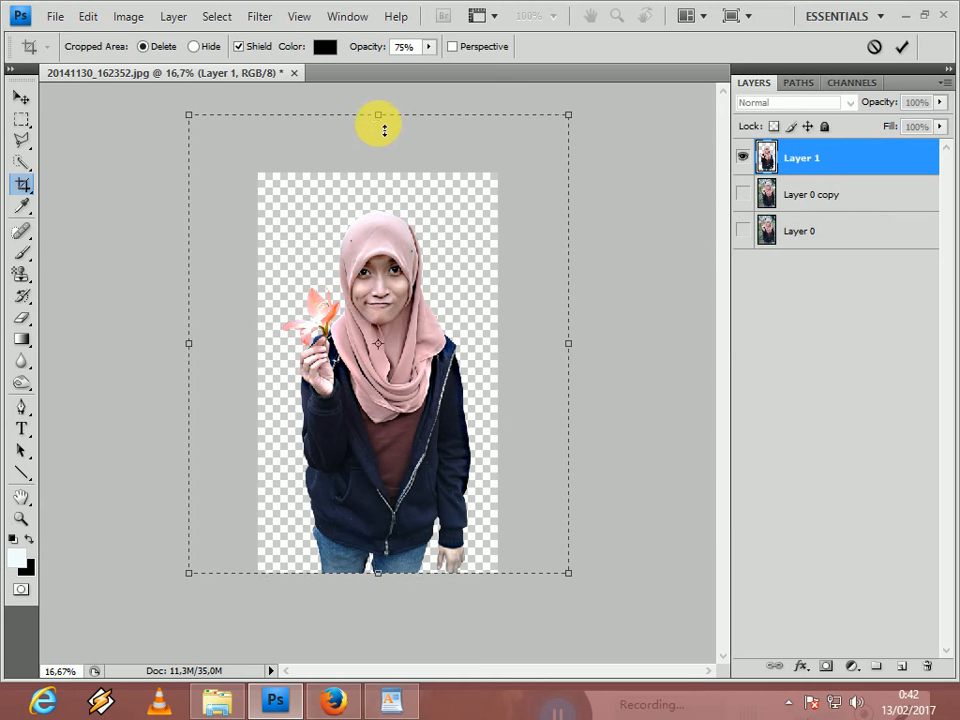
pyautogui.press('Return')
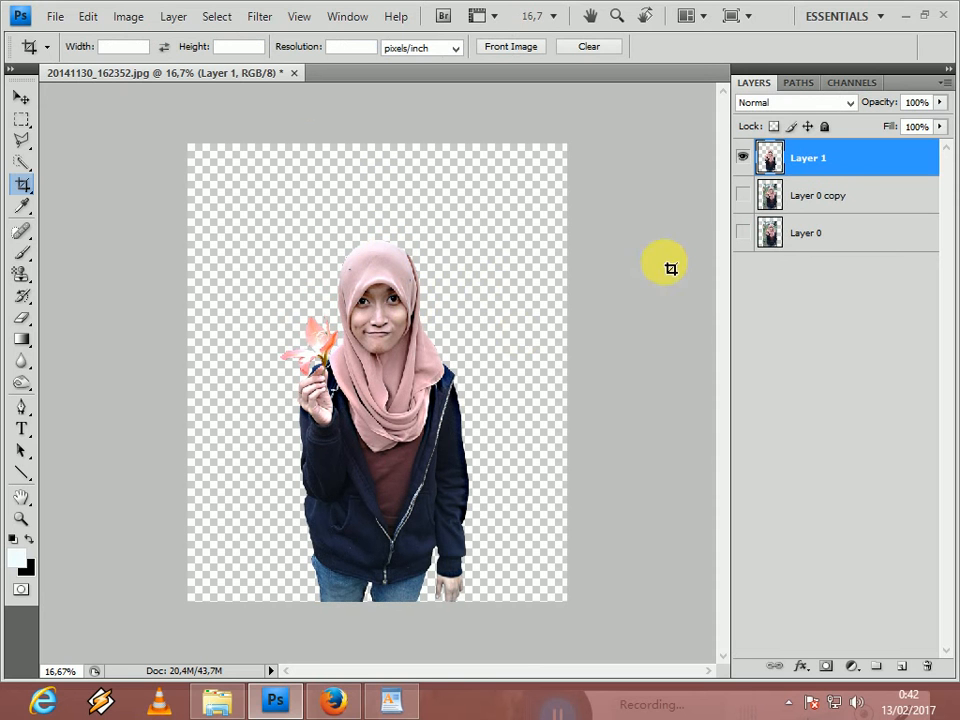
# Step: Add a new layer beneath the cut-out Layer 1 and create a solid black color fill (#000000) there as the background
pyautogui.click(901, 665)
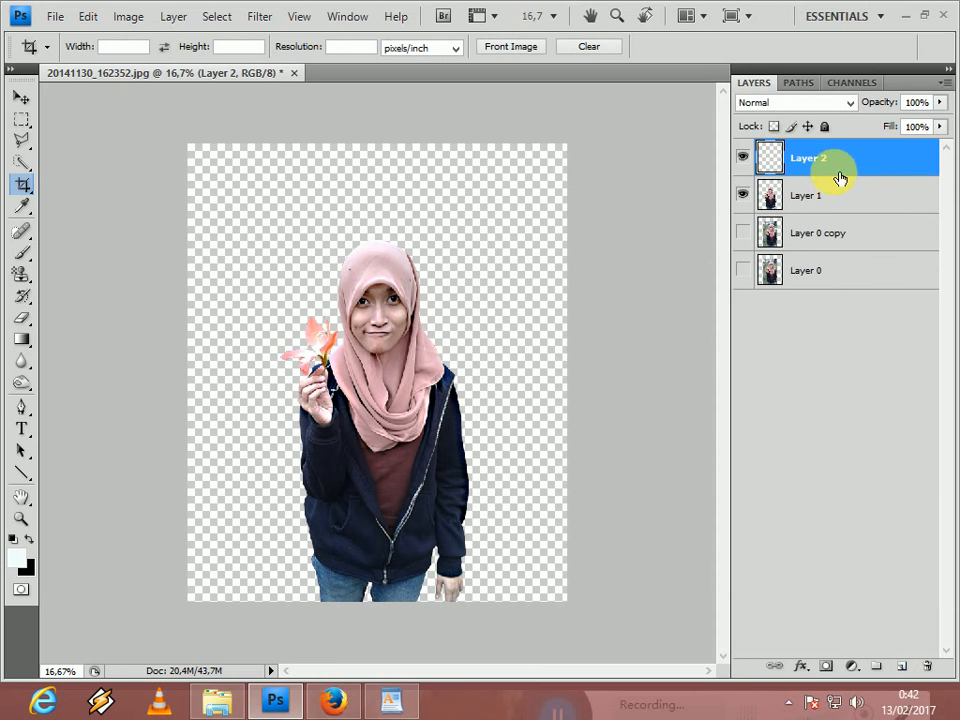
pyautogui.moveTo(829, 184); pyautogui.dragTo(834, 238)
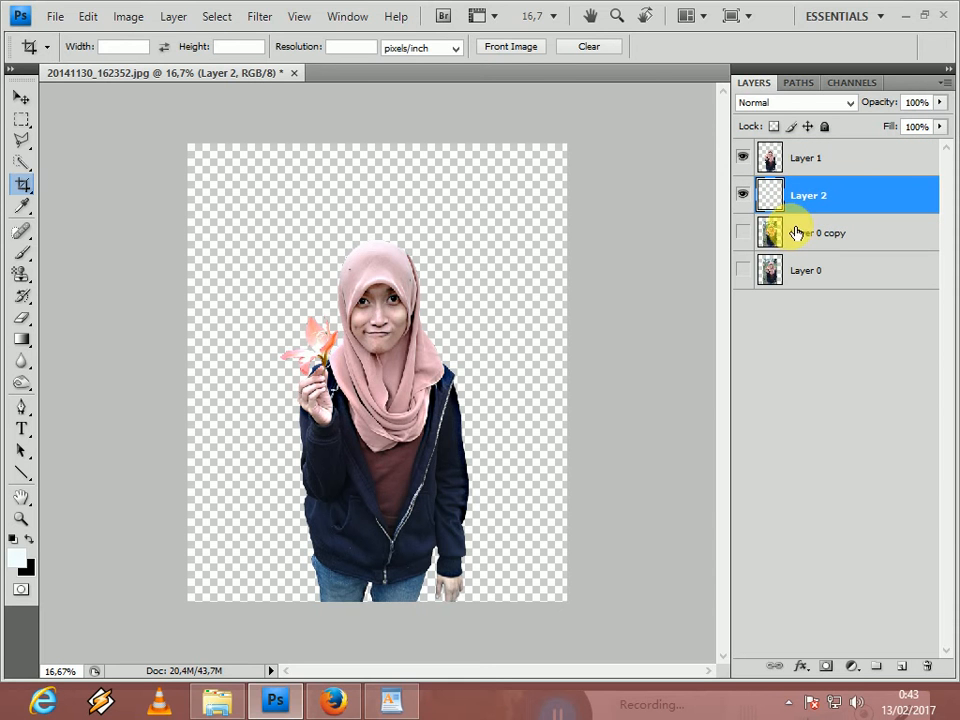
pyautogui.click(851, 665)
pyautogui.click(849, 284)
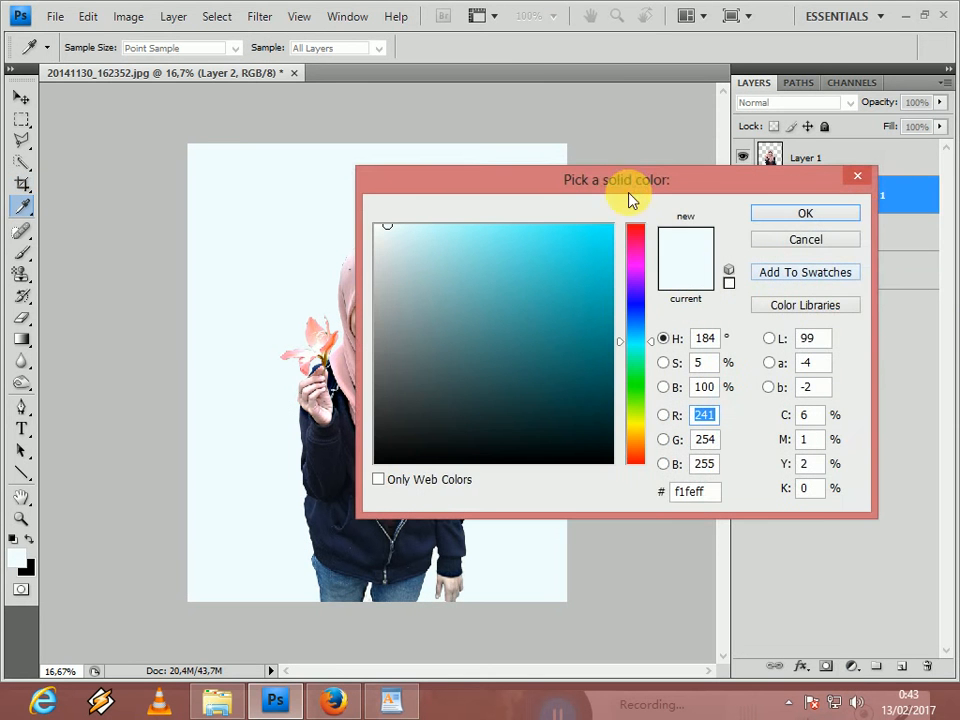
pyautogui.moveTo(643, 185); pyautogui.dragTo(762, 233)
pyautogui.click(524, 495)
pyautogui.moveTo(518, 512); pyautogui.dragTo(497, 525)
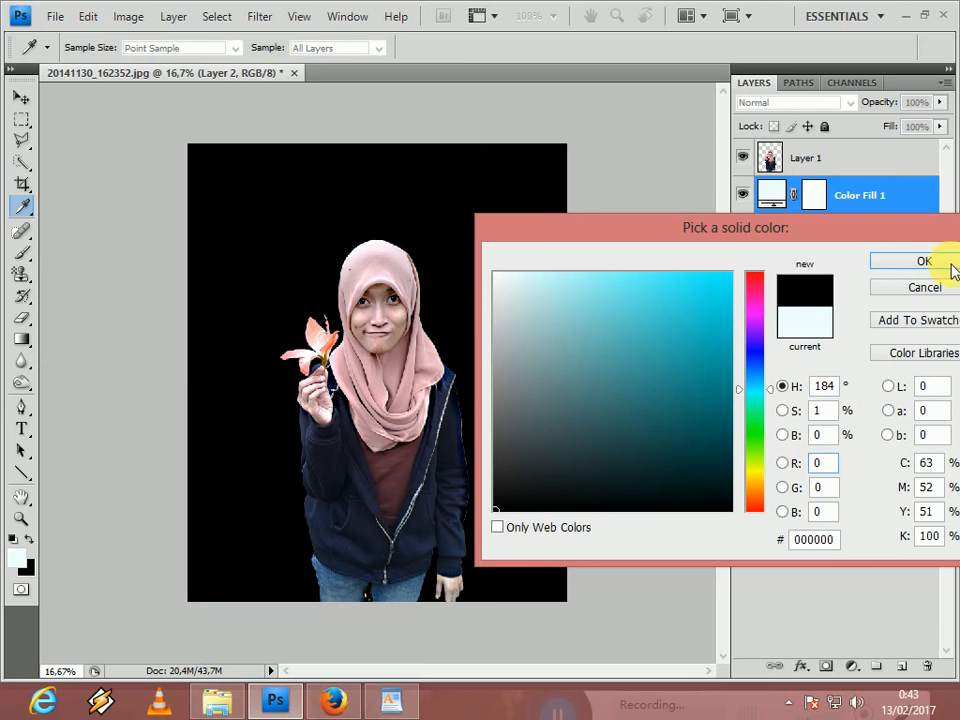
pyautogui.click(943, 263)
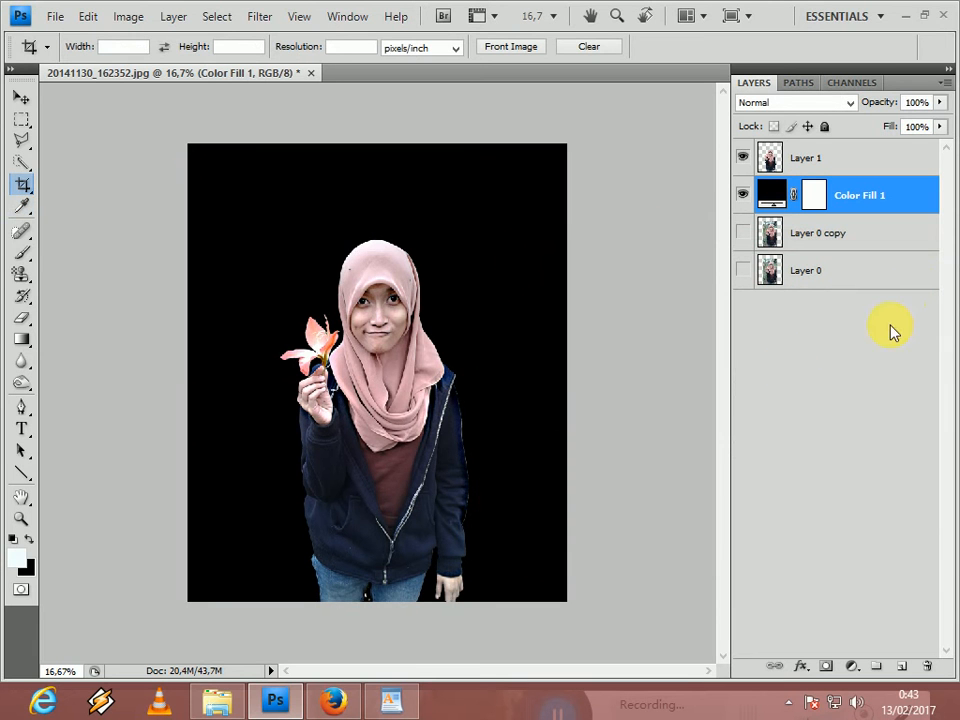
pyautogui.click(21, 97)
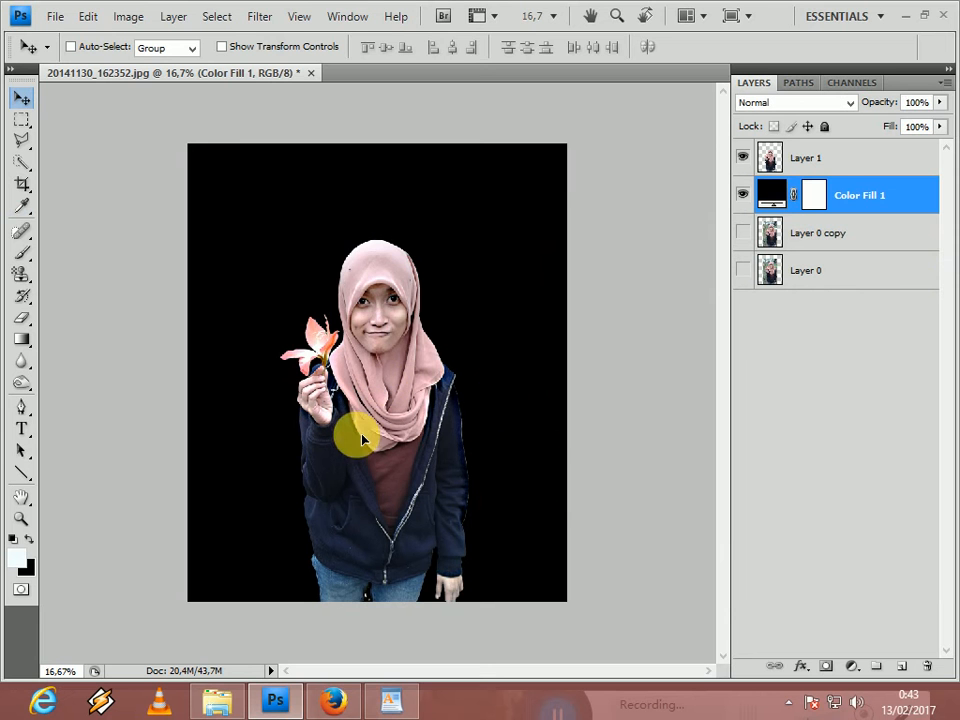
pyautogui.click(815, 163)
pyautogui.moveTo(463, 402); pyautogui.dragTo(403, 497)
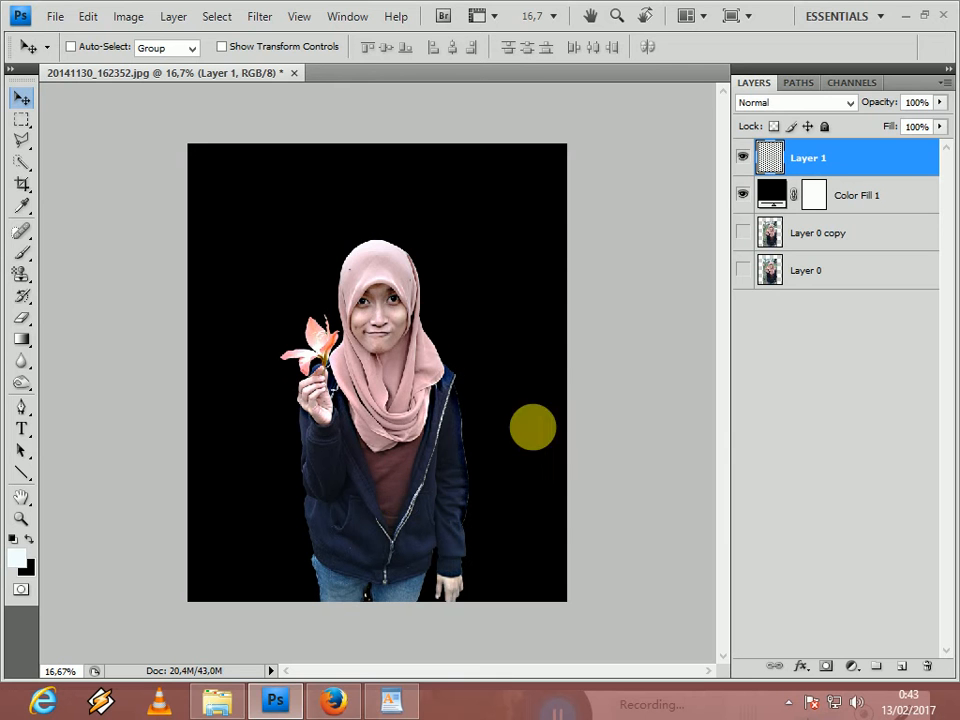
# Step: Activate the Gradient tool and set the foreground color to a fully saturated bright blue with a hue of 212°
pyautogui.click(878, 194)
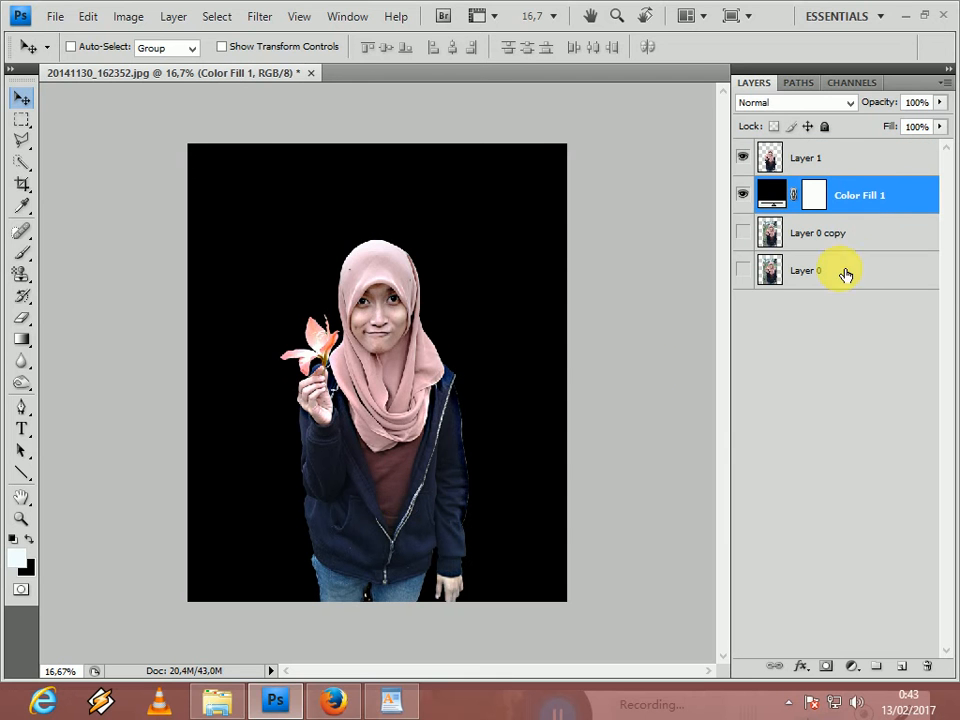
pyautogui.click(31, 344)
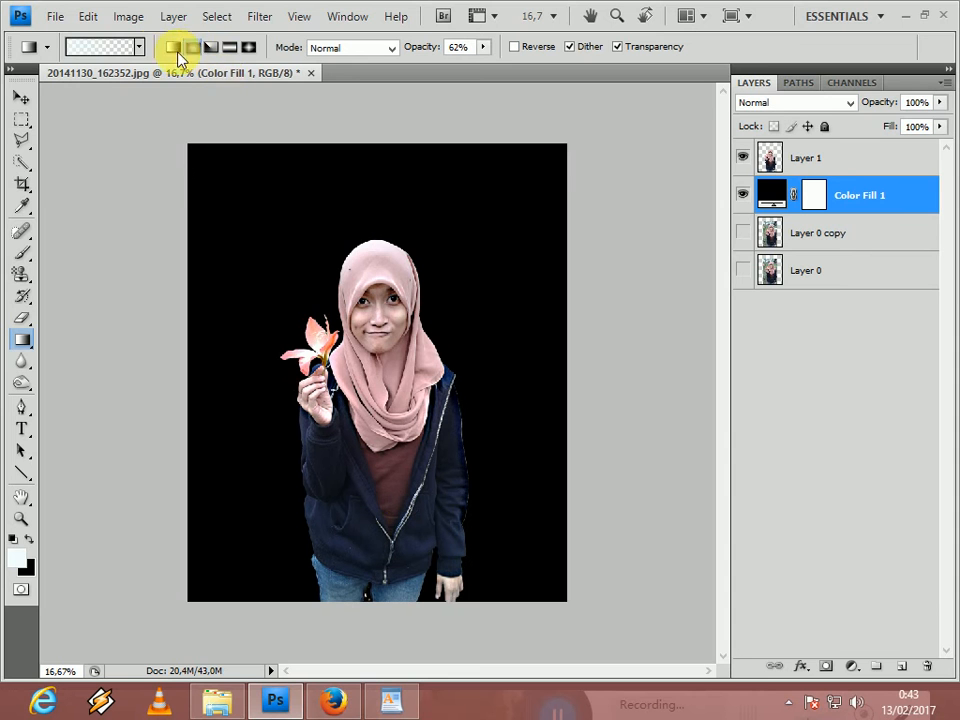
pyautogui.click(140, 49)
pyautogui.click(139, 50)
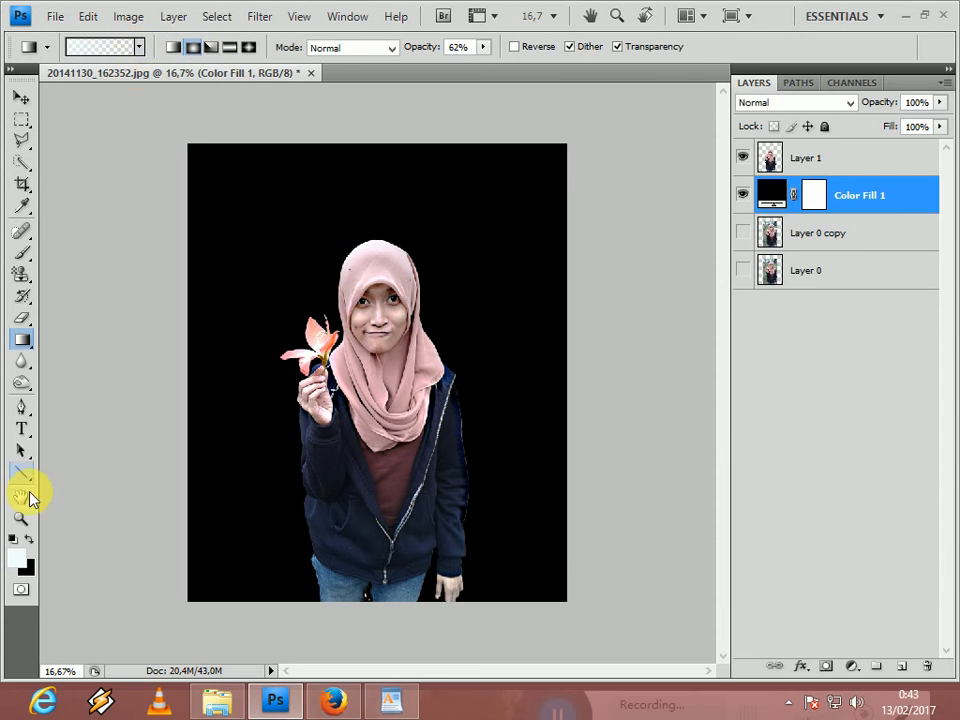
pyautogui.click(22, 557)
pyautogui.click(664, 311)
pyautogui.click(675, 361)
pyautogui.click(755, 364)
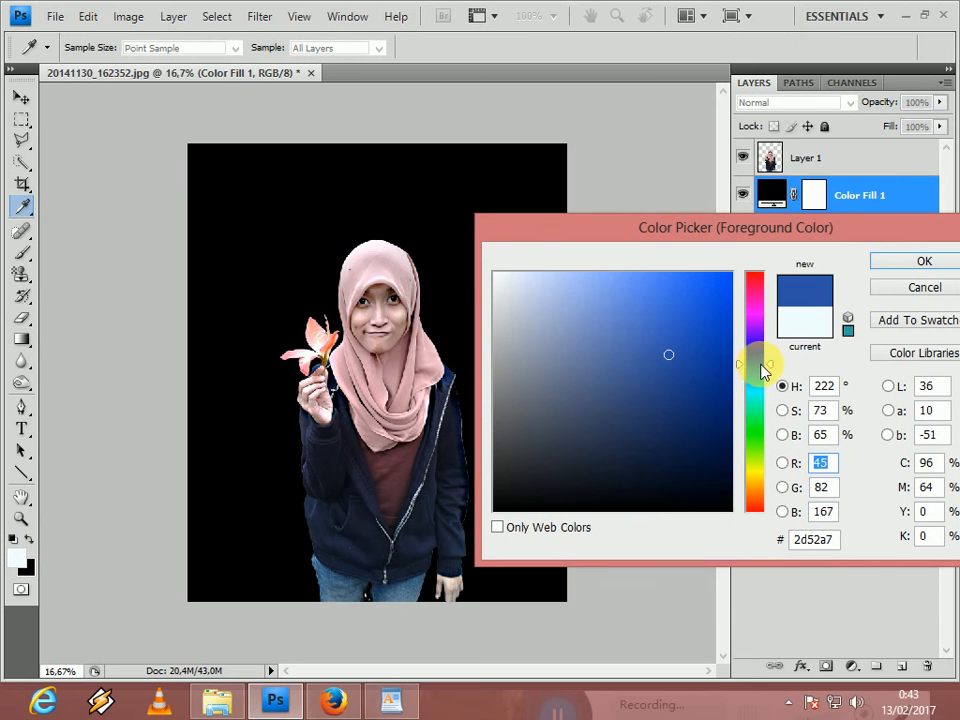
pyautogui.click(755, 379)
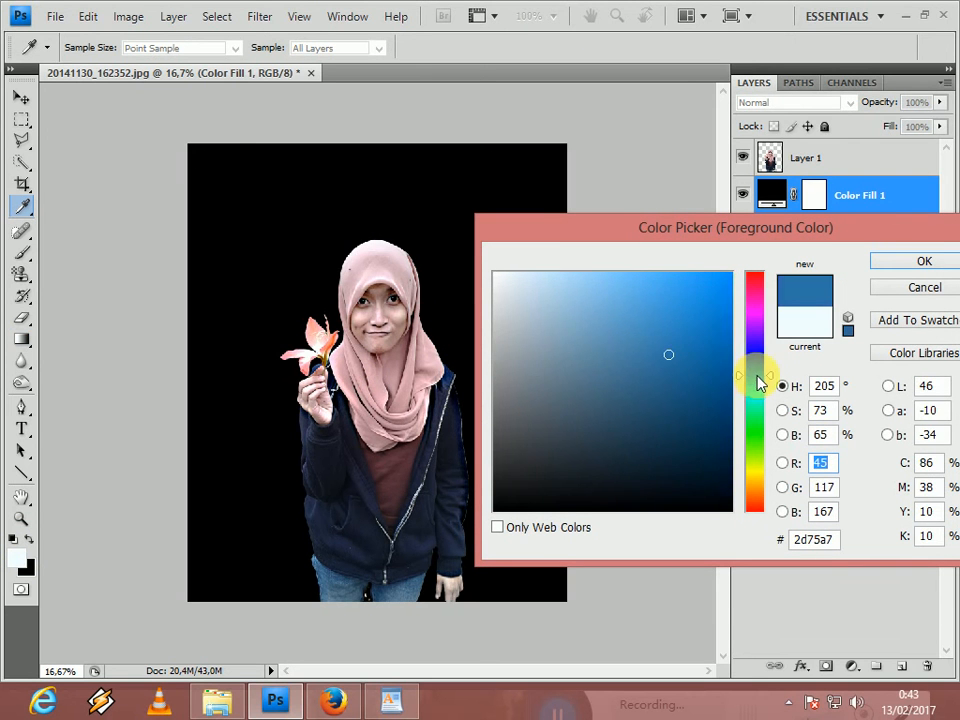
pyautogui.click(737, 283)
pyautogui.click(755, 372)
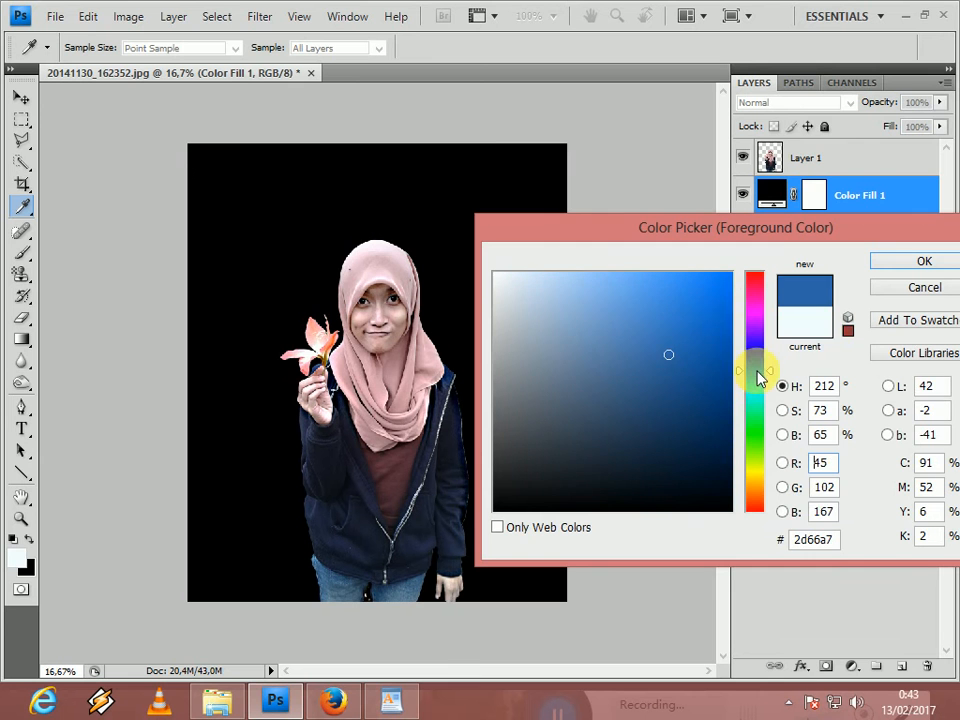
pyautogui.click(731, 274)
pyautogui.click(893, 261)
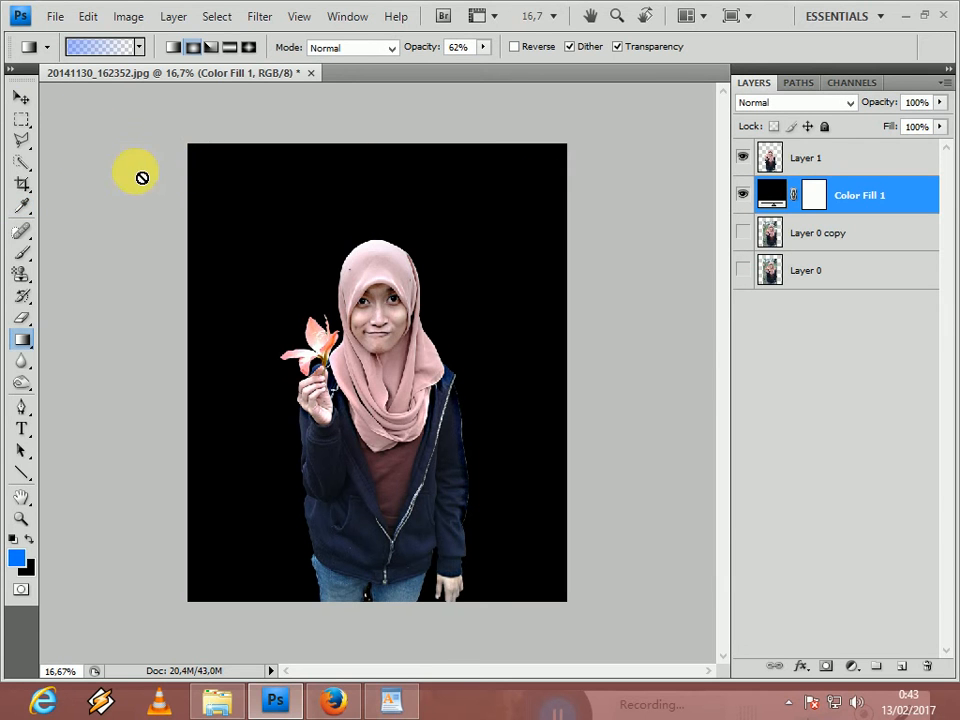
pyautogui.doubleClick(828, 194)
pyautogui.click(578, 234)
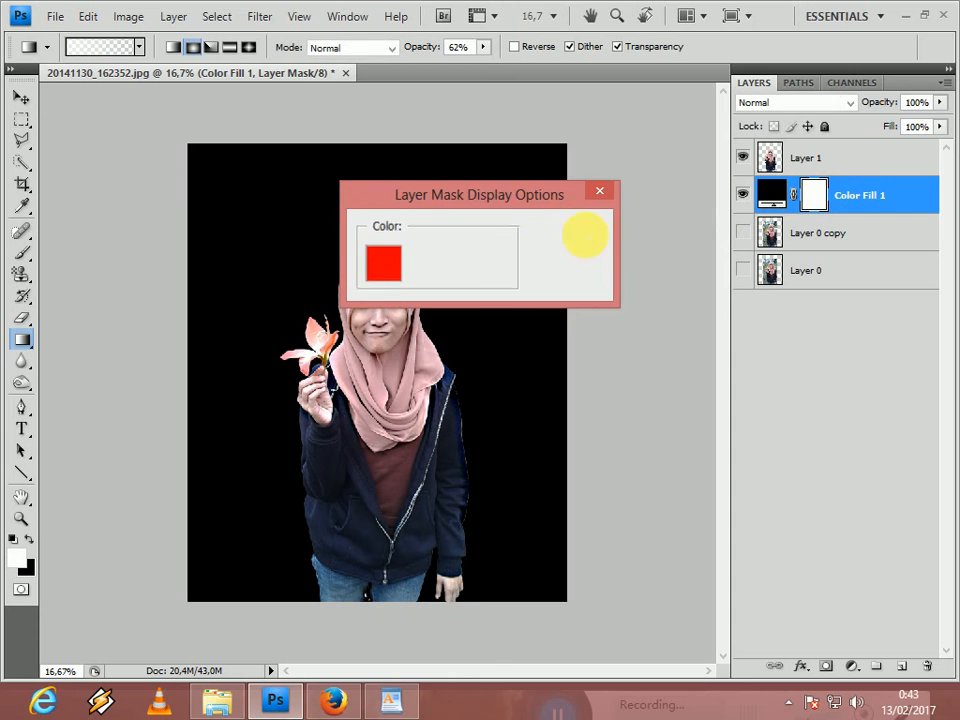
pyautogui.moveTo(200, 151); pyautogui.dragTo(329, 298)
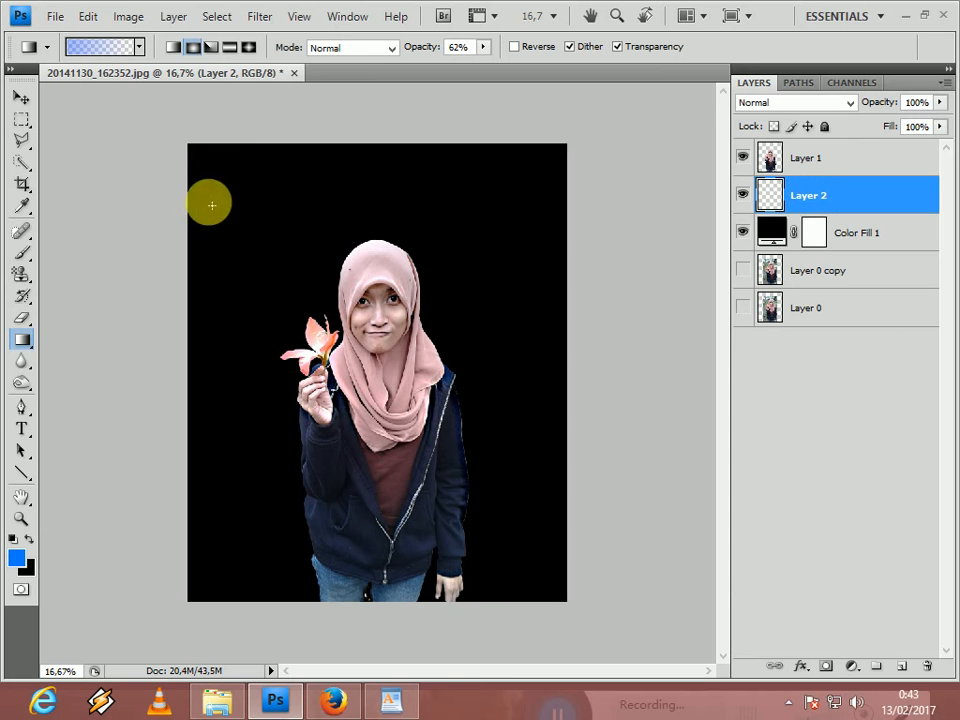
# Step: On a new layer between Layer 1 and the black fill, draw blue-to-transparent radial gradients inward from all four canvas corners
pyautogui.moveTo(188, 152); pyautogui.dragTo(318, 255)
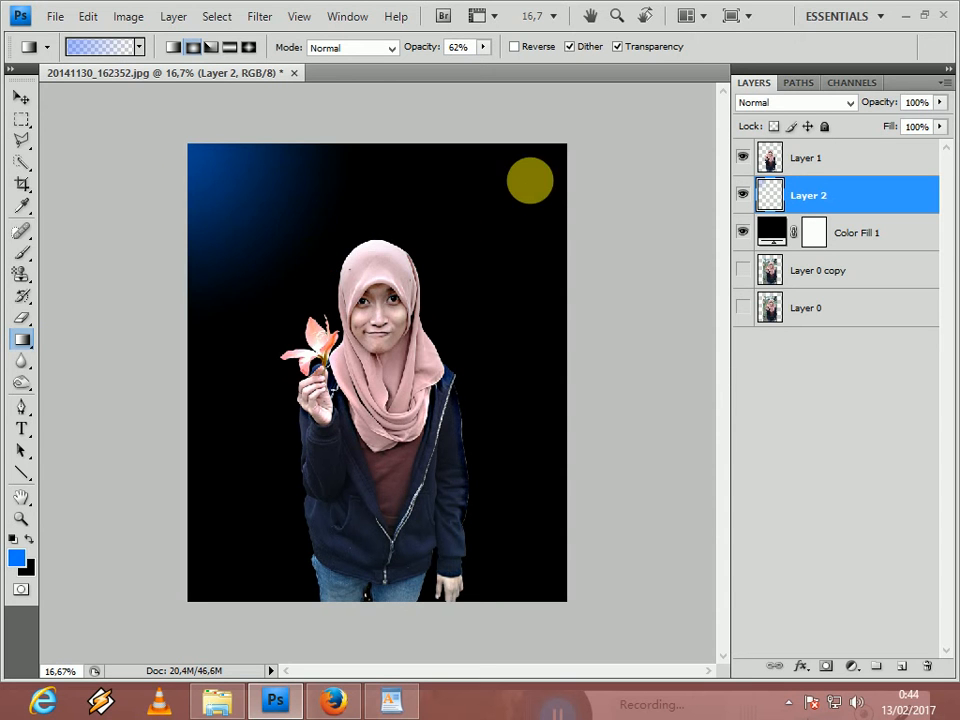
pyautogui.moveTo(558, 145); pyautogui.dragTo(440, 267)
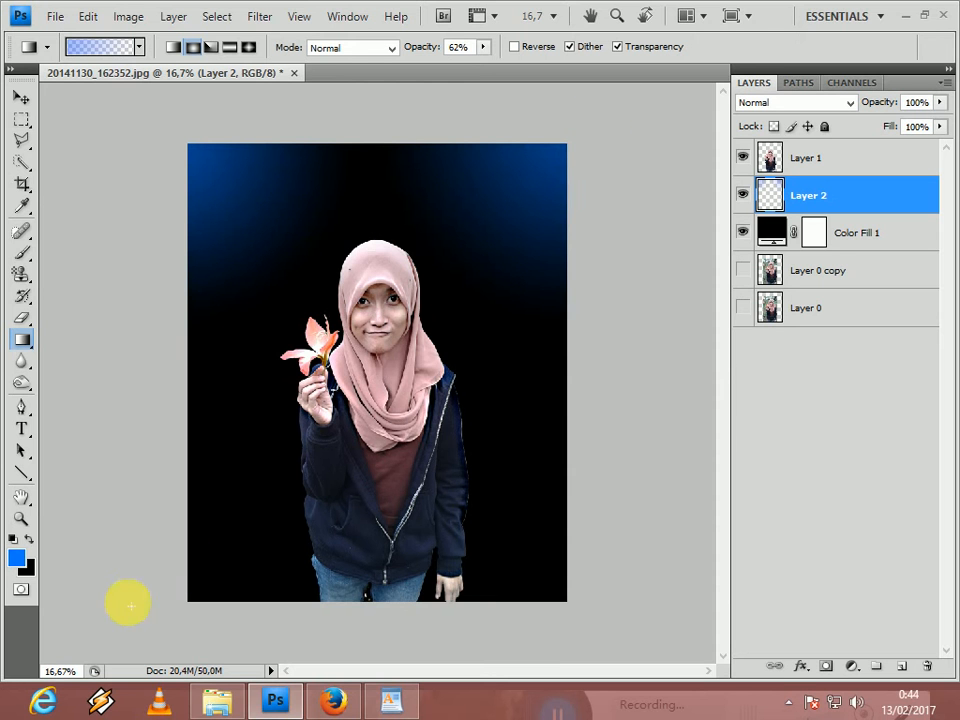
pyautogui.moveTo(194, 601); pyautogui.dragTo(315, 480)
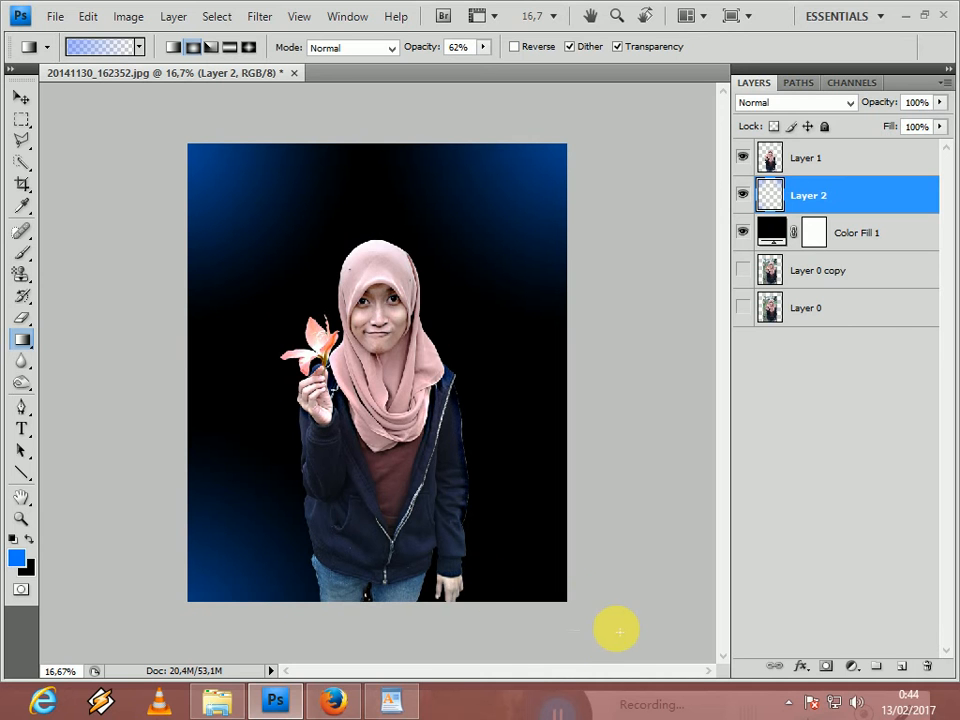
pyautogui.moveTo(556, 600); pyautogui.dragTo(447, 548)
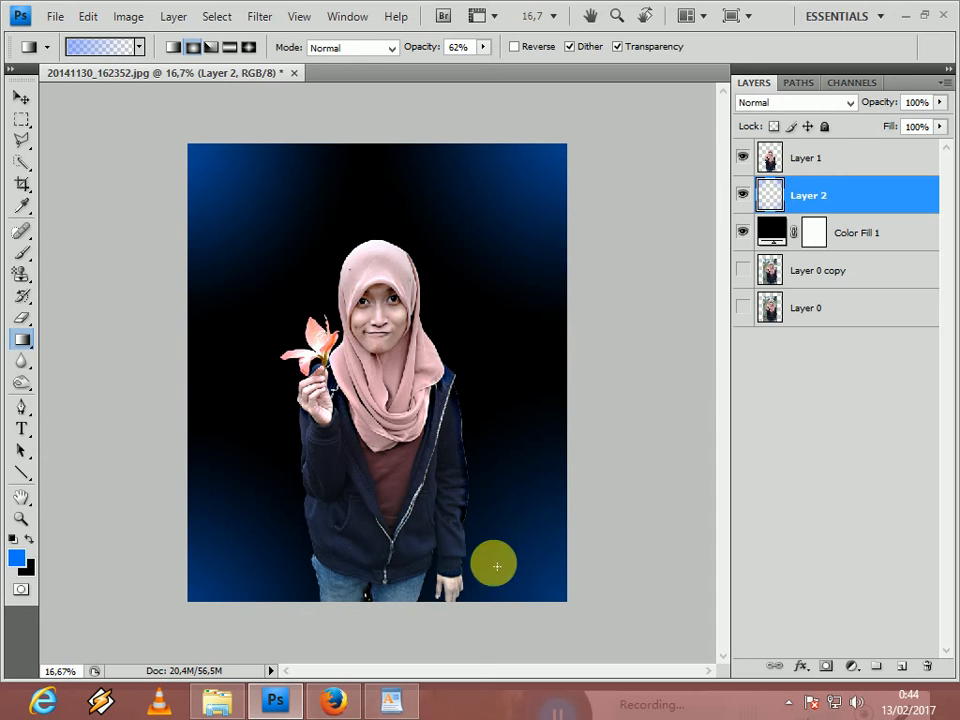
# Step: Sharpen the cut-out woman on Layer 1 with Unsharp Mask at amount 93%, radius 7.0 pixels and threshold 8 levels
pyautogui.click(852, 158)
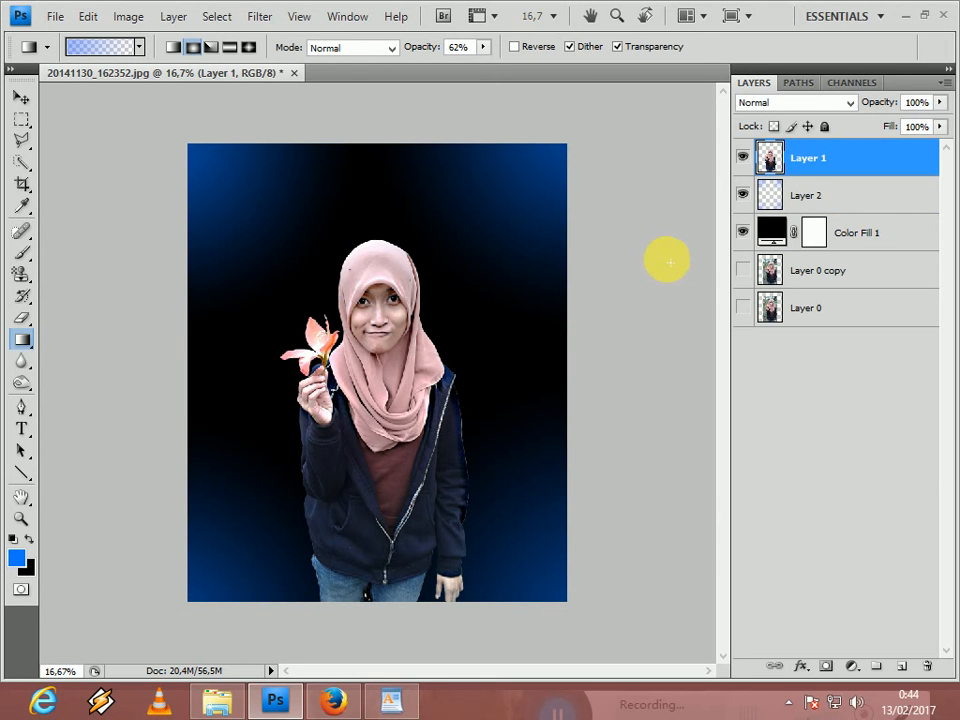
pyautogui.hotkey('ctrl', '+')
pyautogui.hotkey('ctrl', '+')
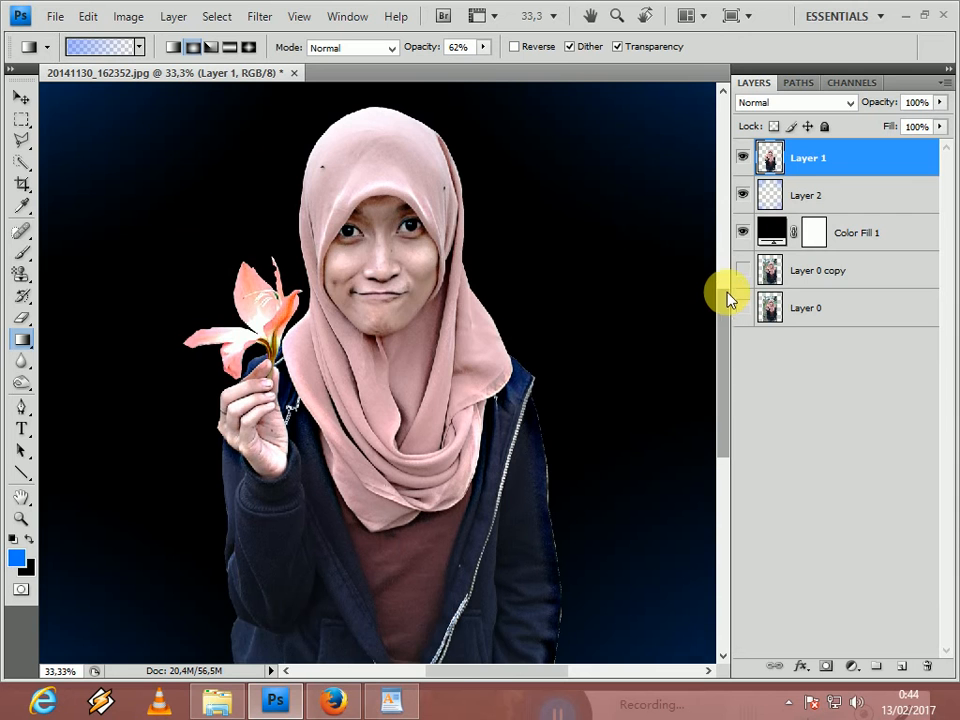
pyautogui.scroll(2, 725, 303)
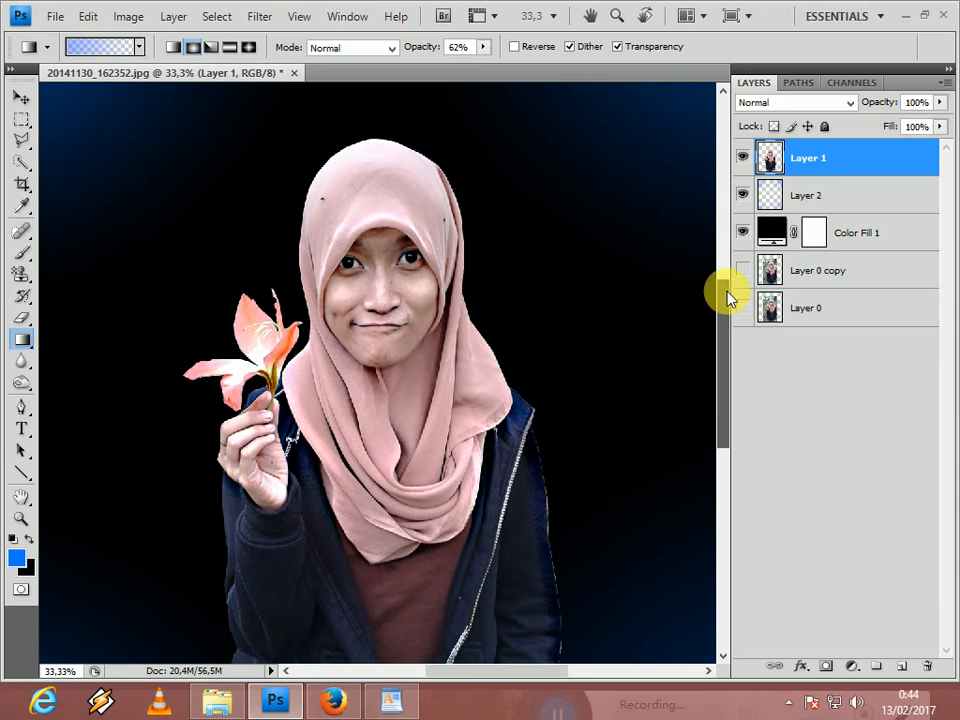
pyautogui.click(260, 17)
pyautogui.moveTo(380, 303)
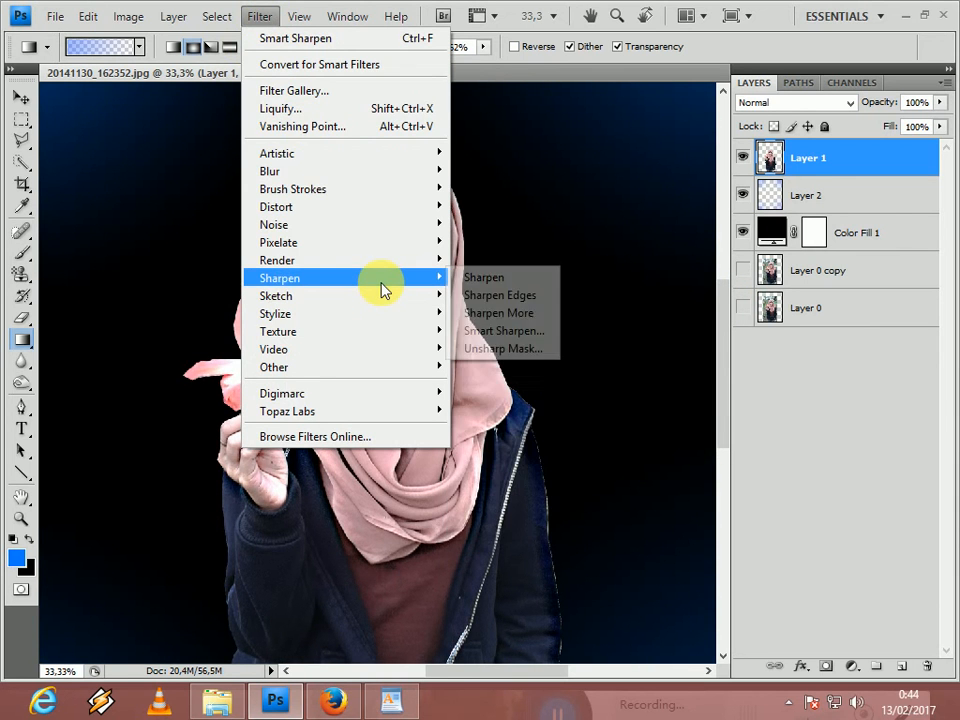
pyautogui.click(535, 349)
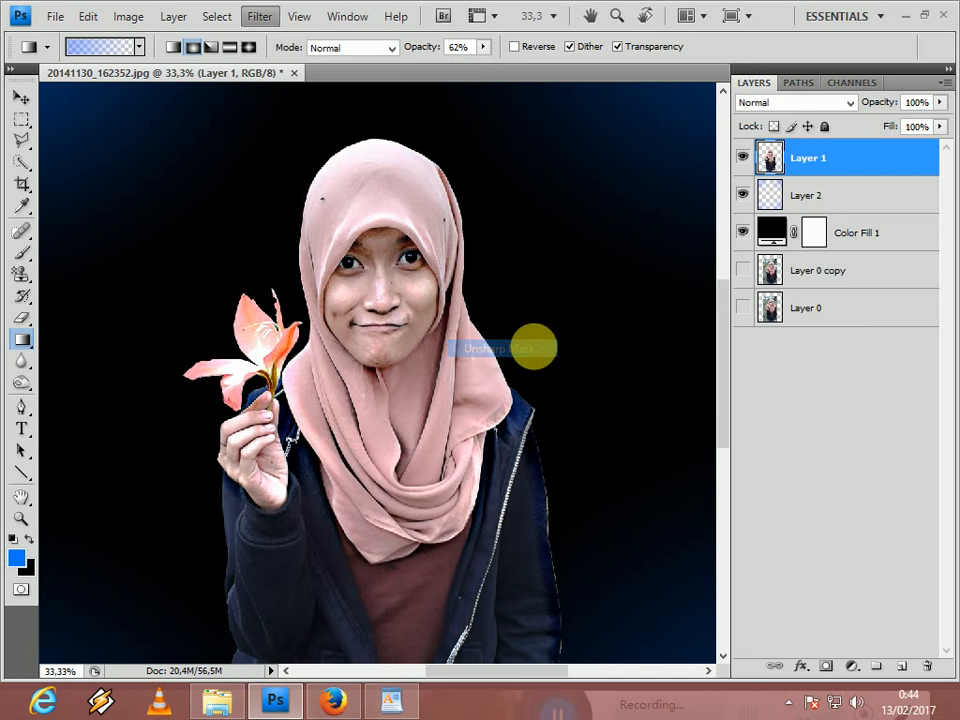
pyautogui.moveTo(697, 276); pyautogui.dragTo(700, 375)
pyautogui.moveTo(692, 250); pyautogui.dragTo(722, 386)
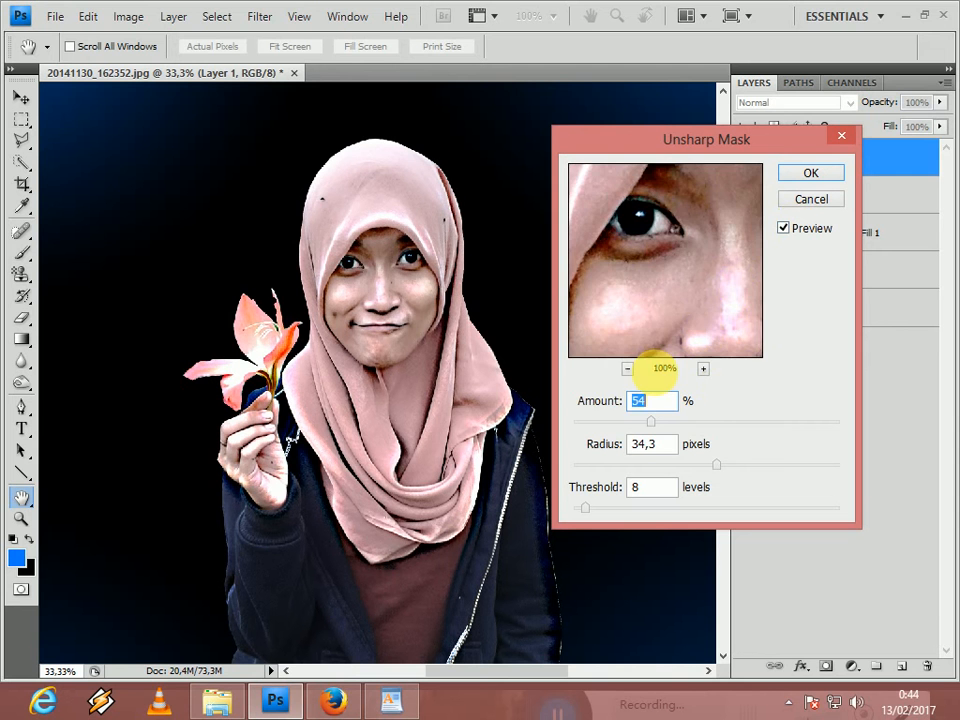
pyautogui.click(627, 369)
pyautogui.click(627, 369)
pyautogui.click(627, 369)
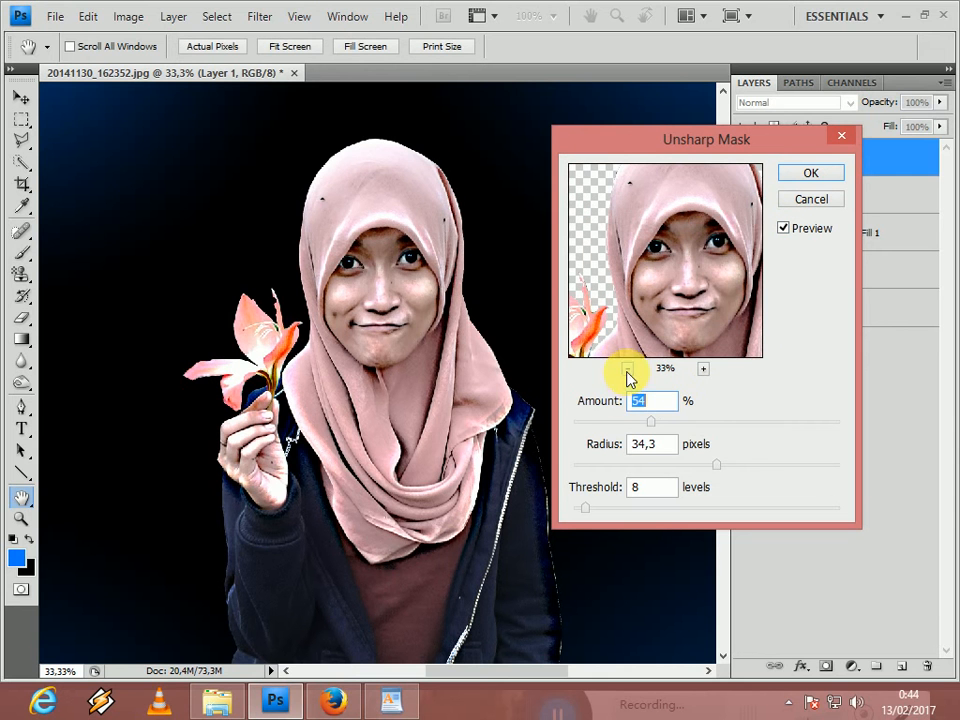
pyautogui.moveTo(652, 428); pyautogui.dragTo(686, 428)
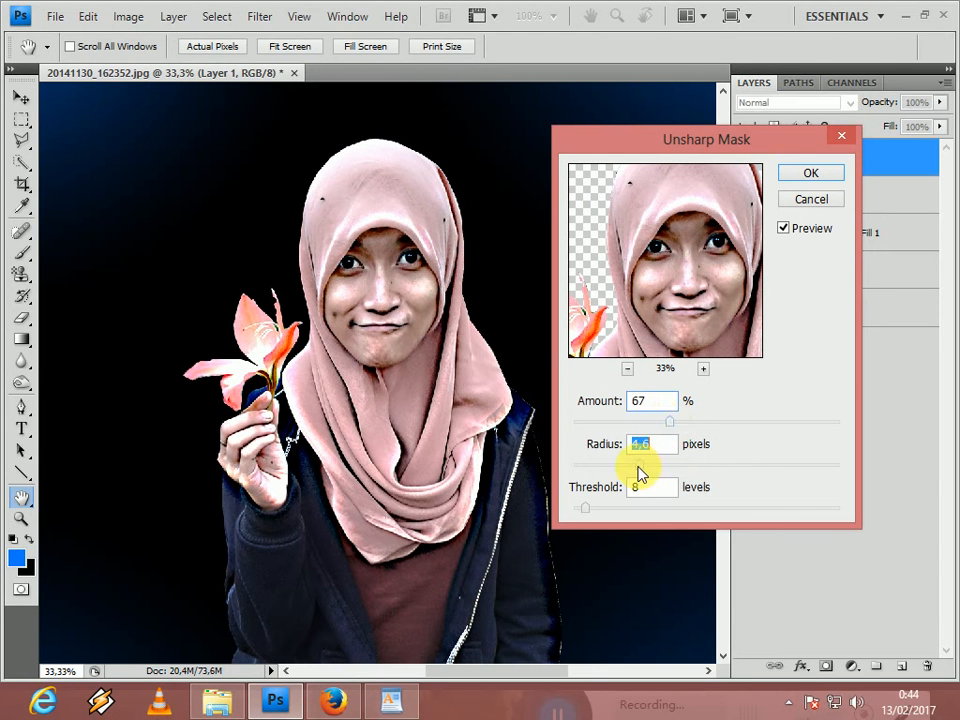
pyautogui.press('Tab')
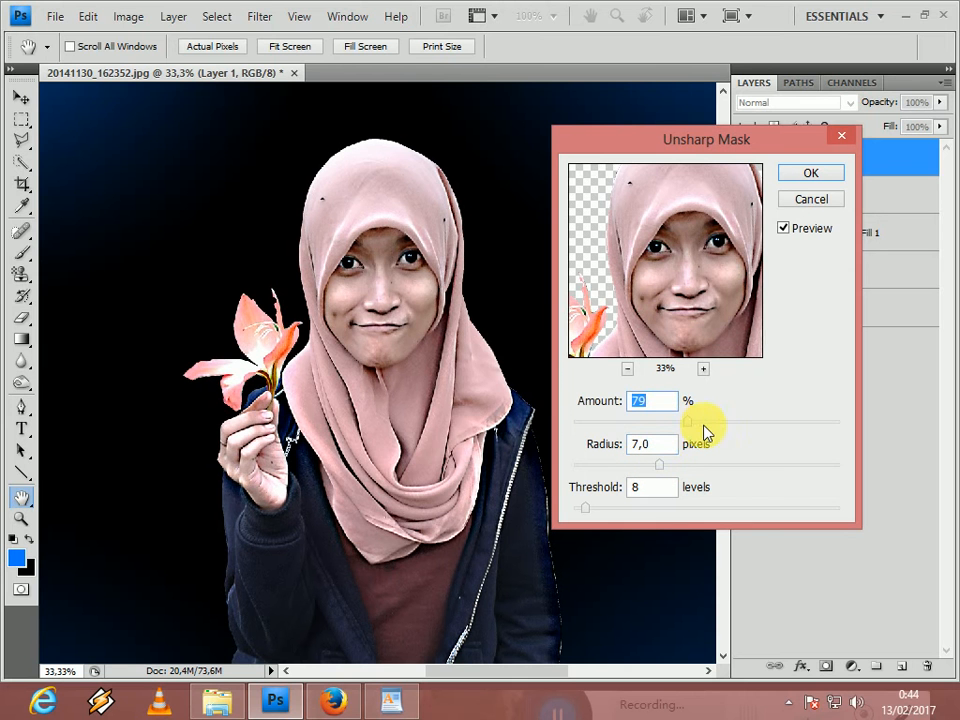
pyautogui.moveTo(735, 430); pyautogui.dragTo(705, 430)
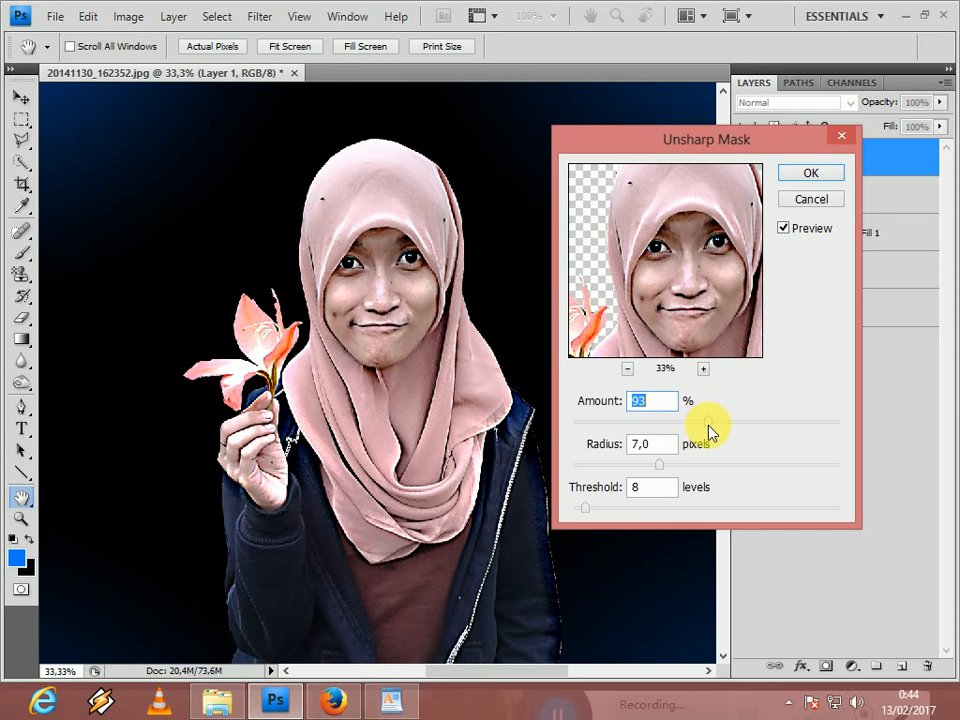
pyautogui.click(800, 188)
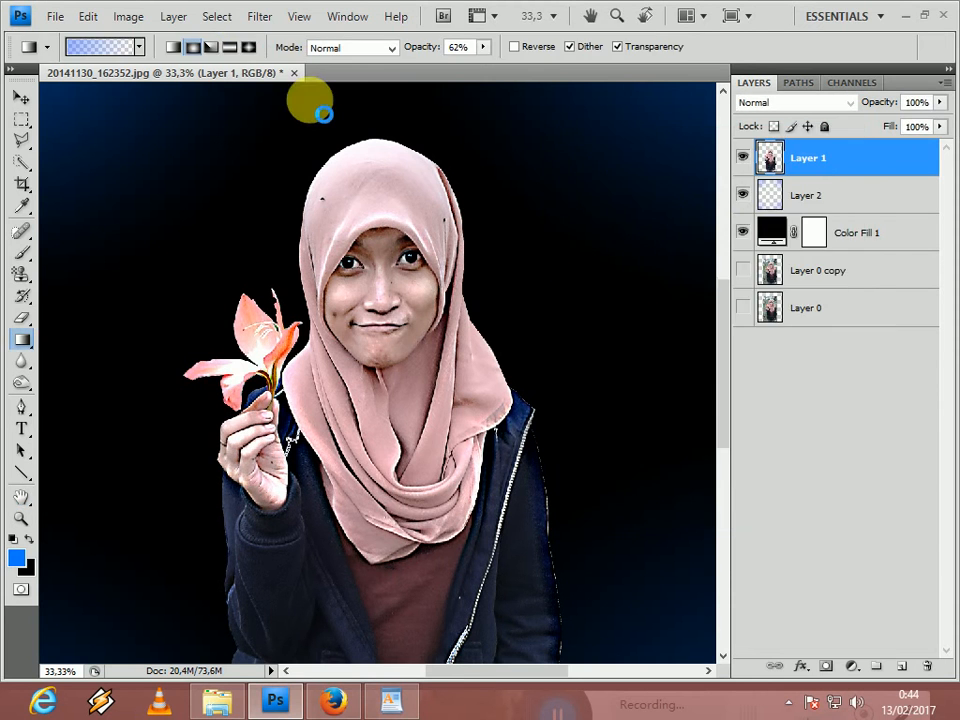
# Step: Apply Smart Sharpen to Layer 1 with amount 37%, radius 0.7 pixels and Gaussian Blur removal
pyautogui.click(256, 18)
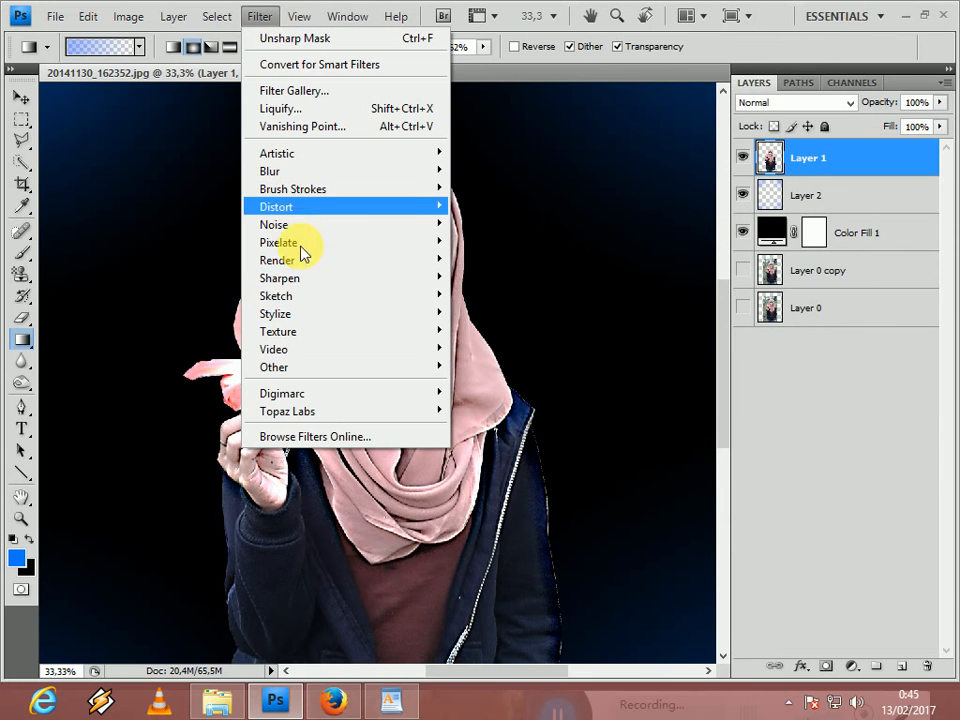
pyautogui.moveTo(326, 287)
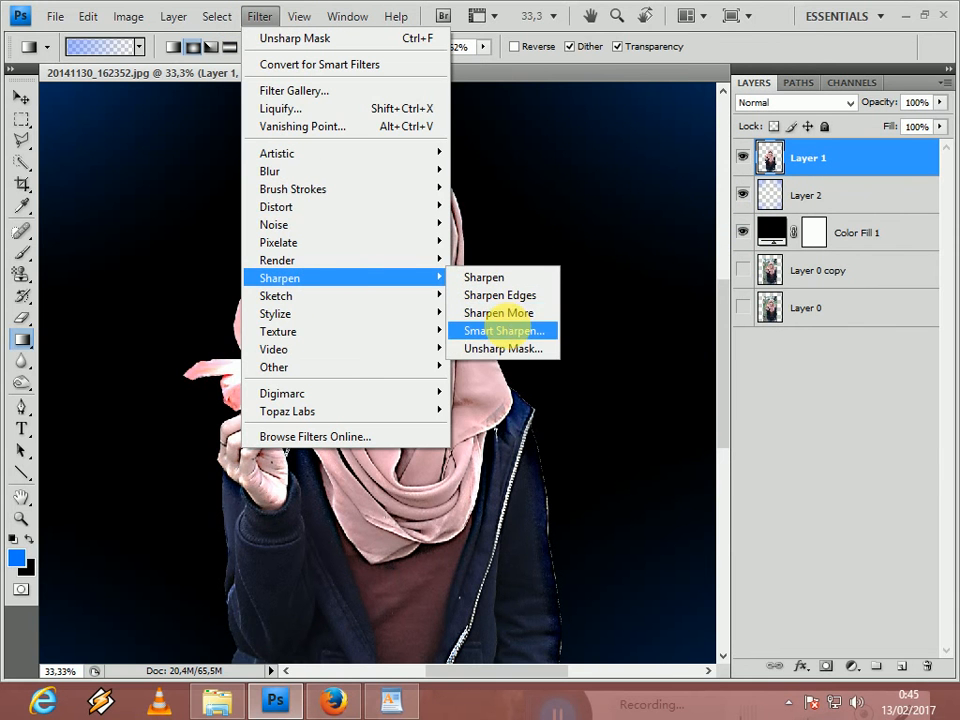
pyautogui.click(502, 330)
pyautogui.moveTo(435, 176); pyautogui.dragTo(439, 381)
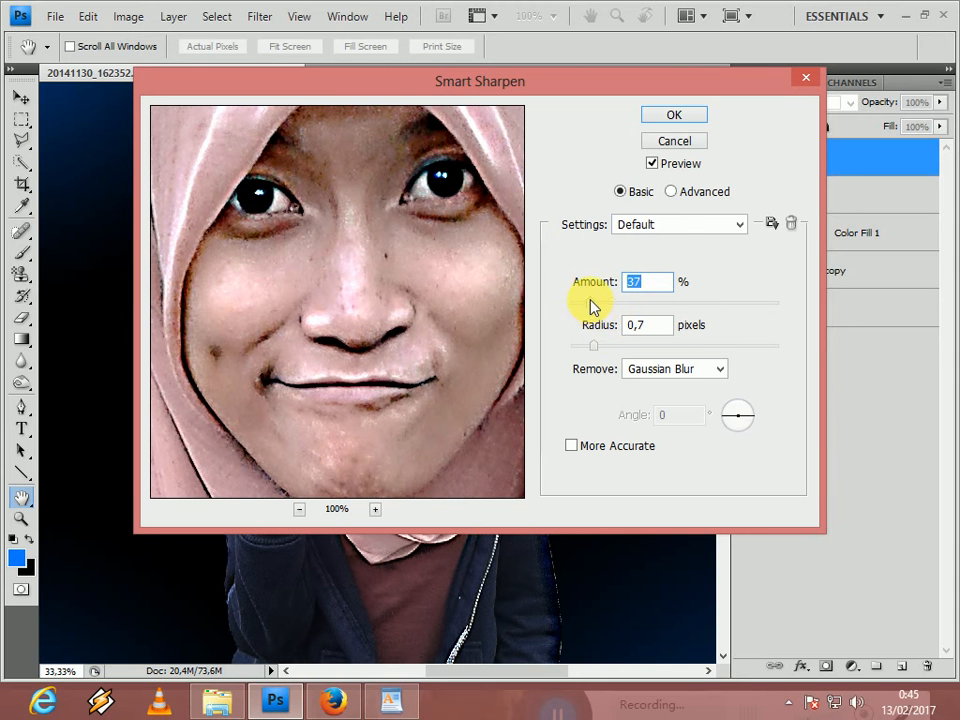
pyautogui.click(684, 118)
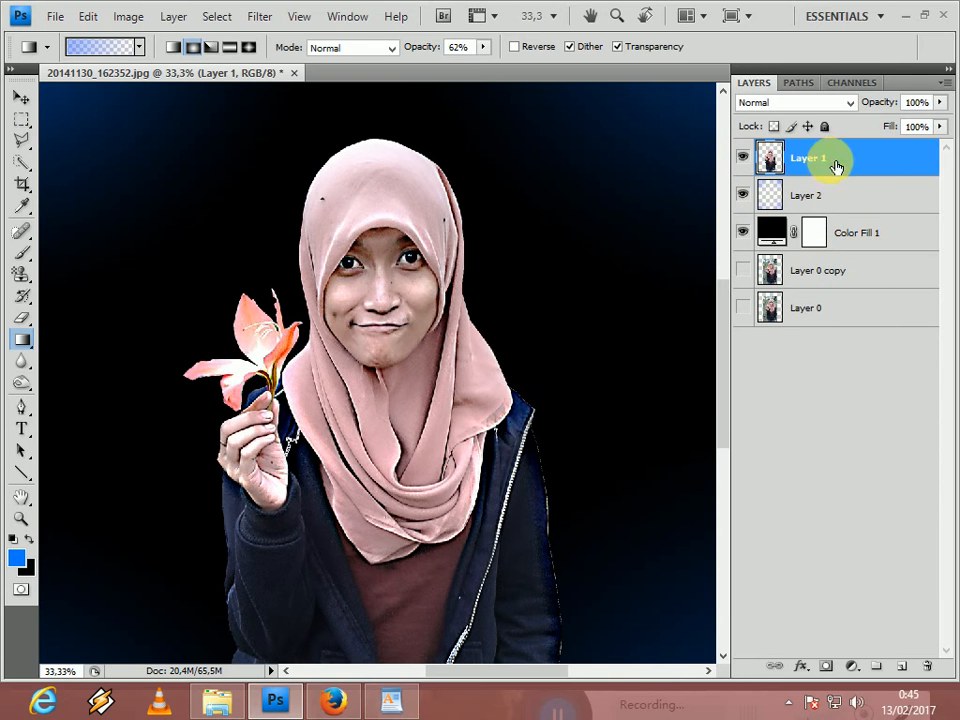
# Step: Duplicate Layer 1 and apply the High Pass filter to the copy with a radius of about 9 pixels
pyautogui.hotkey('ctrl', 'j')
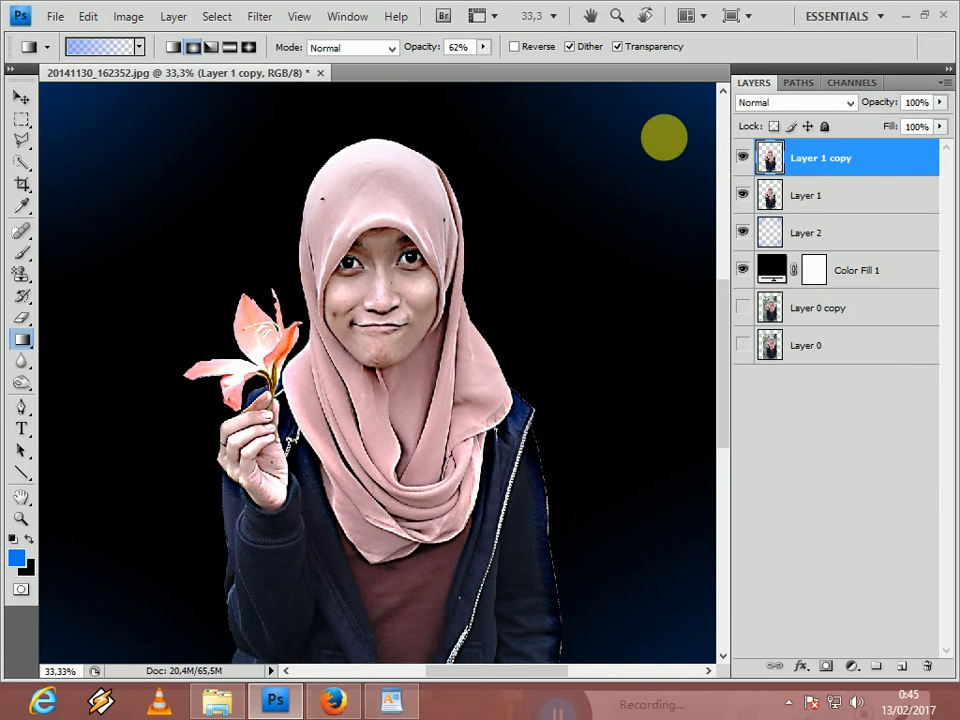
pyautogui.click(258, 18)
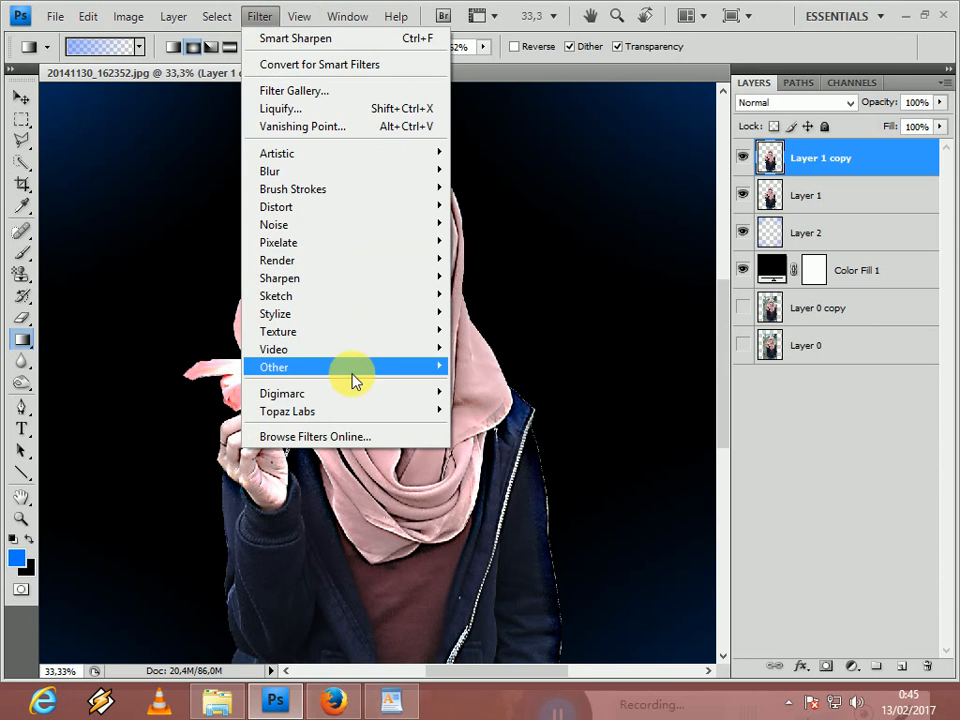
pyautogui.moveTo(354, 367)
pyautogui.click(487, 384)
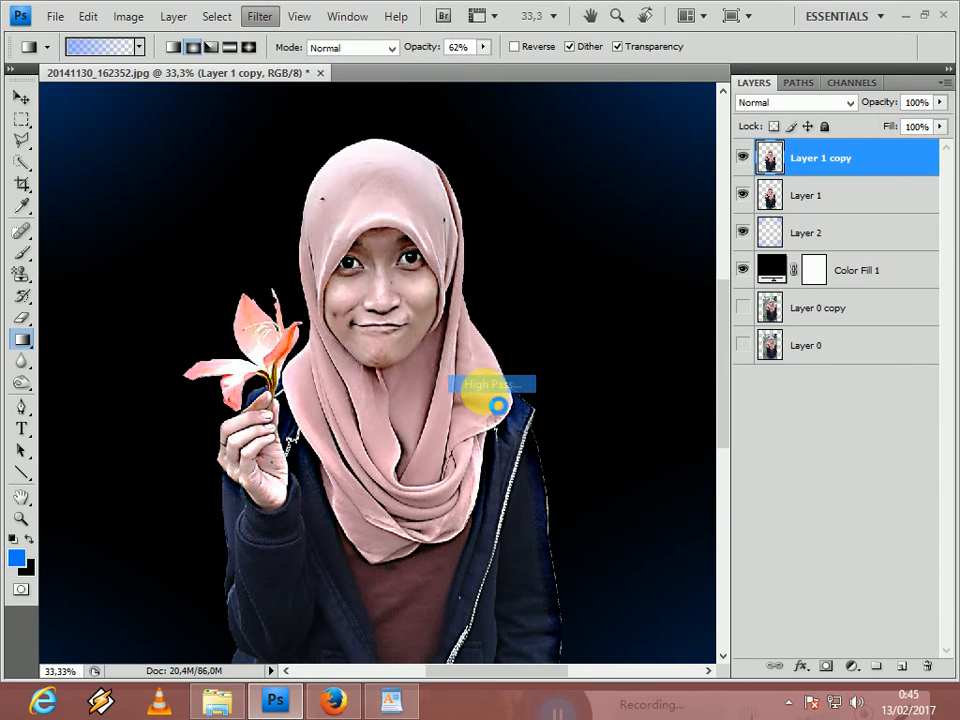
pyautogui.moveTo(691, 305); pyautogui.dragTo(703, 399)
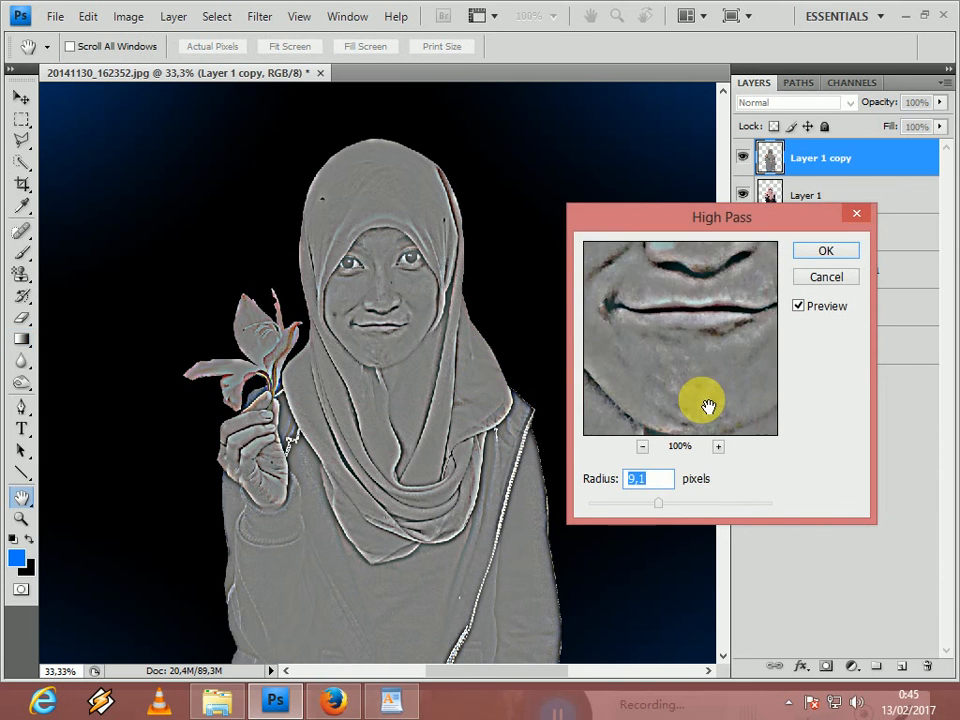
pyautogui.click(660, 511)
pyautogui.moveTo(658, 511); pyautogui.dragTo(658, 508)
pyautogui.moveTo(681, 296); pyautogui.dragTo(699, 333)
pyautogui.click(816, 254)
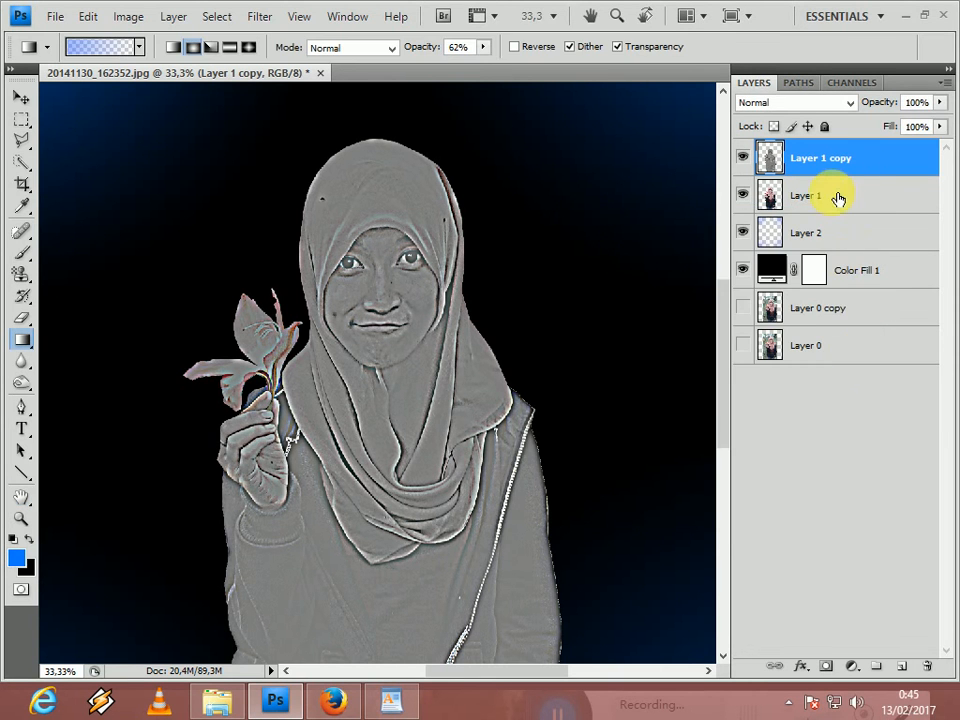
# Step: Set the High Pass copy's blend mode to Soft Light and merge it with Layer 1
pyautogui.click(850, 104)
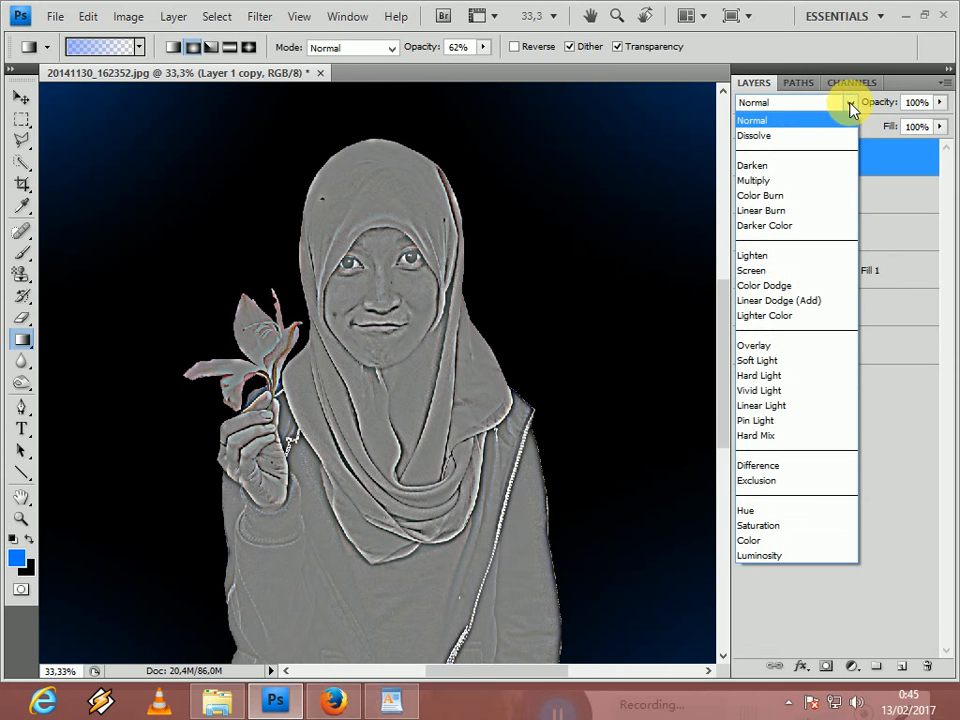
pyautogui.click(768, 361)
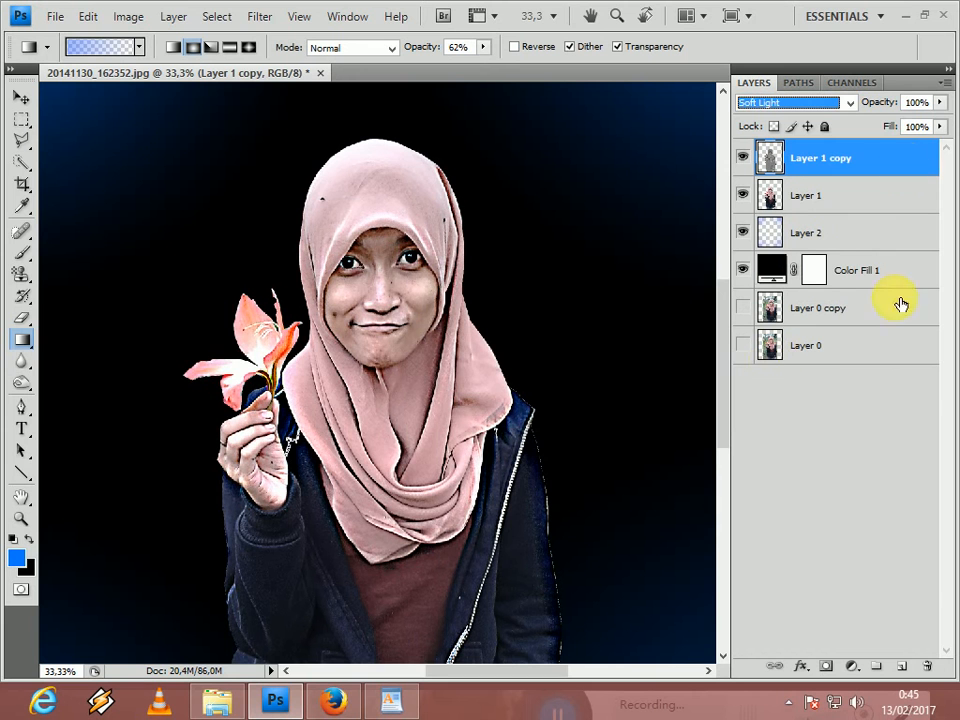
pyautogui.click(847, 197)
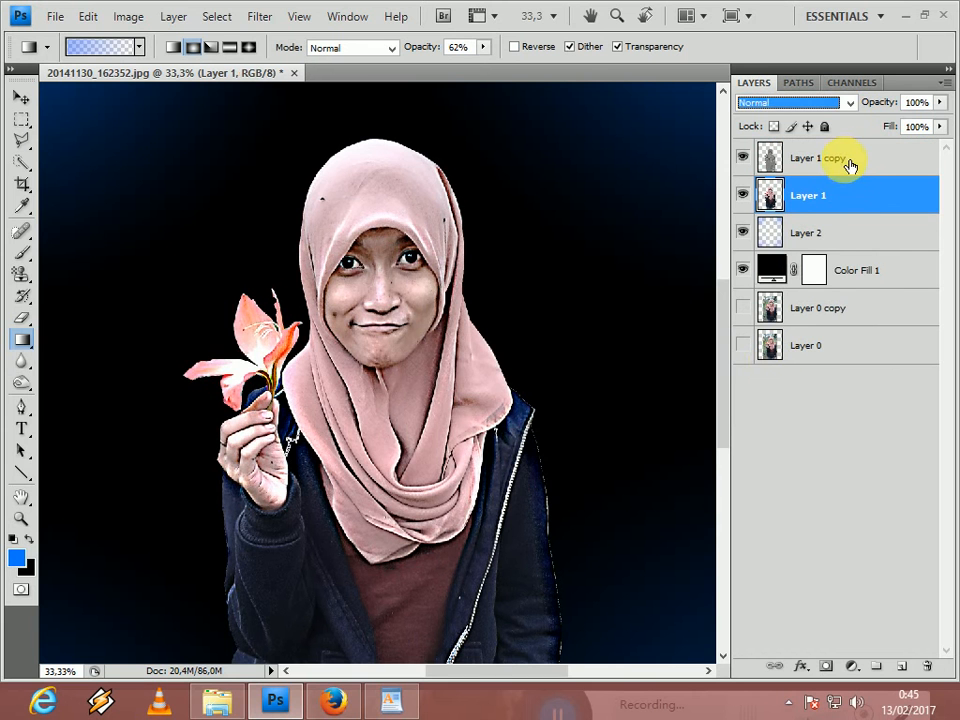
pyautogui.keyDown('shift'); pyautogui.click(850, 163); pyautogui.keyUp('shift')
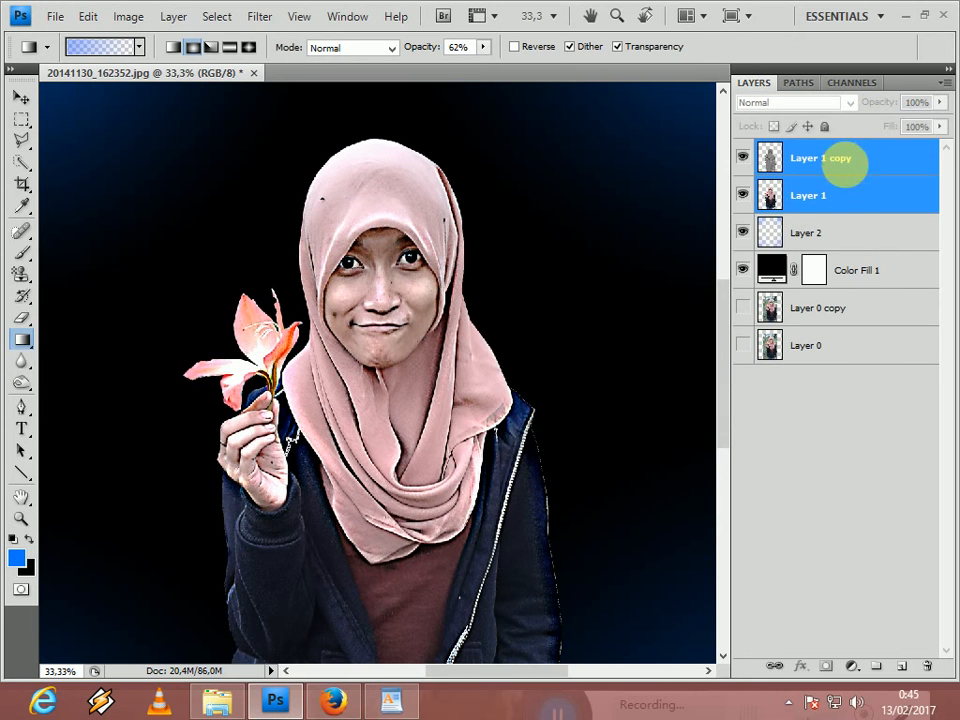
pyautogui.hotkey('ctrl', 'e')
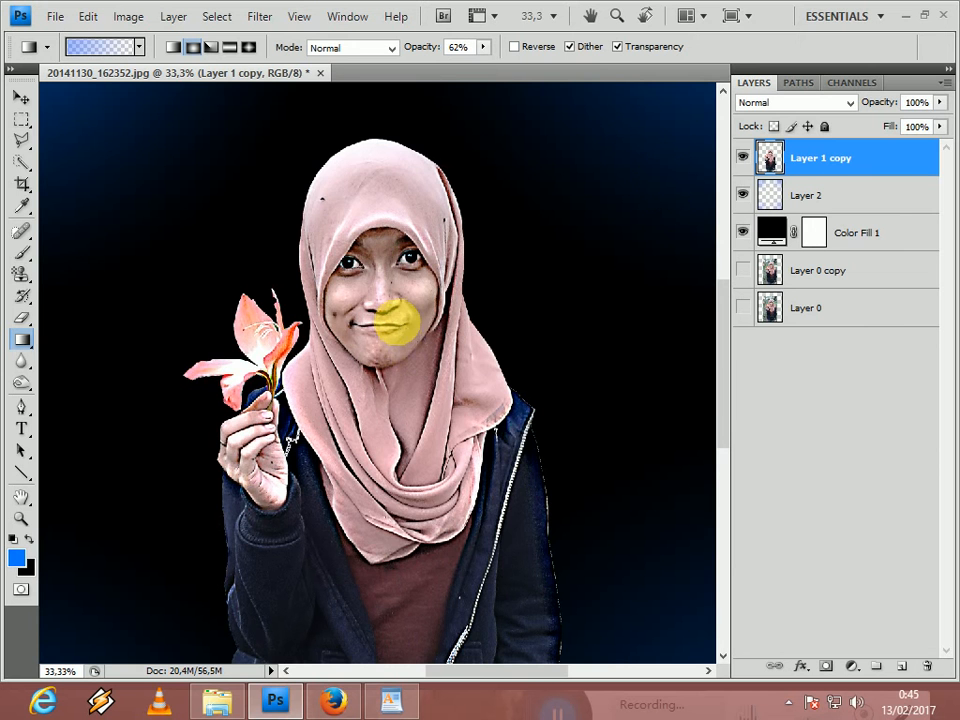
# Step: Activate the Smudge tool and choose a 46 px spatter brush for smoothing the face
pyautogui.hotkey('ctrl', '+')
pyautogui.hotkey('ctrl', '+')
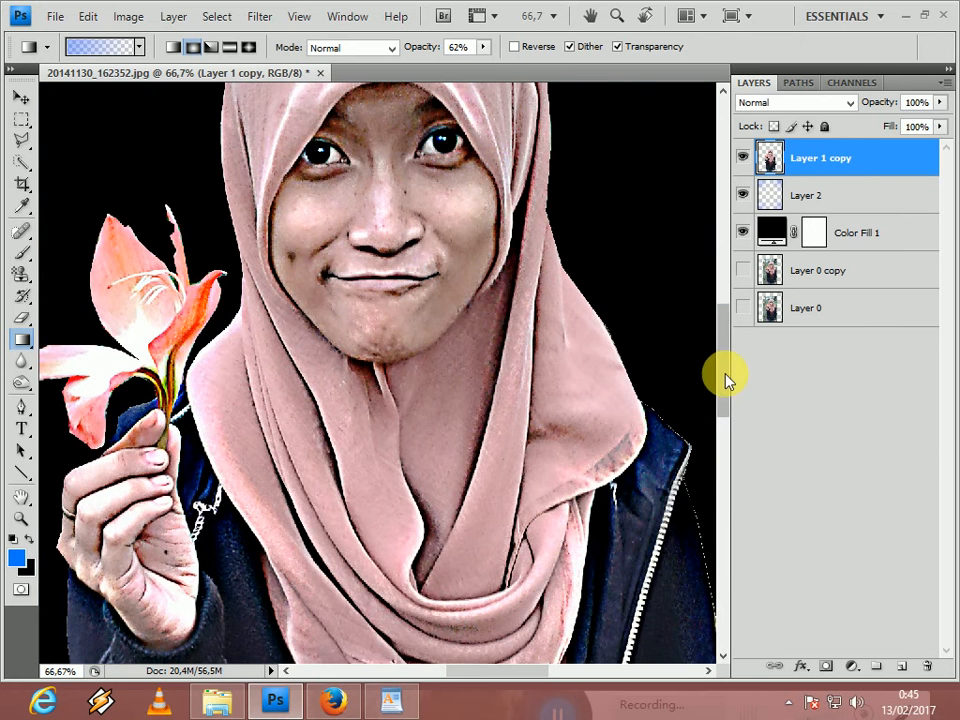
pyautogui.moveTo(724, 378); pyautogui.dragTo(724, 332)
pyautogui.click(24, 384)
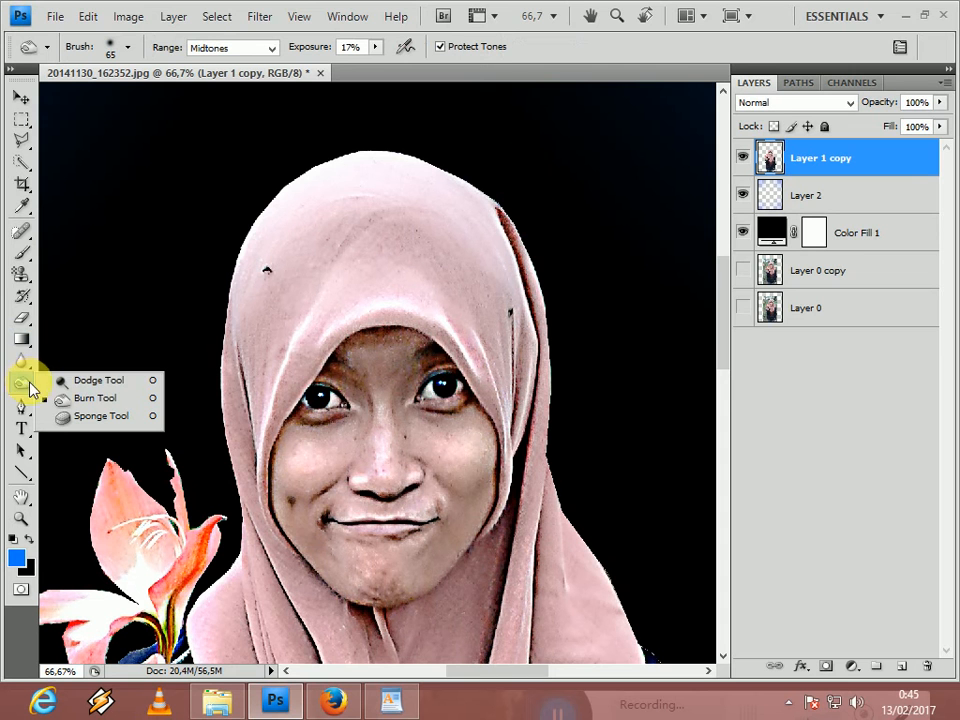
pyautogui.click(22, 360)
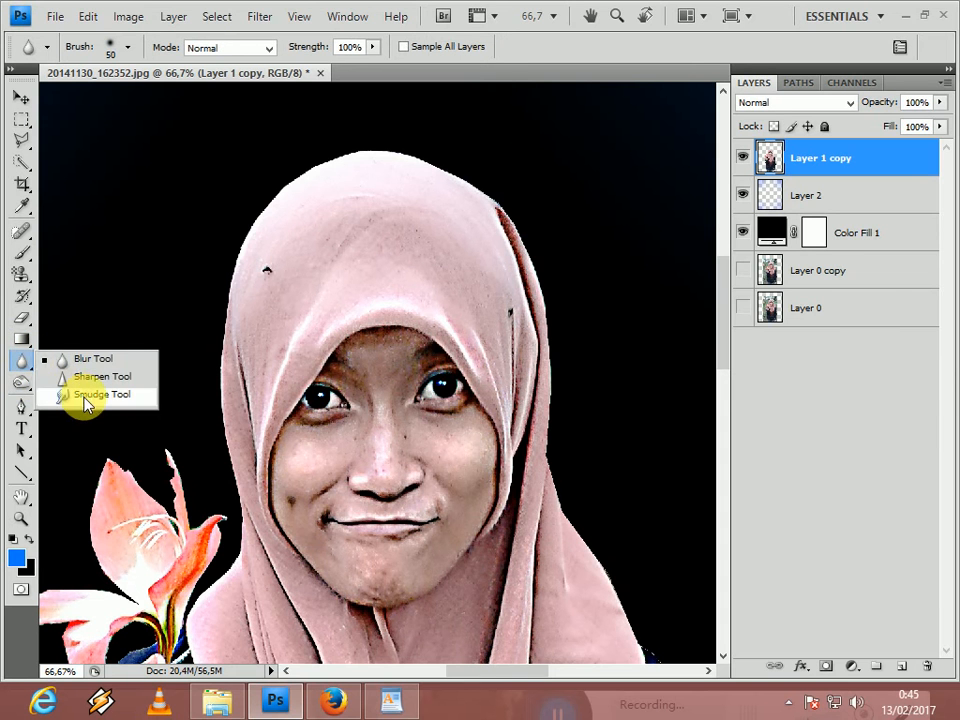
pyautogui.click(80, 398)
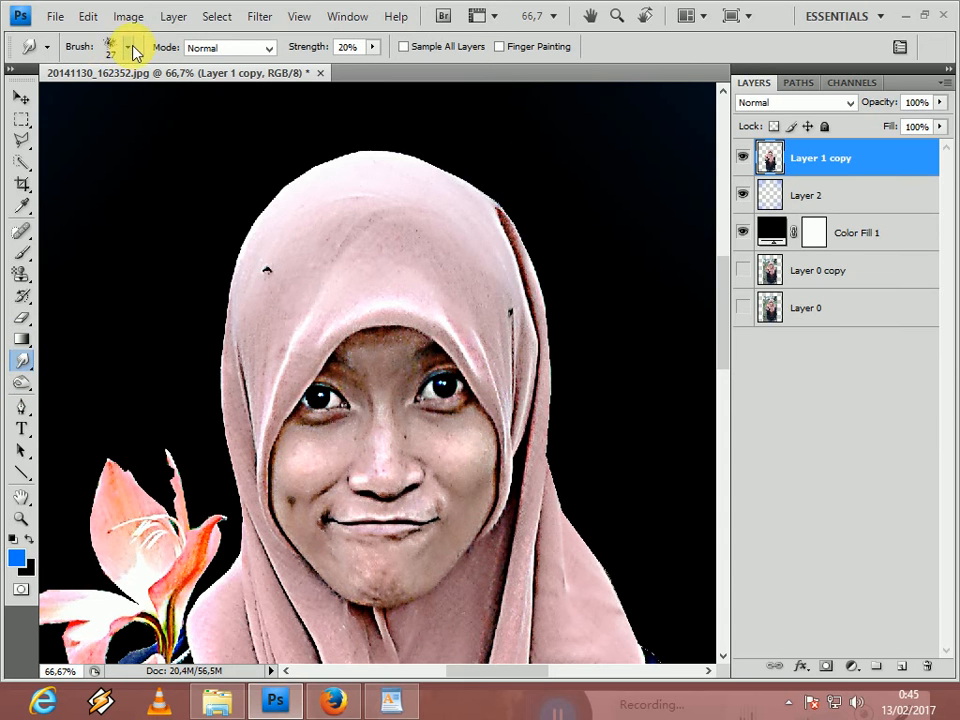
pyautogui.click(130, 48)
pyautogui.scroll(-1, 215, 220)
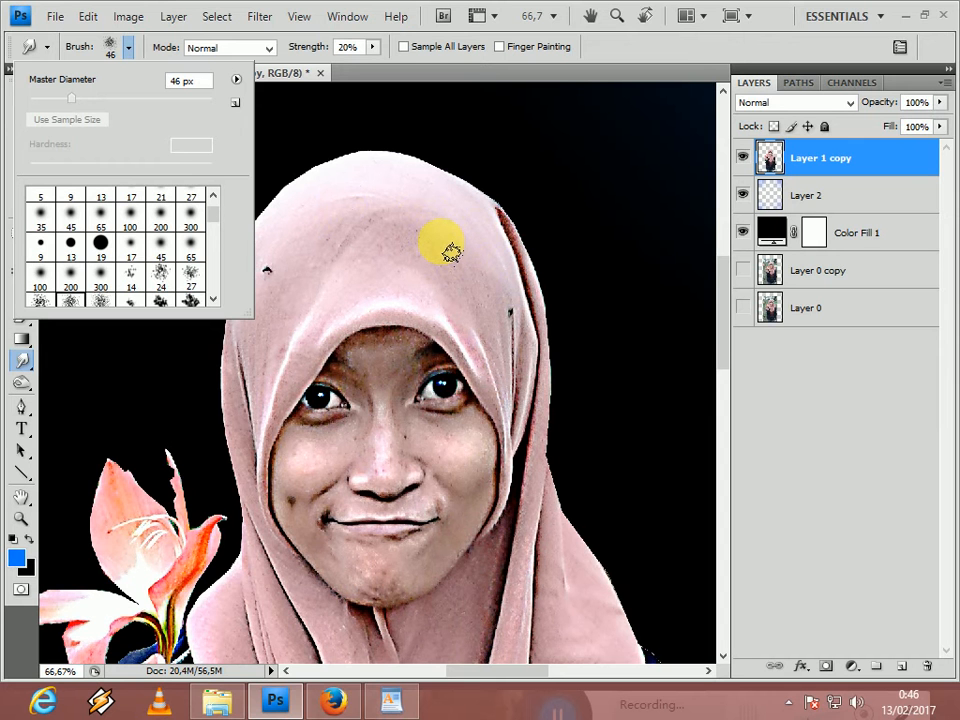
# Step: Smudge the nose, the flower-side cheek and the skin around that eye, reducing the spatter brush to 20 px
pyautogui.hotkey('ctrl', '+')
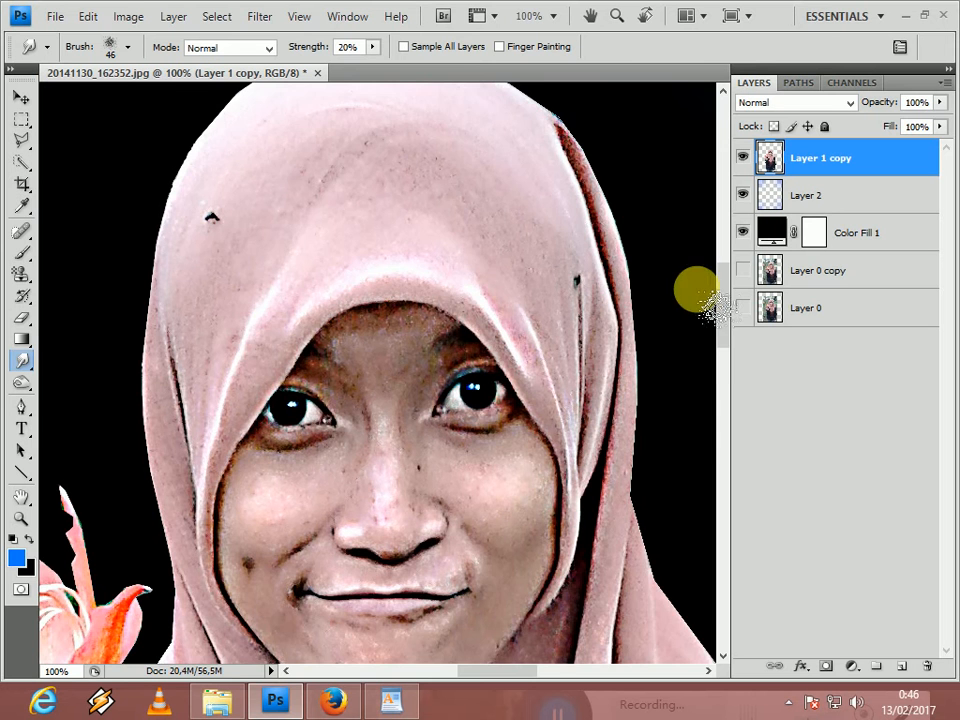
pyautogui.moveTo(718, 293); pyautogui.dragTo(720, 334)
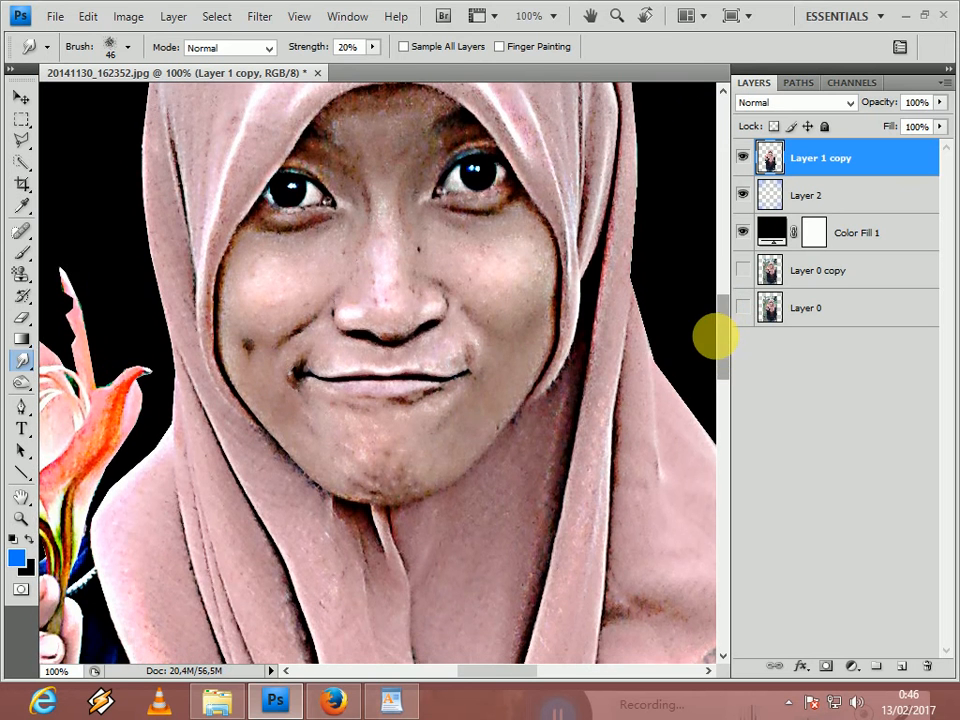
pyautogui.hotkey('ctrl', '+')
pyautogui.moveTo(727, 311); pyautogui.dragTo(735, 313)
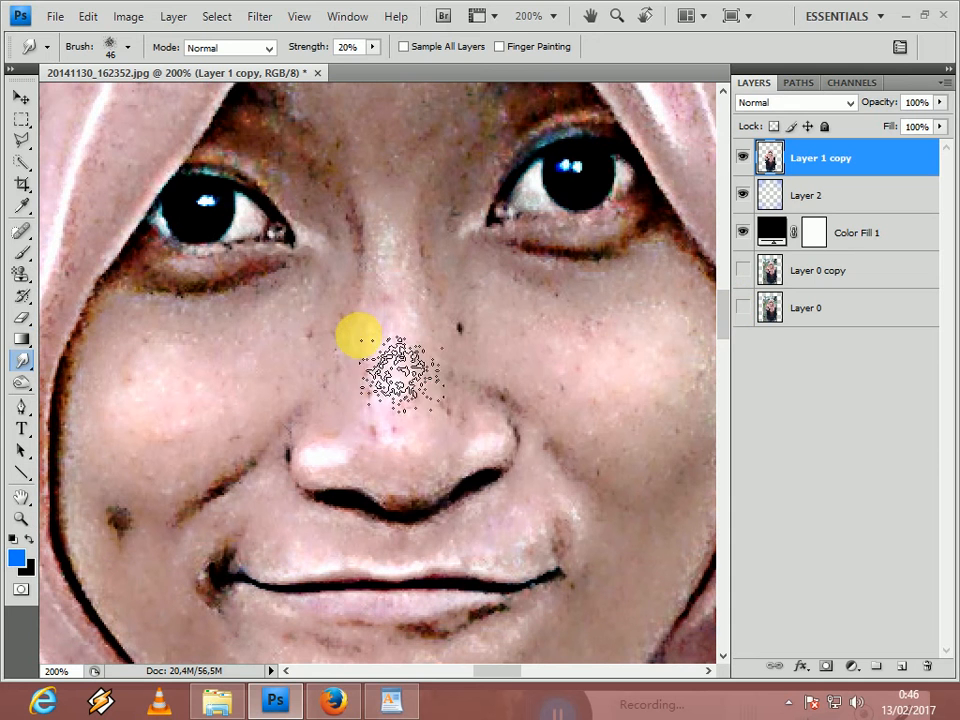
pyautogui.press('[')
pyautogui.press('[')
pyautogui.press('[')
pyautogui.press('[')
pyautogui.press('[')
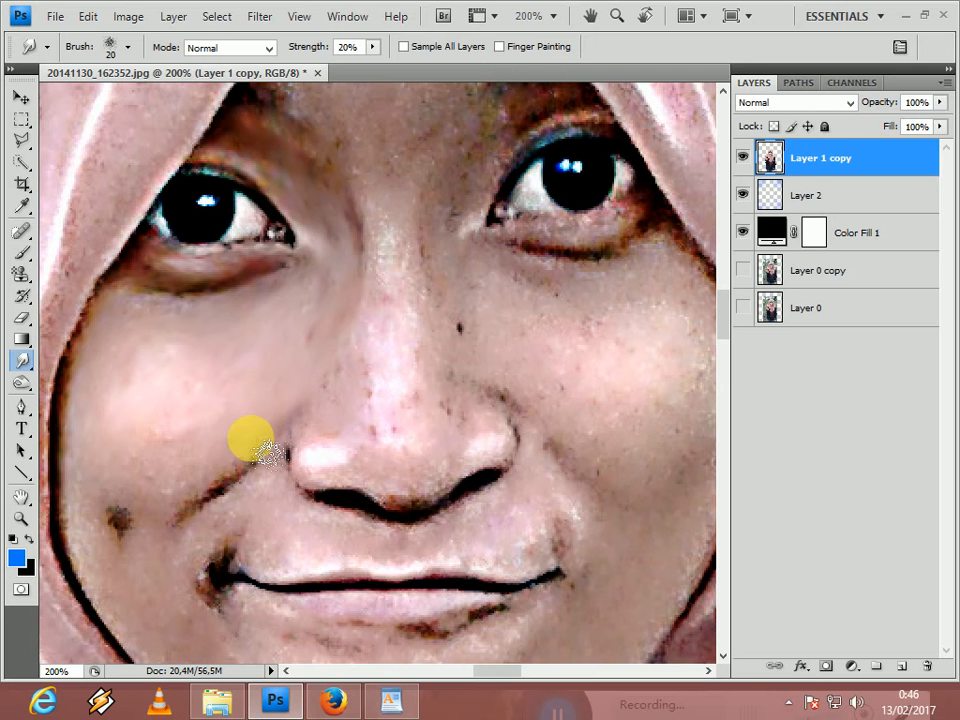
pyautogui.moveTo(81, 519)
pyautogui.mouseDown()
pyautogui.moveTo(107, 425)
pyautogui.moveTo(120, 598)
pyautogui.moveTo(68, 590)
pyautogui.moveTo(92, 610)
pyautogui.moveTo(137, 515)
pyautogui.moveTo(133, 598)
pyautogui.moveTo(196, 526)
pyautogui.moveTo(233, 530)
pyautogui.moveTo(265, 487)
pyautogui.moveTo(230, 526)
pyautogui.moveTo(238, 525)
pyautogui.moveTo(210, 573)
pyautogui.moveTo(250, 502)
pyautogui.moveTo(325, 414)
pyautogui.moveTo(273, 546)
pyautogui.moveTo(320, 470)
pyautogui.moveTo(313, 481)
pyautogui.moveTo(381, 478)
pyautogui.moveTo(342, 461)
pyautogui.moveTo(344, 450)
pyautogui.moveTo(350, 482)
pyautogui.moveTo(430, 490)
pyautogui.moveTo(378, 496)
pyautogui.moveTo(425, 506)
pyautogui.moveTo(492, 472)
pyautogui.moveTo(388, 510)
pyautogui.moveTo(380, 487)
pyautogui.moveTo(342, 490)
pyautogui.moveTo(425, 414)
pyautogui.moveTo(382, 385)
pyautogui.moveTo(376, 437)
pyautogui.moveTo(386, 438)
pyautogui.moveTo(386, 308)
pyautogui.moveTo(407, 444)
pyautogui.moveTo(420, 232)
pyautogui.moveTo(390, 215)
pyautogui.moveTo(386, 297)
pyautogui.moveTo(389, 231)
pyautogui.moveTo(427, 258)
pyautogui.moveTo(432, 418)
pyautogui.moveTo(450, 296)
pyautogui.moveTo(465, 402)
pyautogui.moveTo(435, 312)
pyautogui.moveTo(450, 342)
pyautogui.moveTo(478, 200)
pyautogui.moveTo(487, 203)
pyautogui.moveTo(476, 400)
pyautogui.moveTo(510, 377)
pyautogui.moveTo(500, 403)
pyautogui.moveTo(520, 428)
pyautogui.moveTo(493, 310)
pyautogui.moveTo(494, 435)
pyautogui.moveTo(475, 488)
pyautogui.moveTo(457, 488)
pyautogui.moveTo(480, 458)
pyautogui.moveTo(462, 402)
pyautogui.moveTo(464, 440)
pyautogui.moveTo(426, 475)
pyautogui.moveTo(387, 481)
pyautogui.moveTo(366, 377)
pyautogui.moveTo(343, 420)
pyautogui.mouseUp()
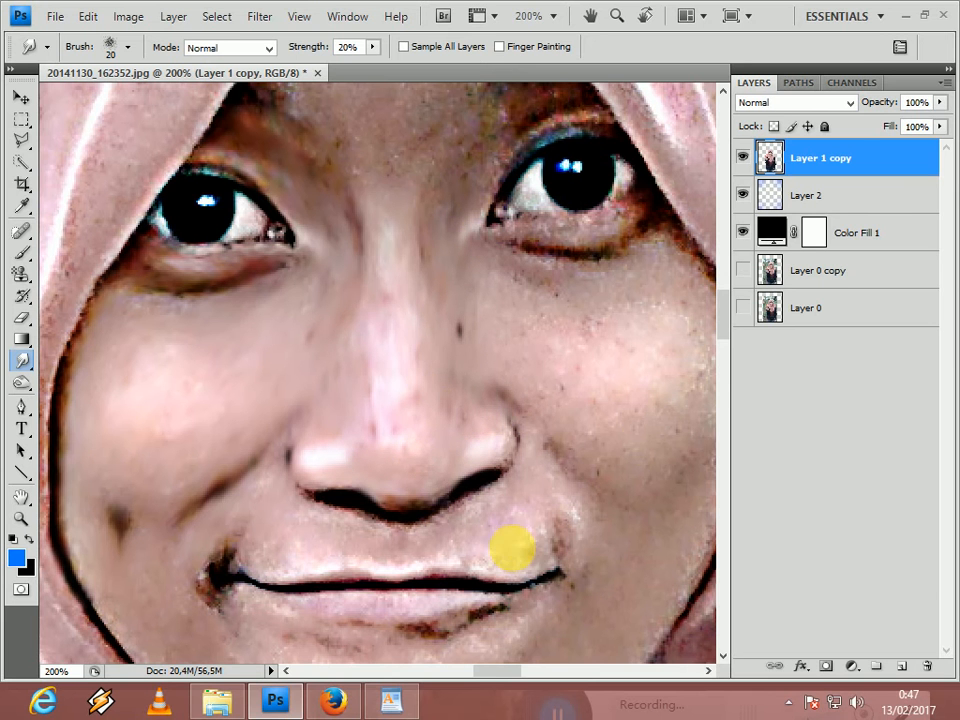
# Step: Smudge the jaw, chin and skin around the mouth smooth, varying the brush size between 15 and 40 px
pyautogui.moveTo(724, 321); pyautogui.dragTo(735, 342)
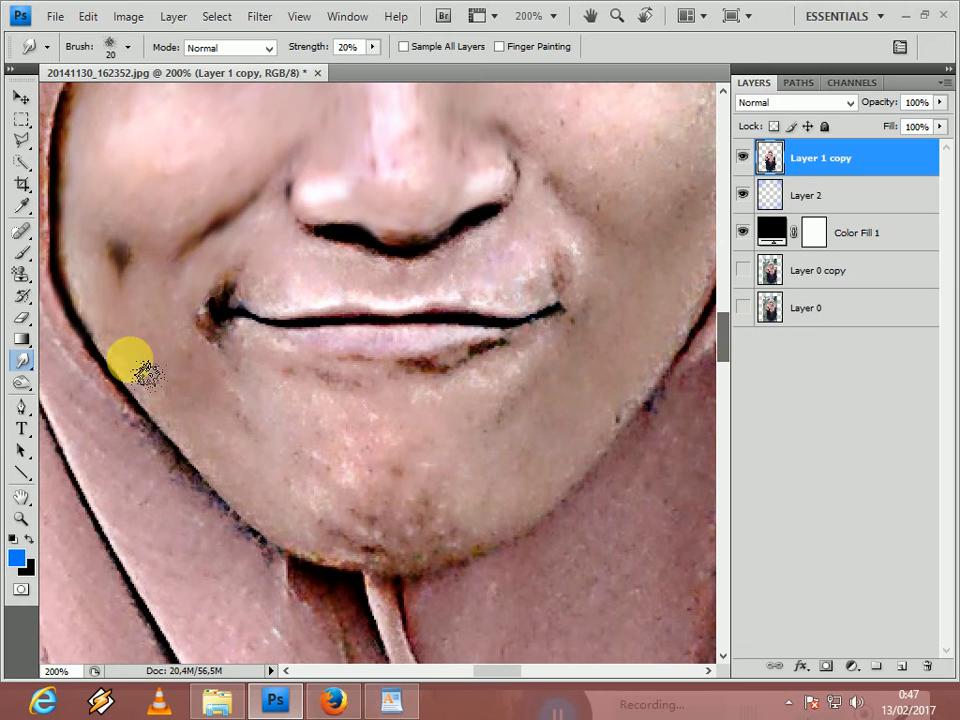
pyautogui.moveTo(90, 266)
pyautogui.mouseDown()
pyautogui.moveTo(147, 359)
pyautogui.moveTo(94, 268)
pyautogui.moveTo(145, 388)
pyautogui.moveTo(144, 354)
pyautogui.moveTo(201, 456)
pyautogui.moveTo(172, 332)
pyautogui.moveTo(214, 403)
pyautogui.moveTo(142, 252)
pyautogui.moveTo(153, 389)
pyautogui.moveTo(219, 419)
pyautogui.moveTo(215, 311)
pyautogui.moveTo(243, 338)
pyautogui.mouseUp()
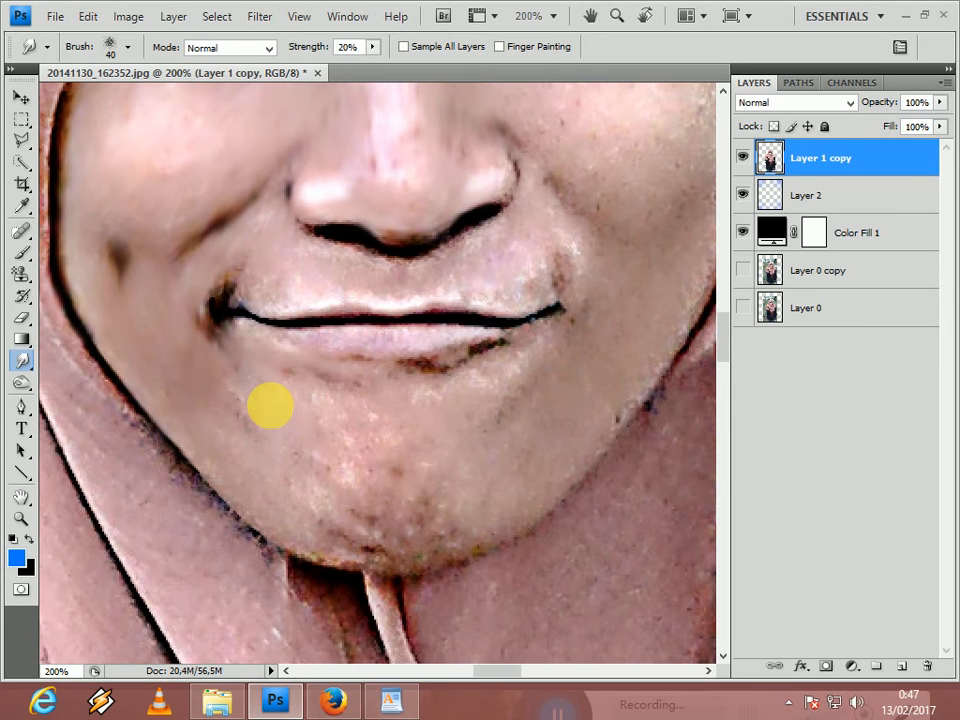
pyautogui.press('[')
pyautogui.moveTo(283, 432)
pyautogui.mouseDown()
pyautogui.moveTo(377, 441)
pyautogui.moveTo(223, 366)
pyautogui.moveTo(278, 427)
pyautogui.moveTo(204, 409)
pyautogui.moveTo(333, 502)
pyautogui.moveTo(271, 453)
pyautogui.moveTo(217, 445)
pyautogui.moveTo(271, 515)
pyautogui.moveTo(458, 496)
pyautogui.moveTo(427, 478)
pyautogui.moveTo(328, 471)
pyautogui.moveTo(356, 531)
pyautogui.moveTo(323, 544)
pyautogui.moveTo(432, 528)
pyautogui.moveTo(342, 555)
pyautogui.moveTo(484, 557)
pyautogui.moveTo(545, 466)
pyautogui.moveTo(471, 505)
pyautogui.moveTo(423, 493)
pyautogui.moveTo(529, 376)
pyautogui.moveTo(433, 427)
pyautogui.moveTo(359, 422)
pyautogui.moveTo(361, 407)
pyautogui.moveTo(479, 381)
pyautogui.moveTo(433, 418)
pyautogui.moveTo(599, 322)
pyautogui.moveTo(533, 377)
pyautogui.moveTo(614, 355)
pyautogui.moveTo(468, 519)
pyautogui.moveTo(581, 424)
pyautogui.moveTo(662, 335)
pyautogui.moveTo(605, 400)
pyautogui.moveTo(651, 350)
pyautogui.moveTo(643, 322)
pyautogui.moveTo(596, 260)
pyautogui.moveTo(442, 272)
pyautogui.moveTo(546, 234)
pyautogui.moveTo(507, 253)
pyautogui.moveTo(494, 286)
pyautogui.moveTo(524, 289)
pyautogui.moveTo(583, 264)
pyautogui.moveTo(332, 289)
pyautogui.moveTo(328, 279)
pyautogui.moveTo(346, 274)
pyautogui.moveTo(232, 254)
pyautogui.moveTo(257, 283)
pyautogui.moveTo(224, 263)
pyautogui.moveTo(242, 267)
pyautogui.moveTo(280, 250)
pyautogui.moveTo(270, 247)
pyautogui.moveTo(299, 266)
pyautogui.moveTo(314, 256)
pyautogui.moveTo(372, 282)
pyautogui.mouseUp()
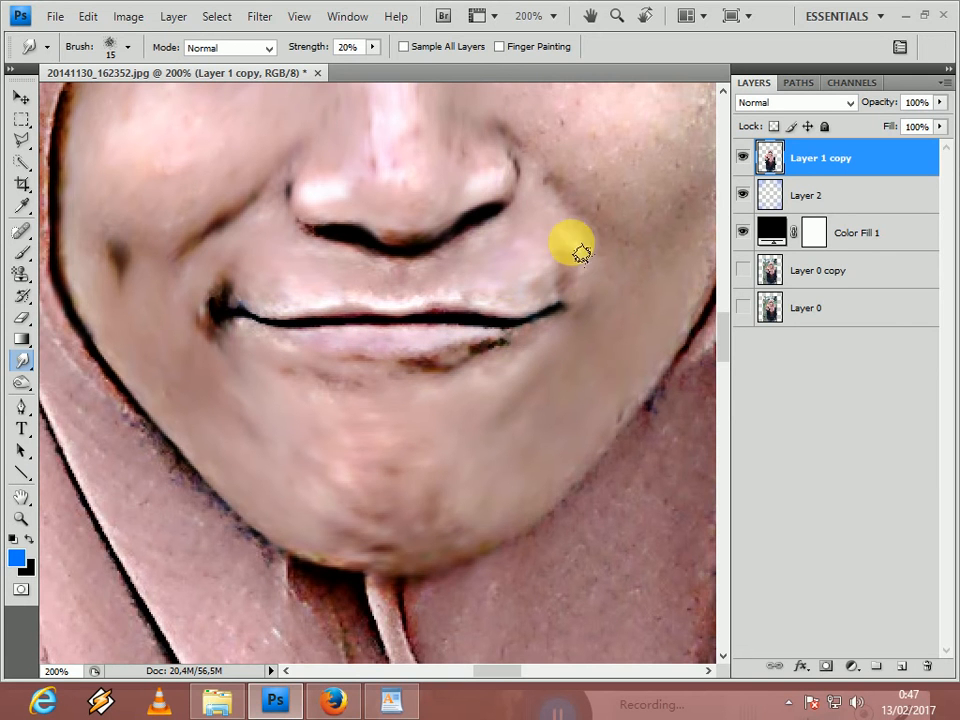
# Step: Smudge the cheek farther from the flower, the under-eye area and the forehead between the brows with a 35 px brush
pyautogui.moveTo(722, 355)
pyautogui.mouseDown()
pyautogui.moveTo(735, 306)
pyautogui.moveTo(739, 326)
pyautogui.moveTo(713, 343)
pyautogui.mouseUp()
pyautogui.moveTo(483, 676)
pyautogui.mouseDown()
pyautogui.moveTo(510, 677)
pyautogui.moveTo(488, 677)
pyautogui.mouseUp()
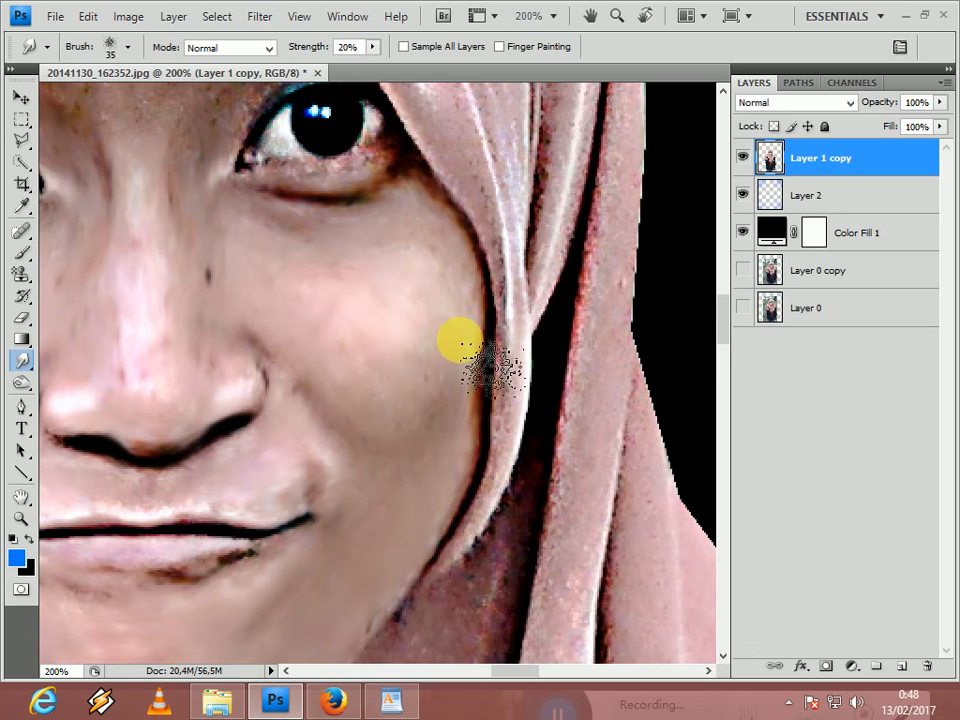
pyautogui.moveTo(724, 321); pyautogui.dragTo(752, 278)
pyautogui.moveTo(537, 678); pyautogui.dragTo(463, 681)
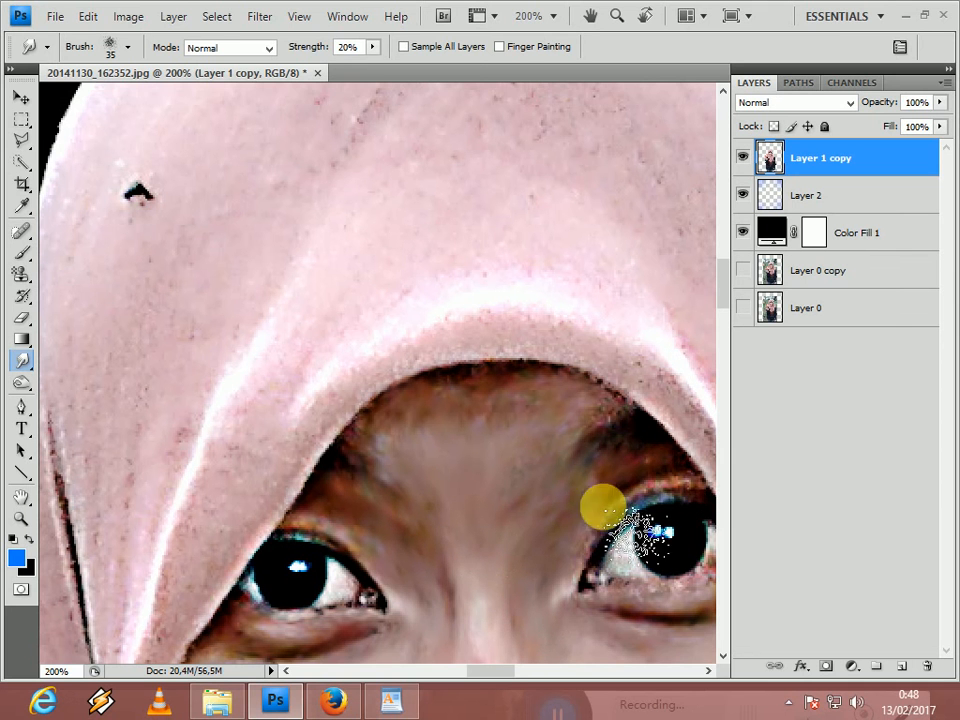
# Step: Check the whole portrait, and smudge the crown and front of the headscarf smooth with the brush enlarged to 50 px
pyautogui.hotkey('ctrl', '-')
pyautogui.hotkey('ctrl', '-')
pyautogui.hotkey('ctrl', '-')
pyautogui.hotkey('ctrl', '-')
pyautogui.hotkey('ctrl', '-')
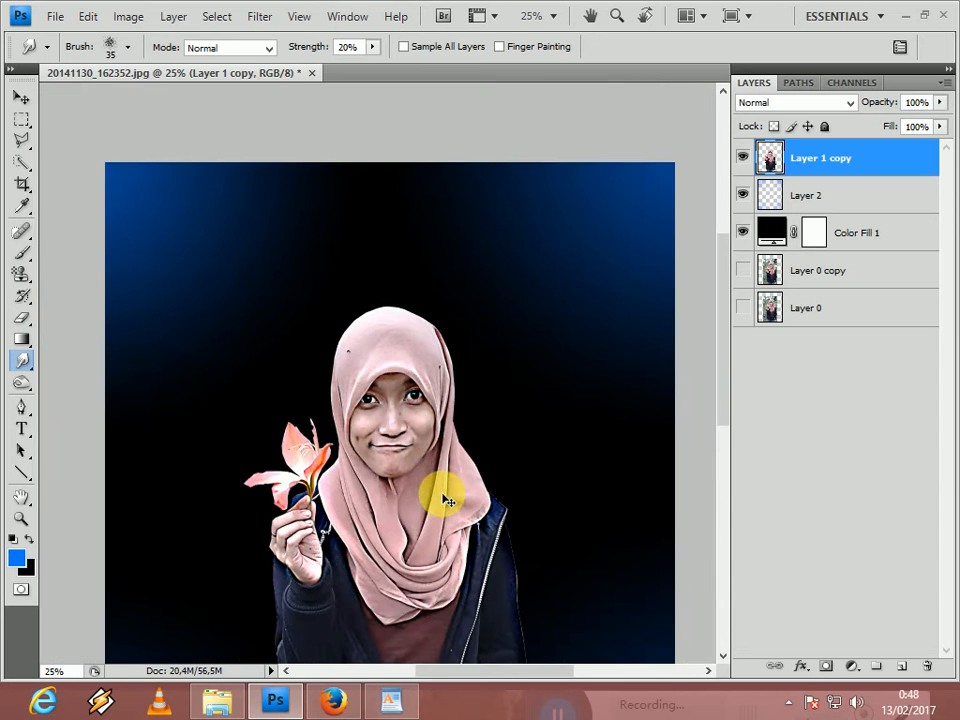
pyautogui.hotkey('ctrl', '+')
pyautogui.hotkey('ctrl', '+')
pyautogui.hotkey('ctrl', '+')
pyautogui.hotkey('ctrl', '+')
pyautogui.hotkey('ctrl', '+')
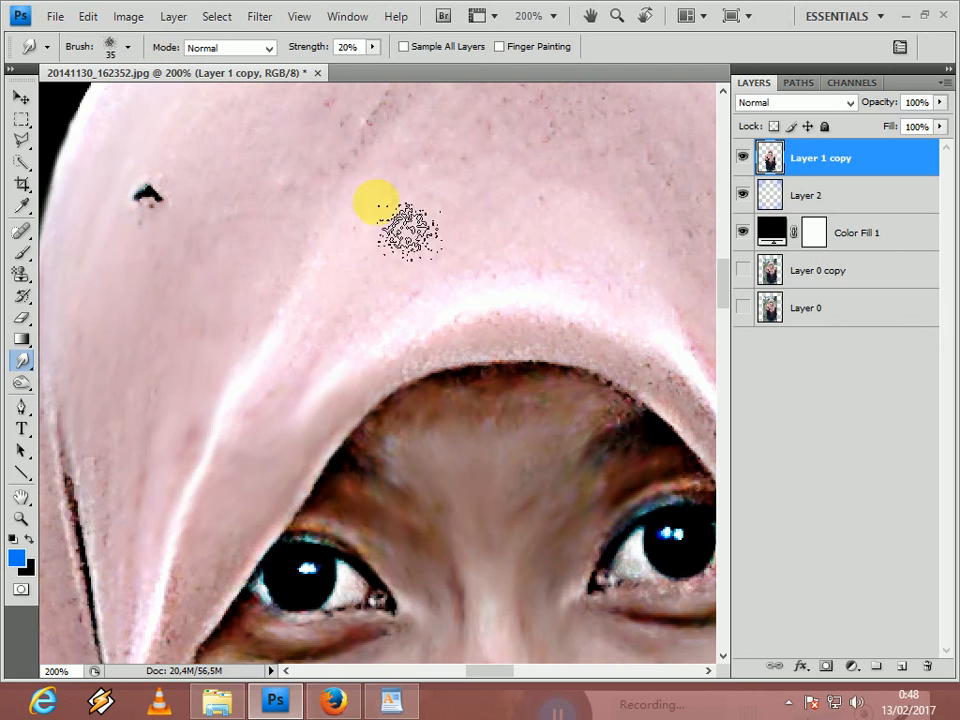
pyautogui.scroll(5, 726, 280)
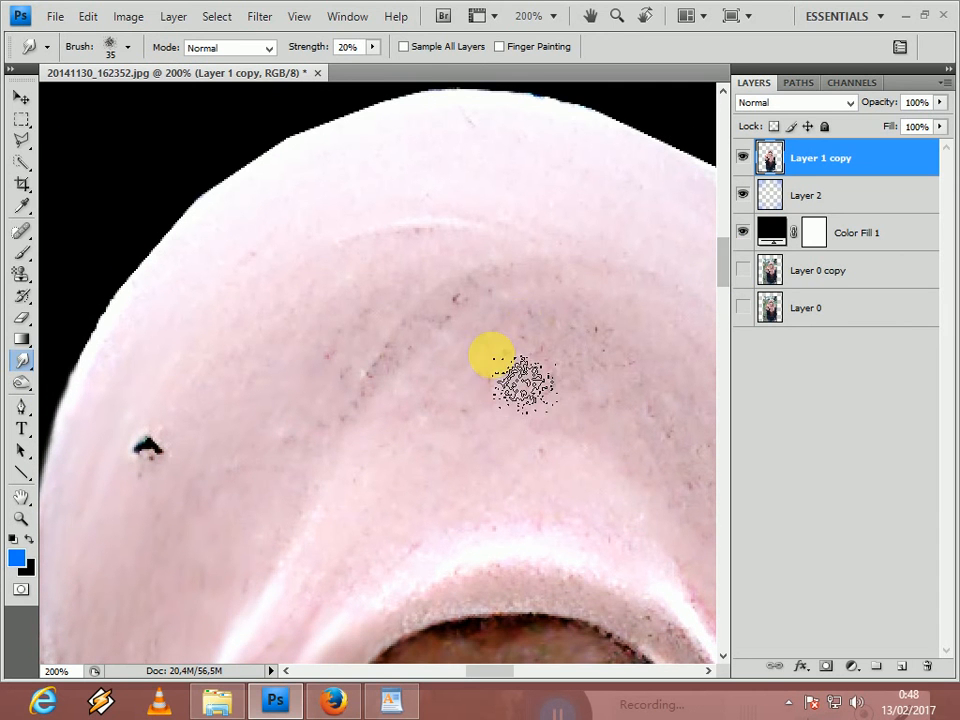
pyautogui.press(']')
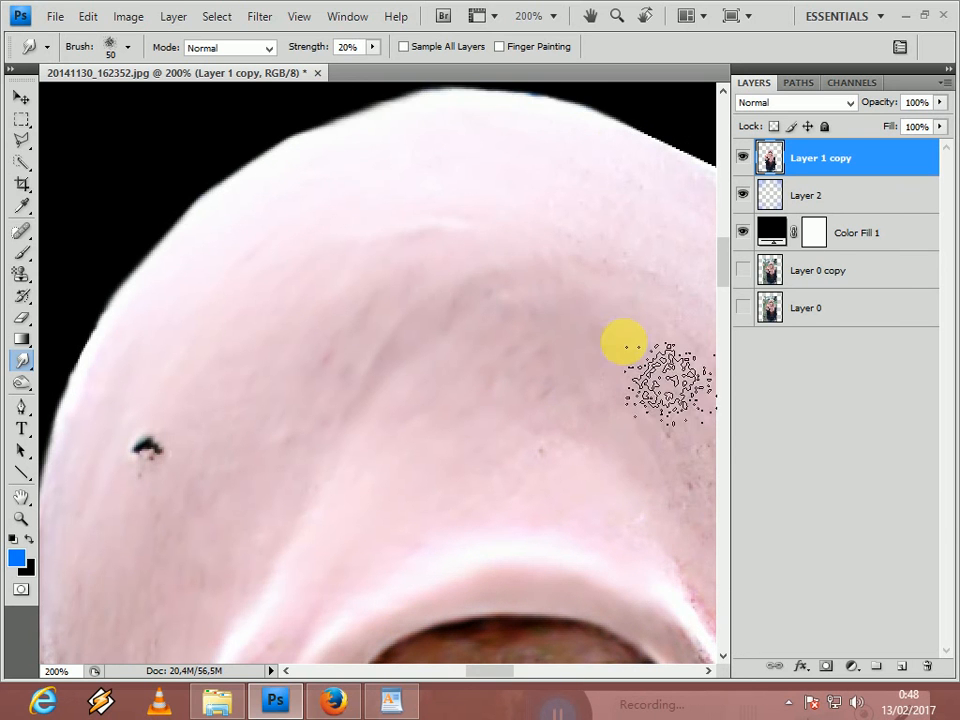
# Step: Smudge the headscarf's side away from the flower, from the dark fold at the crown down past the eye
pyautogui.moveTo(463, 674); pyautogui.dragTo(499, 673)
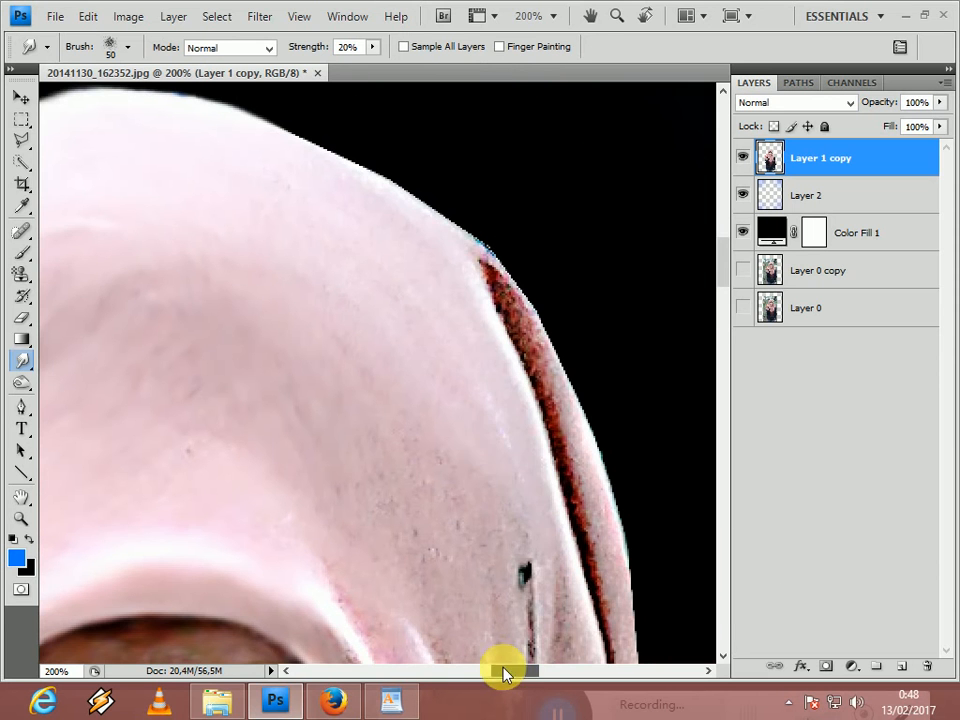
pyautogui.moveTo(380, 202)
pyautogui.mouseDown()
pyautogui.moveTo(579, 371)
pyautogui.moveTo(640, 689)
pyautogui.moveTo(339, 411)
pyautogui.mouseUp()
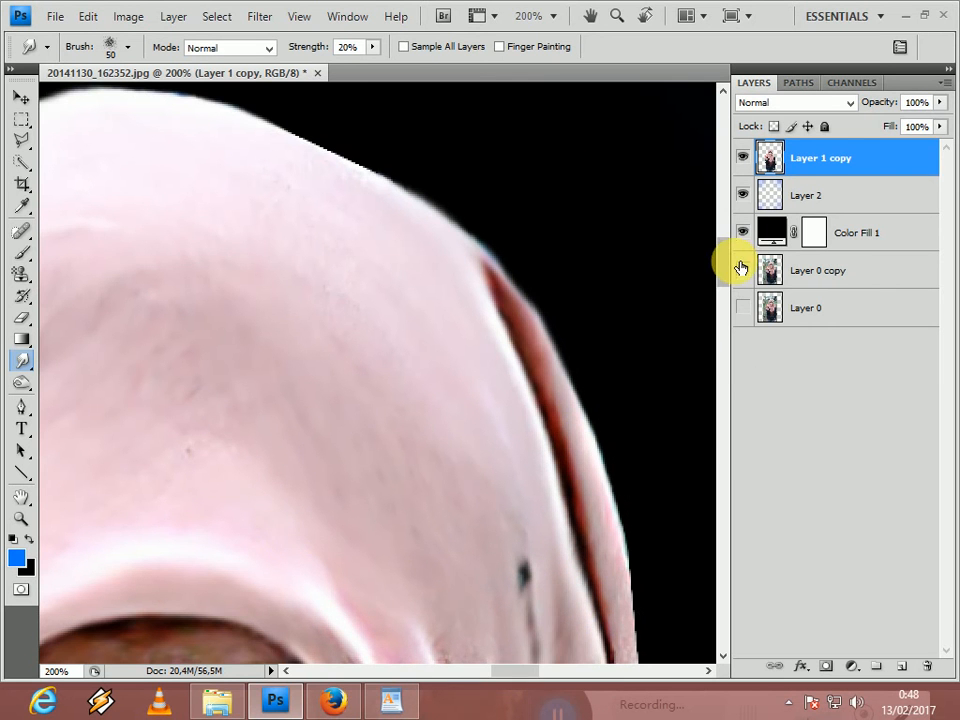
pyautogui.moveTo(727, 263); pyautogui.dragTo(724, 289)
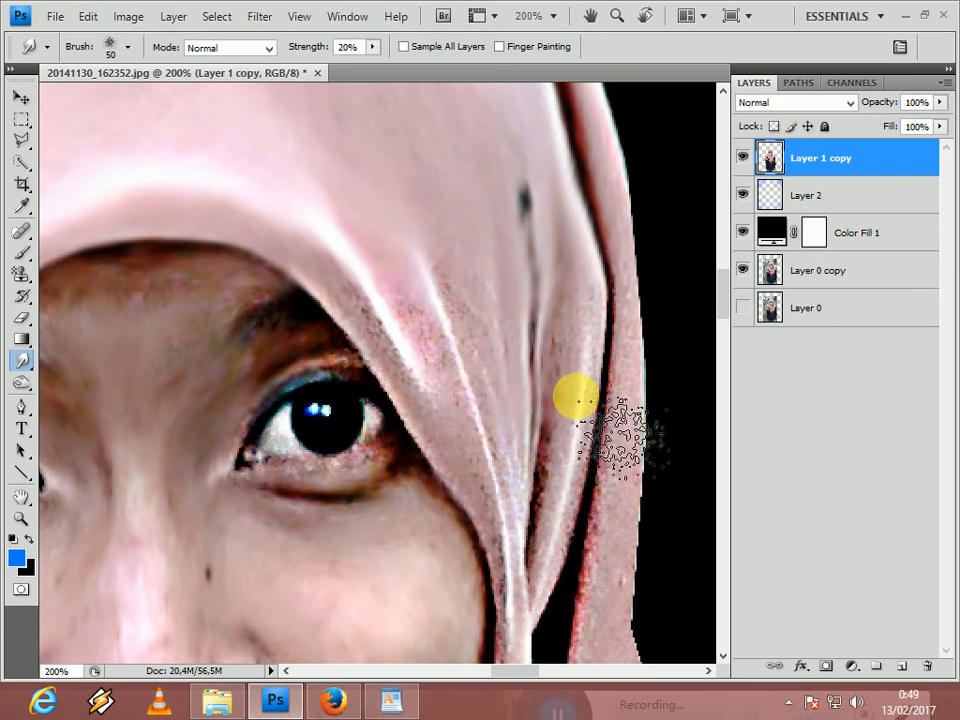
pyautogui.moveTo(617, 485)
pyautogui.mouseDown()
pyautogui.moveTo(486, 381)
pyautogui.moveTo(499, 459)
pyautogui.moveTo(377, 319)
pyautogui.moveTo(380, 275)
pyautogui.moveTo(508, 484)
pyautogui.moveTo(626, 381)
pyautogui.moveTo(566, 294)
pyautogui.moveTo(556, 625)
pyautogui.mouseUp()
# Step: Smudge the scarf folds beside the jaw and the drape over the shoulder with the 50 px brush
pyautogui.moveTo(725, 289); pyautogui.dragTo(720, 336)
pyautogui.hotkey('ctrl', '-')
pyautogui.moveTo(418, 341); pyautogui.dragTo(457, 226)
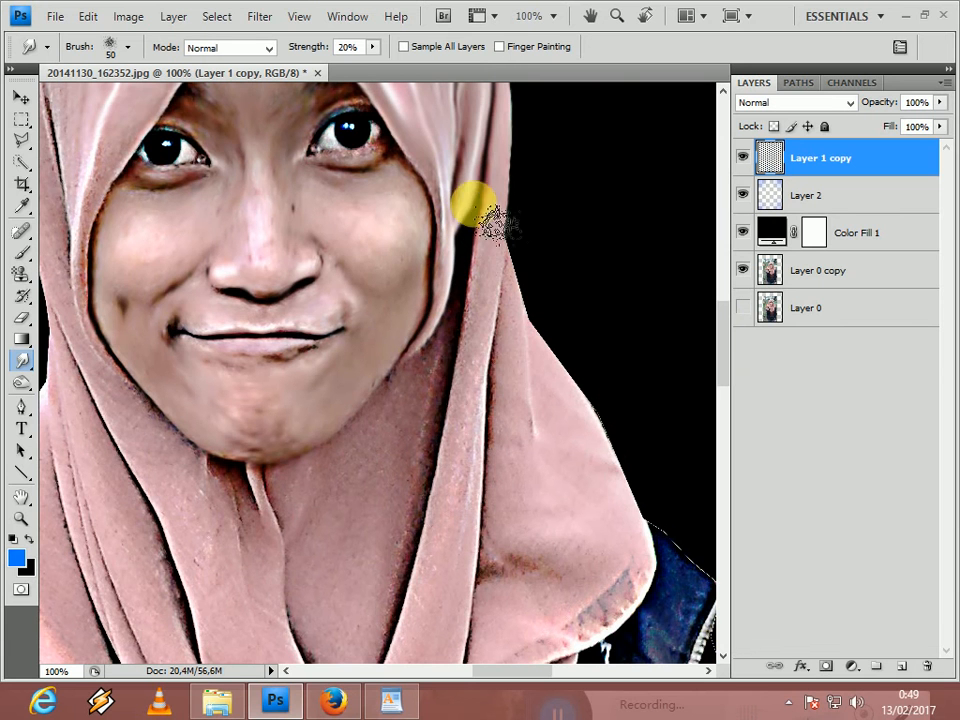
pyautogui.moveTo(478, 412)
pyautogui.mouseDown()
pyautogui.moveTo(532, 265)
pyautogui.moveTo(531, 210)
pyautogui.moveTo(531, 380)
pyautogui.moveTo(529, 285)
pyautogui.moveTo(541, 390)
pyautogui.mouseUp()
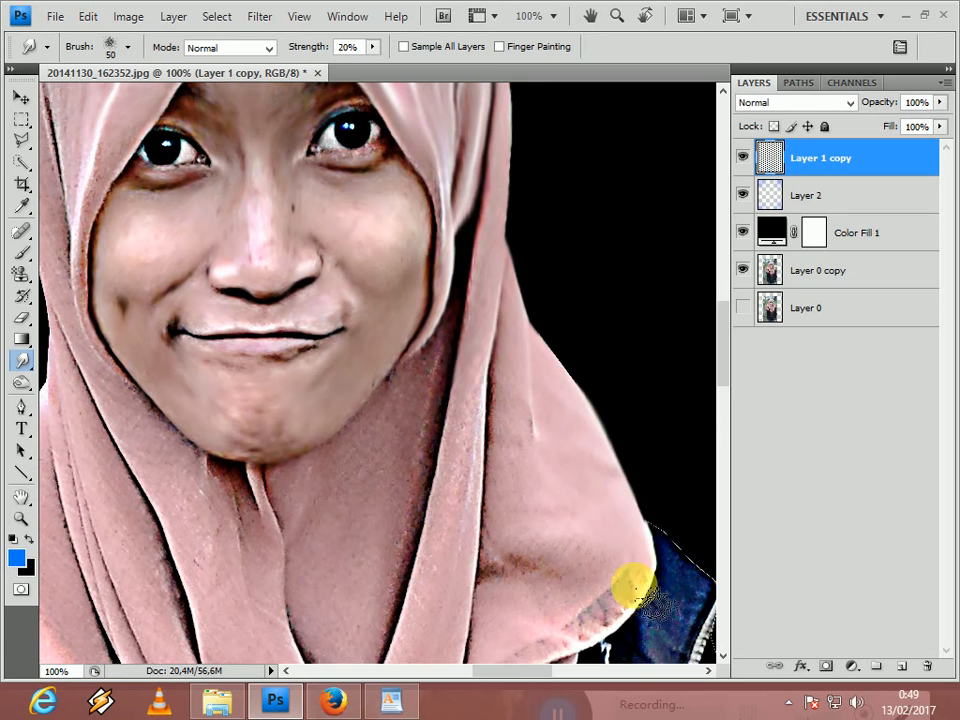
pyautogui.moveTo(538, 606)
pyautogui.mouseDown()
pyautogui.moveTo(540, 409)
pyautogui.moveTo(514, 571)
pyautogui.mouseUp()
pyautogui.moveTo(506, 524)
pyautogui.mouseDown()
pyautogui.moveTo(512, 396)
pyautogui.moveTo(485, 518)
pyautogui.moveTo(491, 342)
pyautogui.moveTo(452, 510)
pyautogui.moveTo(469, 291)
pyautogui.moveTo(487, 264)
pyautogui.moveTo(425, 496)
pyautogui.moveTo(459, 346)
pyautogui.moveTo(440, 393)
pyautogui.mouseUp()
pyautogui.moveTo(362, 466)
pyautogui.mouseDown()
pyautogui.moveTo(414, 392)
pyautogui.moveTo(412, 510)
pyautogui.moveTo(444, 527)
pyautogui.moveTo(501, 351)
pyautogui.mouseUp()
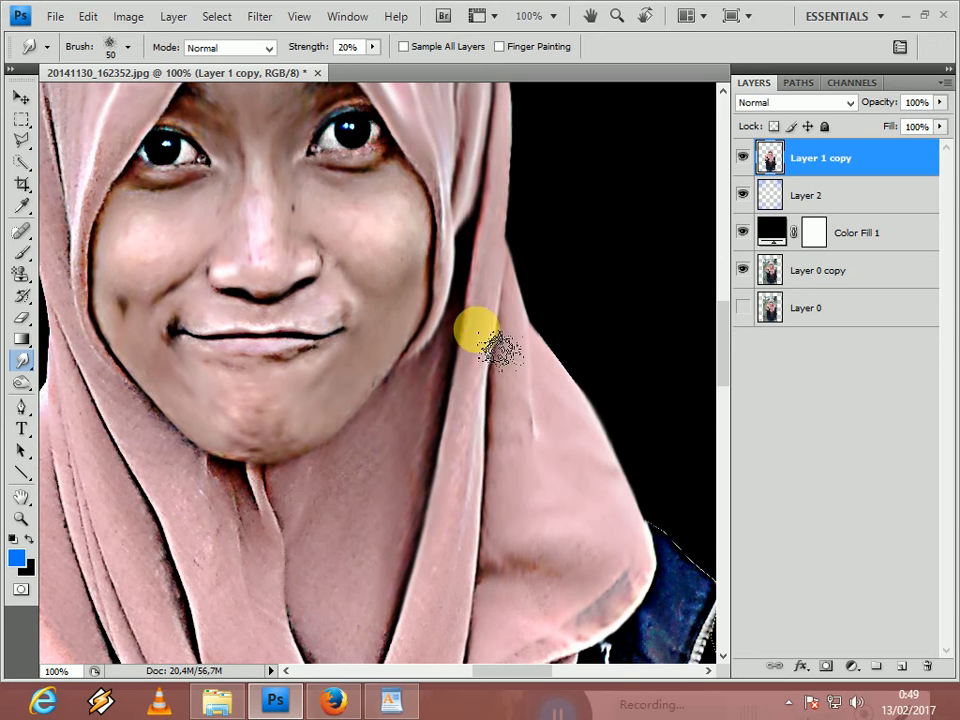
pyautogui.moveTo(452, 579); pyautogui.dragTo(490, 626)
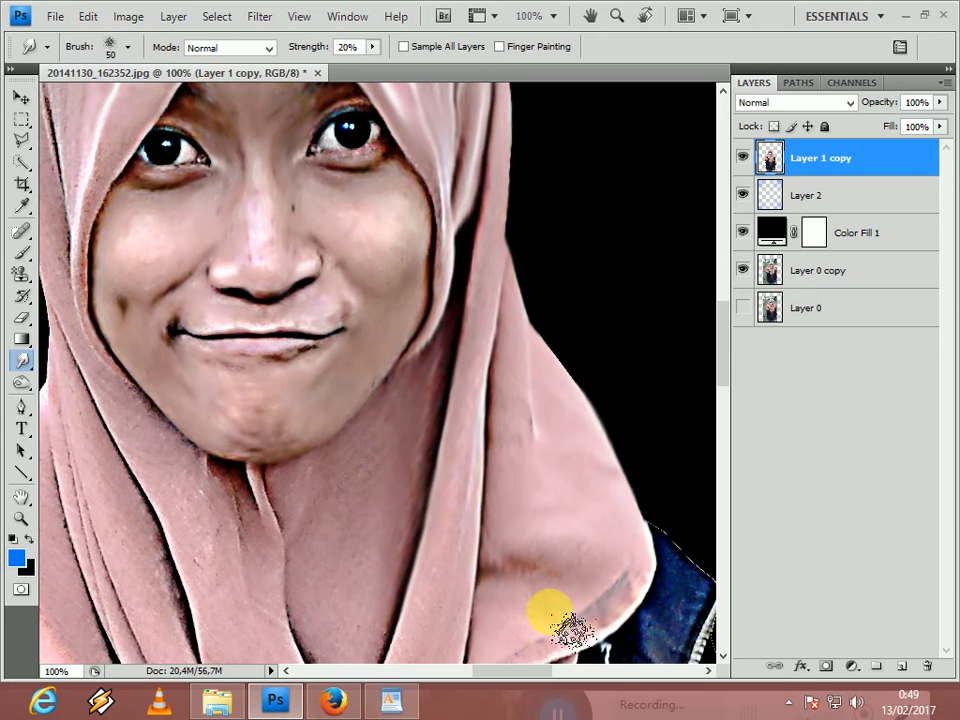
pyautogui.moveTo(533, 545); pyautogui.dragTo(728, 440)
# Step: Smudge the scarf below the chin and the long fold running down to the neckline loop with the 50 px brush
pyautogui.scroll(-5, 724, 390)
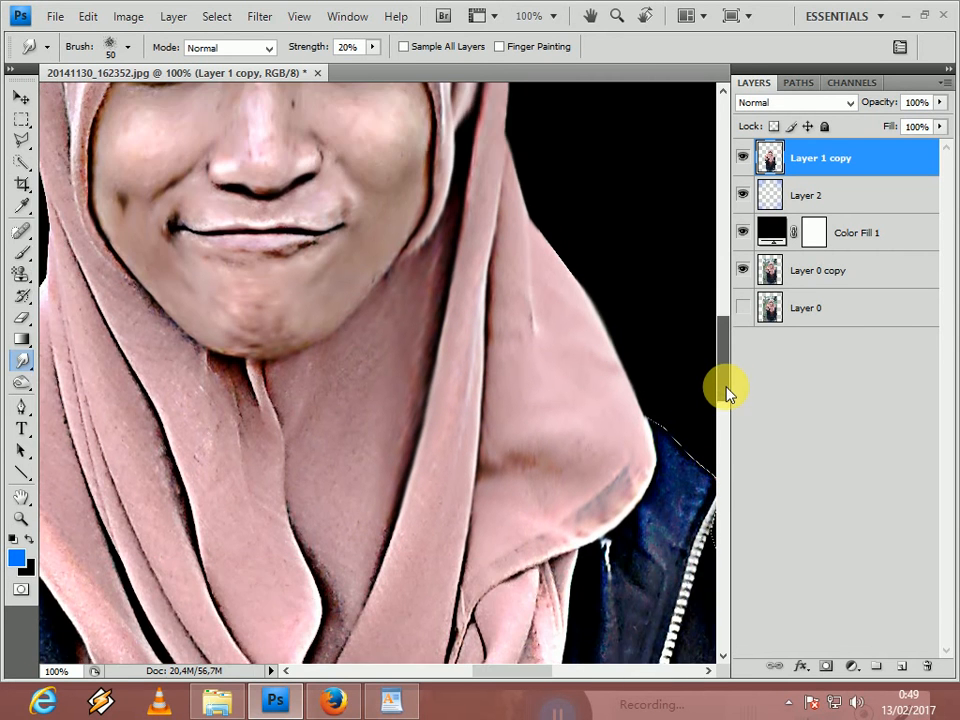
pyautogui.moveTo(529, 676); pyautogui.dragTo(520, 679)
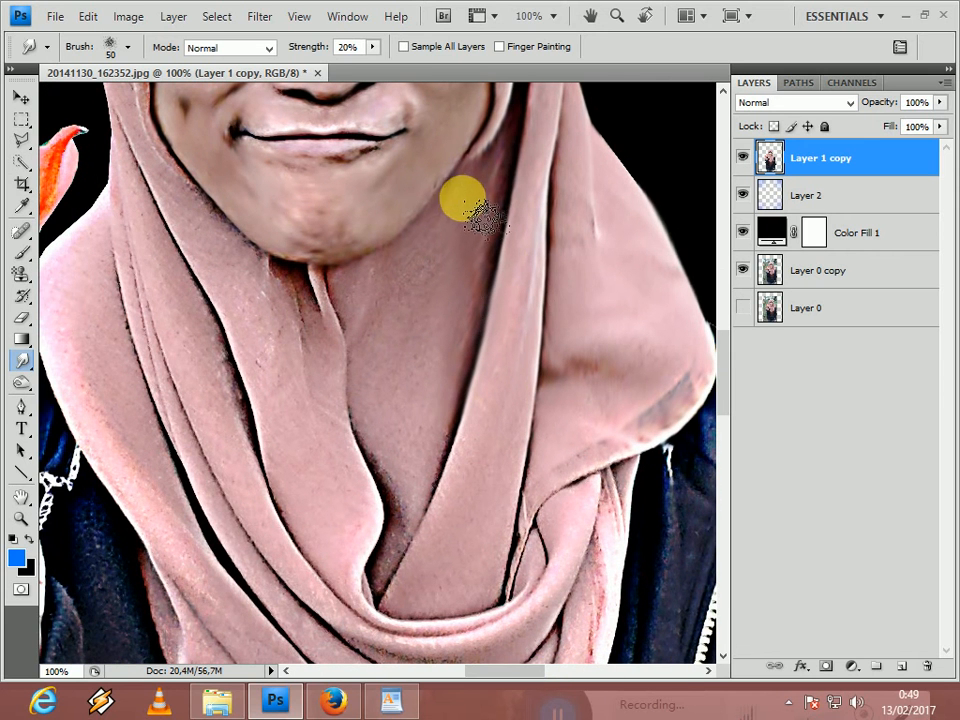
pyautogui.moveTo(427, 325); pyautogui.dragTo(450, 298)
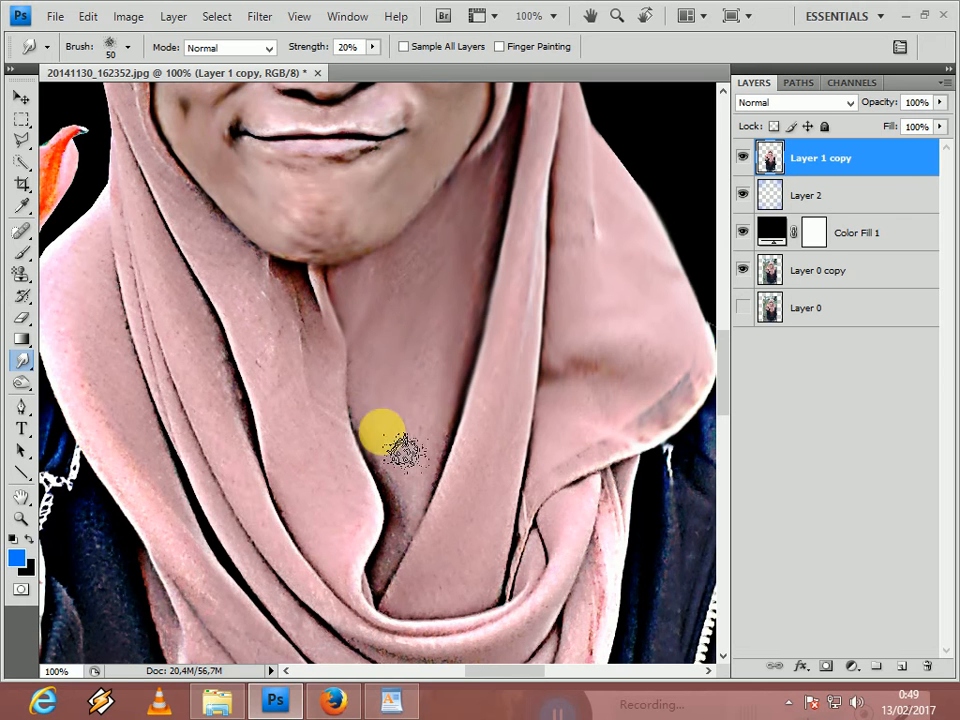
pyautogui.moveTo(381, 402)
pyautogui.mouseDown()
pyautogui.moveTo(409, 443)
pyautogui.moveTo(433, 520)
pyautogui.mouseUp()
pyautogui.moveTo(392, 607)
pyautogui.mouseDown()
pyautogui.moveTo(417, 547)
pyautogui.moveTo(444, 515)
pyautogui.moveTo(428, 547)
pyautogui.moveTo(444, 509)
pyautogui.moveTo(524, 403)
pyautogui.moveTo(500, 472)
pyautogui.mouseUp()
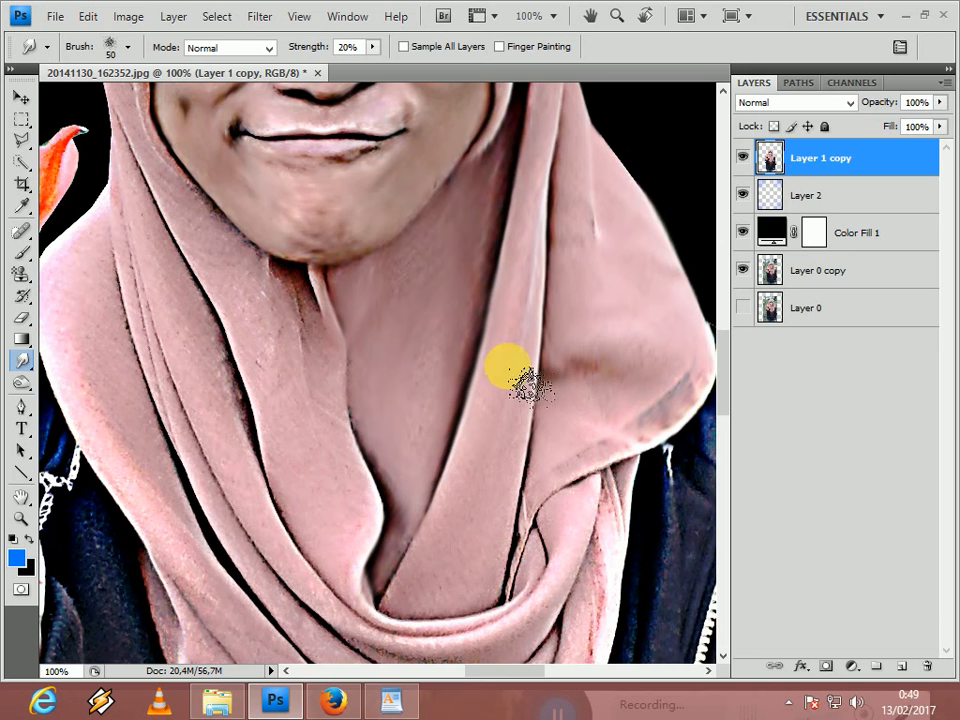
pyautogui.moveTo(508, 595); pyautogui.dragTo(562, 461)
pyautogui.moveTo(508, 582)
pyautogui.mouseDown()
pyautogui.moveTo(559, 472)
pyautogui.moveTo(558, 534)
pyautogui.moveTo(617, 469)
pyautogui.moveTo(587, 569)
pyautogui.moveTo(626, 479)
pyautogui.moveTo(663, 489)
pyautogui.moveTo(611, 606)
pyautogui.moveTo(635, 536)
pyautogui.mouseUp()
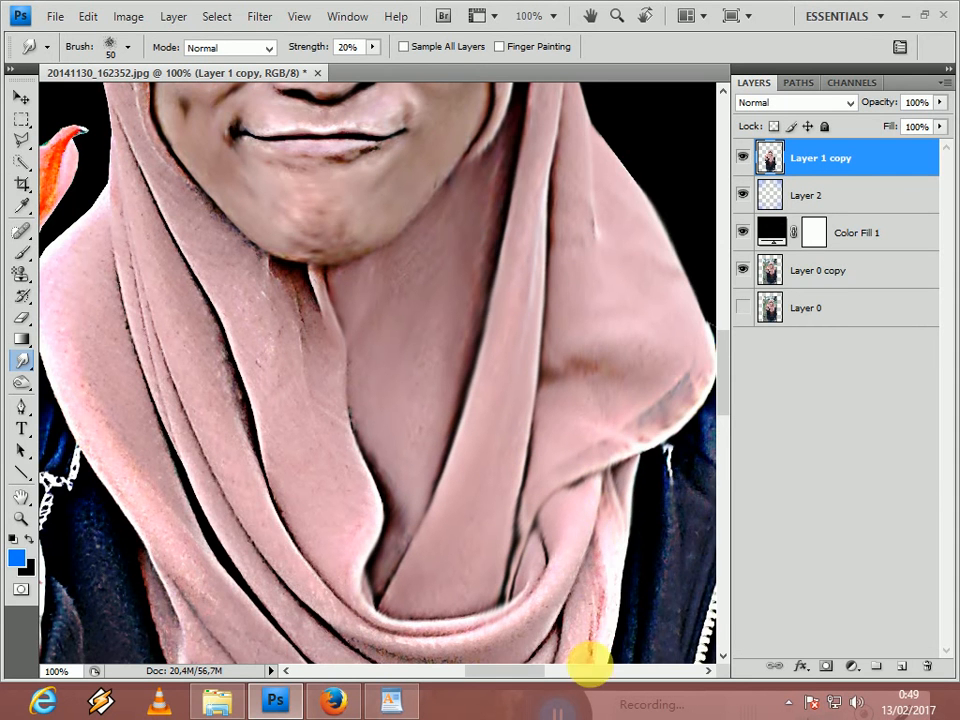
# Step: Smudge the inner scarf folds under the chin on the flower side, including the dark crease beside them
pyautogui.moveTo(531, 677); pyautogui.dragTo(516, 677)
pyautogui.moveTo(272, 256); pyautogui.dragTo(270, 163)
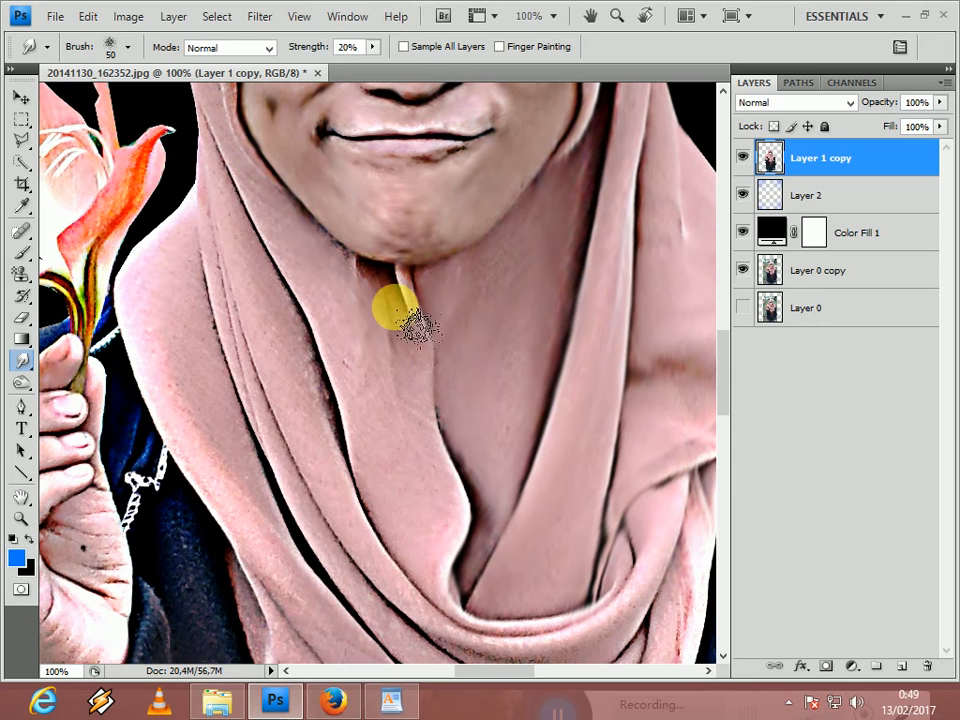
pyautogui.moveTo(497, 605); pyautogui.dragTo(328, 368)
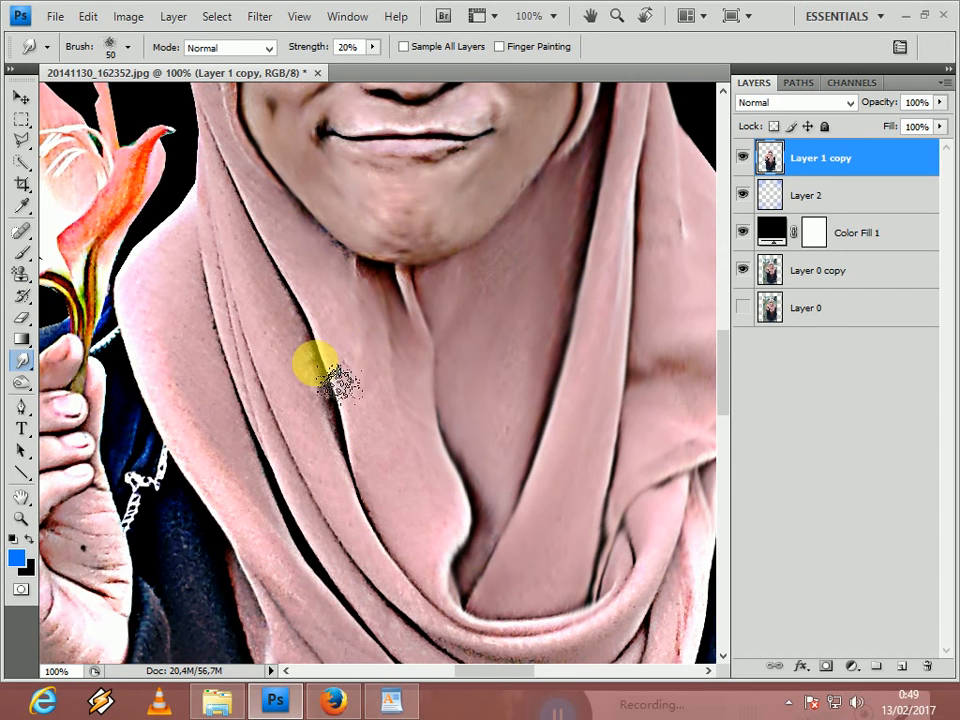
pyautogui.moveTo(296, 298); pyautogui.dragTo(255, 228)
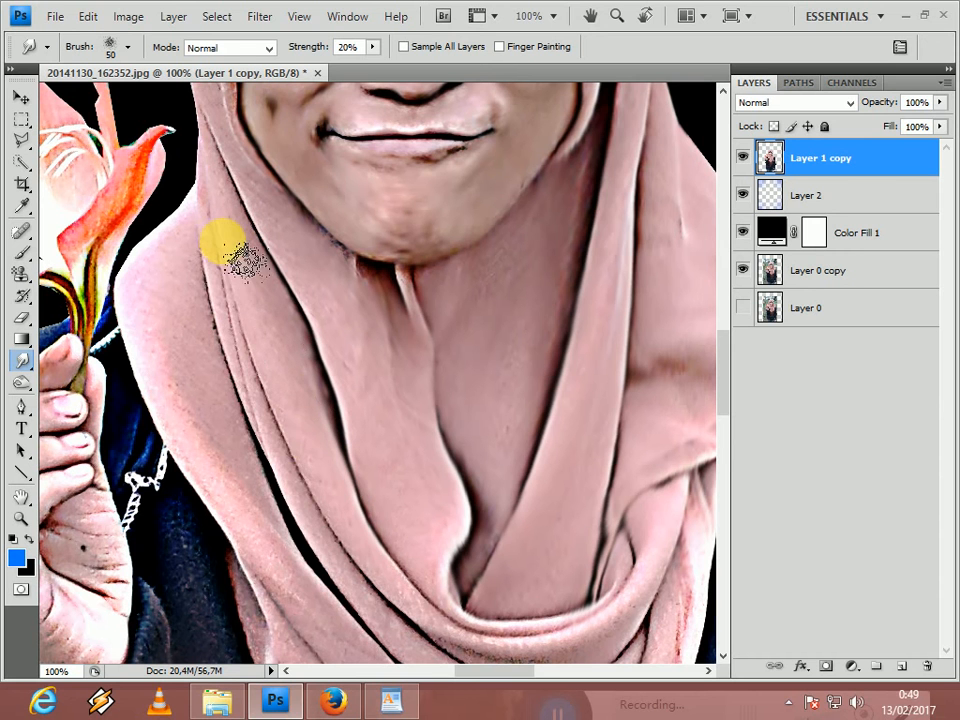
# Step: Enlarge the brush to 90 px and smudge the outer scarf folds over the flower-side shoulder
pyautogui.press(']')
pyautogui.press(']')
pyautogui.press(']')
pyautogui.moveTo(209, 332)
pyautogui.mouseDown()
pyautogui.moveTo(180, 272)
pyautogui.moveTo(178, 345)
pyautogui.moveTo(241, 468)
pyautogui.moveTo(181, 283)
pyautogui.moveTo(196, 242)
pyautogui.moveTo(167, 250)
pyautogui.moveTo(153, 286)
pyautogui.moveTo(218, 440)
pyautogui.moveTo(236, 424)
pyautogui.moveTo(278, 458)
pyautogui.moveTo(278, 432)
pyautogui.moveTo(345, 598)
pyautogui.moveTo(295, 475)
pyautogui.moveTo(392, 622)
pyautogui.moveTo(262, 405)
pyautogui.moveTo(382, 650)
pyautogui.moveTo(388, 522)
pyautogui.moveTo(442, 640)
pyautogui.moveTo(400, 538)
pyautogui.moveTo(518, 698)
pyautogui.moveTo(335, 383)
pyautogui.moveTo(308, 267)
pyautogui.moveTo(314, 257)
pyautogui.moveTo(378, 302)
pyautogui.mouseUp()
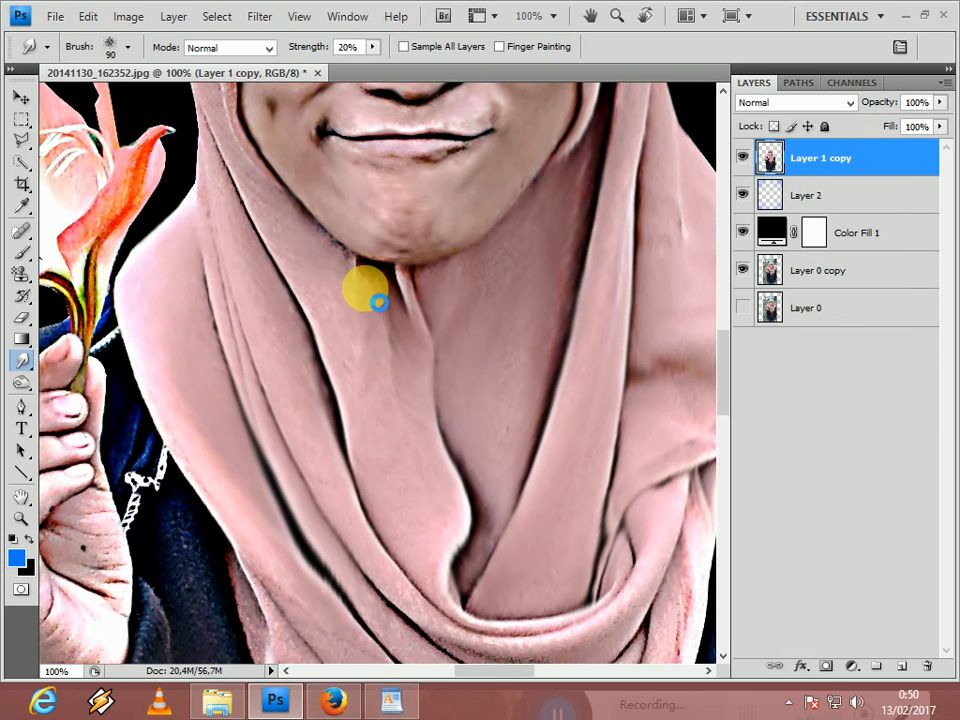
# Step: Smudge the headscarf's edge along the flower-side cheek and jaw with the brush reduced to 50 px
pyautogui.moveTo(726, 380); pyautogui.dragTo(744, 335)
pyautogui.moveTo(182, 159)
pyautogui.mouseDown()
pyautogui.moveTo(191, 270)
pyautogui.moveTo(210, 230)
pyautogui.moveTo(207, 452)
pyautogui.moveTo(234, 400)
pyautogui.moveTo(255, 234)
pyautogui.mouseUp()
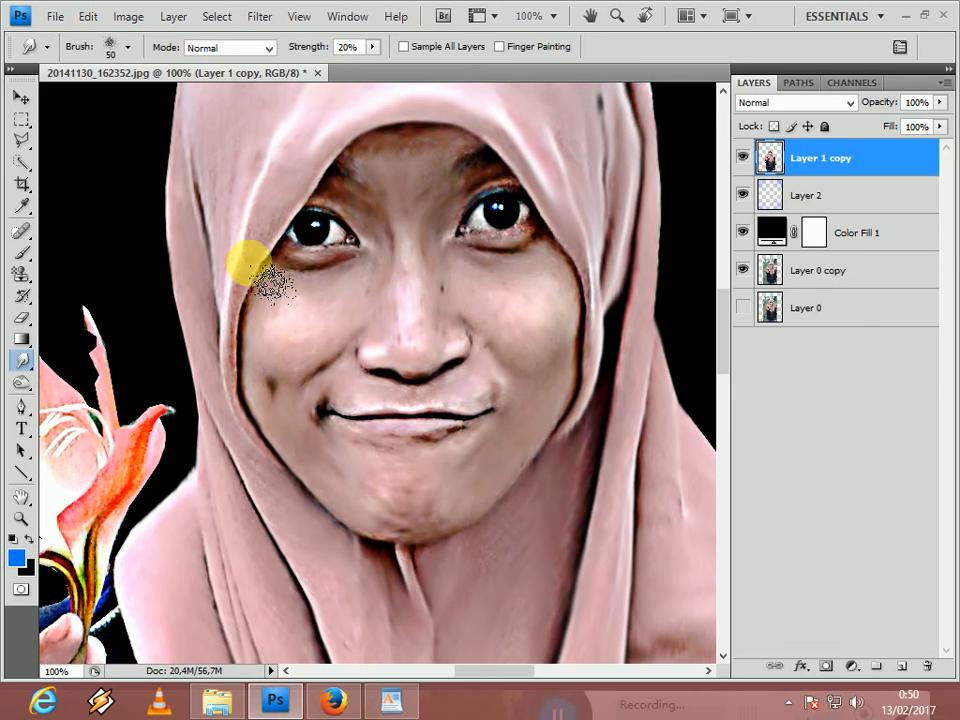
pyautogui.moveTo(226, 408); pyautogui.dragTo(278, 506)
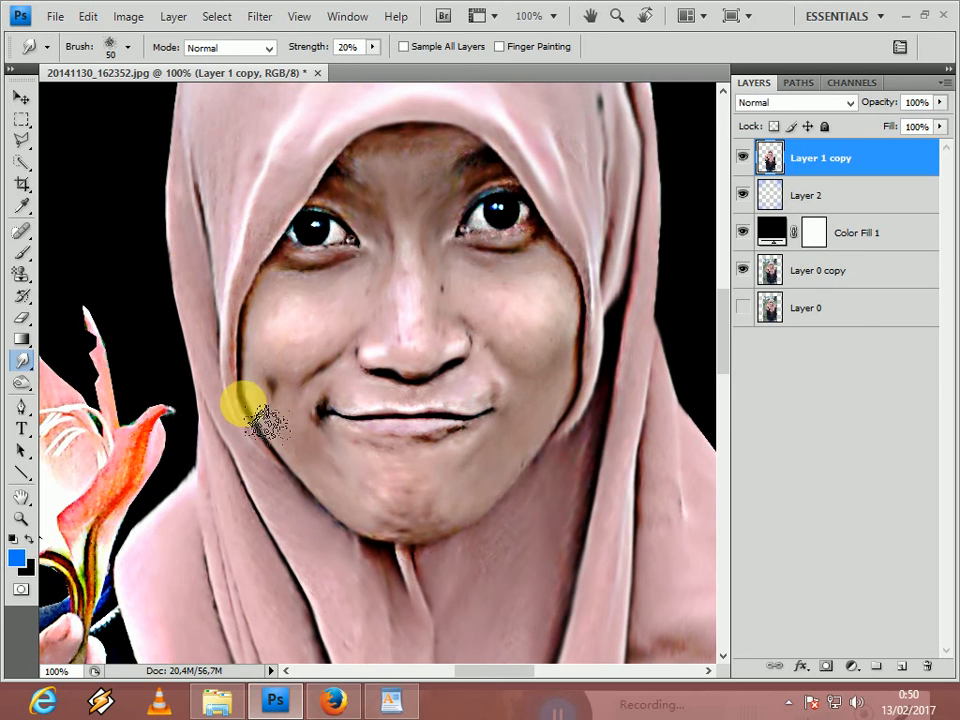
pyautogui.moveTo(215, 260); pyautogui.dragTo(272, 540)
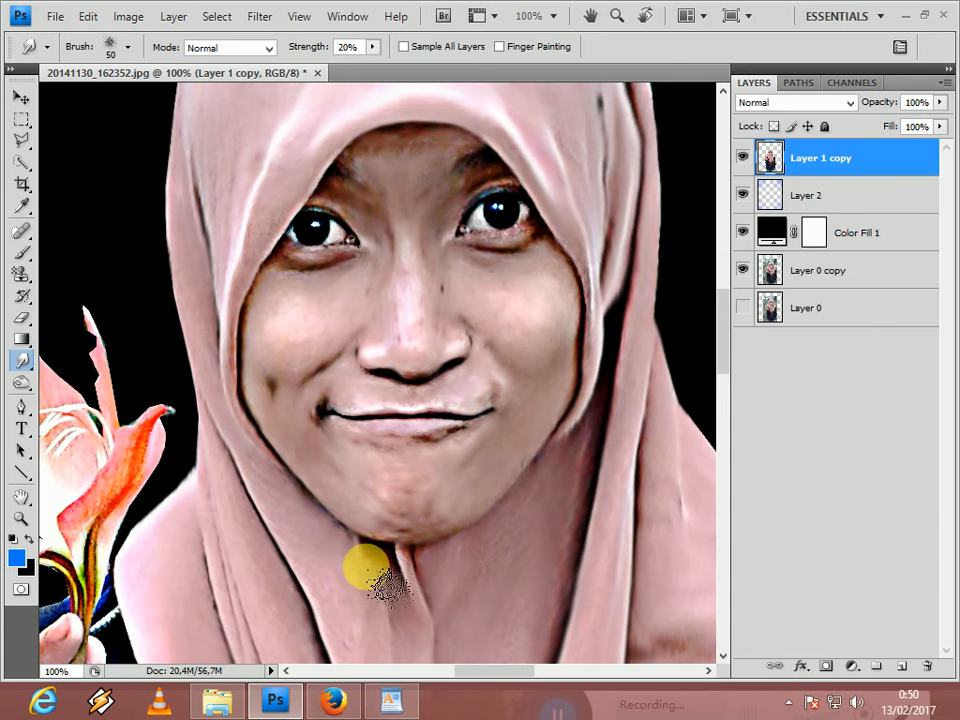
# Step: Smudge the lower scarf folds and the pointed tip over the chest, enlarging the brush from 50 to 90 px
pyautogui.moveTo(727, 348); pyautogui.dragTo(724, 418)
pyautogui.moveTo(292, 433)
pyautogui.mouseDown()
pyautogui.moveTo(297, 488)
pyautogui.moveTo(367, 617)
pyautogui.mouseUp()
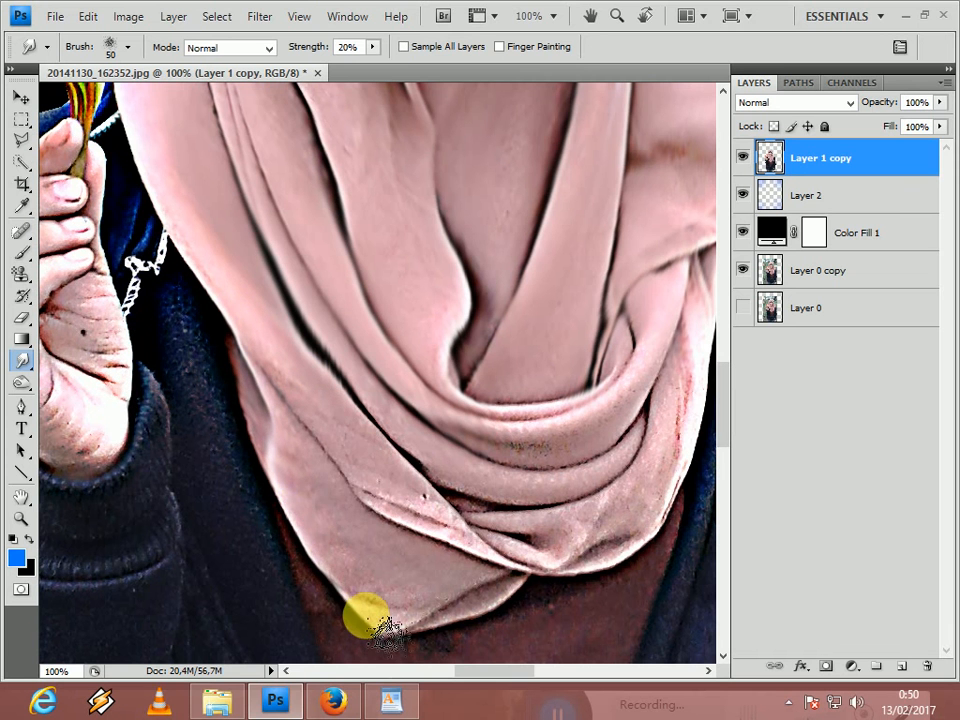
pyautogui.press(']')
pyautogui.press(']')
pyautogui.moveTo(304, 375); pyautogui.dragTo(396, 568)
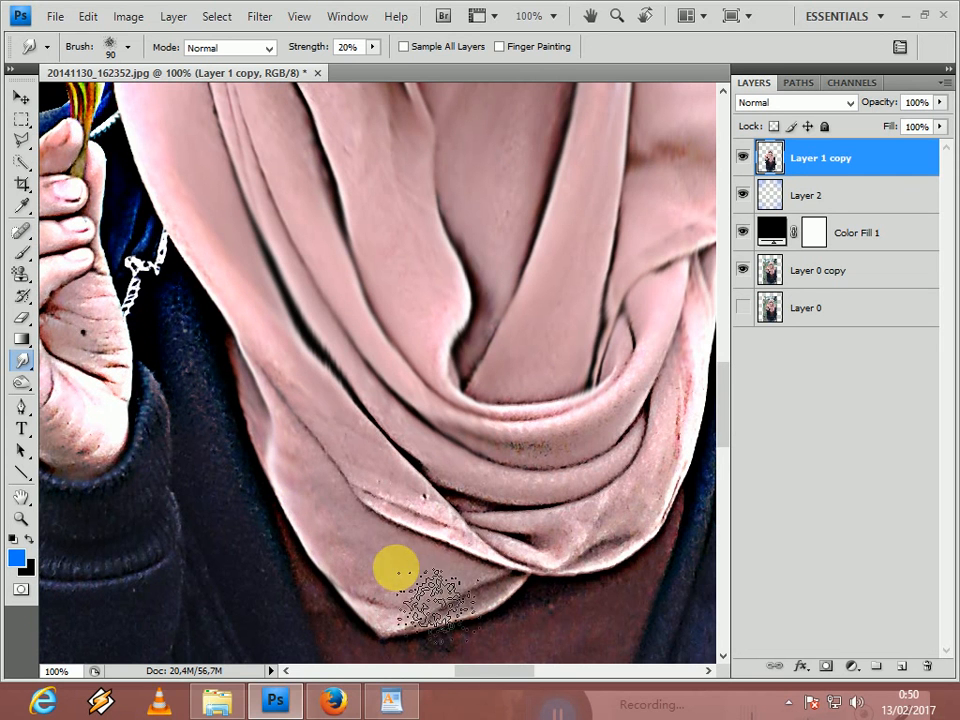
pyautogui.moveTo(281, 439); pyautogui.dragTo(370, 616)
pyautogui.moveTo(452, 471); pyautogui.dragTo(505, 590)
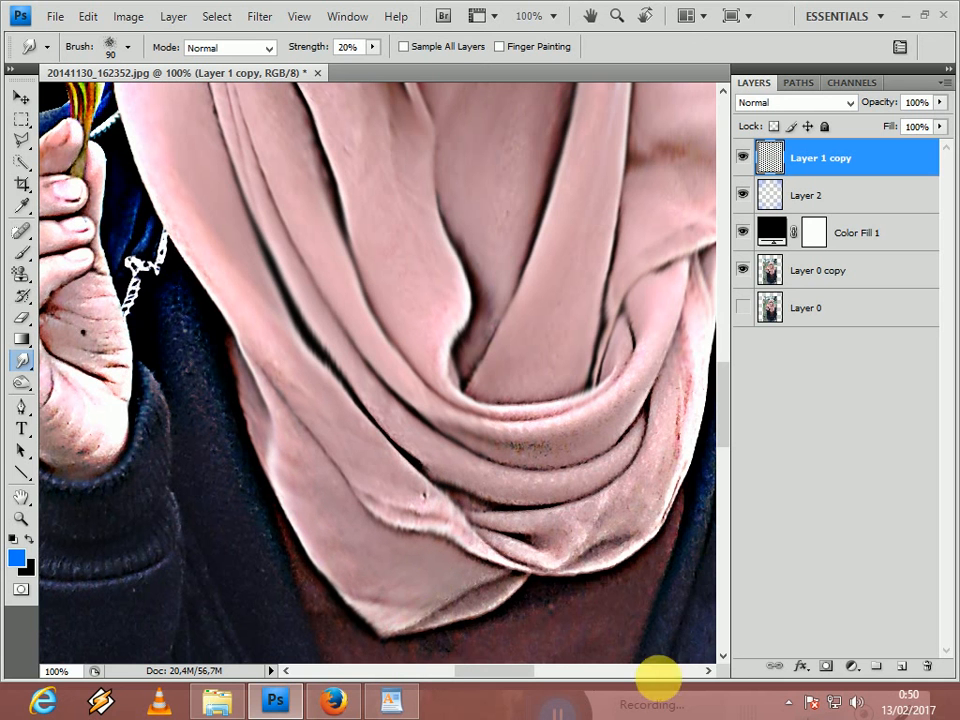
pyautogui.moveTo(433, 621)
pyautogui.mouseDown()
pyautogui.moveTo(499, 563)
pyautogui.moveTo(523, 493)
pyautogui.moveTo(450, 484)
pyautogui.moveTo(397, 412)
pyautogui.moveTo(483, 499)
pyautogui.moveTo(513, 480)
pyautogui.moveTo(469, 412)
pyautogui.moveTo(543, 449)
pyautogui.moveTo(564, 478)
pyautogui.moveTo(668, 360)
pyautogui.moveTo(559, 541)
pyautogui.moveTo(554, 572)
pyautogui.moveTo(487, 575)
pyautogui.moveTo(618, 506)
pyautogui.moveTo(598, 540)
pyautogui.moveTo(624, 523)
pyautogui.moveTo(693, 324)
pyautogui.moveTo(701, 367)
pyautogui.moveTo(561, 614)
pyautogui.moveTo(500, 657)
pyautogui.mouseUp()
pyautogui.moveTo(508, 678); pyautogui.dragTo(514, 678)
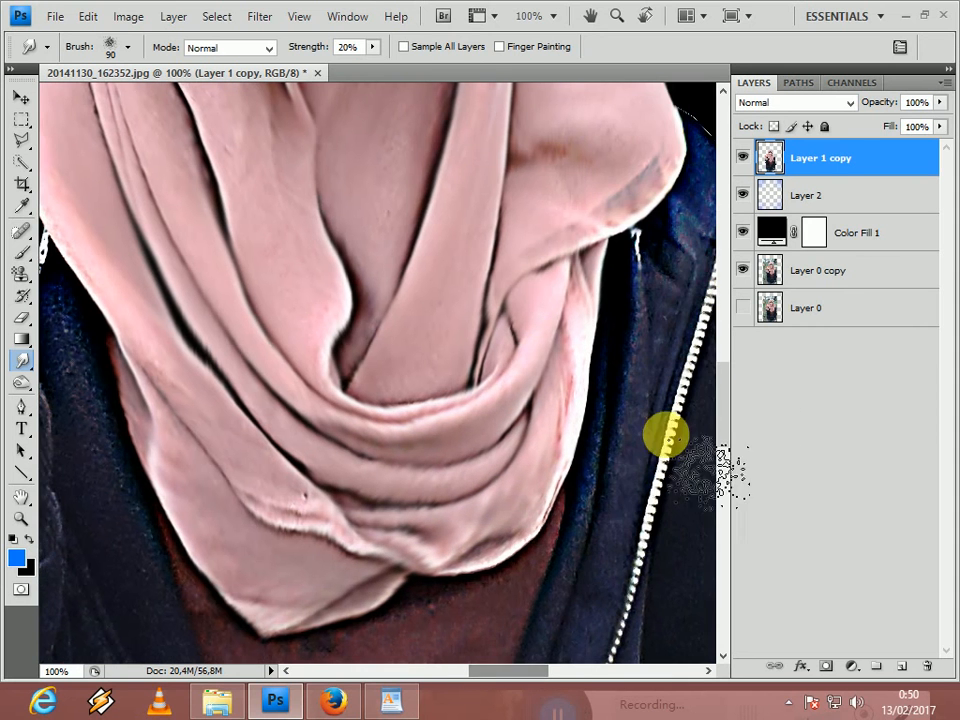
pyautogui.click(748, 405)
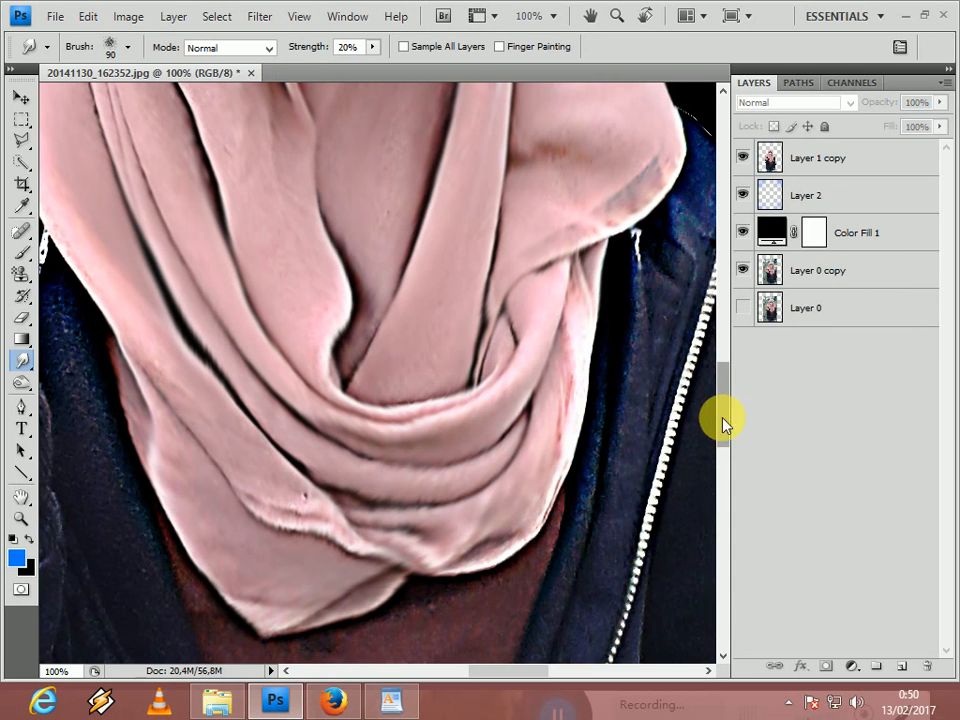
pyautogui.scroll(3, 680, 423)
pyautogui.click(495, 454)
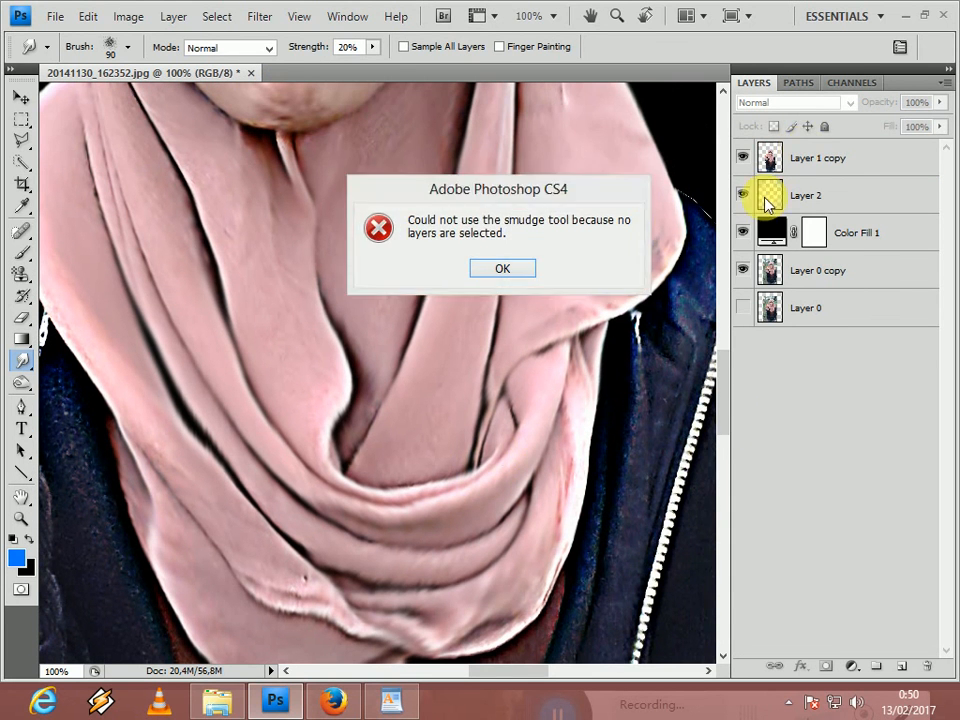
pyautogui.click(502, 268)
pyautogui.click(850, 158)
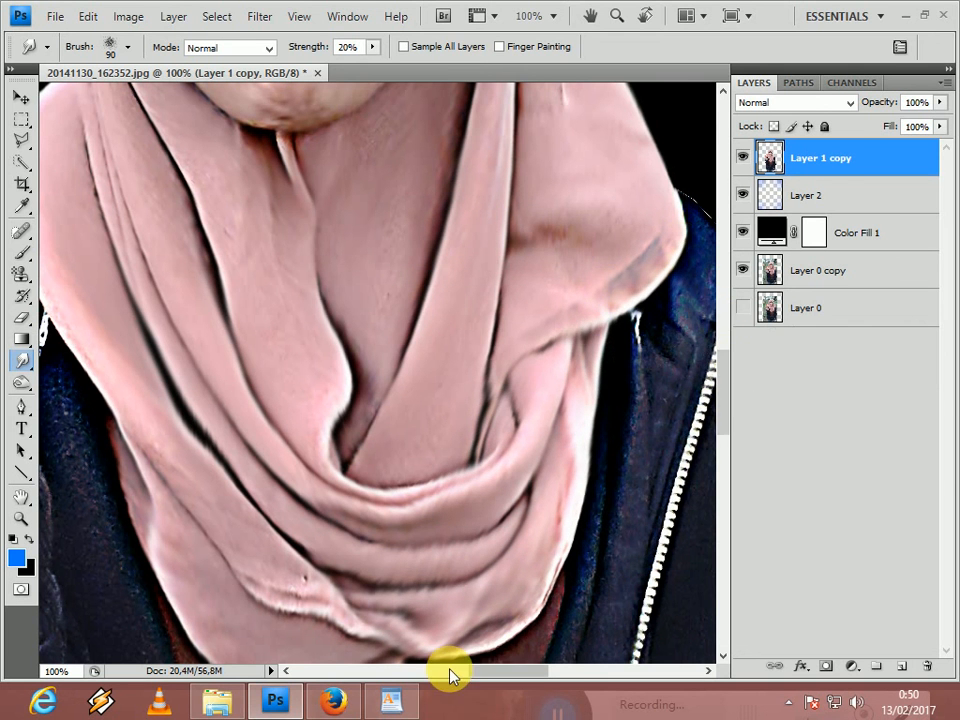
# Step: Smudge the jacket's shoulder, zipper edge and sleeve on the side away from the flower with the 90 px brush
pyautogui.moveTo(474, 676); pyautogui.dragTo(502, 670)
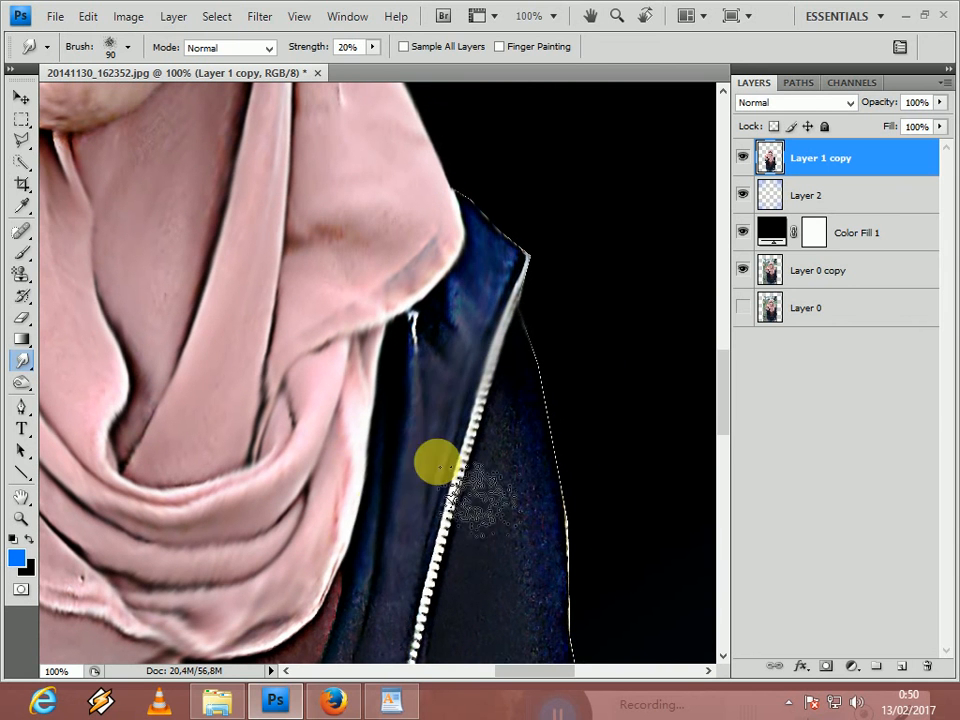
pyautogui.hotkey('ctrl', '-')
pyautogui.hotkey('ctrl', '+')
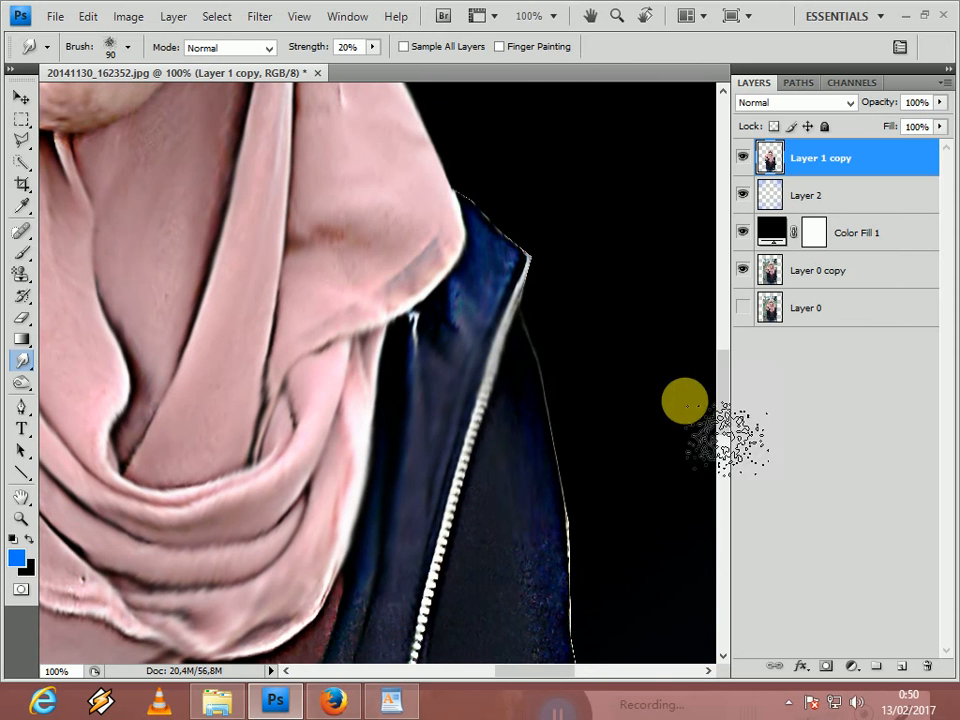
pyautogui.scroll(-5, 690, 405)
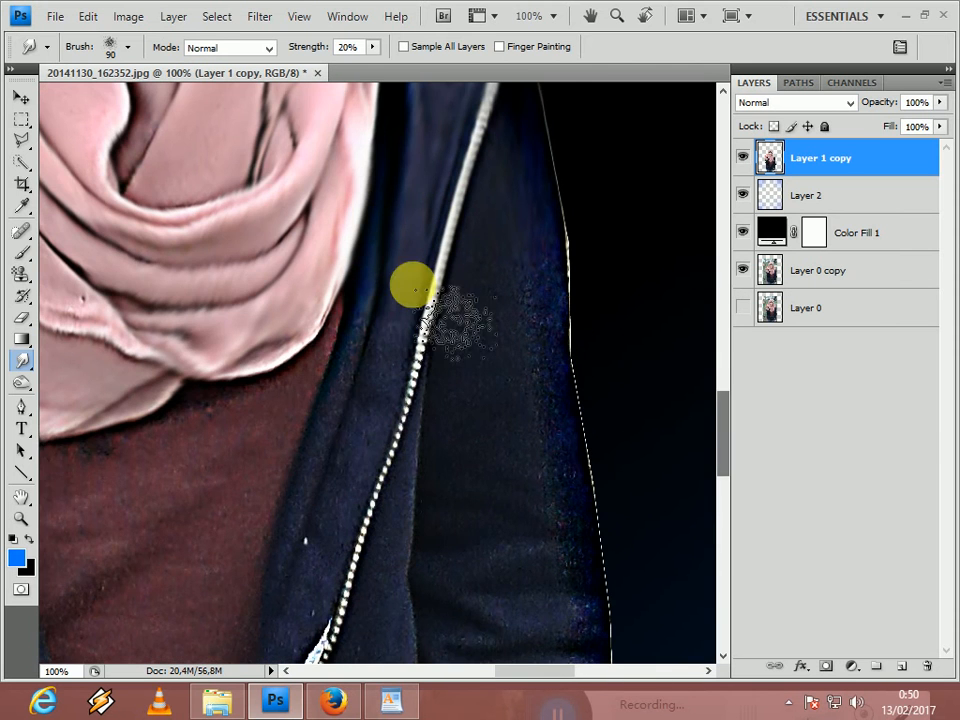
pyautogui.moveTo(555, 250)
pyautogui.mouseDown()
pyautogui.moveTo(557, 240)
pyautogui.moveTo(538, 343)
pyautogui.moveTo(547, 327)
pyautogui.mouseUp()
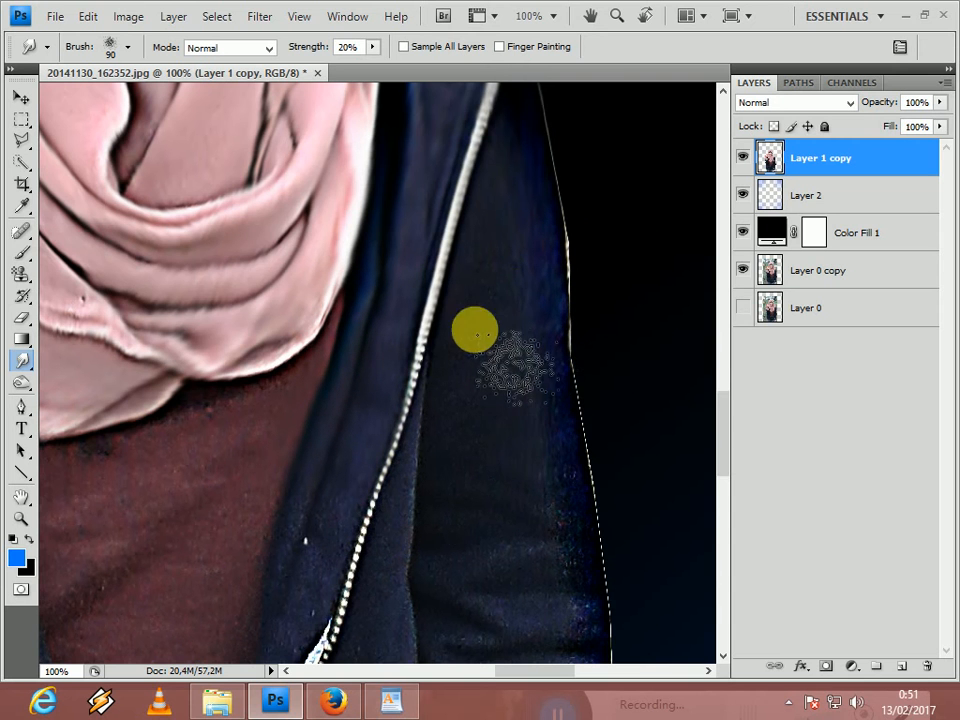
pyautogui.moveTo(427, 466)
pyautogui.mouseDown()
pyautogui.moveTo(564, 339)
pyautogui.moveTo(587, 516)
pyautogui.moveTo(542, 287)
pyautogui.moveTo(459, 441)
pyautogui.mouseUp()
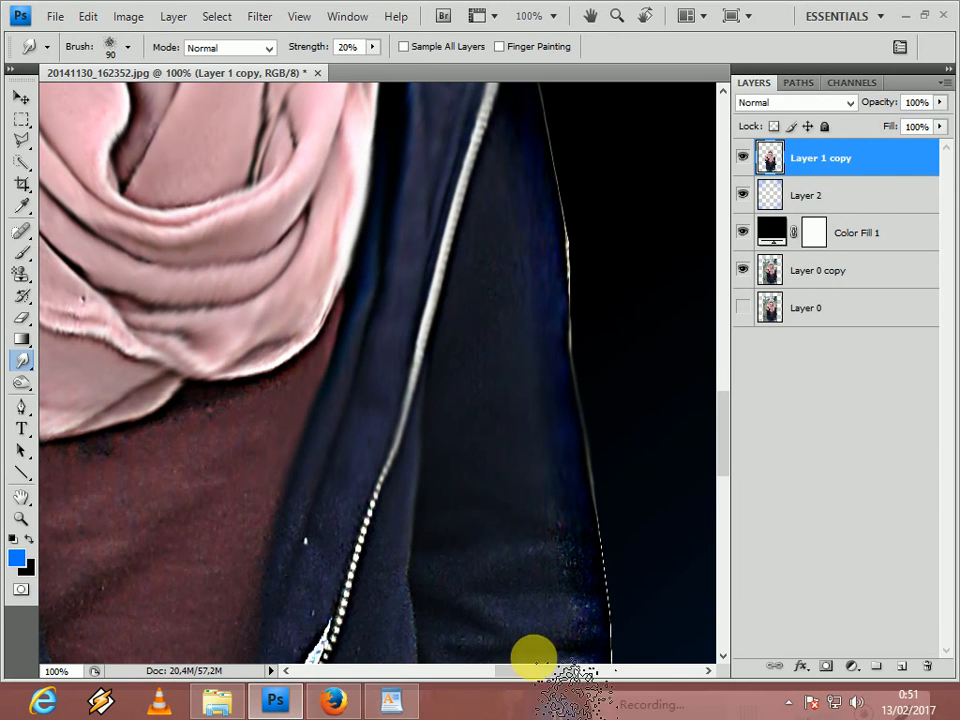
# Step: Smudge the maroon shirt below the scarf and the jacket front on the flower side
pyautogui.moveTo(545, 672); pyautogui.dragTo(405, 429)
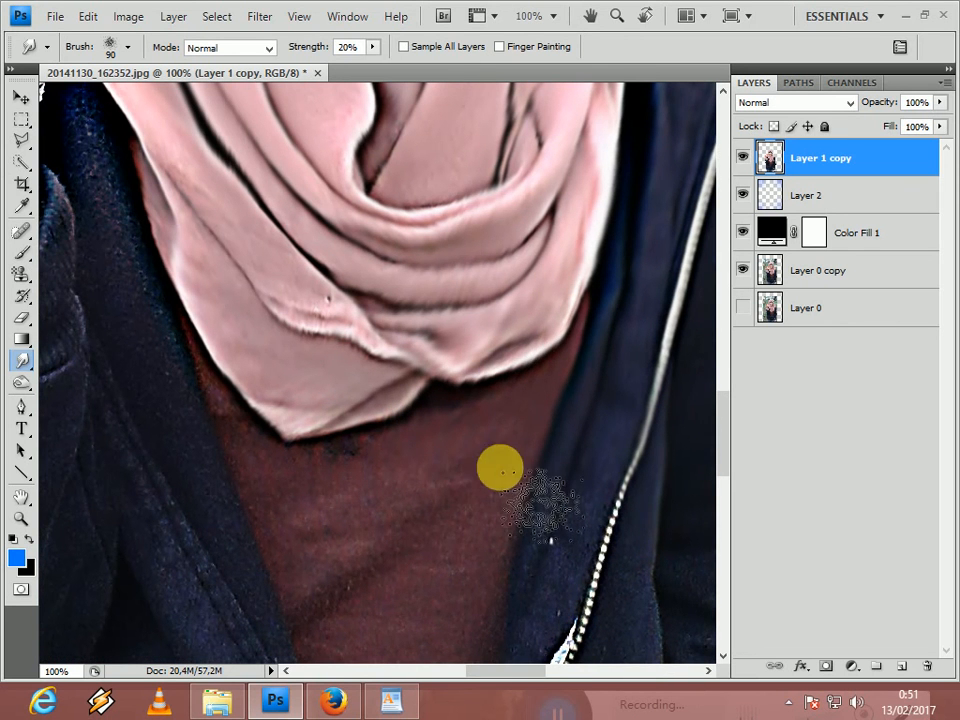
pyautogui.moveTo(326, 510)
pyautogui.mouseDown()
pyautogui.moveTo(300, 410)
pyautogui.moveTo(301, 430)
pyautogui.moveTo(230, 382)
pyautogui.moveTo(180, 321)
pyautogui.moveTo(303, 502)
pyautogui.moveTo(246, 414)
pyautogui.moveTo(288, 492)
pyautogui.moveTo(333, 452)
pyautogui.mouseUp()
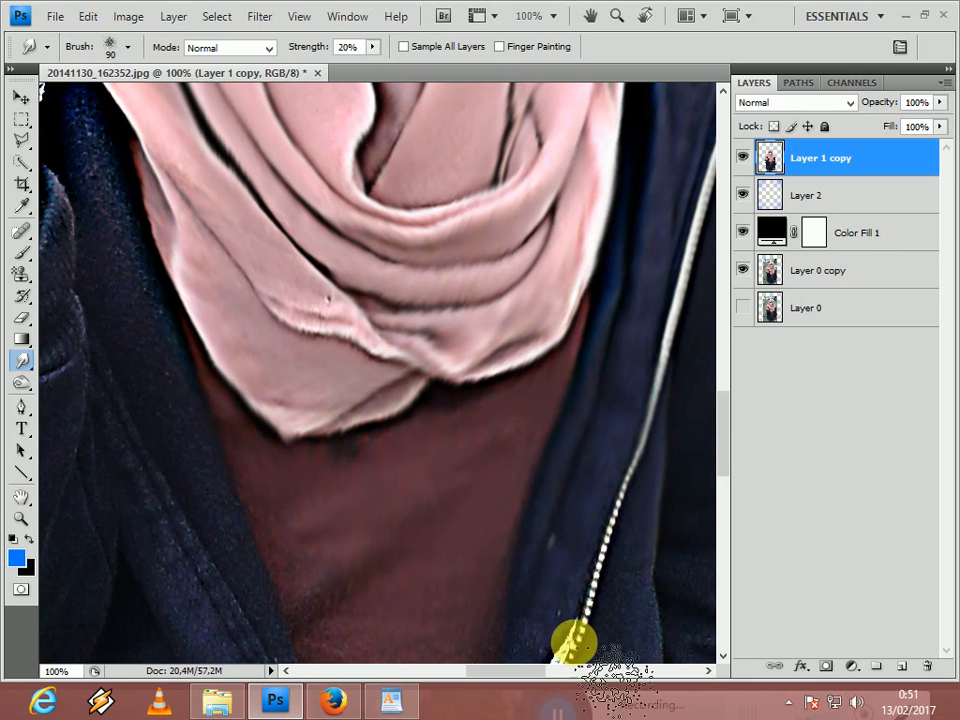
pyautogui.moveTo(505, 672); pyautogui.dragTo(482, 672)
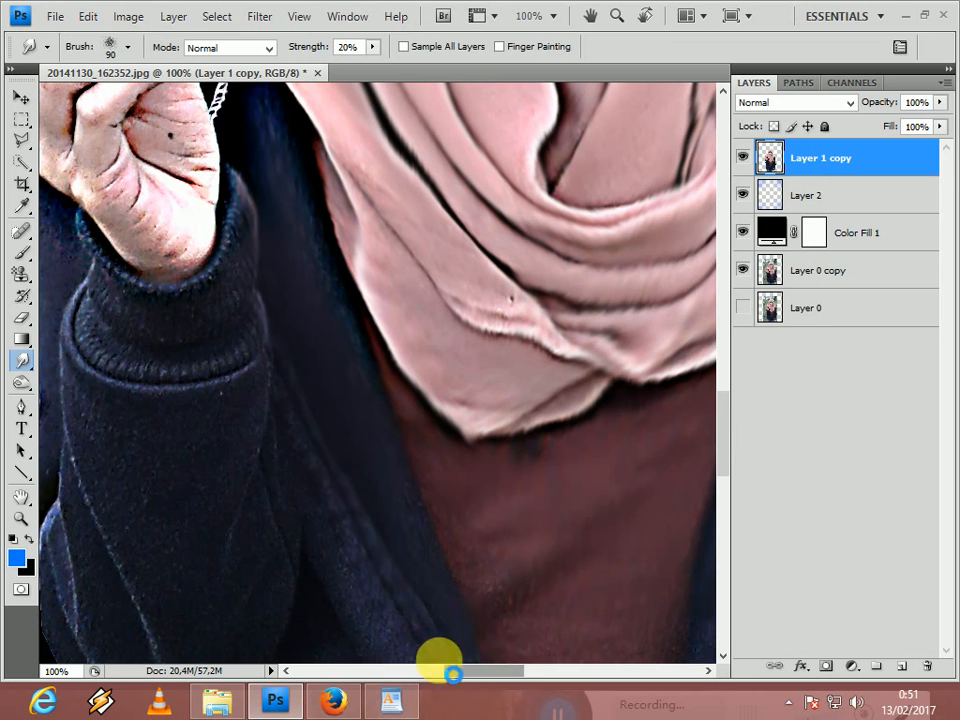
# Step: Smudge the raised arm's cuff and sleeve and the lower jacket front beside it with the 90 px brush
pyautogui.moveTo(505, 672); pyautogui.dragTo(485, 673)
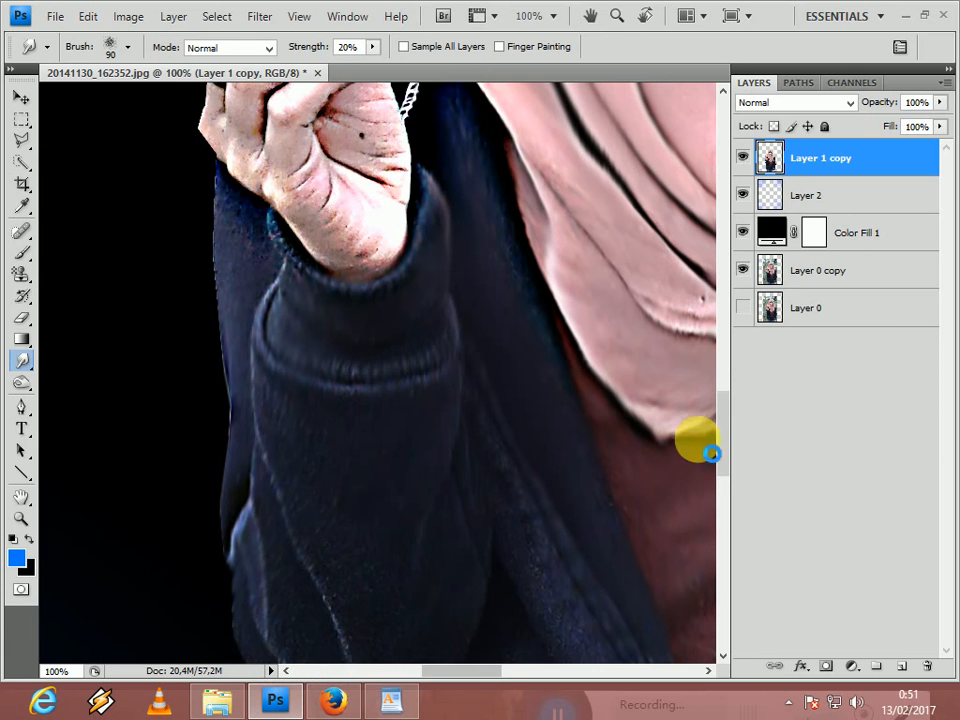
pyautogui.scroll(-5, 722, 440)
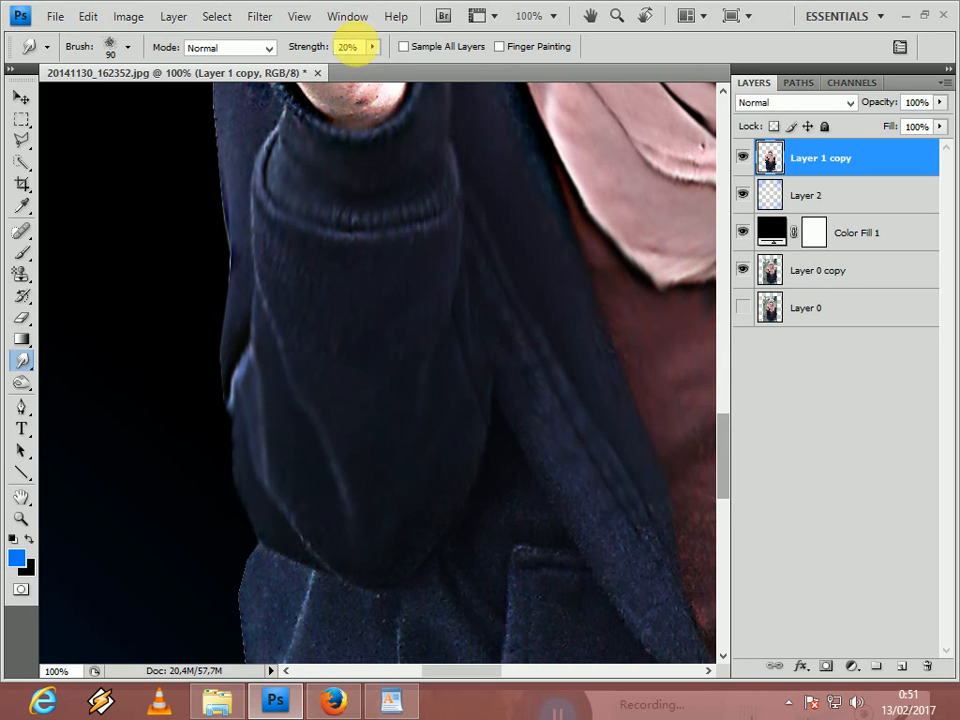
pyautogui.click(471, 203)
pyautogui.moveTo(527, 433)
pyautogui.mouseDown()
pyautogui.moveTo(584, 550)
pyautogui.moveTo(643, 576)
pyautogui.mouseUp()
pyautogui.moveTo(584, 451); pyautogui.dragTo(660, 566)
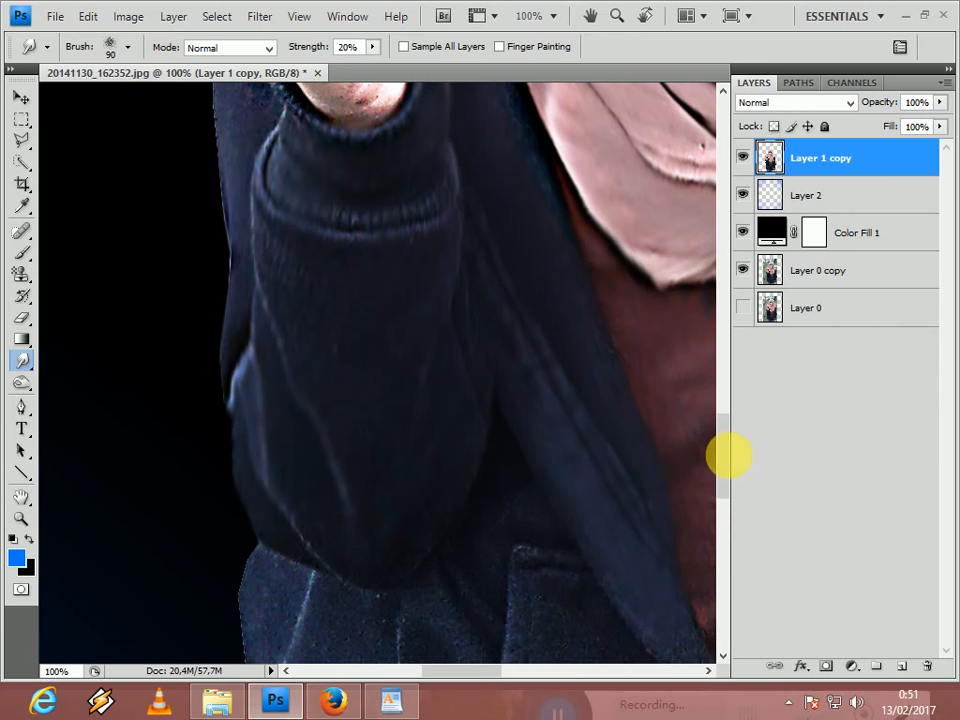
# Step: Smudge the palm and fingers of the hand holding the flower, reducing the brush from 80 to 45 px
pyautogui.moveTo(729, 459); pyautogui.dragTo(730, 413)
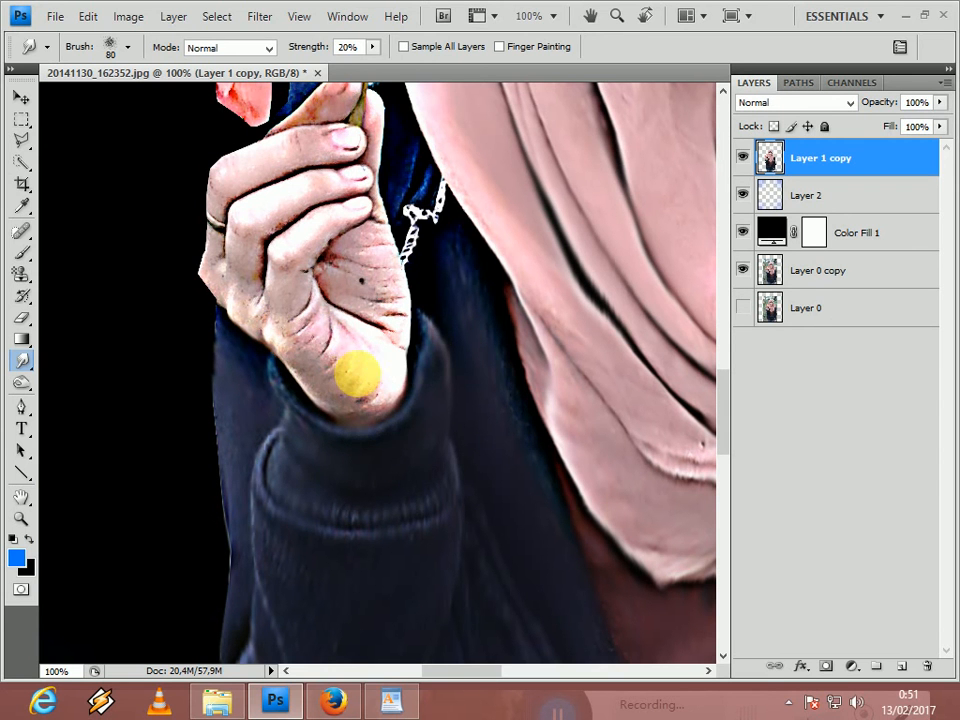
pyautogui.moveTo(308, 343)
pyautogui.mouseDown()
pyautogui.moveTo(349, 386)
pyautogui.moveTo(386, 360)
pyautogui.moveTo(381, 236)
pyautogui.moveTo(413, 290)
pyautogui.moveTo(366, 268)
pyautogui.moveTo(321, 326)
pyautogui.moveTo(235, 270)
pyautogui.moveTo(240, 285)
pyautogui.moveTo(255, 170)
pyautogui.moveTo(348, 165)
pyautogui.moveTo(321, 229)
pyautogui.moveTo(332, 223)
pyautogui.moveTo(270, 281)
pyautogui.moveTo(378, 240)
pyautogui.moveTo(379, 336)
pyautogui.moveTo(655, 405)
pyautogui.mouseUp()
pyautogui.moveTo(723, 421); pyautogui.dragTo(727, 391)
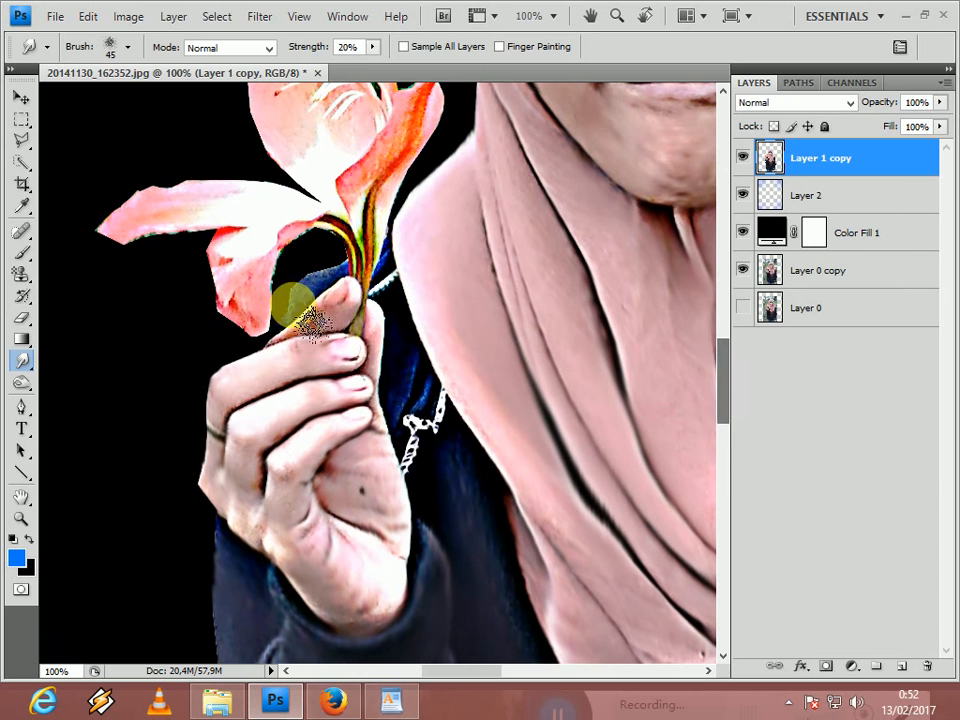
# Step: Smudge the fingertips around the stem and the flower's petals with the 45 px brush
pyautogui.moveTo(342, 318)
pyautogui.mouseDown()
pyautogui.moveTo(375, 327)
pyautogui.moveTo(360, 360)
pyautogui.moveTo(393, 334)
pyautogui.moveTo(425, 340)
pyautogui.moveTo(433, 290)
pyautogui.moveTo(420, 290)
pyautogui.moveTo(440, 432)
pyautogui.moveTo(420, 380)
pyautogui.moveTo(417, 427)
pyautogui.moveTo(435, 437)
pyautogui.moveTo(460, 392)
pyautogui.moveTo(335, 297)
pyautogui.moveTo(343, 287)
pyautogui.moveTo(327, 307)
pyautogui.moveTo(380, 284)
pyautogui.moveTo(625, 384)
pyautogui.moveTo(723, 381)
pyautogui.mouseUp()
pyautogui.moveTo(225, 364)
pyautogui.mouseDown()
pyautogui.moveTo(253, 398)
pyautogui.moveTo(240, 342)
pyautogui.moveTo(282, 355)
pyautogui.moveTo(285, 380)
pyautogui.moveTo(292, 330)
pyautogui.moveTo(325, 320)
pyautogui.moveTo(228, 312)
pyautogui.moveTo(248, 298)
pyautogui.moveTo(135, 302)
pyautogui.moveTo(250, 282)
pyautogui.moveTo(140, 280)
pyautogui.moveTo(155, 292)
pyautogui.moveTo(372, 322)
pyautogui.moveTo(385, 320)
pyautogui.moveTo(385, 297)
pyautogui.moveTo(380, 362)
pyautogui.moveTo(380, 292)
pyautogui.moveTo(405, 252)
pyautogui.moveTo(420, 247)
pyautogui.moveTo(368, 340)
pyautogui.moveTo(492, 172)
pyautogui.moveTo(467, 168)
pyautogui.moveTo(465, 103)
pyautogui.moveTo(697, 432)
pyautogui.mouseUp()
pyautogui.moveTo(727, 381); pyautogui.dragTo(727, 358)
pyautogui.moveTo(313, 308)
pyautogui.mouseDown()
pyautogui.moveTo(327, 275)
pyautogui.moveTo(285, 262)
pyautogui.moveTo(282, 398)
pyautogui.moveTo(295, 270)
pyautogui.moveTo(340, 420)
pyautogui.moveTo(355, 432)
pyautogui.moveTo(339, 240)
pyautogui.moveTo(389, 332)
pyautogui.moveTo(315, 235)
pyautogui.moveTo(300, 222)
pyautogui.moveTo(320, 263)
pyautogui.moveTo(267, 220)
pyautogui.moveTo(324, 283)
pyautogui.moveTo(415, 326)
pyautogui.moveTo(414, 338)
pyautogui.moveTo(358, 197)
pyautogui.mouseUp()
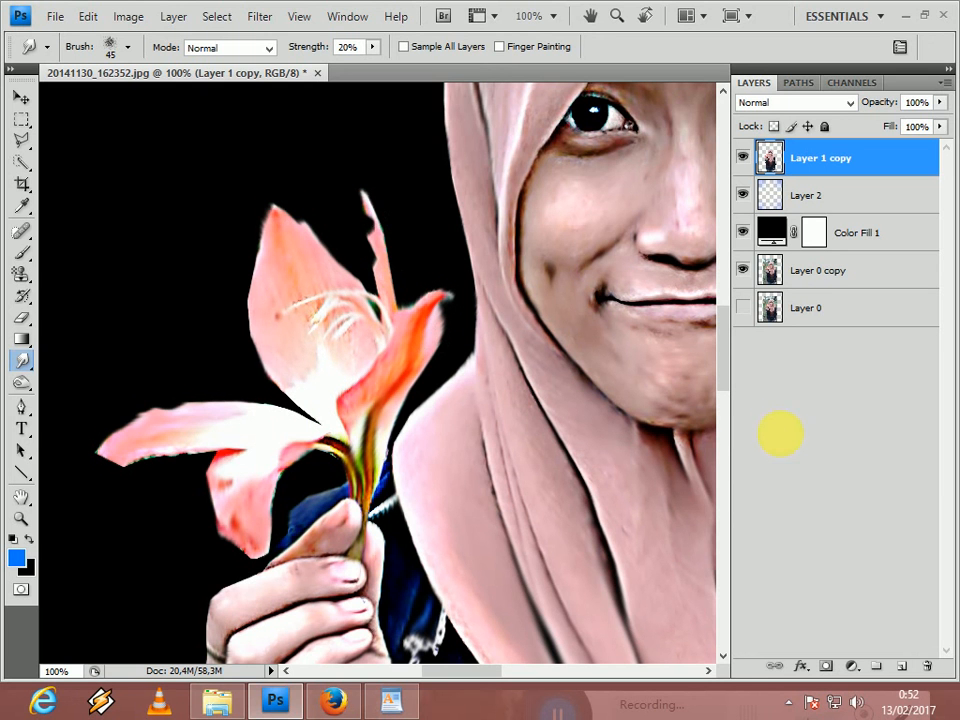
# Step: Enlarge the smudge brush to 250 px and smudge the lower jacket front around the zipper smooth
pyautogui.moveTo(724, 390); pyautogui.dragTo(724, 472)
pyautogui.scroll(-2, 540, 531)
pyautogui.scroll(3, 540, 536)
pyautogui.scroll(-2, 540, 561)
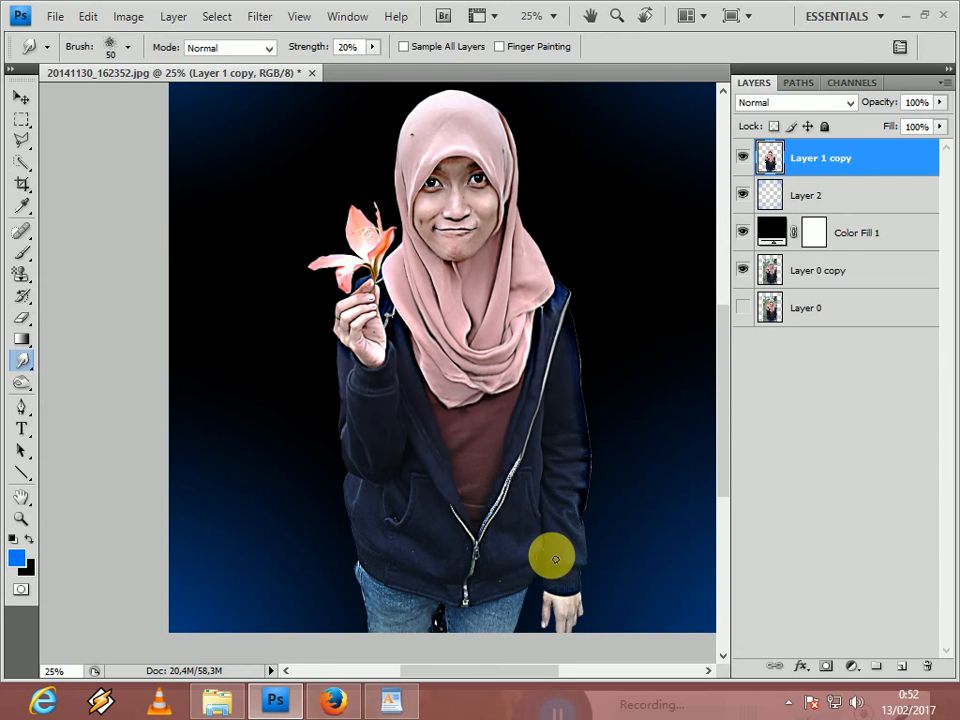
pyautogui.press(']')
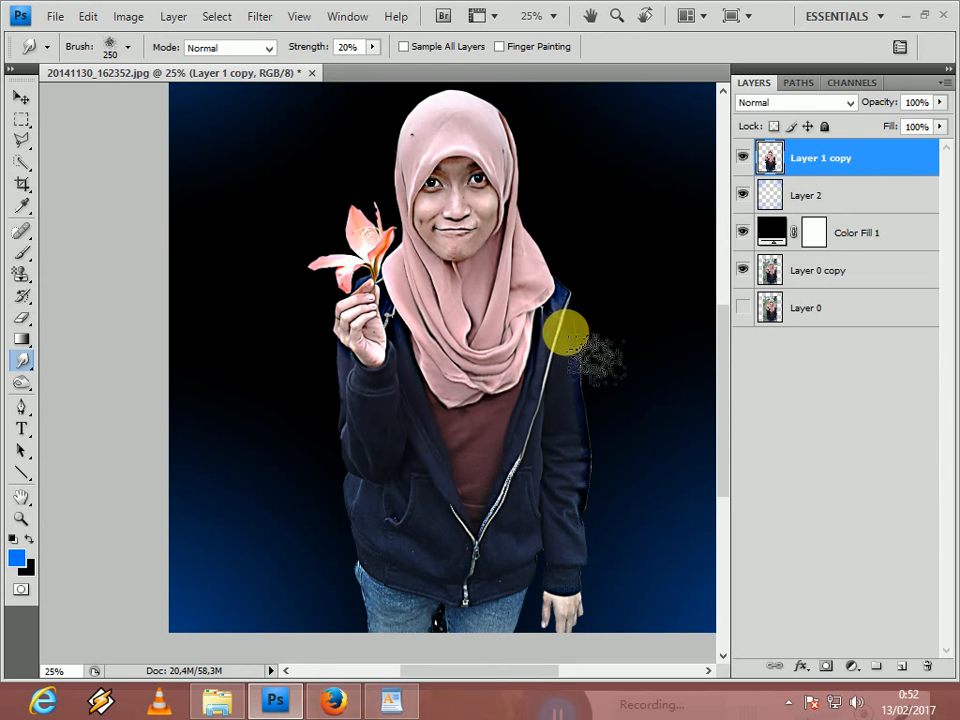
pyautogui.moveTo(504, 520); pyautogui.dragTo(429, 592)
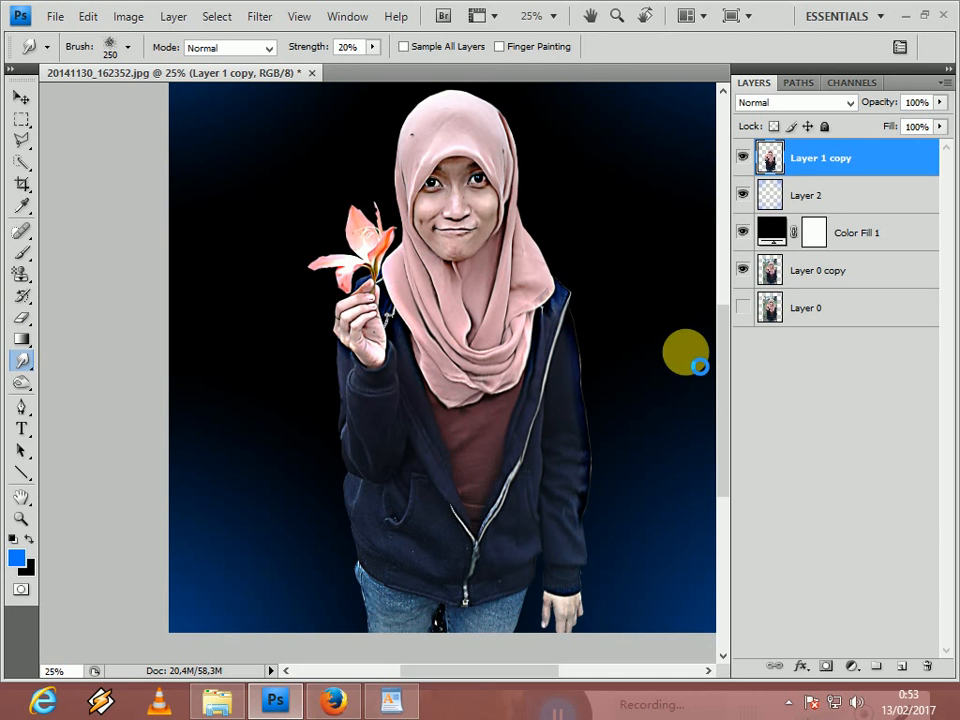
pyautogui.moveTo(650, 613); pyautogui.dragTo(928, 569)
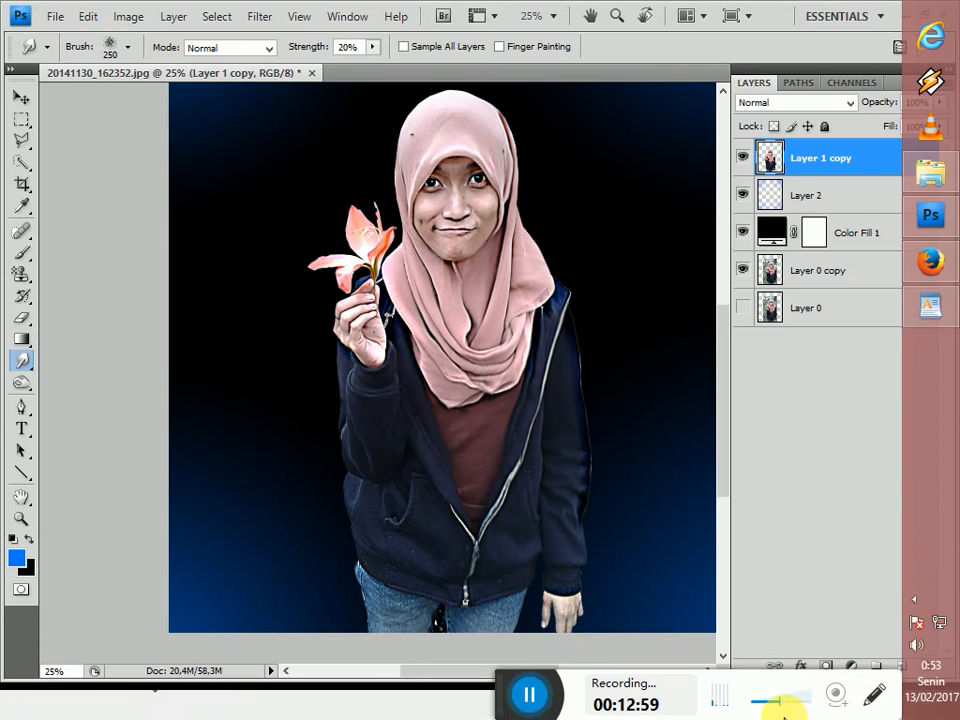
pyautogui.click(528, 701)
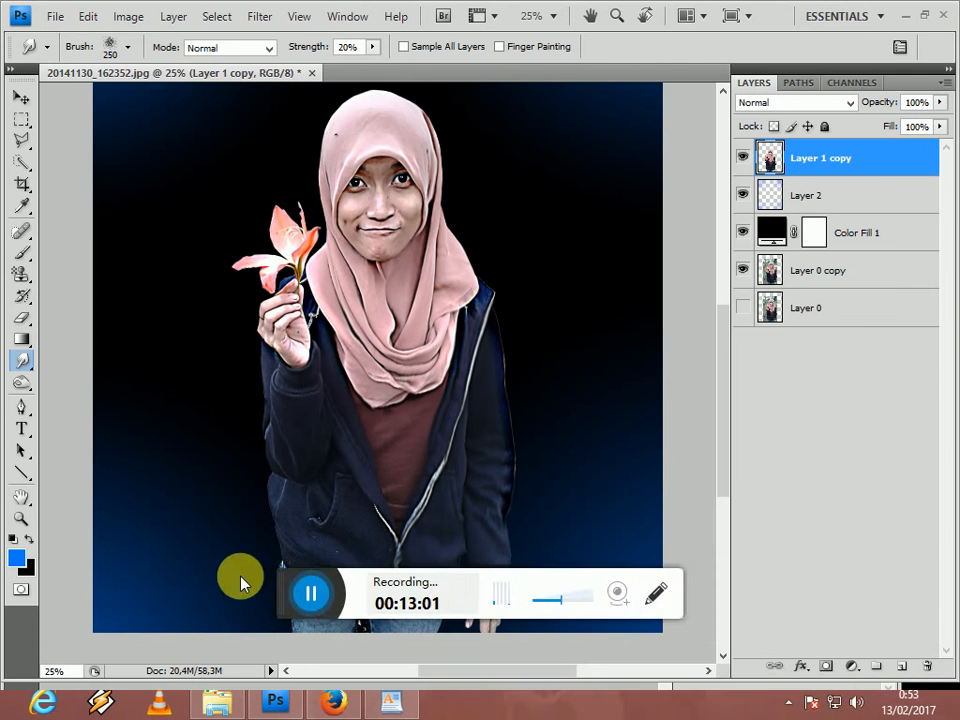
pyautogui.moveTo(279, 583); pyautogui.dragTo(476, 710)
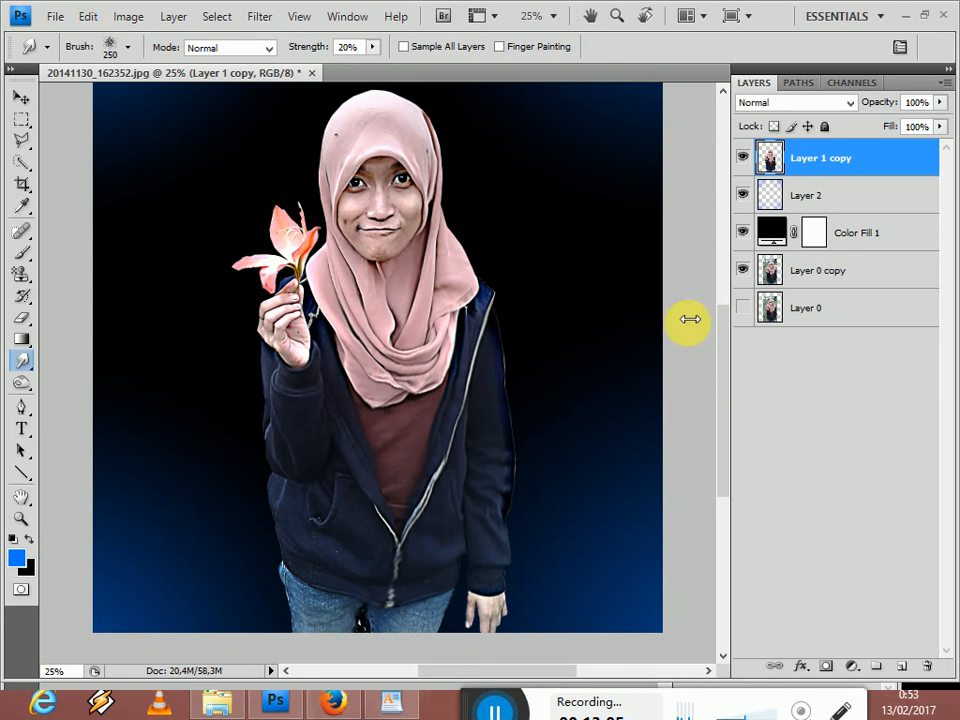
# Step: Add a Vibrance adjustment layer above the portrait with Vibrance +73 and Saturation +33
pyautogui.moveTo(727, 346); pyautogui.dragTo(725, 330)
pyautogui.hotkey('ctrl', '-')
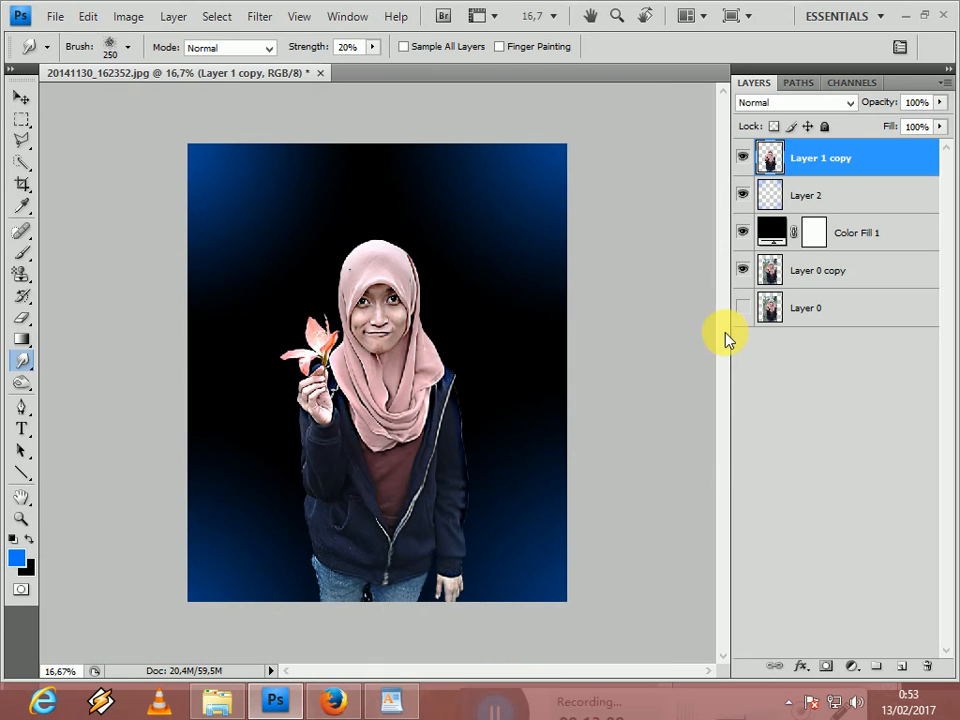
pyautogui.click(853, 667)
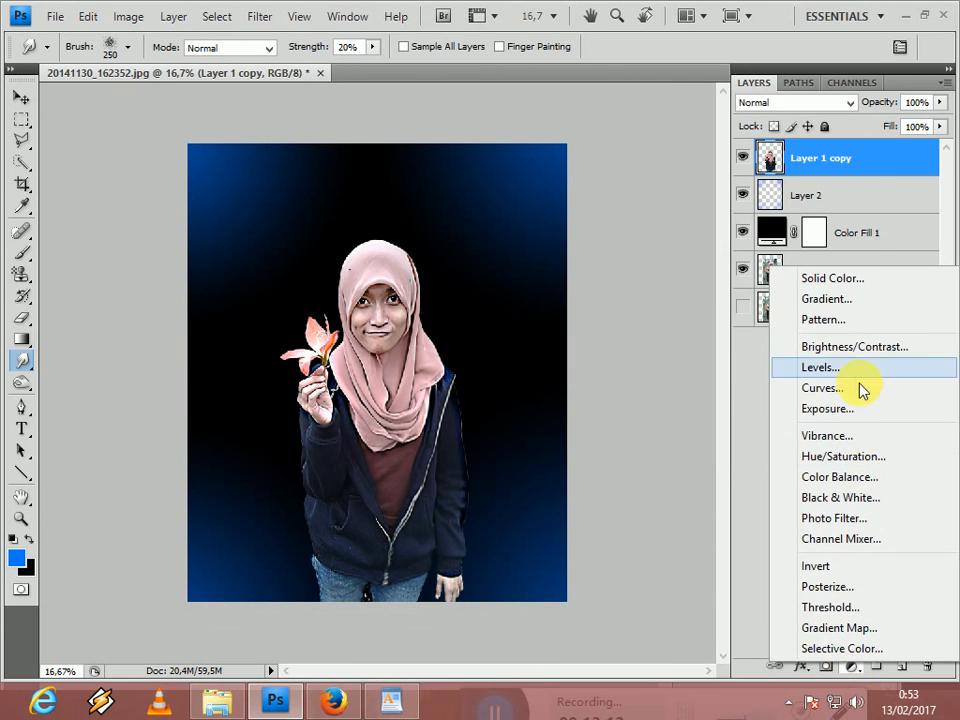
pyautogui.click(846, 433)
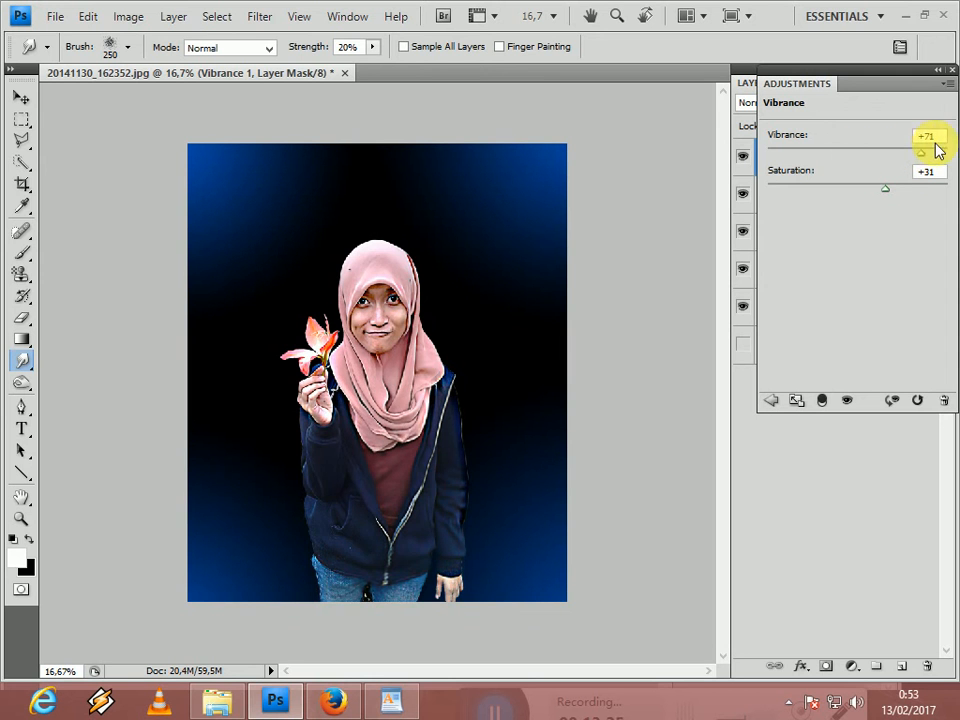
pyautogui.moveTo(938, 150); pyautogui.dragTo(952, 146)
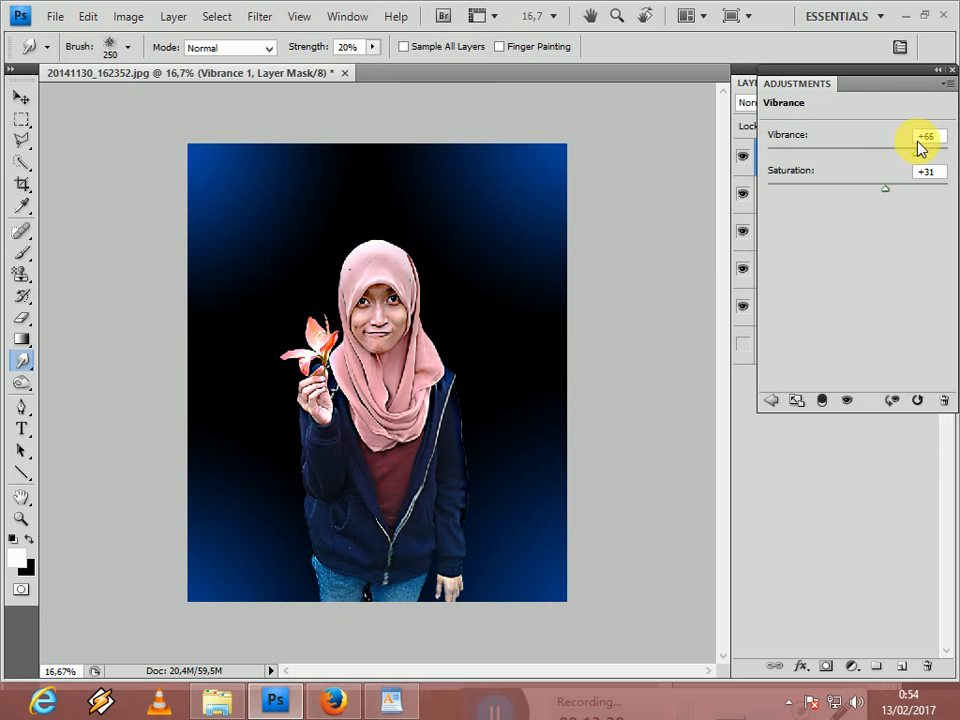
pyautogui.moveTo(882, 194); pyautogui.dragTo(890, 194)
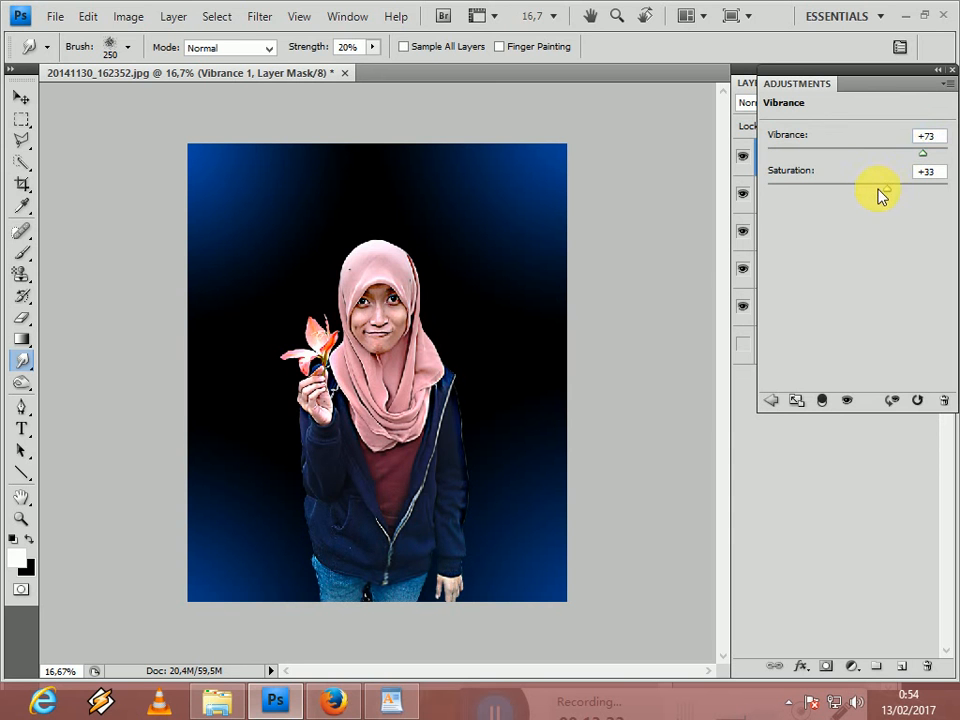
pyautogui.press('Return')
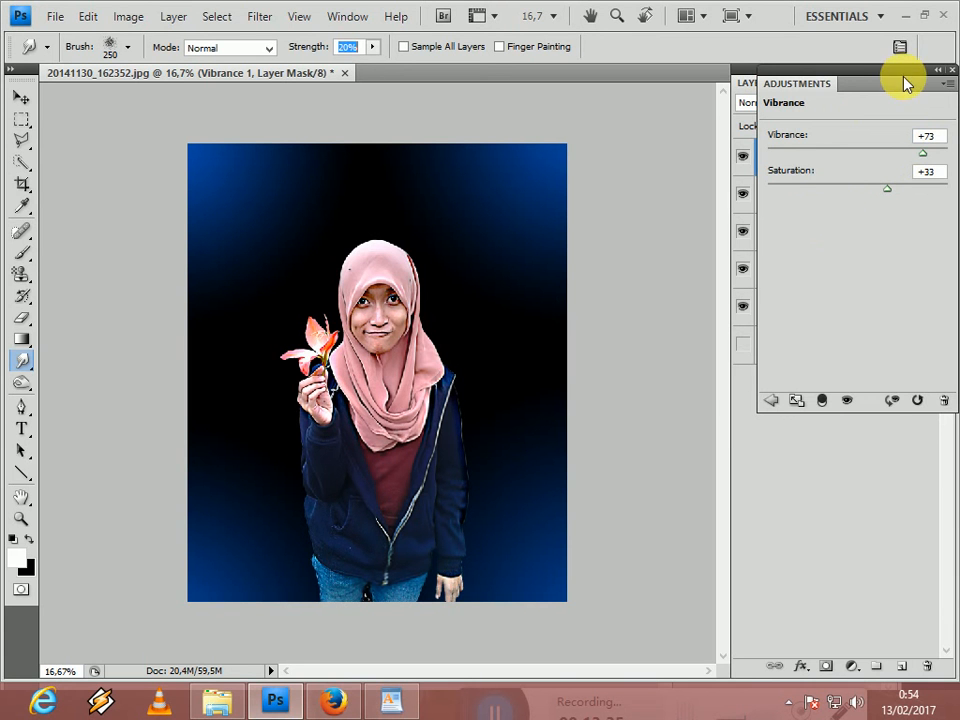
pyautogui.click(936, 70)
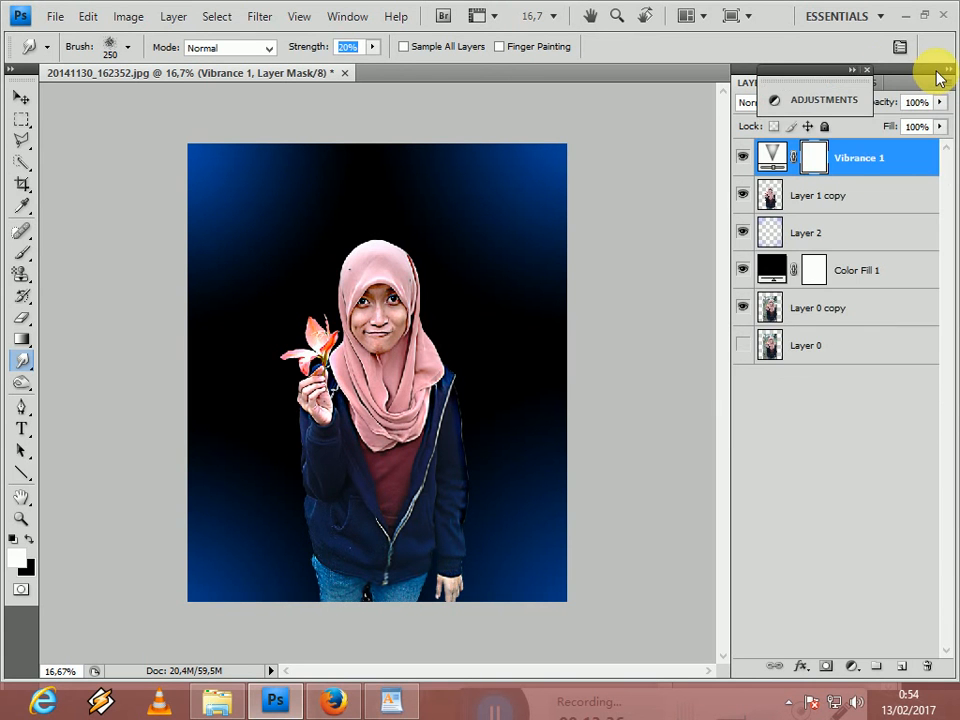
pyautogui.click(877, 200)
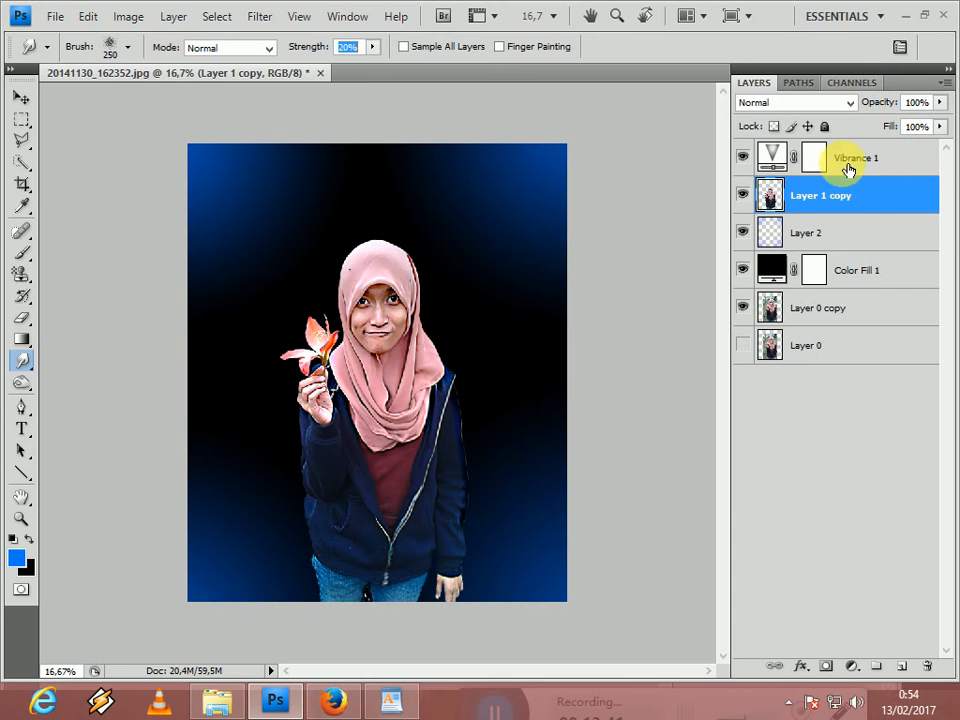
pyautogui.doubleClick(815, 158)
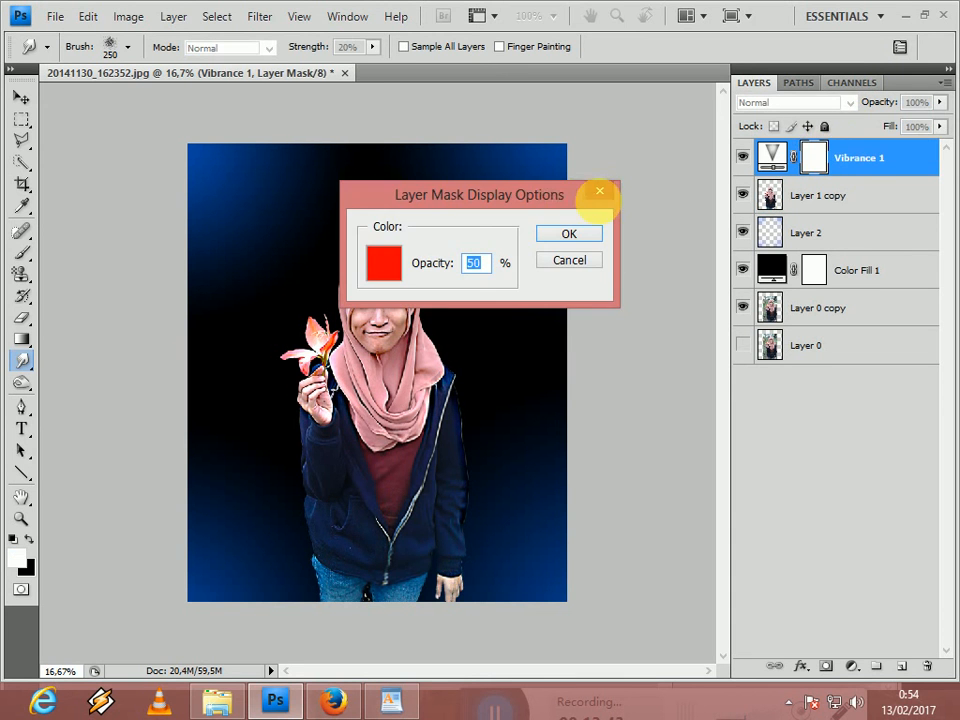
pyautogui.click(601, 192)
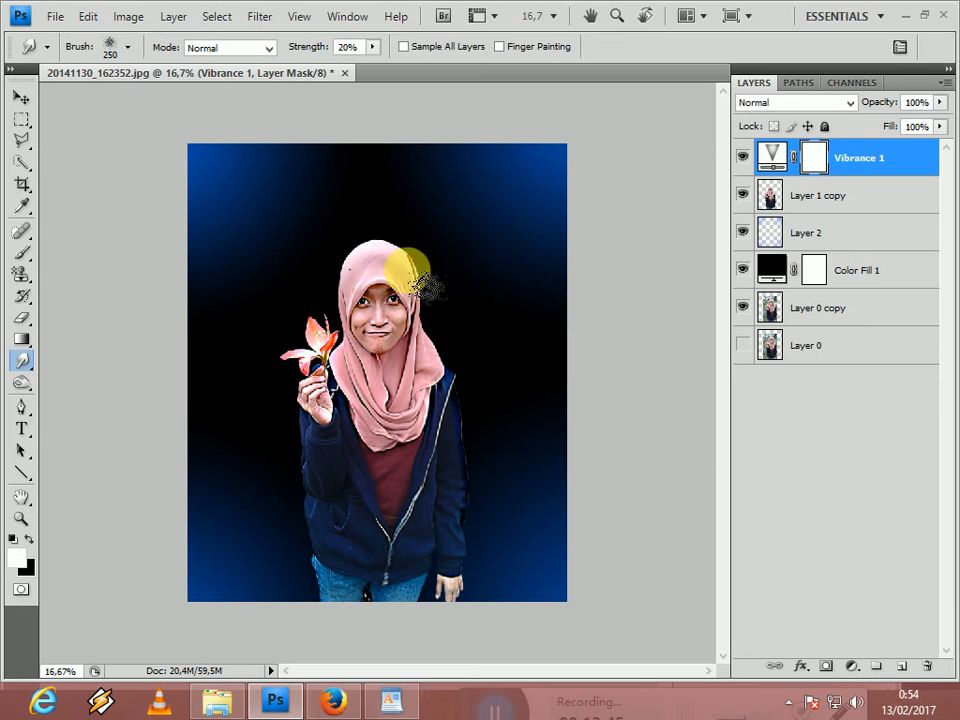
pyautogui.hotkey('ctrl', '+')
pyautogui.hotkey('ctrl', '+')
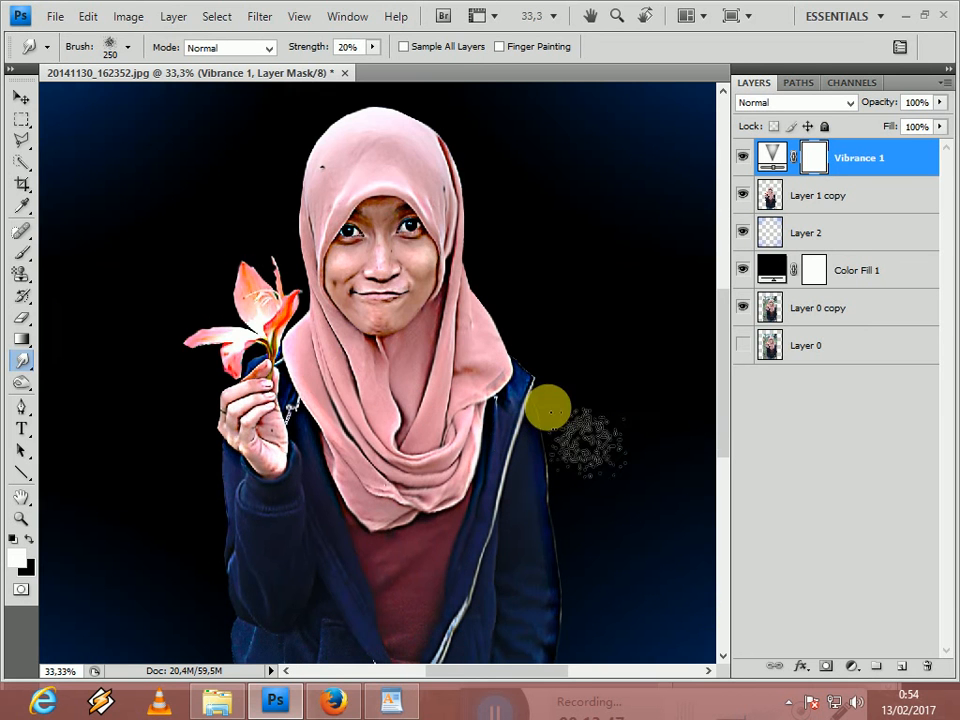
pyautogui.scroll(2, 723, 369)
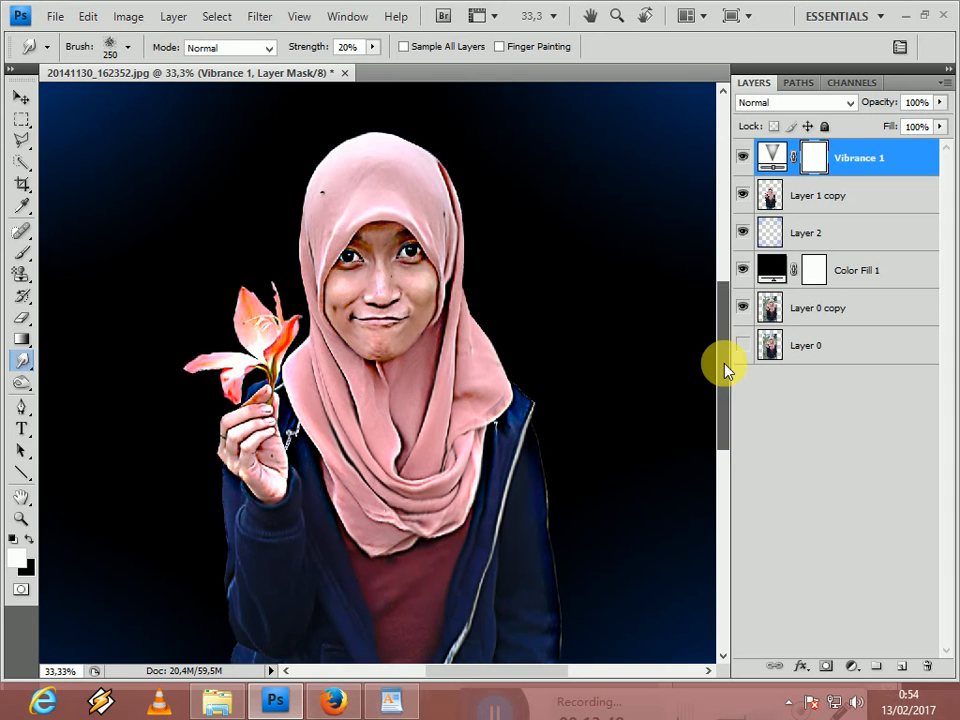
pyautogui.doubleClick(813, 158)
pyautogui.click(601, 191)
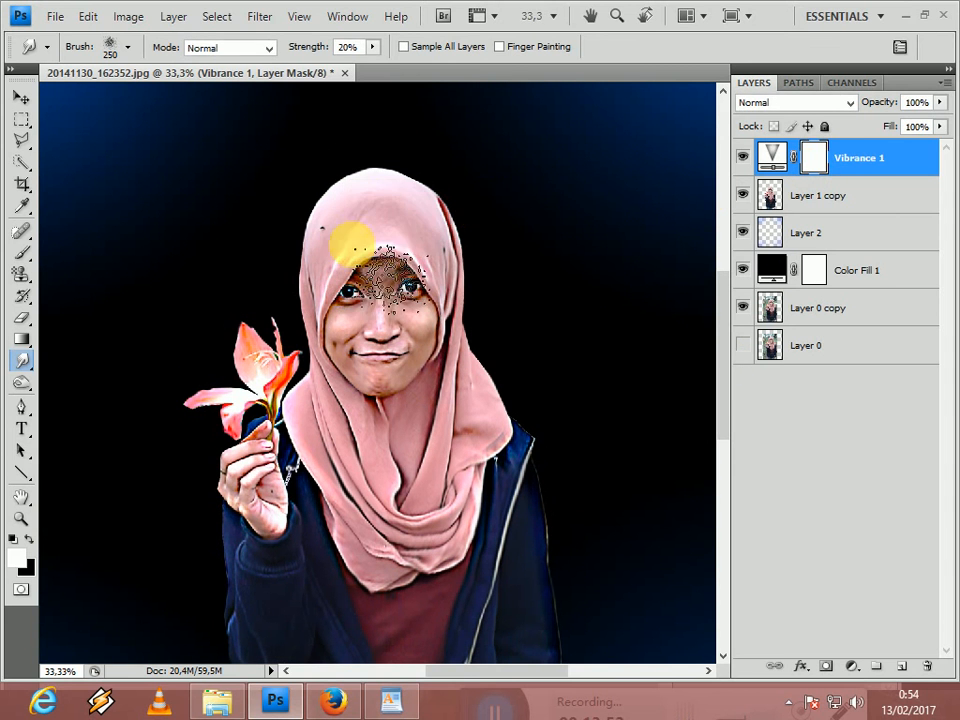
# Step: Paint over the face on the Vibrance layer's mask with a black 300 px brush at 20% opacity
pyautogui.click(21, 251)
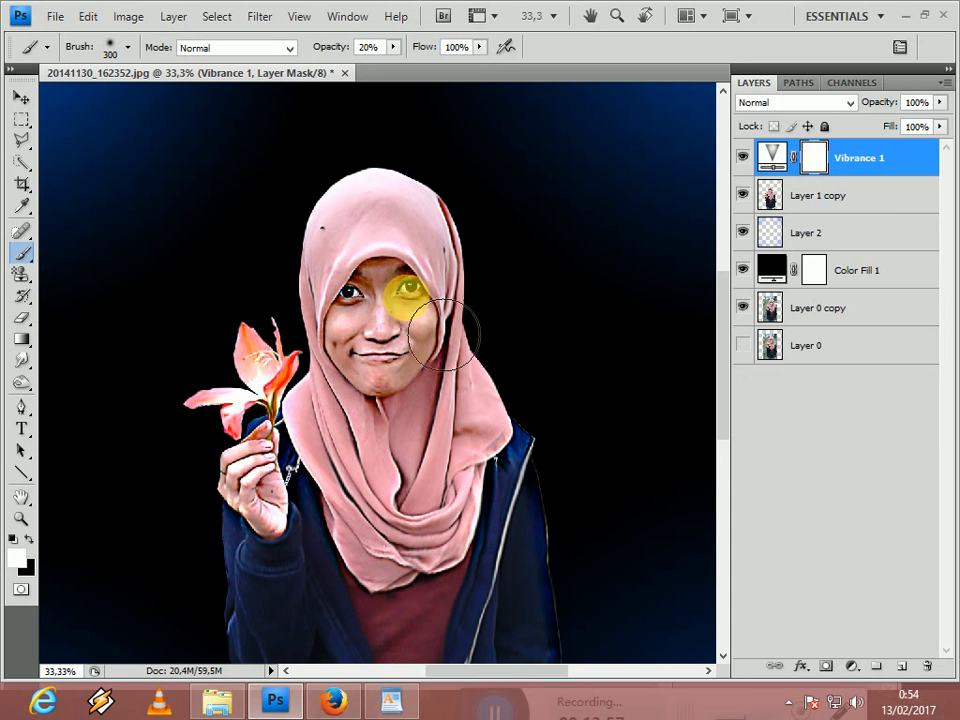
pyautogui.click(29, 539)
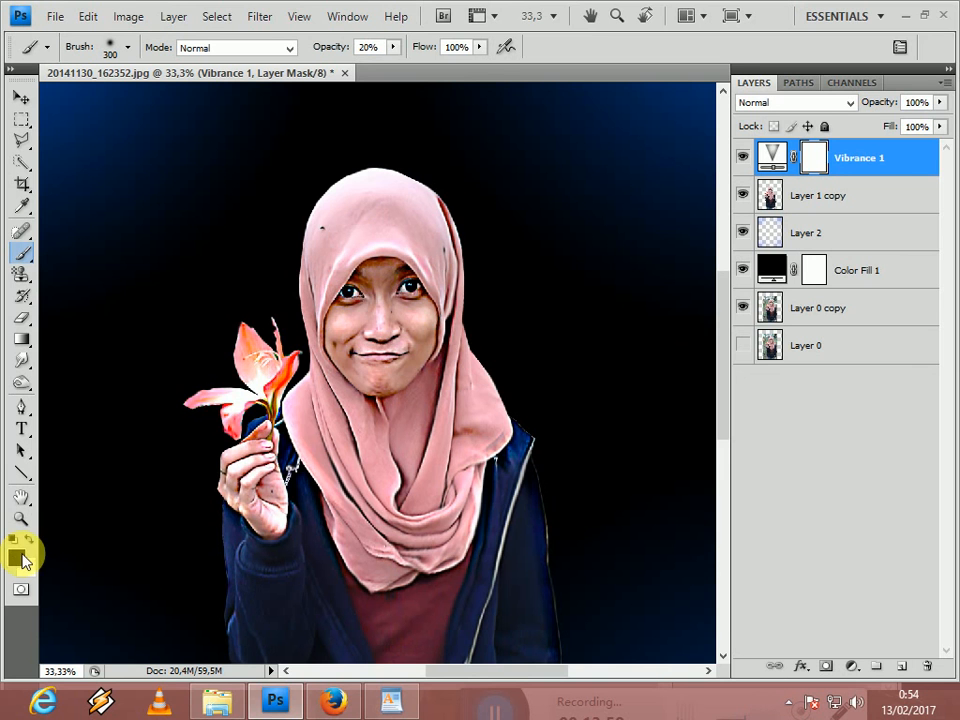
pyautogui.moveTo(413, 381)
pyautogui.mouseDown()
pyautogui.moveTo(422, 328)
pyautogui.moveTo(410, 333)
pyautogui.moveTo(417, 383)
pyautogui.moveTo(423, 378)
pyautogui.moveTo(432, 350)
pyautogui.moveTo(422, 333)
pyautogui.moveTo(384, 360)
pyautogui.moveTo(421, 378)
pyautogui.mouseUp()
pyautogui.hotkey('ctrl', '+')
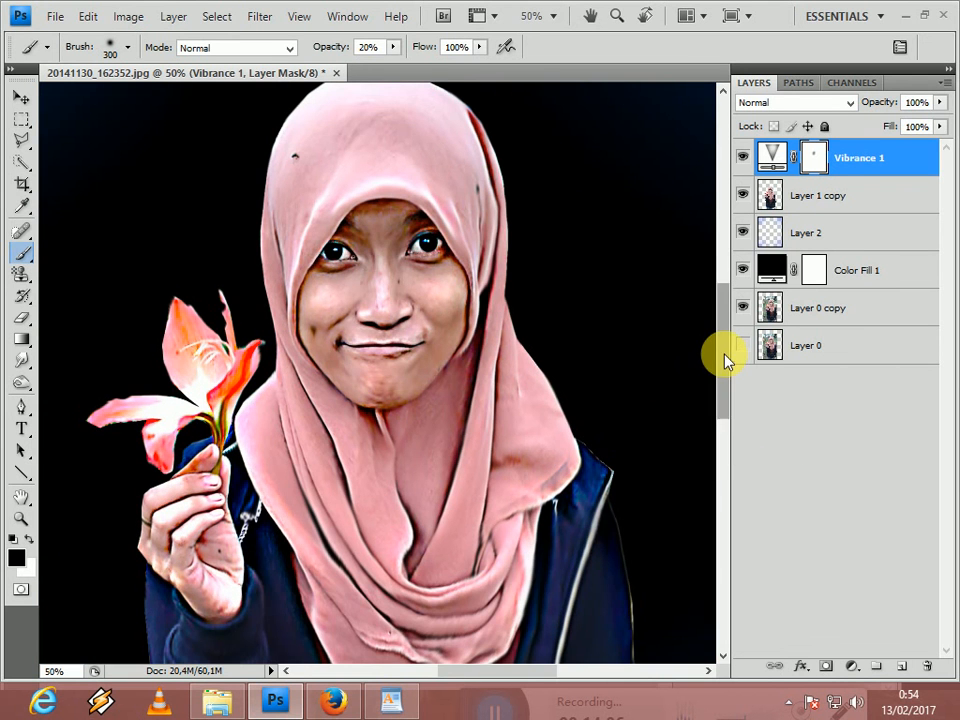
pyautogui.scroll(2, 653, 407)
pyautogui.moveTo(400, 443)
pyautogui.mouseDown()
pyautogui.moveTo(446, 463)
pyautogui.moveTo(493, 364)
pyautogui.moveTo(476, 394)
pyautogui.moveTo(458, 370)
pyautogui.moveTo(405, 428)
pyautogui.moveTo(435, 440)
pyautogui.moveTo(493, 418)
pyautogui.moveTo(478, 432)
pyautogui.mouseUp()
pyautogui.scroll(-3, 420, 387)
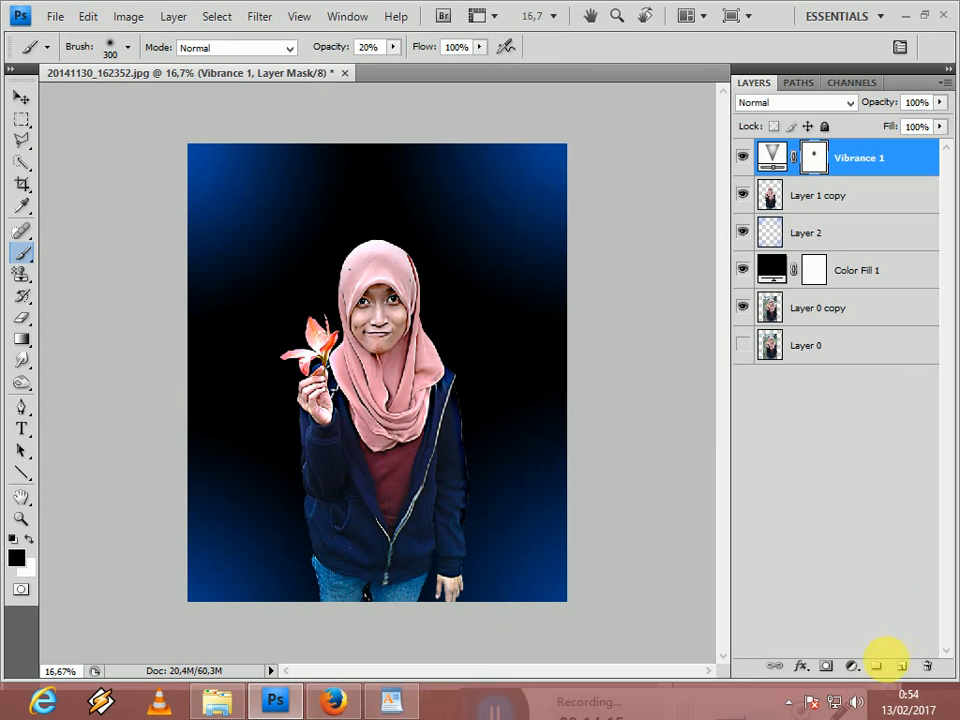
# Step: Add a Brightness/Contrast adjustment layer on top with Brightness 18 and Contrast -11
pyautogui.click(851, 665)
pyautogui.click(838, 343)
pyautogui.moveTo(656, 167)
pyautogui.mouseDown()
pyautogui.moveTo(685, 168)
pyautogui.moveTo(662, 171)
pyautogui.moveTo(672, 173)
pyautogui.mouseUp()
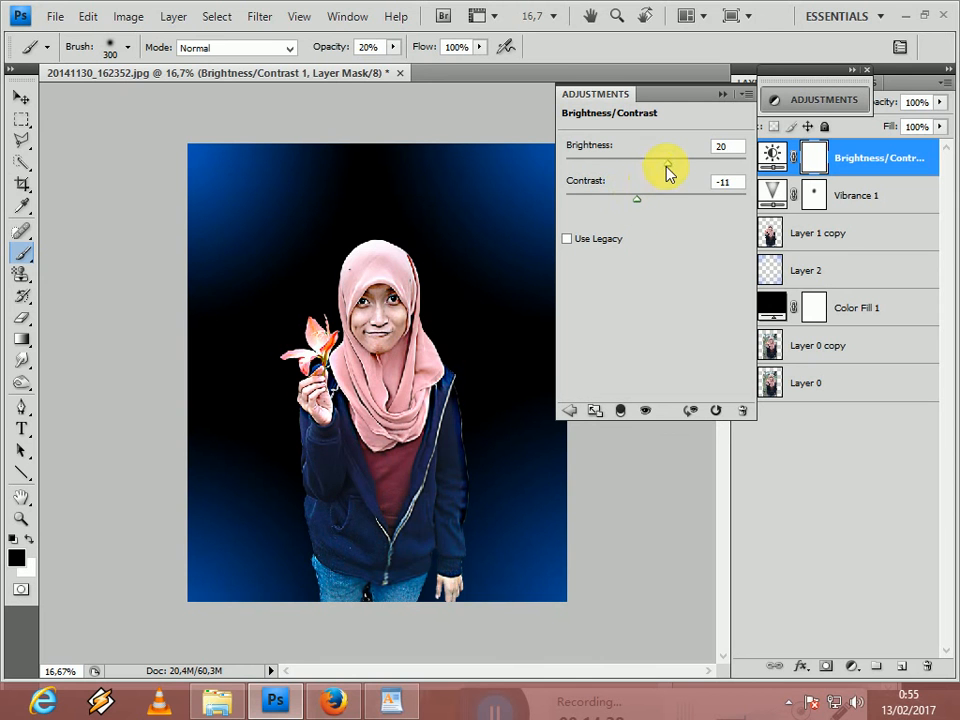
pyautogui.moveTo(667, 164); pyautogui.dragTo(664, 164)
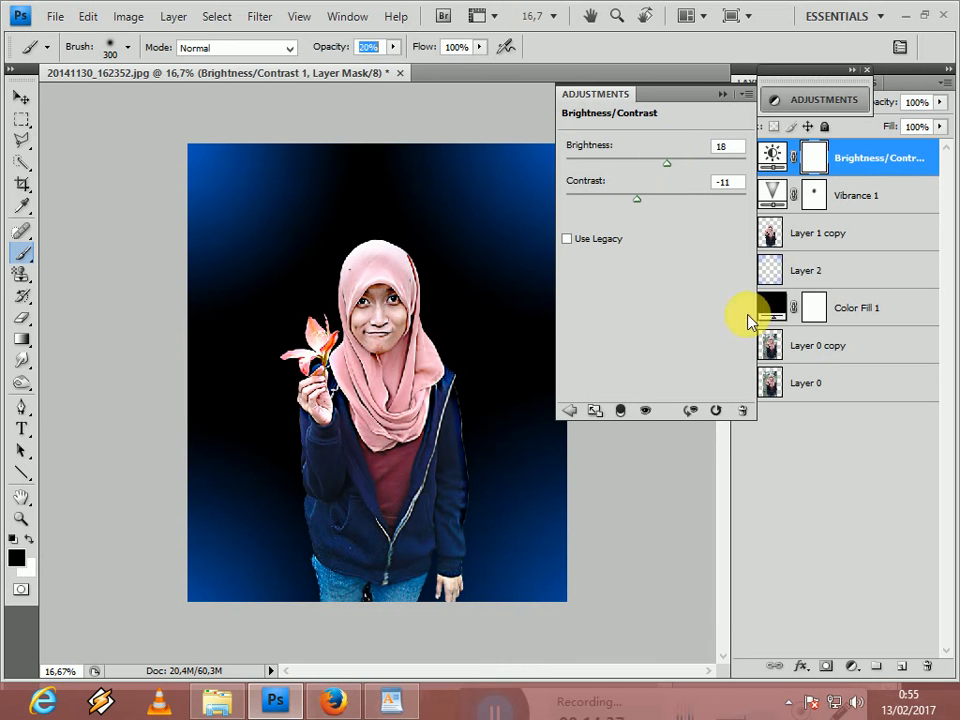
pyautogui.click(640, 584)
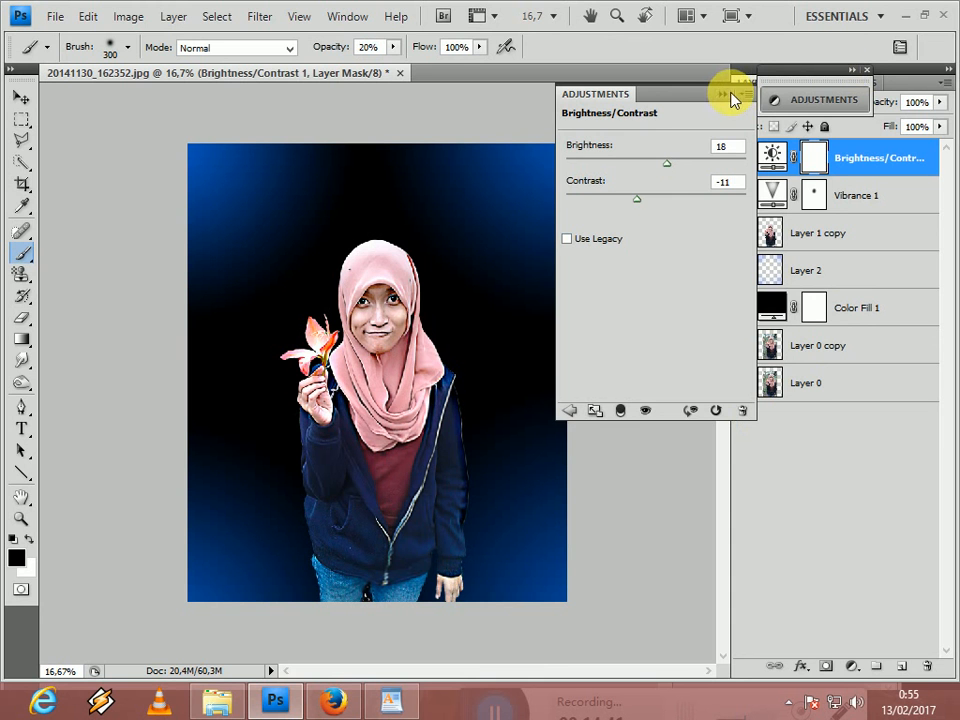
pyautogui.click(722, 93)
pyautogui.click(868, 70)
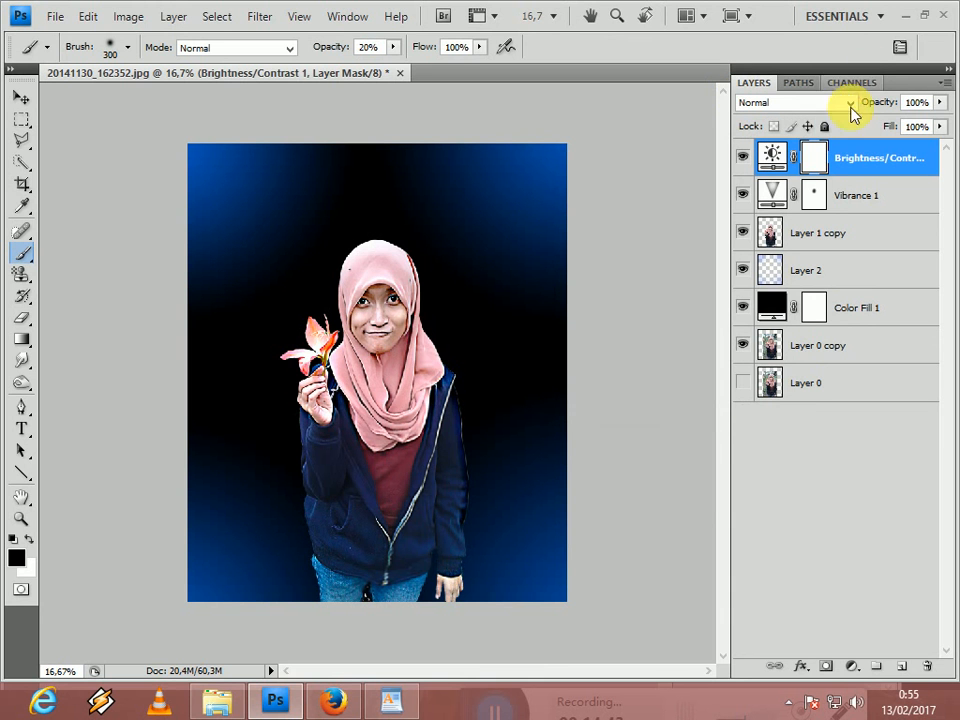
# Step: Duplicate Layer 1 copy and open the lower of the two portrait layers in the Liquify filter
pyautogui.click(862, 243)
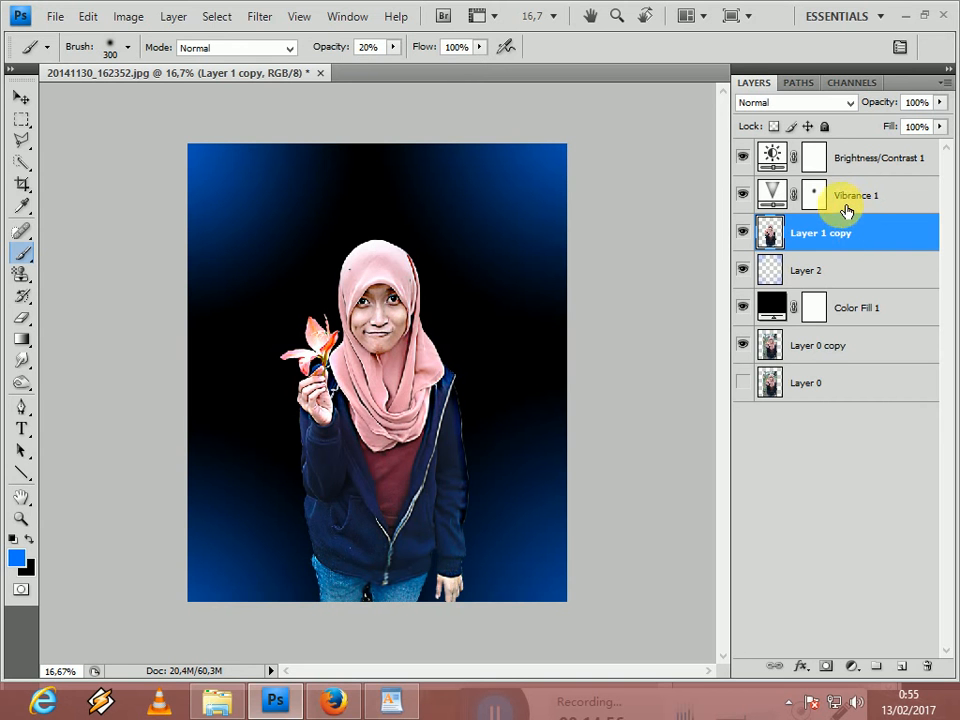
pyautogui.hotkey('ctrl', 'j')
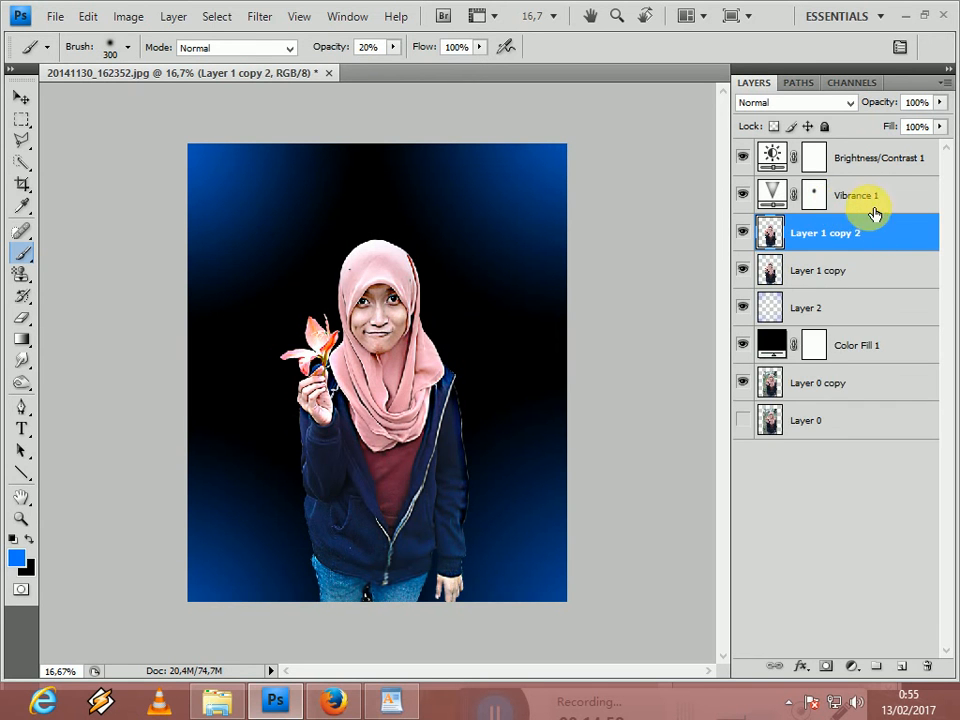
pyautogui.click(868, 270)
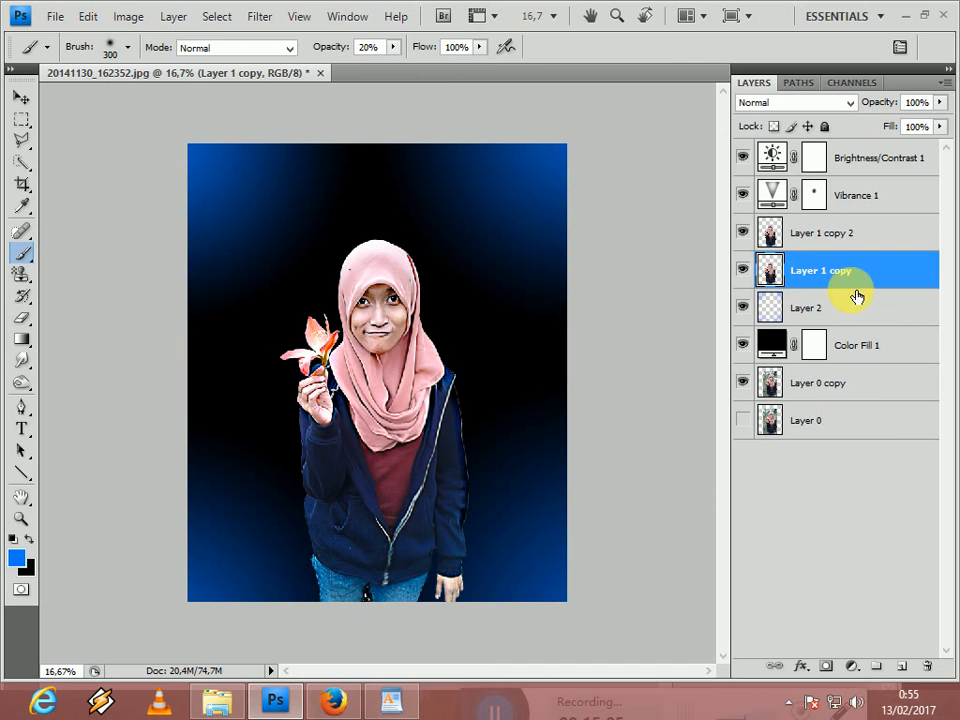
pyautogui.click(262, 18)
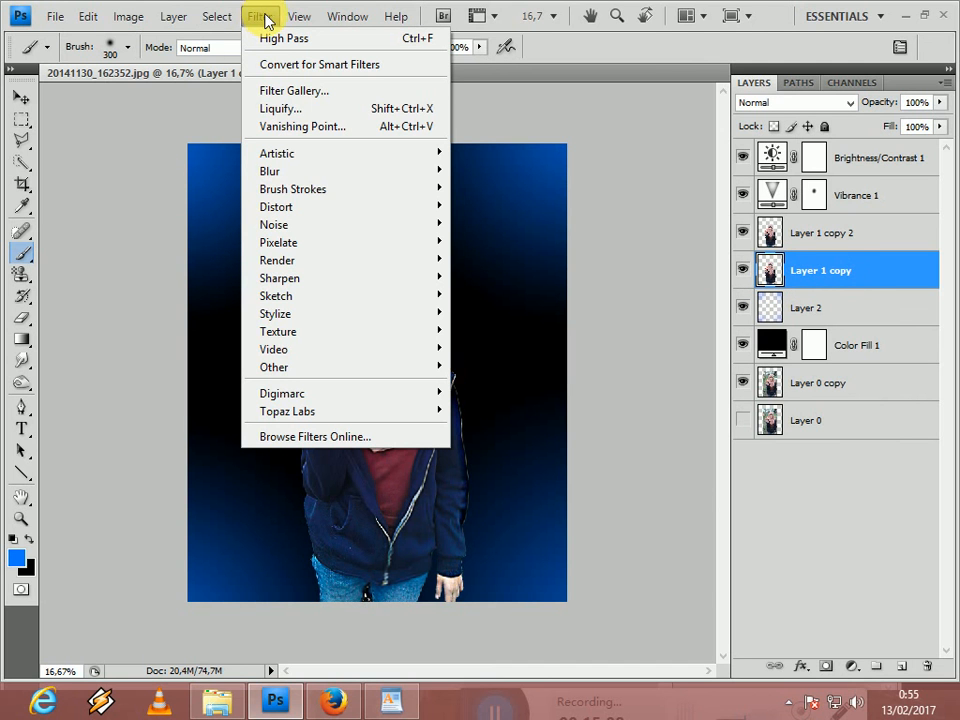
pyautogui.click(410, 110)
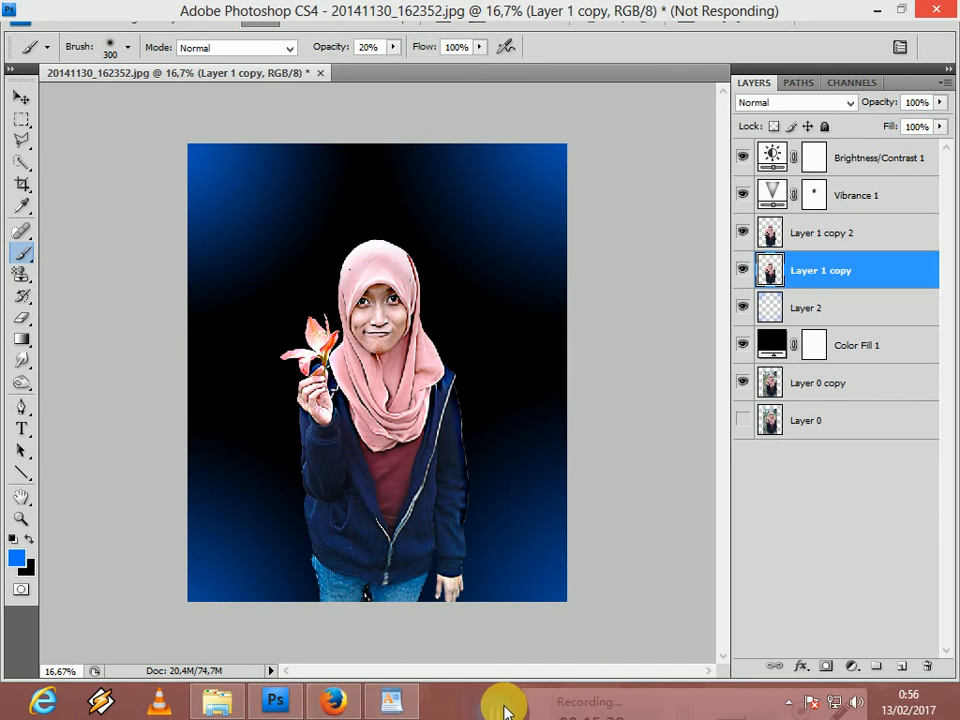
pyautogui.moveTo(514, 690); pyautogui.dragTo(917, 519)
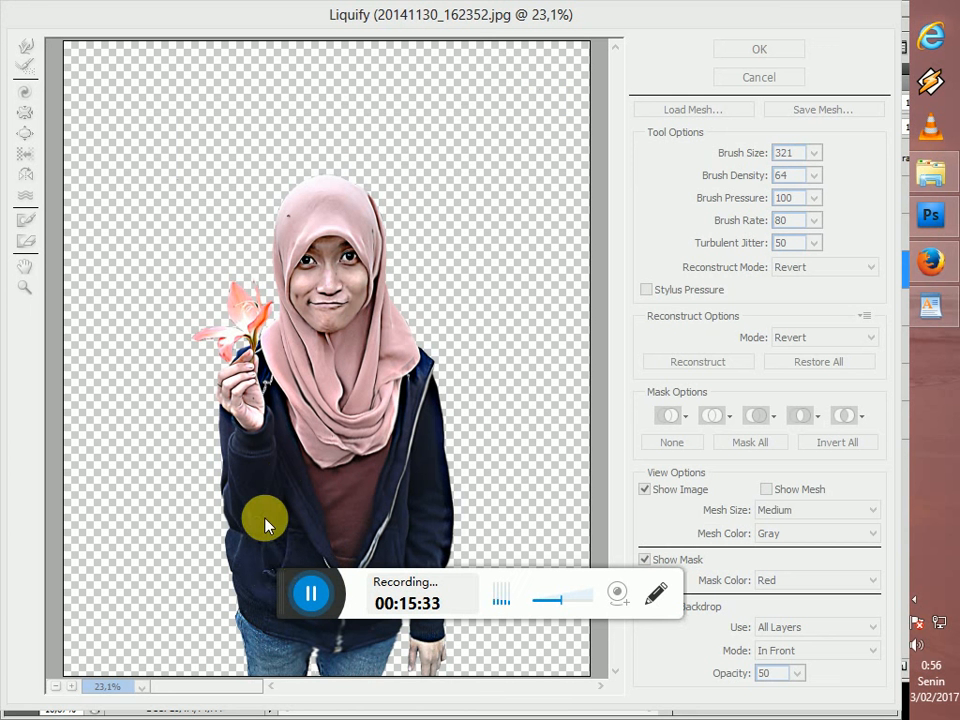
pyautogui.moveTo(293, 588)
pyautogui.mouseDown()
pyautogui.moveTo(429, 598)
pyautogui.moveTo(456, 643)
pyautogui.moveTo(545, 700)
pyautogui.mouseUp()
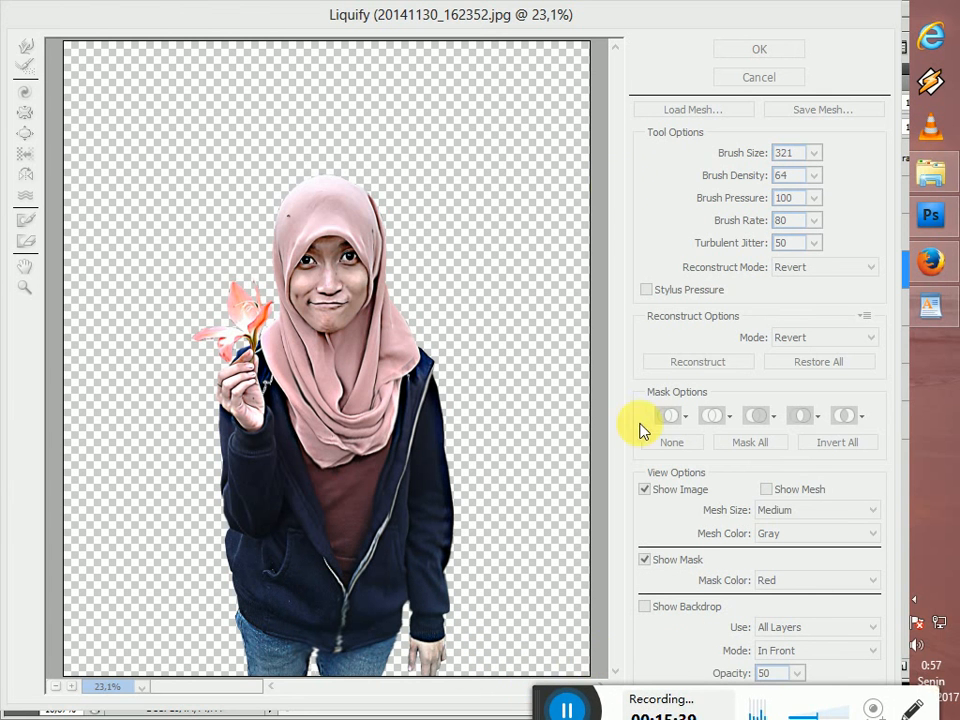
pyautogui.click(615, 189)
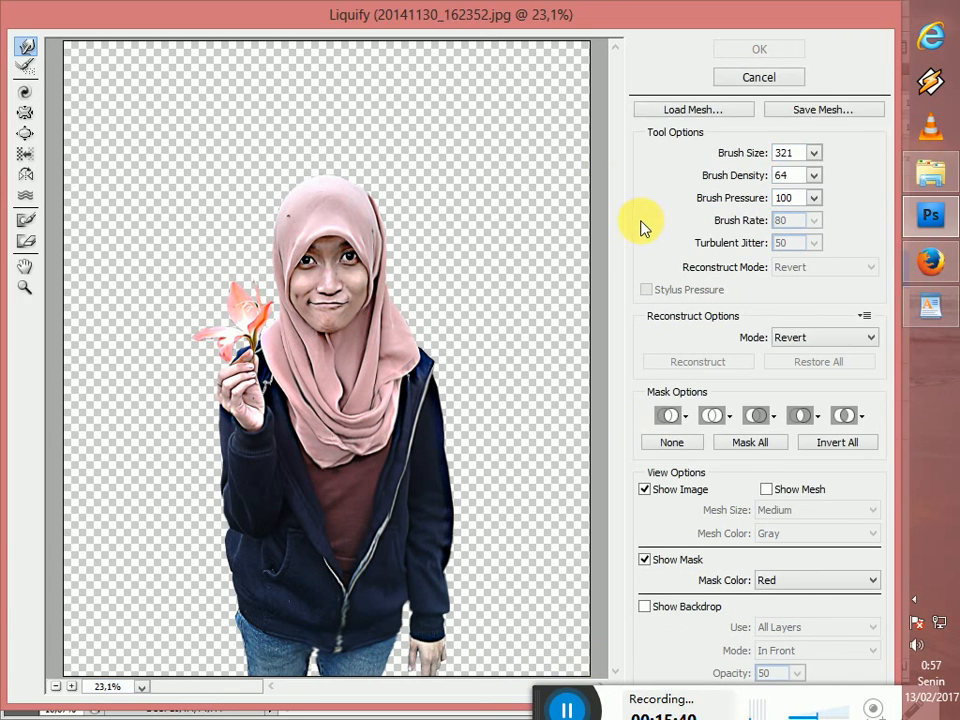
# Step: Leave Liquify without applying it and merge Layer 1 copy 2 down into Layer 1 copy
pyautogui.click(793, 81)
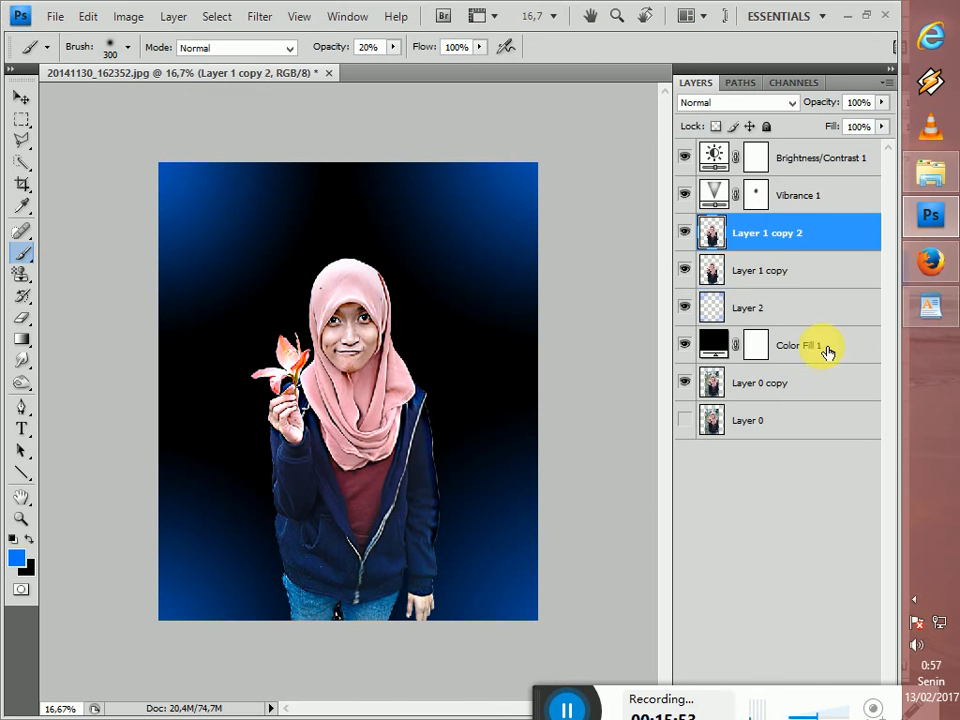
pyautogui.hotkey('ctrl', 'e')
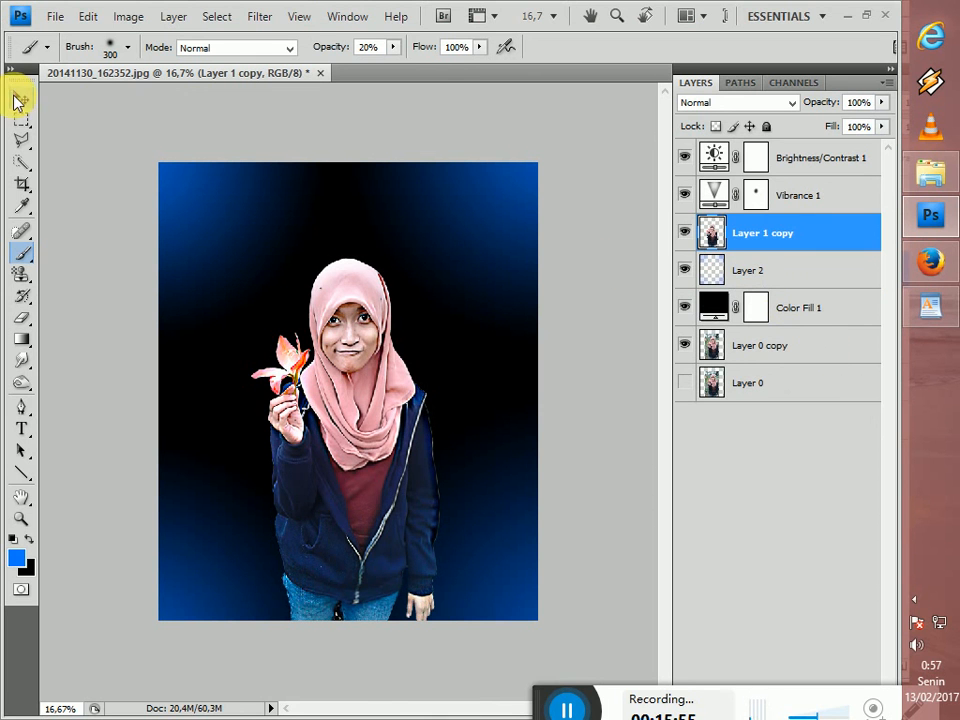
pyautogui.click(20, 98)
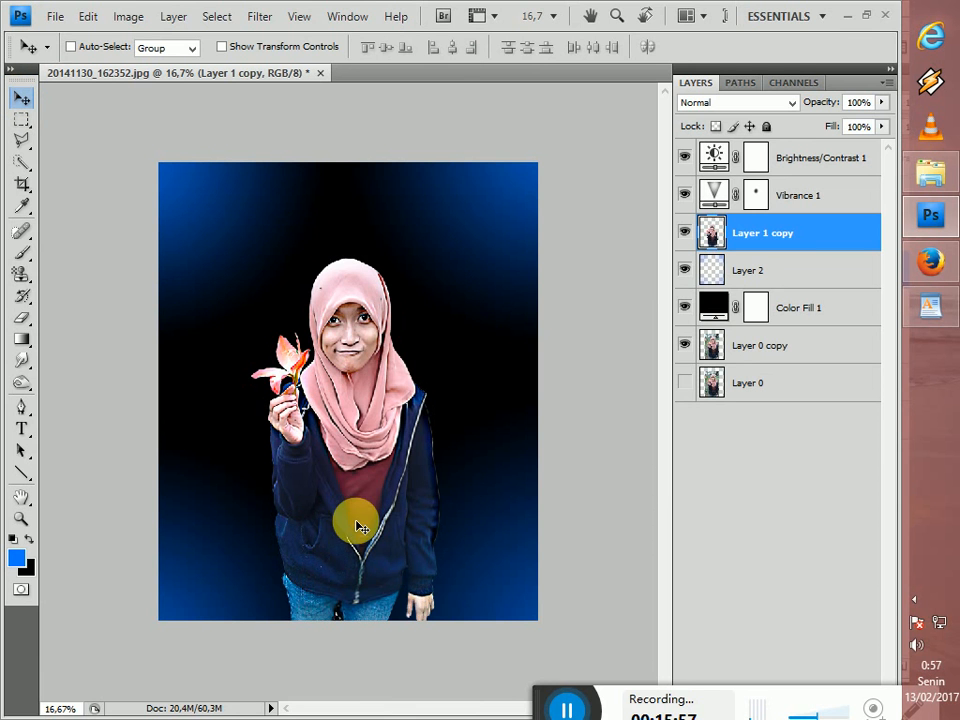
# Step: Erase the lowered hand on Layer 1 copy using a soft Eraser enlarged from 65 to 125 px at 58% opacity
pyautogui.hotkey('ctrl', '+')
pyautogui.moveTo(668, 399); pyautogui.dragTo(670, 450)
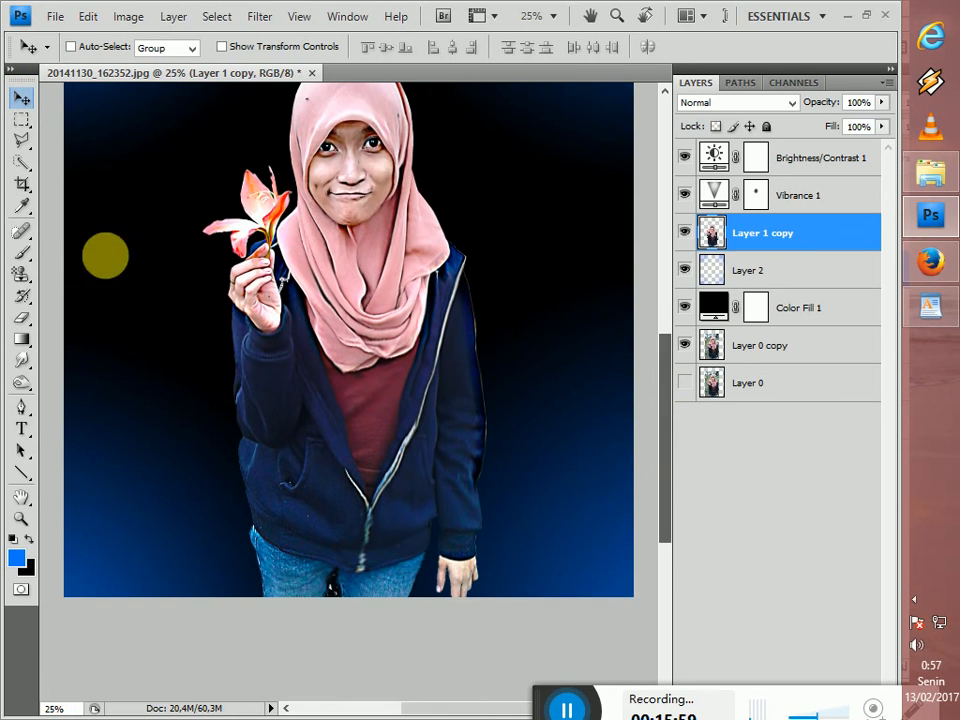
pyautogui.click(21, 317)
pyautogui.click(127, 46)
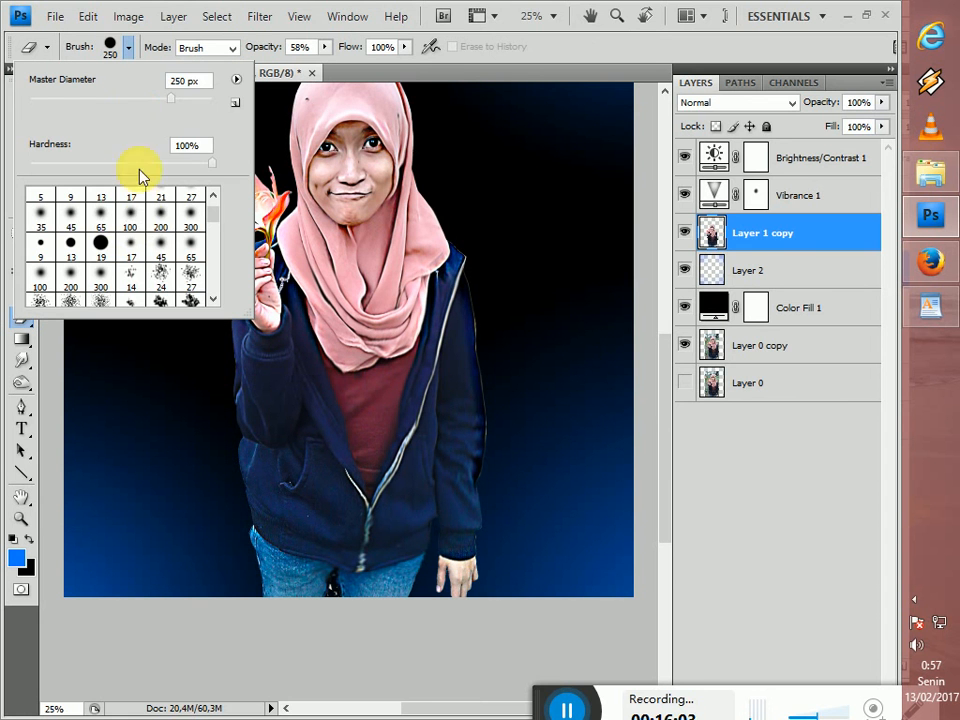
pyautogui.click(100, 212)
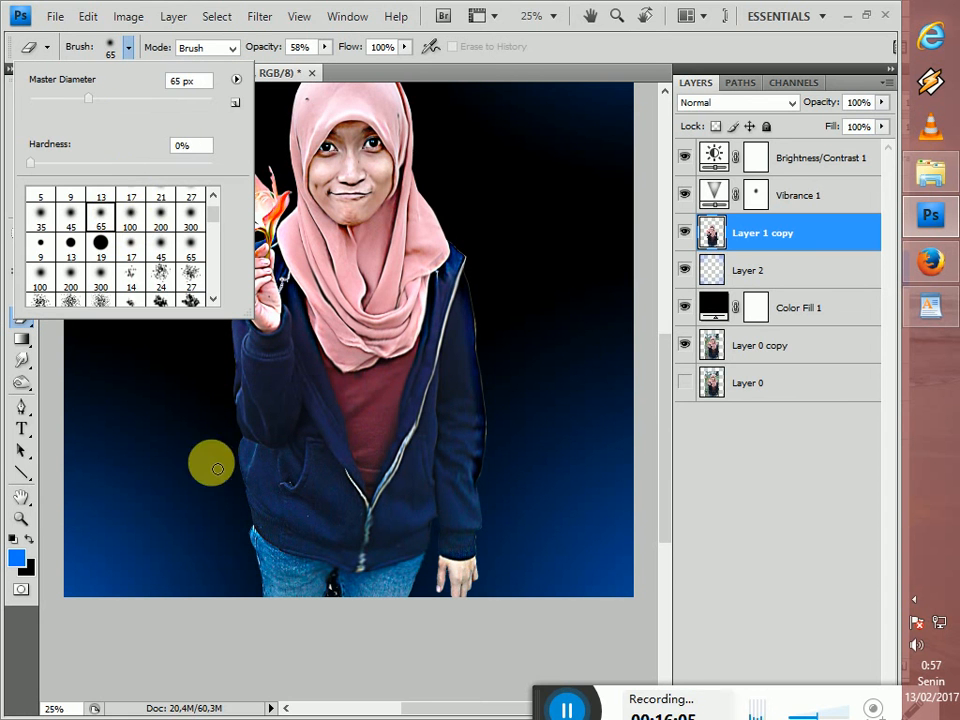
pyautogui.click(498, 580)
pyautogui.press(']')
pyautogui.press(']')
pyautogui.press(']')
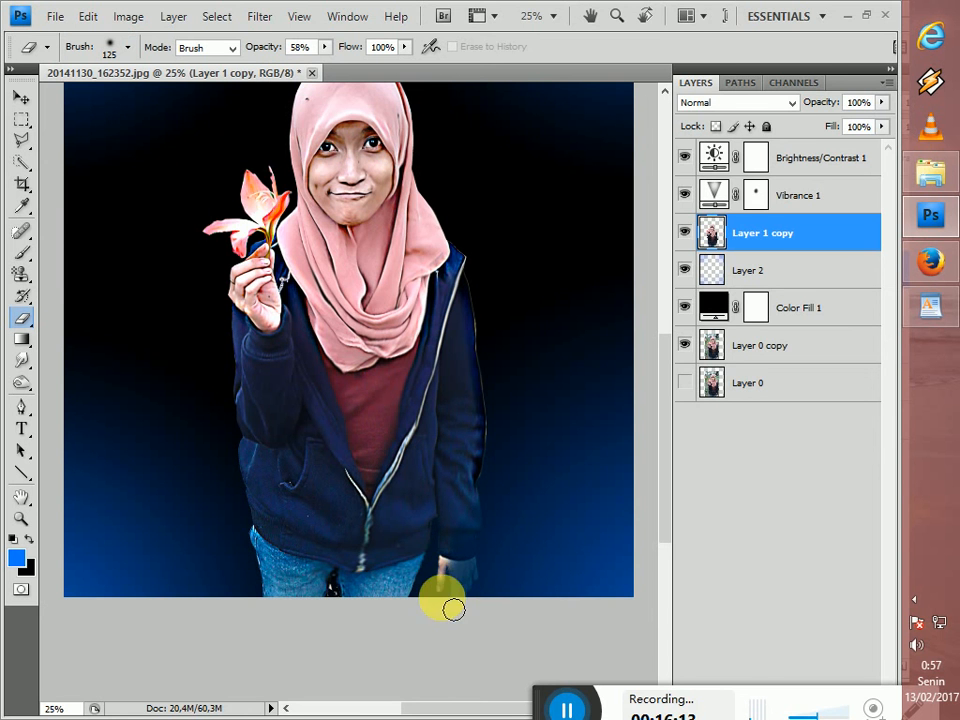
# Step: Fade out the jeans and jacket hem with the Eraser at 90% opacity, using 300 and 400 px brush sizes
pyautogui.moveTo(343, 73); pyautogui.dragTo(358, 66)
pyautogui.moveTo(507, 580)
pyautogui.mouseDown()
pyautogui.moveTo(460, 614)
pyautogui.moveTo(478, 607)
pyautogui.moveTo(432, 587)
pyautogui.moveTo(415, 588)
pyautogui.moveTo(444, 591)
pyautogui.moveTo(265, 582)
pyautogui.moveTo(491, 598)
pyautogui.moveTo(245, 620)
pyautogui.moveTo(453, 606)
pyautogui.moveTo(293, 592)
pyautogui.moveTo(309, 600)
pyautogui.moveTo(262, 526)
pyautogui.moveTo(235, 397)
pyautogui.moveTo(188, 358)
pyautogui.moveTo(242, 332)
pyautogui.moveTo(236, 318)
pyautogui.moveTo(249, 405)
pyautogui.moveTo(271, 459)
pyautogui.moveTo(257, 454)
pyautogui.moveTo(243, 406)
pyautogui.moveTo(280, 567)
pyautogui.moveTo(285, 516)
pyautogui.moveTo(288, 574)
pyautogui.mouseUp()
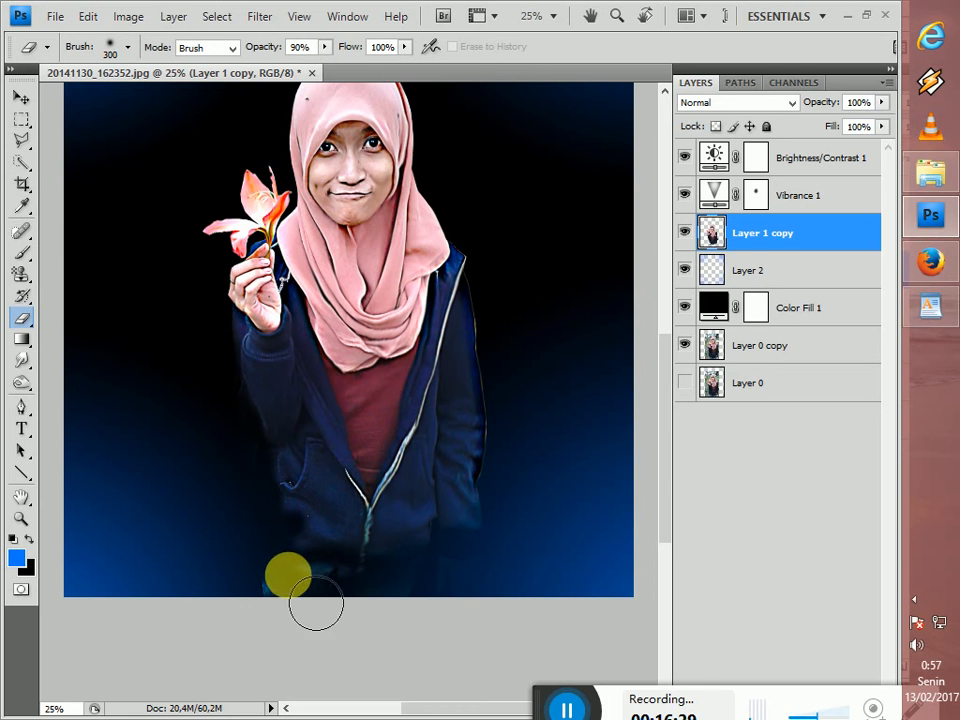
pyautogui.press(']')
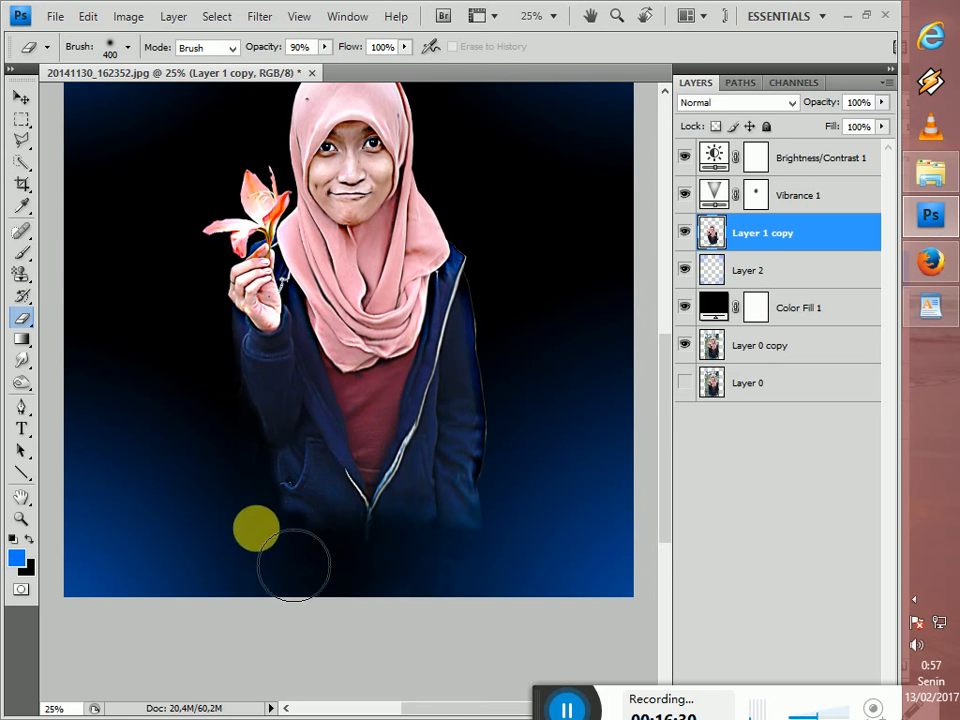
pyautogui.moveTo(453, 572)
pyautogui.mouseDown()
pyautogui.moveTo(546, 489)
pyautogui.moveTo(554, 441)
pyautogui.moveTo(541, 412)
pyautogui.moveTo(542, 326)
pyautogui.moveTo(547, 413)
pyautogui.moveTo(532, 559)
pyautogui.moveTo(434, 580)
pyautogui.moveTo(384, 527)
pyautogui.mouseUp()
# Step: Erase the lower jacket and shirt up to waist height with smaller soft Eraser sizes, ending at 200 px
pyautogui.press('[')
pyautogui.press('[')
pyautogui.press('[')
pyautogui.press('[')
pyautogui.press('[')
pyautogui.press('[')
pyautogui.moveTo(346, 494)
pyautogui.mouseDown()
pyautogui.moveTo(300, 527)
pyautogui.moveTo(331, 500)
pyautogui.moveTo(323, 539)
pyautogui.moveTo(312, 483)
pyautogui.moveTo(312, 498)
pyautogui.moveTo(289, 474)
pyautogui.moveTo(298, 515)
pyautogui.moveTo(278, 429)
pyautogui.moveTo(268, 471)
pyautogui.moveTo(286, 456)
pyautogui.moveTo(281, 492)
pyautogui.moveTo(297, 481)
pyautogui.moveTo(311, 495)
pyautogui.moveTo(338, 461)
pyautogui.moveTo(362, 507)
pyautogui.moveTo(376, 458)
pyautogui.moveTo(396, 524)
pyautogui.moveTo(403, 462)
pyautogui.moveTo(382, 481)
pyautogui.moveTo(400, 497)
pyautogui.moveTo(410, 462)
pyautogui.moveTo(415, 489)
pyautogui.moveTo(441, 483)
pyautogui.moveTo(449, 465)
pyautogui.moveTo(488, 441)
pyautogui.moveTo(498, 457)
pyautogui.moveTo(440, 499)
pyautogui.moveTo(451, 500)
pyautogui.moveTo(465, 484)
pyautogui.moveTo(384, 500)
pyautogui.moveTo(408, 501)
pyautogui.moveTo(381, 528)
pyautogui.moveTo(378, 483)
pyautogui.mouseUp()
pyautogui.press(']')
pyautogui.press(']')
pyautogui.press(']')
pyautogui.press(']')
pyautogui.press(']')
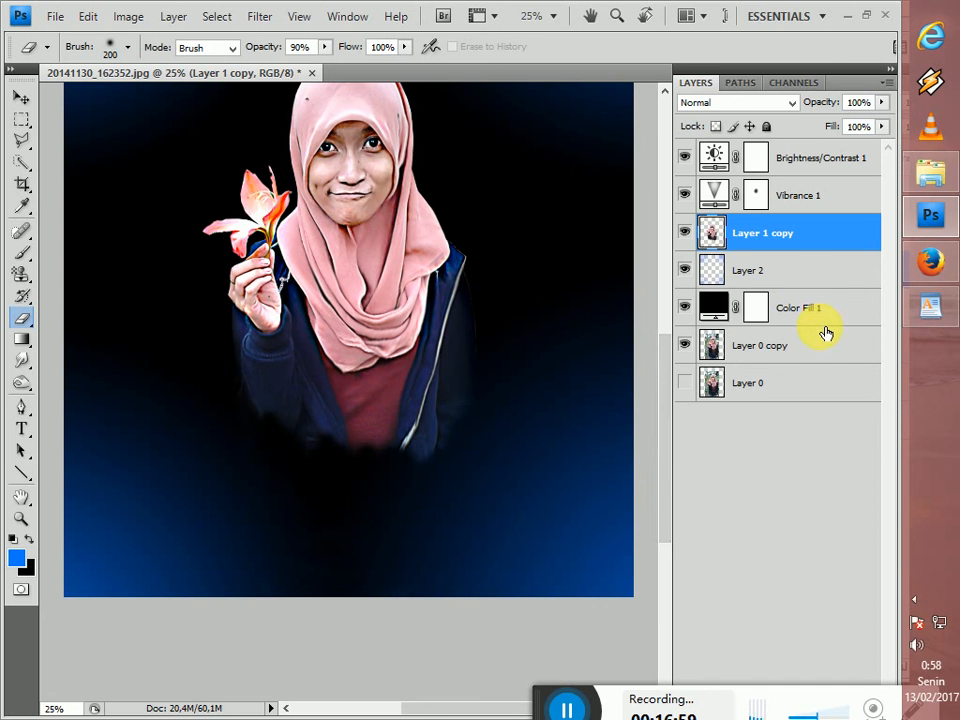
# Step: Duplicate Layer 1 copy and, on the lower of the two layers, stretch the flower-side sleeve outward and down with Liquify
pyautogui.hotkey('ctrl', 'j')
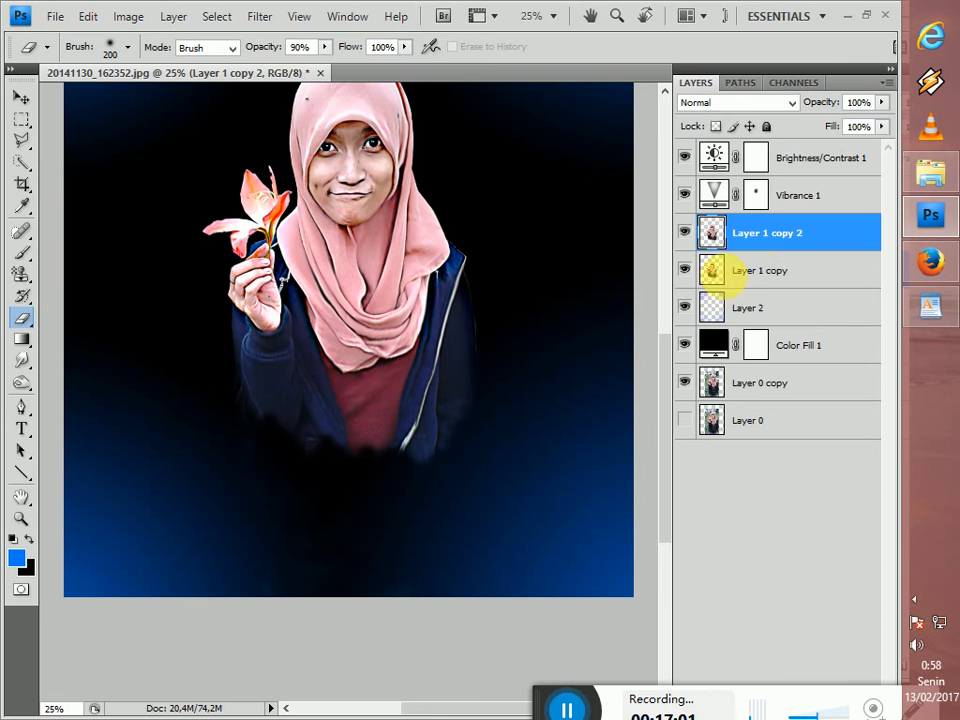
pyautogui.click(766, 274)
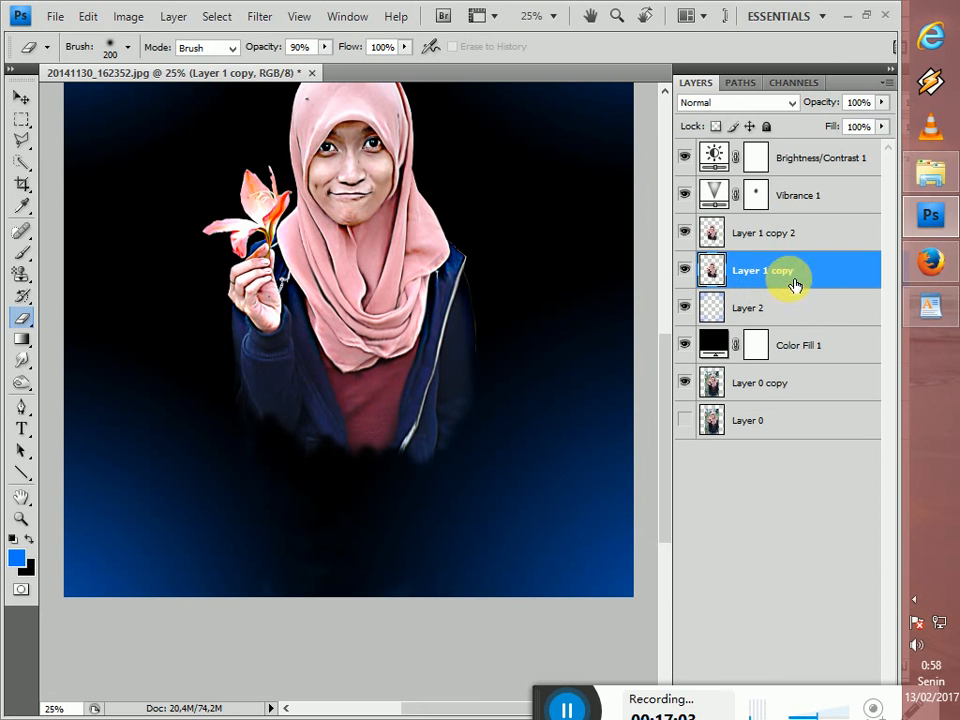
pyautogui.click(257, 19)
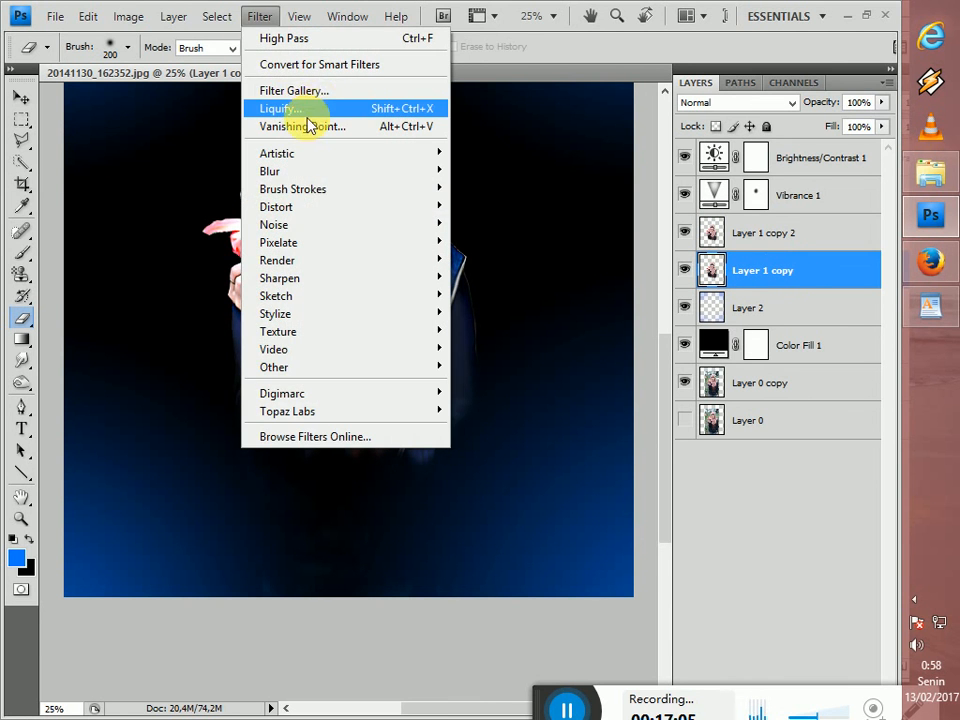
pyautogui.click(338, 109)
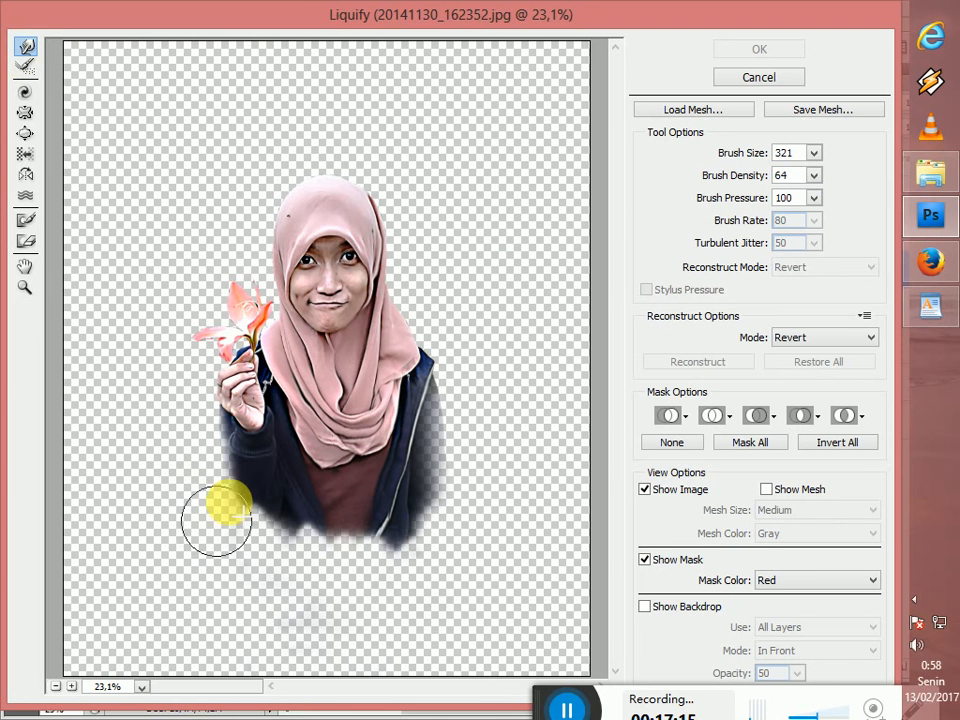
pyautogui.moveTo(212, 482); pyautogui.dragTo(160, 521)
pyautogui.moveTo(241, 479)
pyautogui.mouseDown()
pyautogui.moveTo(210, 500)
pyautogui.moveTo(193, 536)
pyautogui.moveTo(154, 542)
pyautogui.moveTo(171, 525)
pyautogui.moveTo(305, 516)
pyautogui.mouseUp()
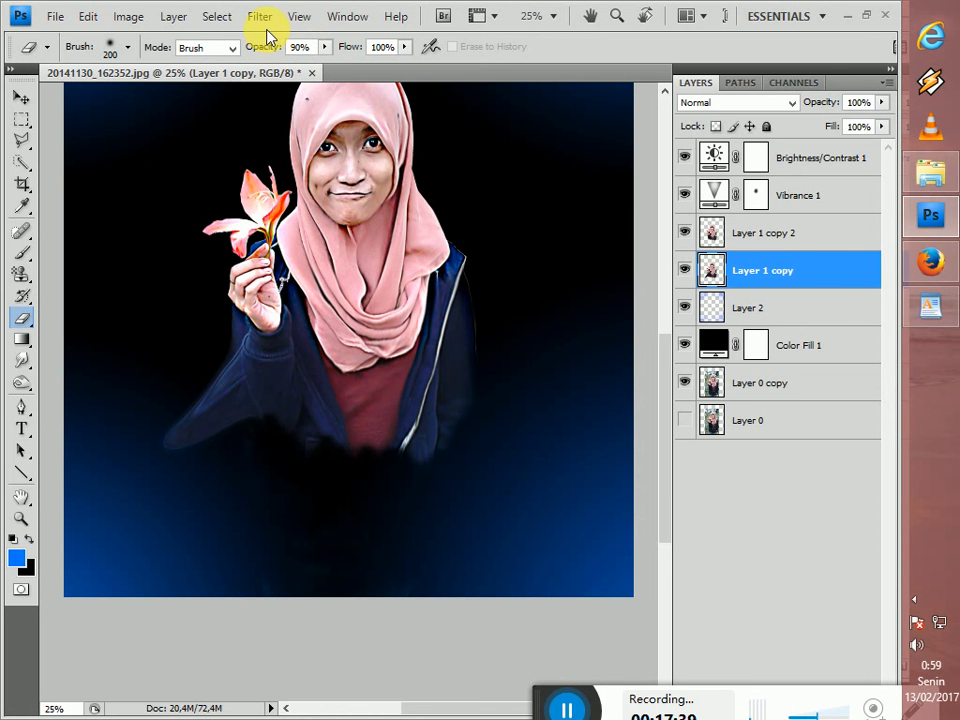
# Step: Liquify Layer 1 copy again, pulling the opposite sleeve outward and the maroon shirt's lower edge down
pyautogui.click(268, 20)
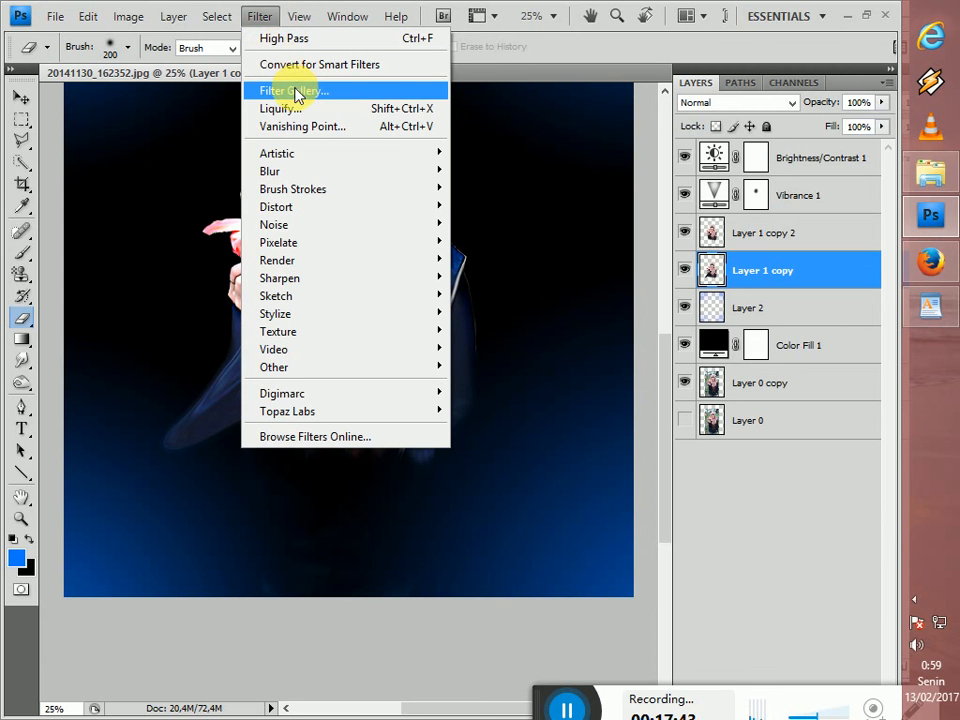
pyautogui.click(322, 108)
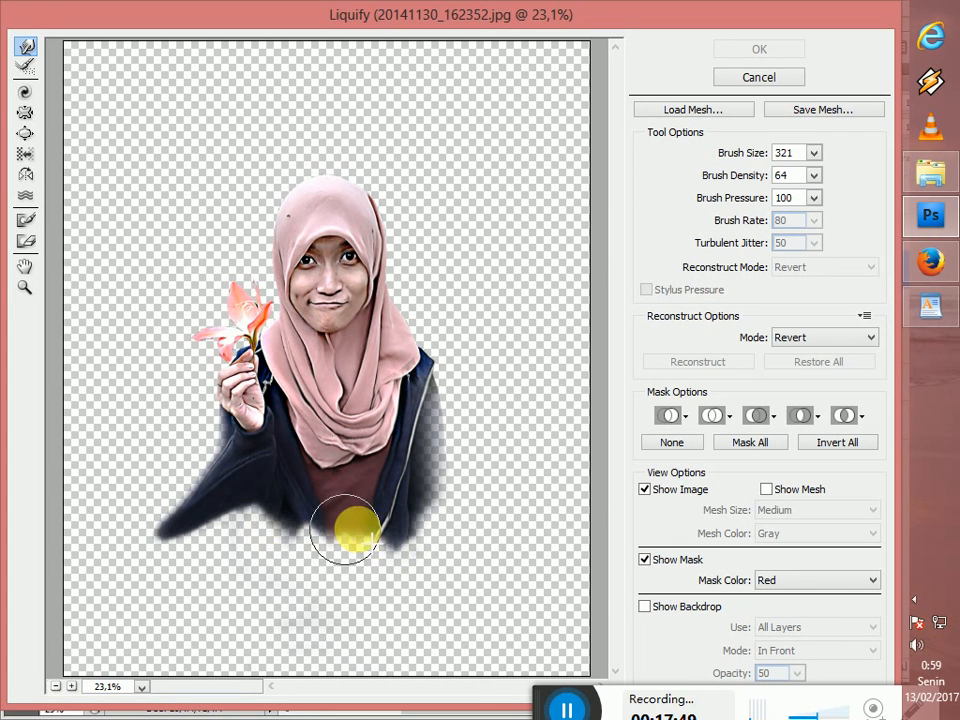
pyautogui.moveTo(415, 484)
pyautogui.mouseDown()
pyautogui.moveTo(454, 501)
pyautogui.moveTo(479, 522)
pyautogui.mouseUp()
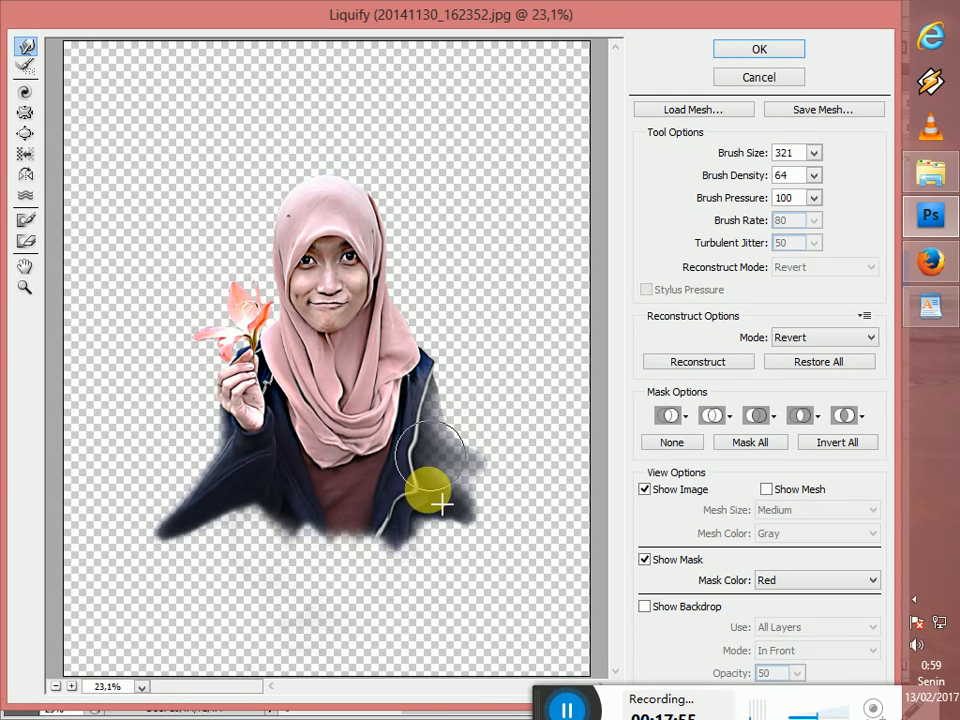
pyautogui.moveTo(339, 513); pyautogui.dragTo(339, 593)
pyautogui.moveTo(310, 528); pyautogui.dragTo(309, 583)
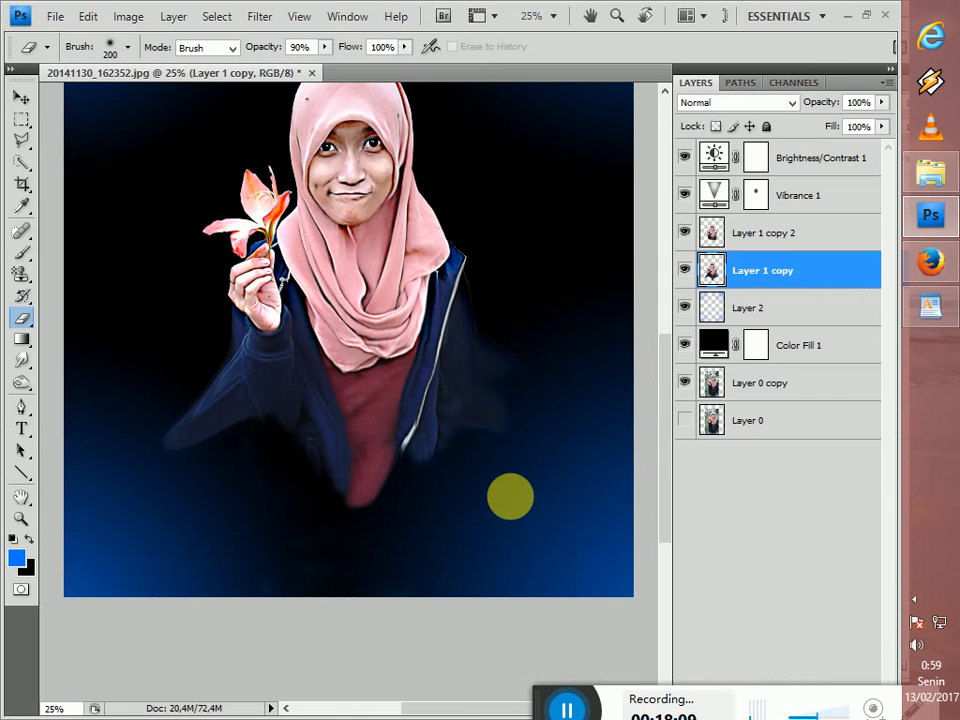
pyautogui.click(259, 17)
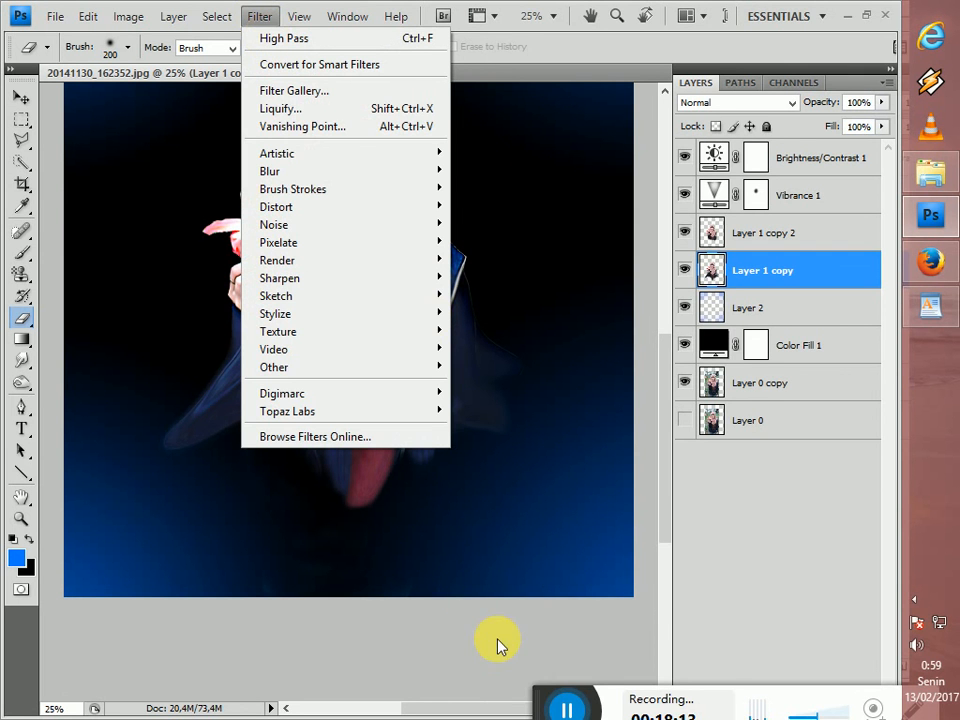
pyautogui.click(554, 710)
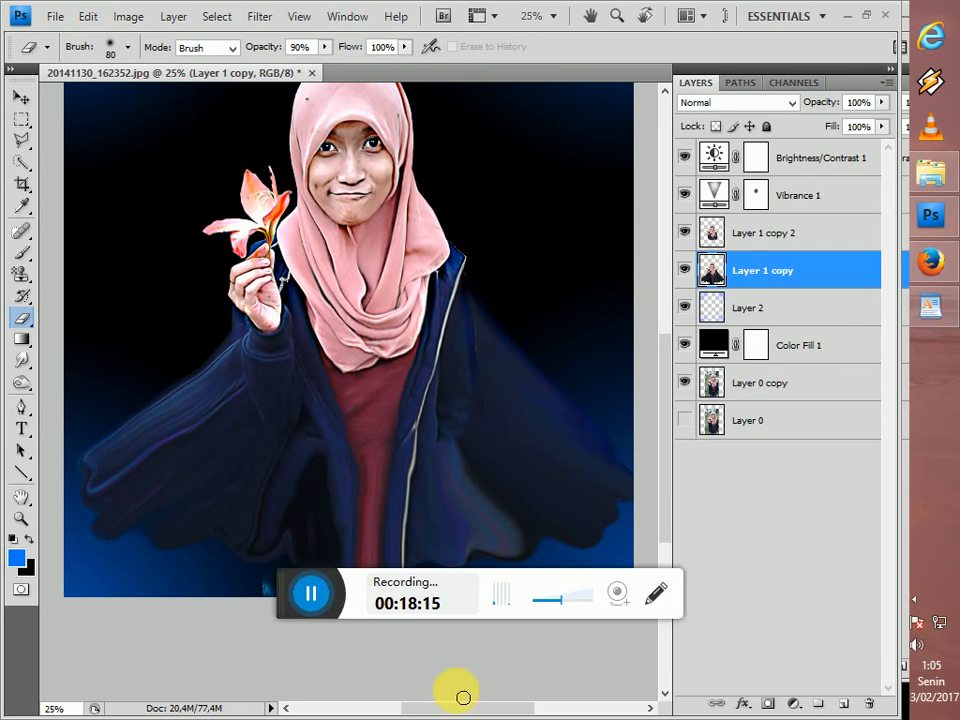
pyautogui.moveTo(294, 581); pyautogui.dragTo(581, 715)
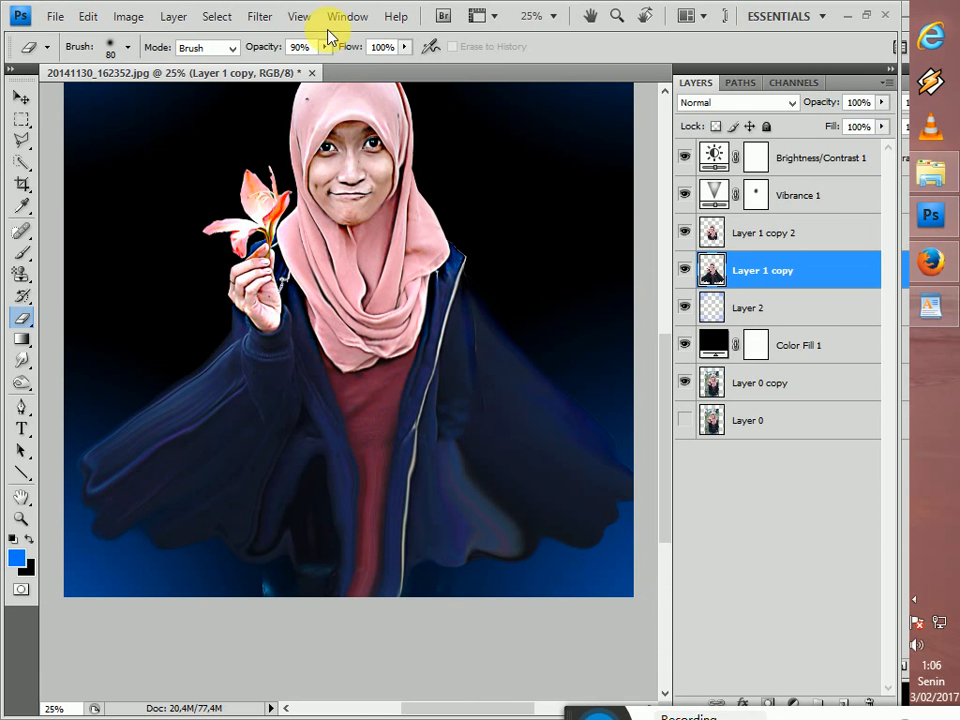
# Step: Stretch the flared jacket's hem further down and outward on Layer 1 copy in Liquify, with brush size 321 and density 100
pyautogui.click(261, 18)
pyautogui.click(266, 20)
pyautogui.click(266, 20)
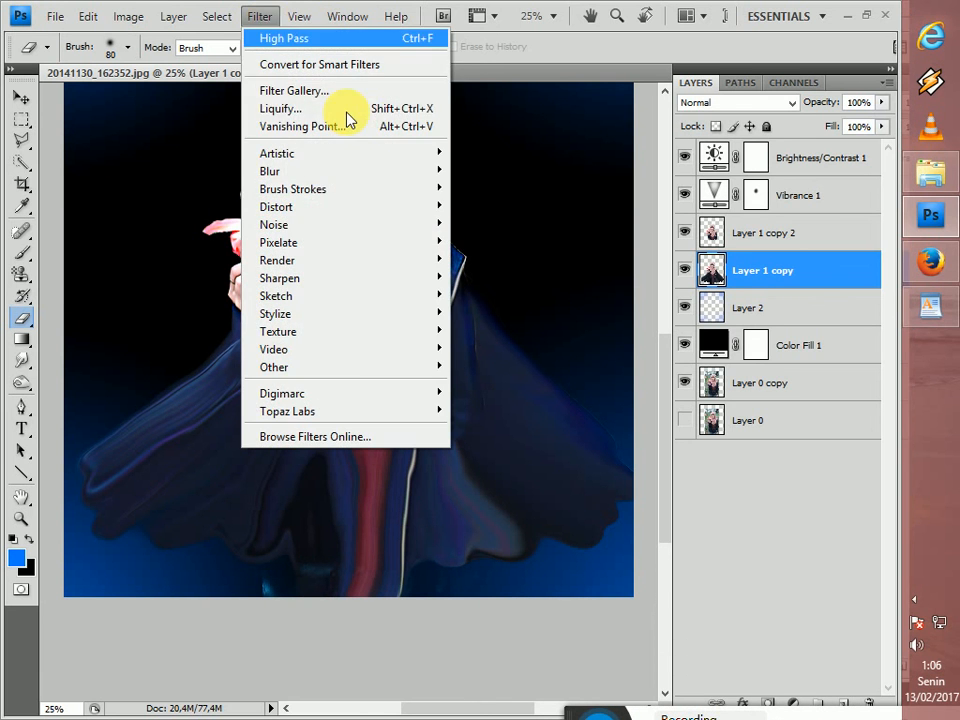
pyautogui.click(335, 108)
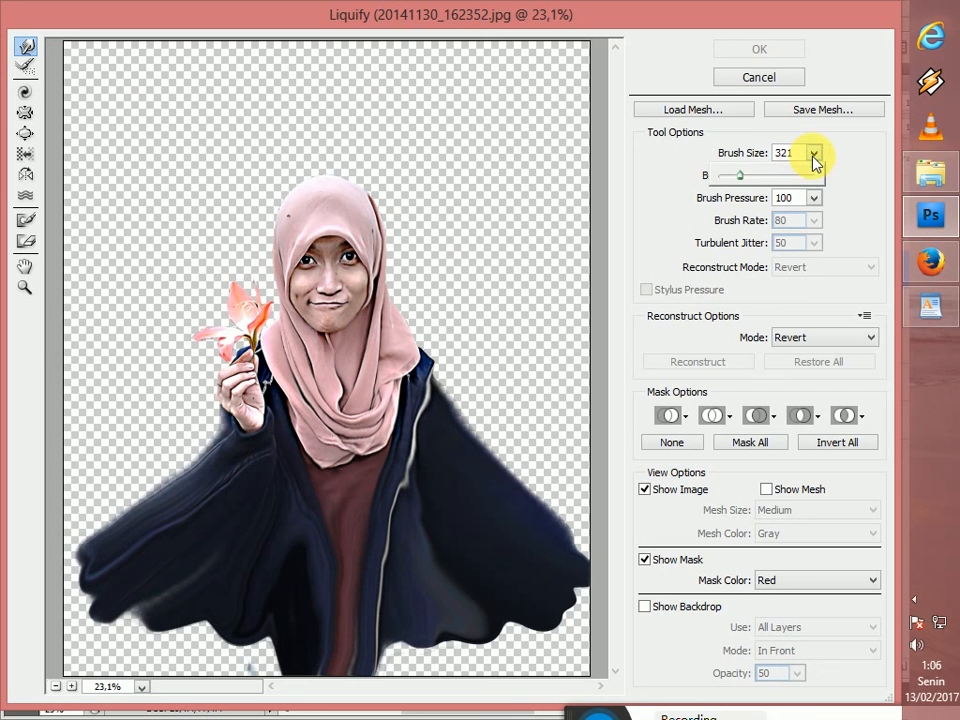
pyautogui.click(838, 177)
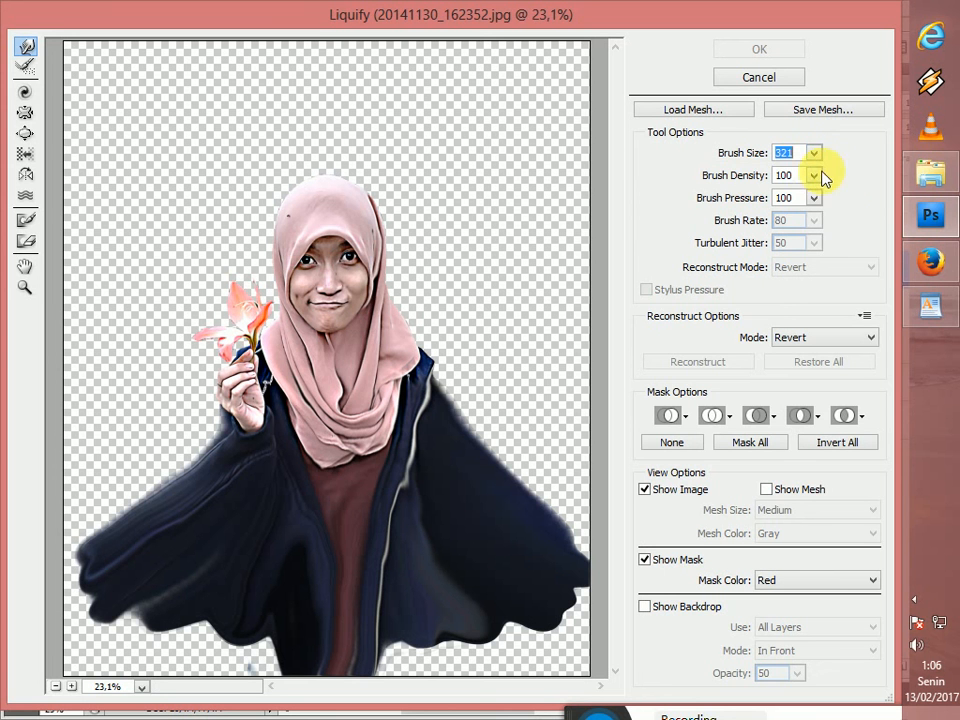
pyautogui.click(815, 176)
pyautogui.click(816, 177)
pyautogui.click(816, 177)
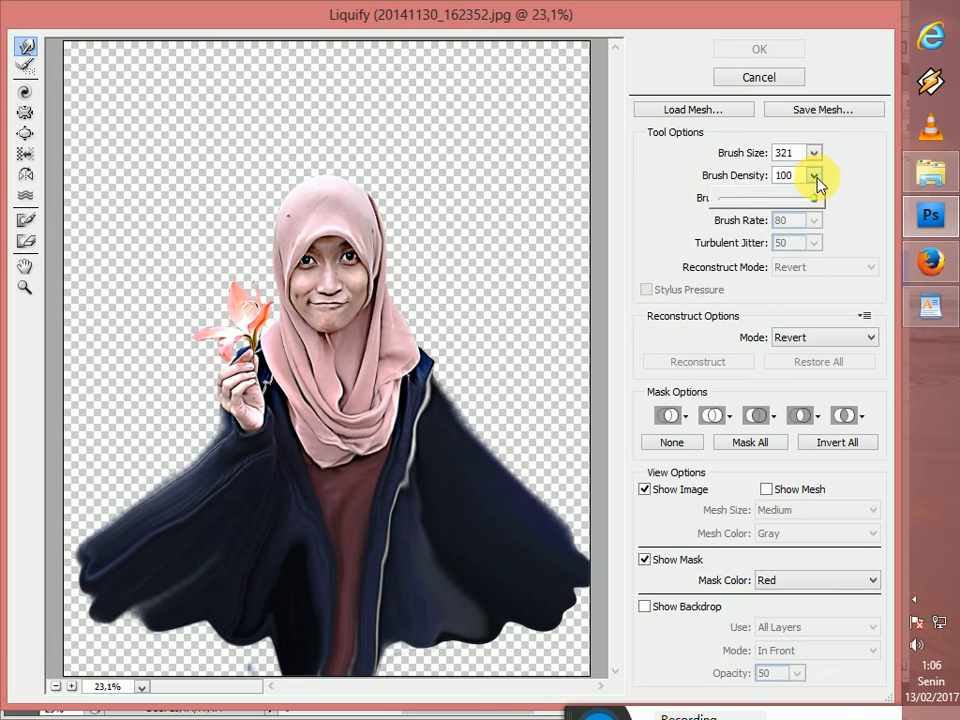
pyautogui.click(816, 177)
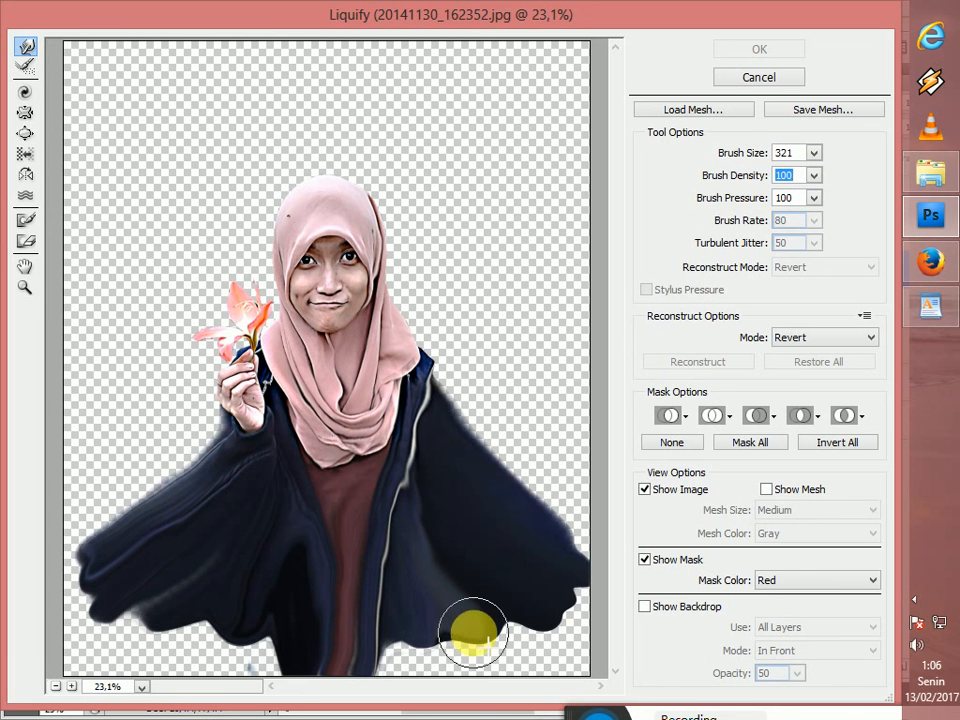
pyautogui.moveTo(491, 641)
pyautogui.mouseDown()
pyautogui.moveTo(504, 626)
pyautogui.moveTo(536, 643)
pyautogui.mouseUp()
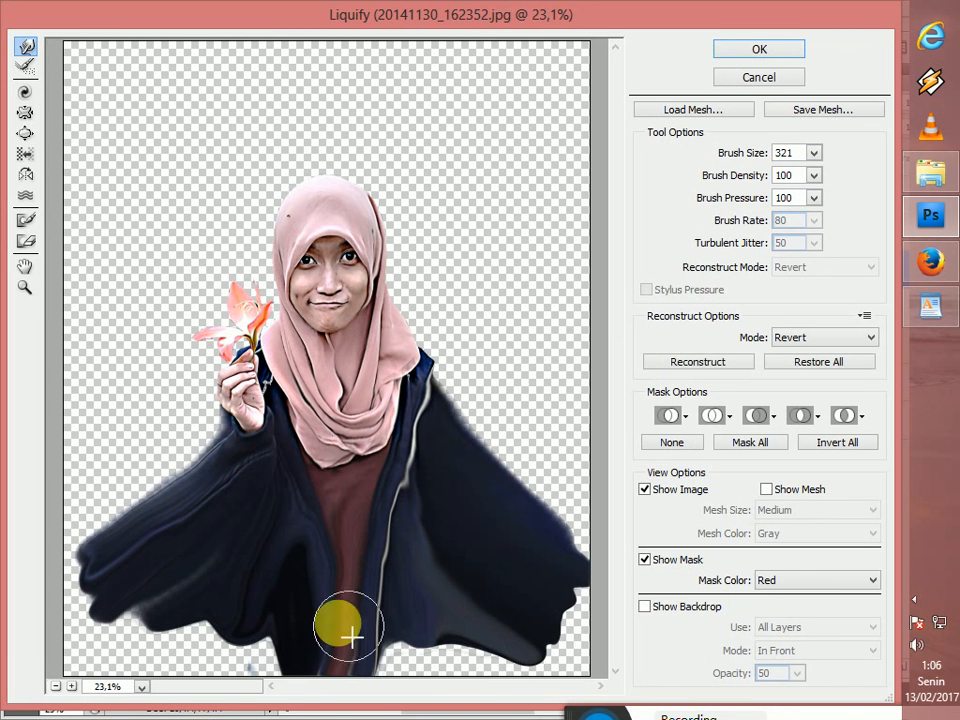
pyautogui.moveTo(258, 618)
pyautogui.mouseDown()
pyautogui.moveTo(240, 641)
pyautogui.moveTo(268, 645)
pyautogui.moveTo(267, 666)
pyautogui.moveTo(356, 668)
pyautogui.moveTo(409, 642)
pyautogui.moveTo(407, 655)
pyautogui.mouseUp()
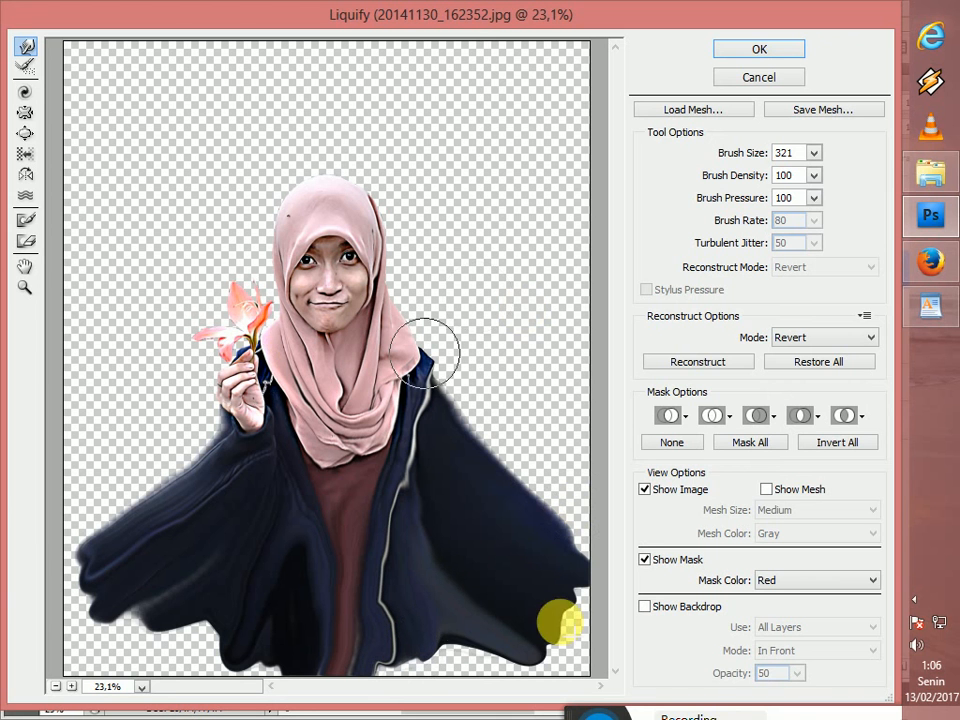
pyautogui.moveTo(97, 652)
pyautogui.mouseDown()
pyautogui.moveTo(153, 635)
pyautogui.moveTo(182, 612)
pyautogui.moveTo(163, 643)
pyautogui.moveTo(220, 624)
pyautogui.moveTo(204, 654)
pyautogui.mouseUp()
pyautogui.click(757, 77)
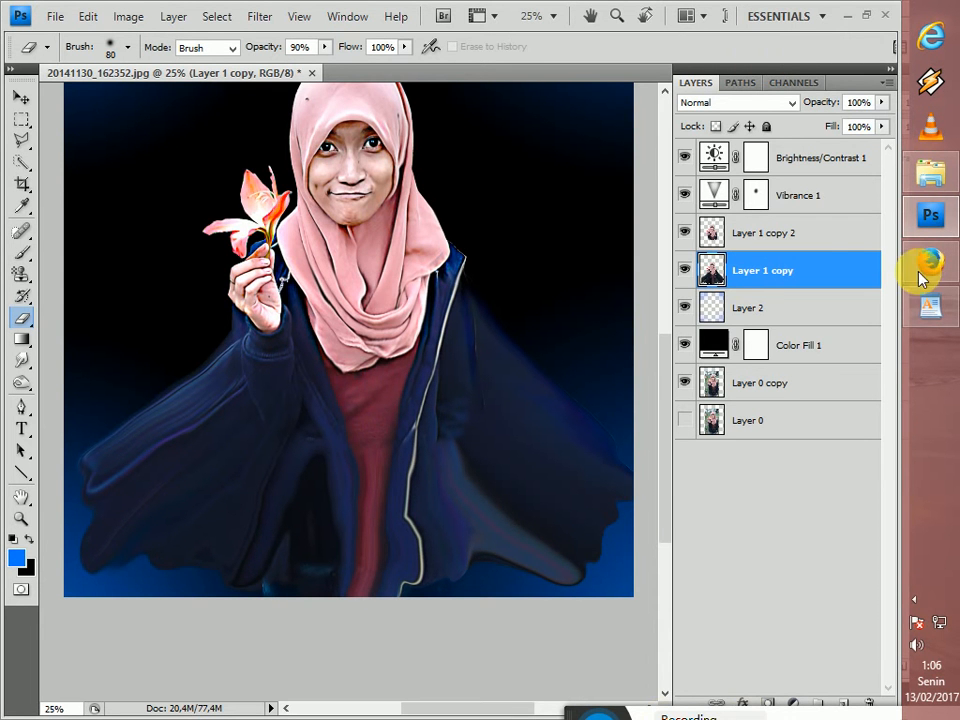
# Step: Dock the Windows taskbar along the bottom edge of the desktop
pyautogui.moveTo(953, 410); pyautogui.dragTo(418, 707)
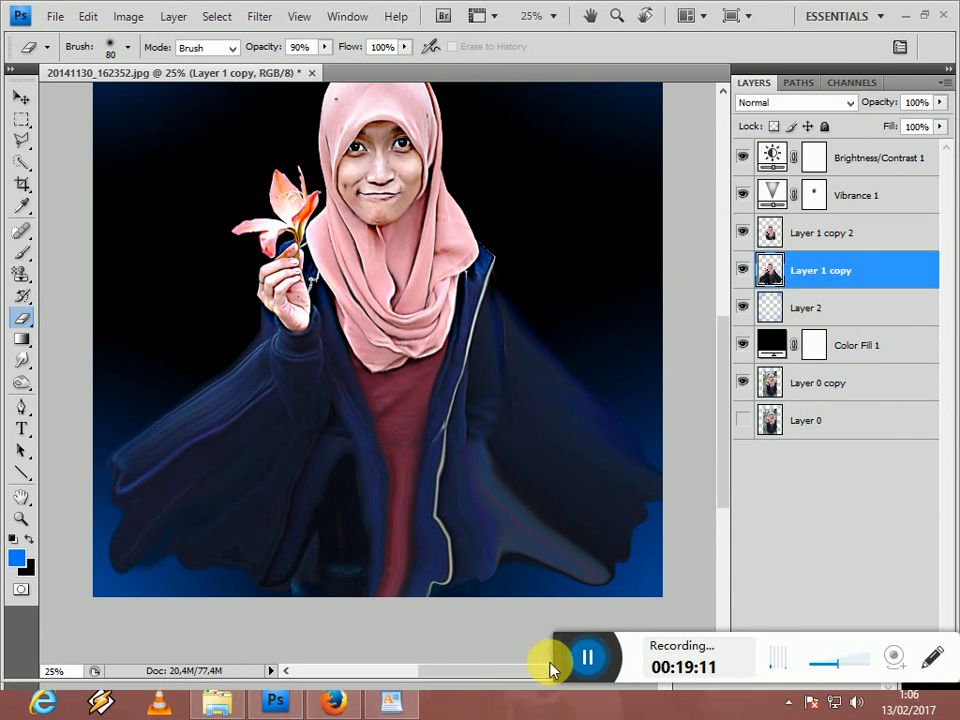
pyautogui.moveTo(561, 647); pyautogui.dragTo(522, 712)
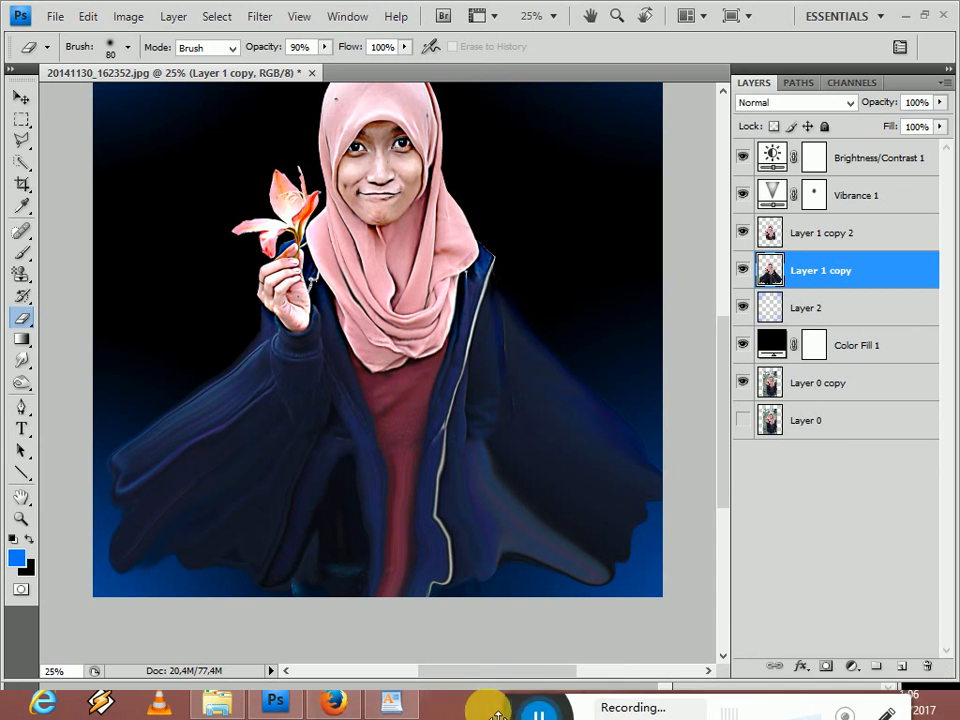
# Step: Try adding a layer mask to Layer 1 copy, and undo it
pyautogui.click(20, 97)
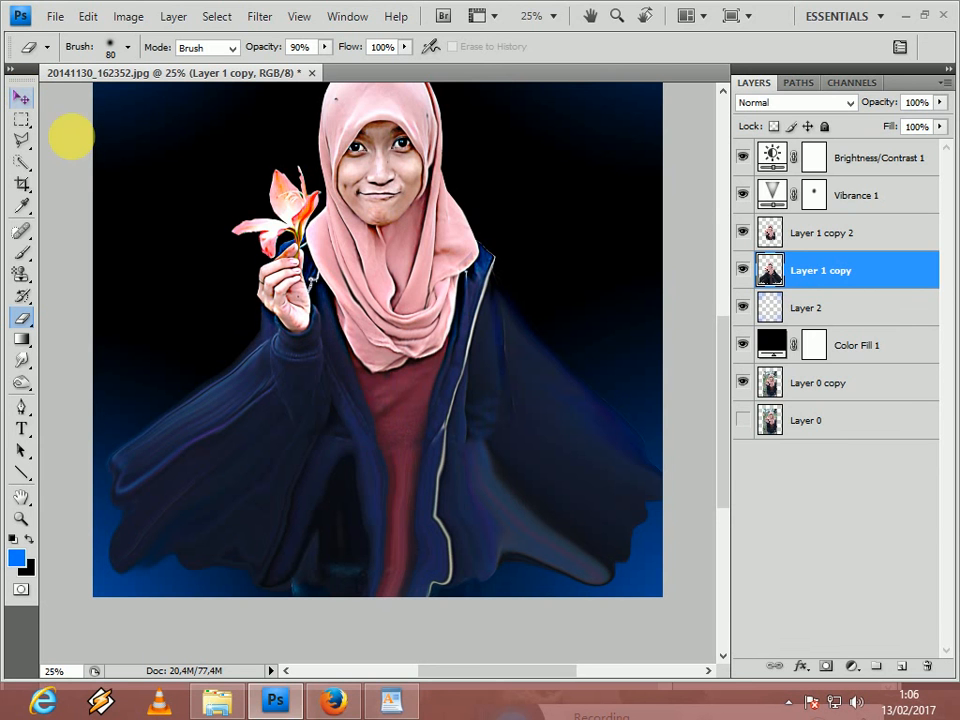
pyautogui.click(826, 668)
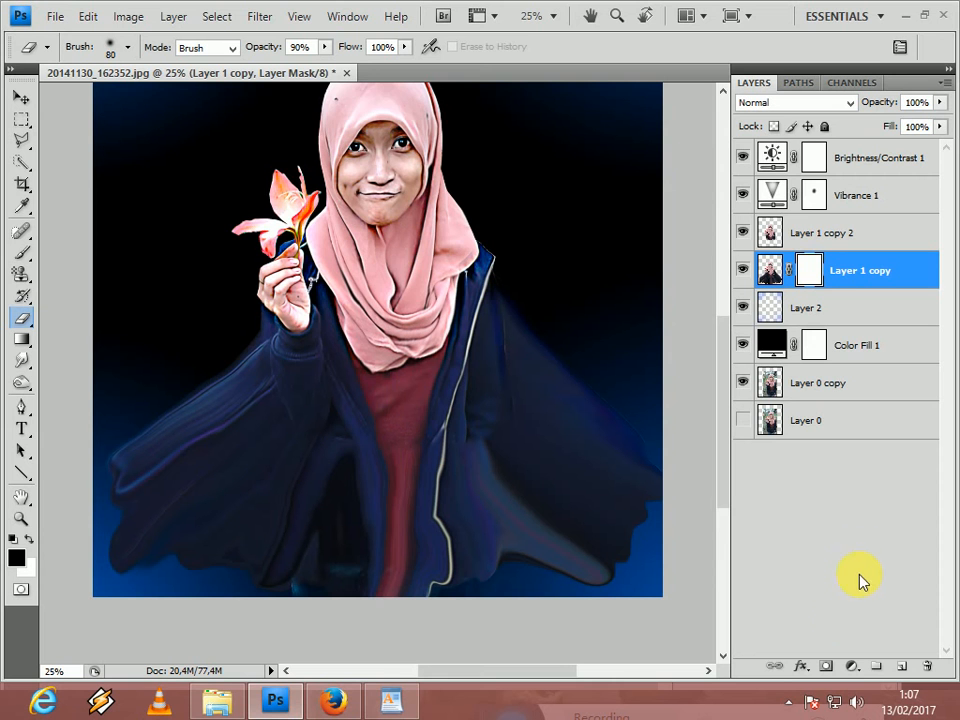
pyautogui.hotkey('ctrl', 'z')
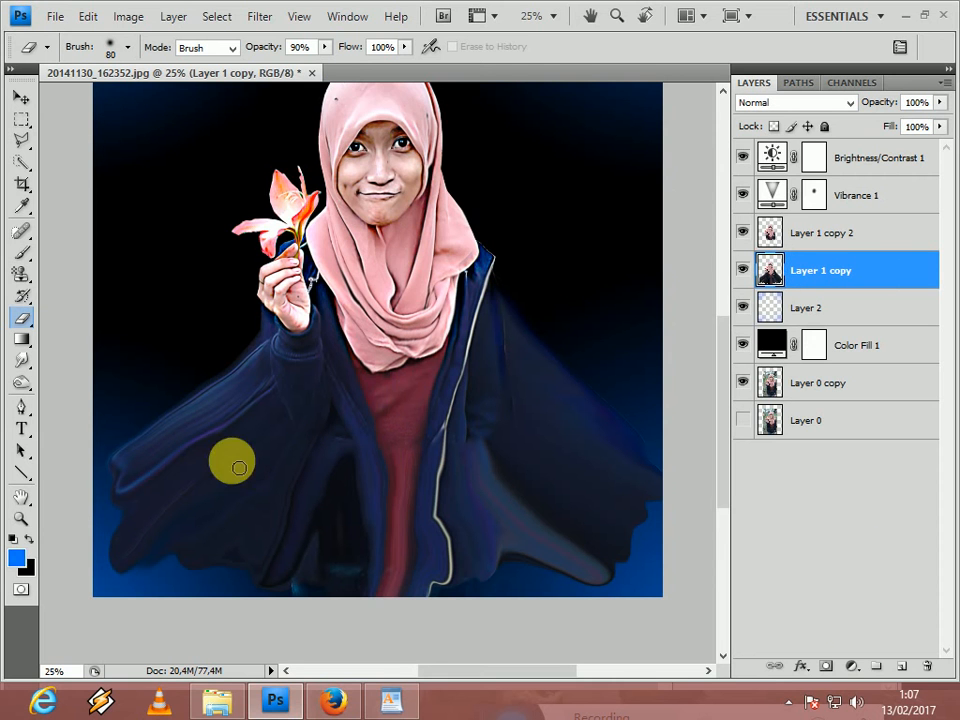
# Step: Reset the foreground and background colours to black and white, and try adding a mask to Layer 1 copy
pyautogui.click(14, 540)
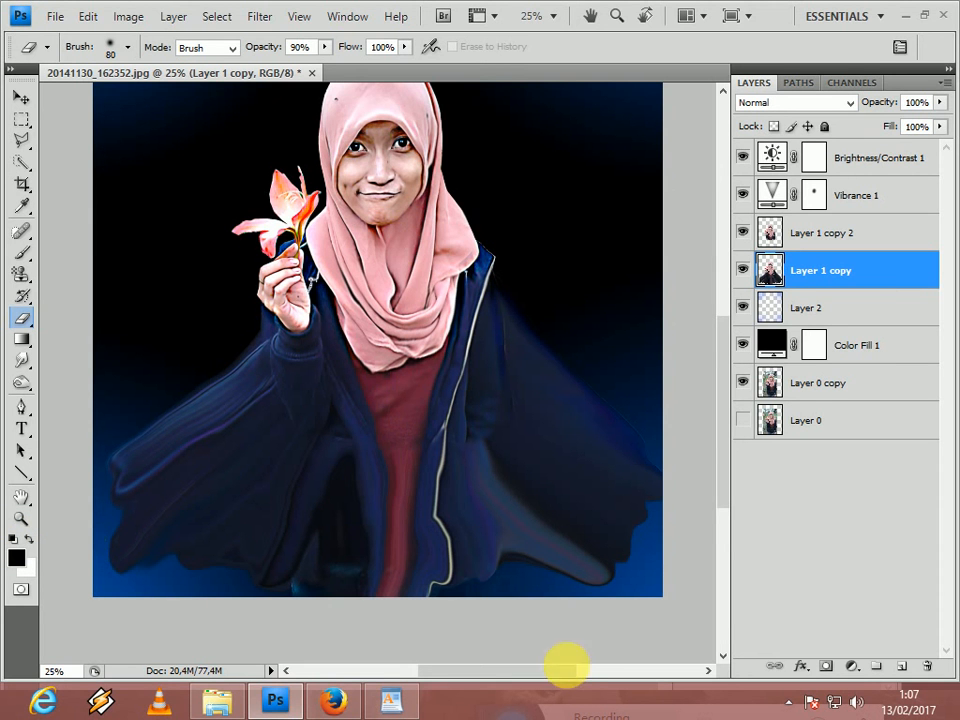
pyautogui.click(827, 666)
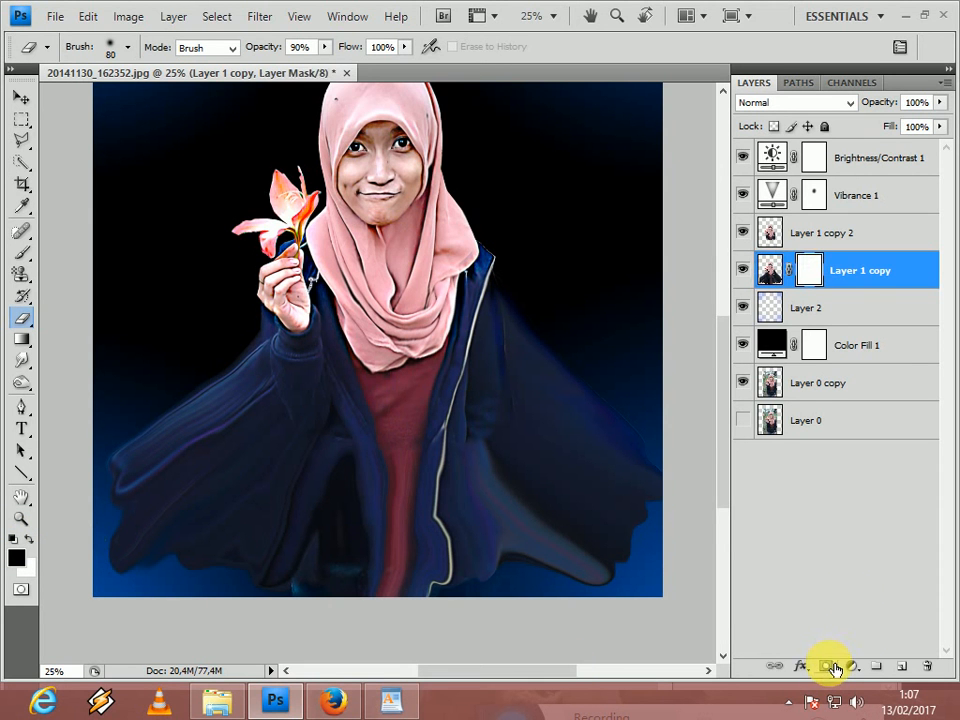
pyautogui.hotkey('ctrl', 'z')
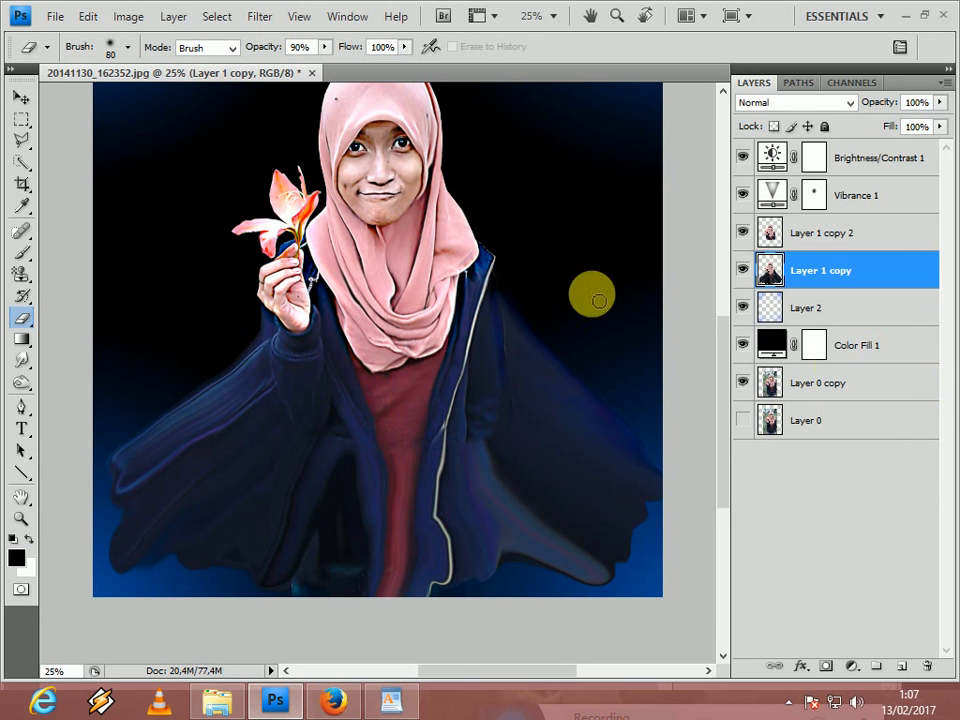
# Step: Outline the woman's head, flower hand and chest with the Polygonal Lasso, and mask Layer 1 copy to that selection
pyautogui.click(20, 141)
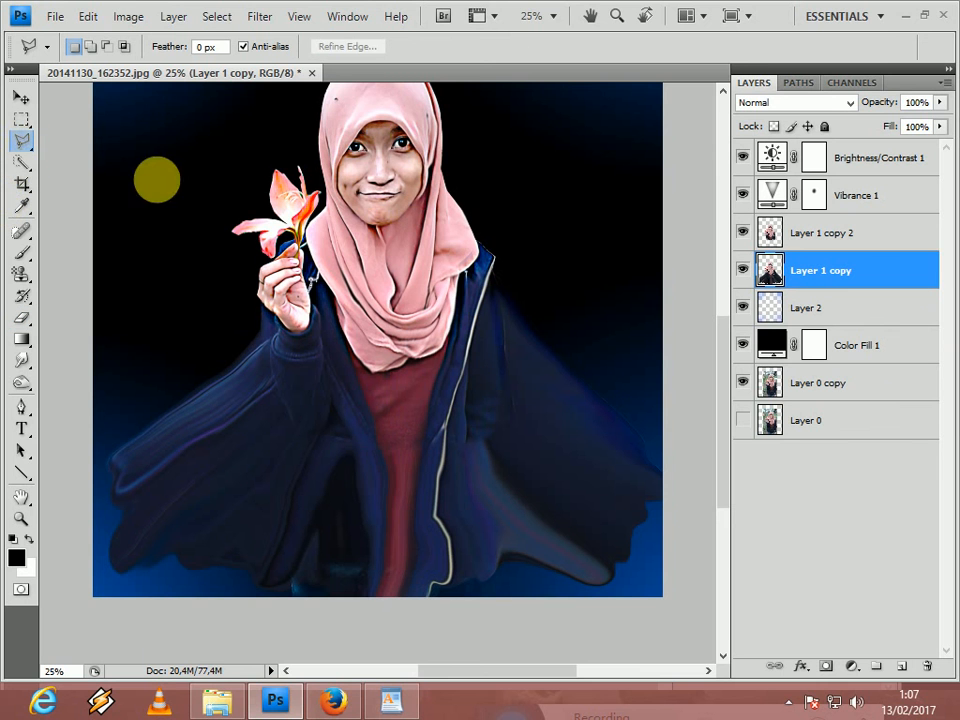
pyautogui.scroll(2, 328, 129)
pyautogui.click(291, 113)
pyautogui.click(213, 320)
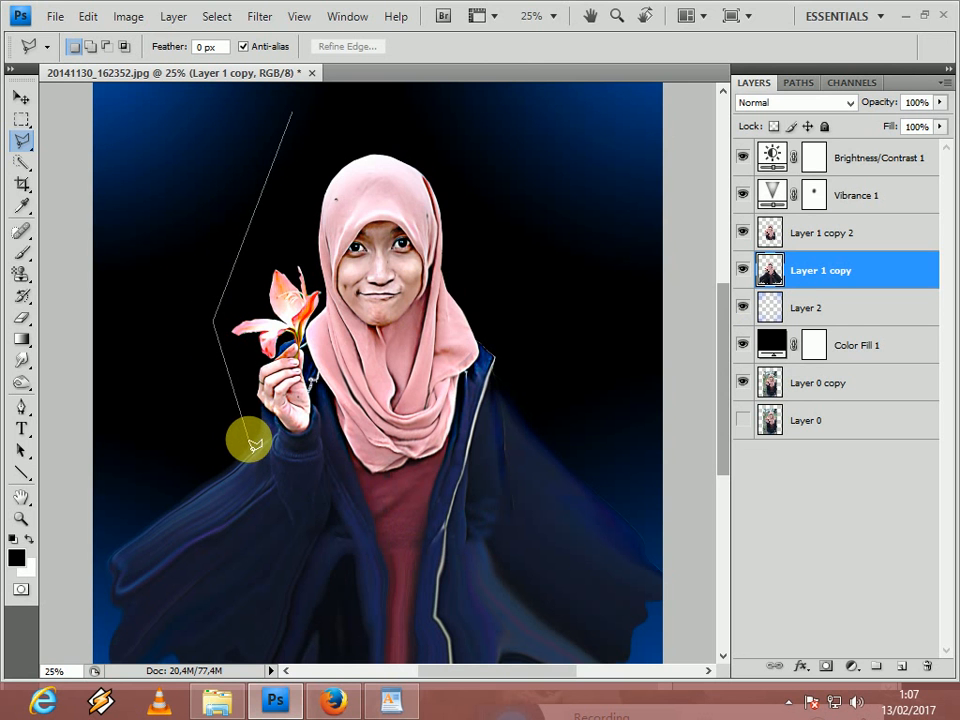
pyautogui.click(251, 446)
pyautogui.click(308, 503)
pyautogui.click(463, 498)
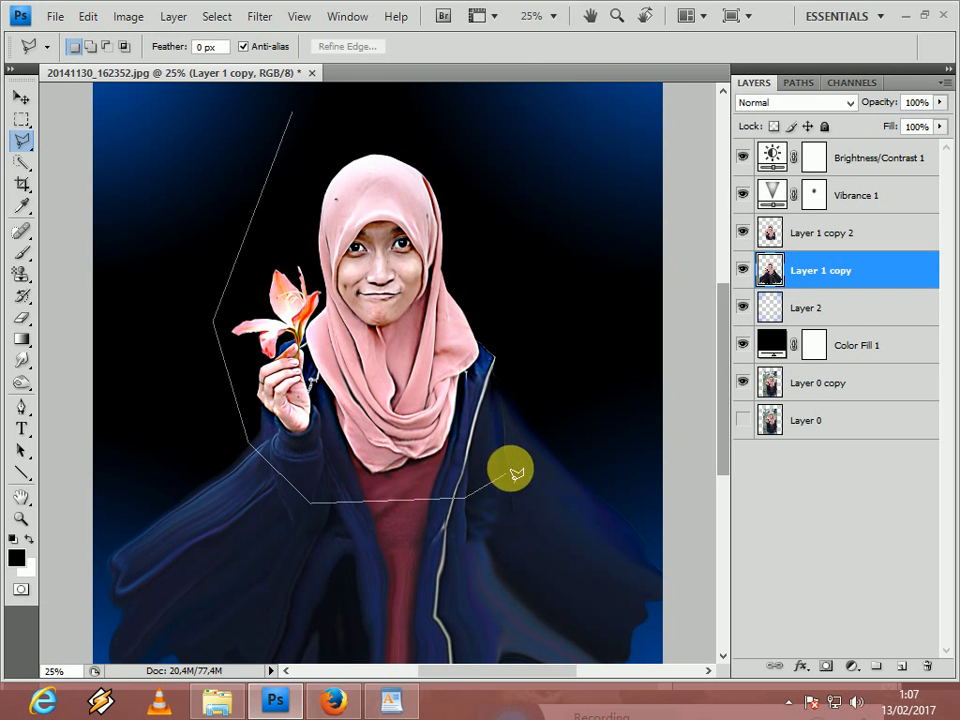
pyautogui.click(572, 425)
pyautogui.click(556, 330)
pyautogui.click(477, 189)
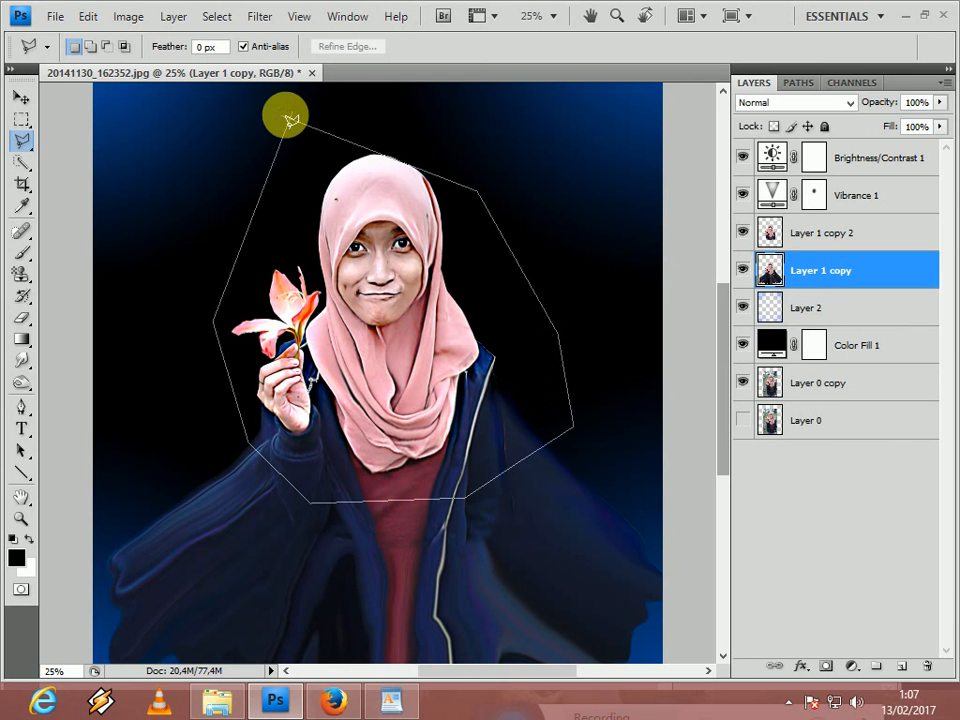
pyautogui.click(293, 117)
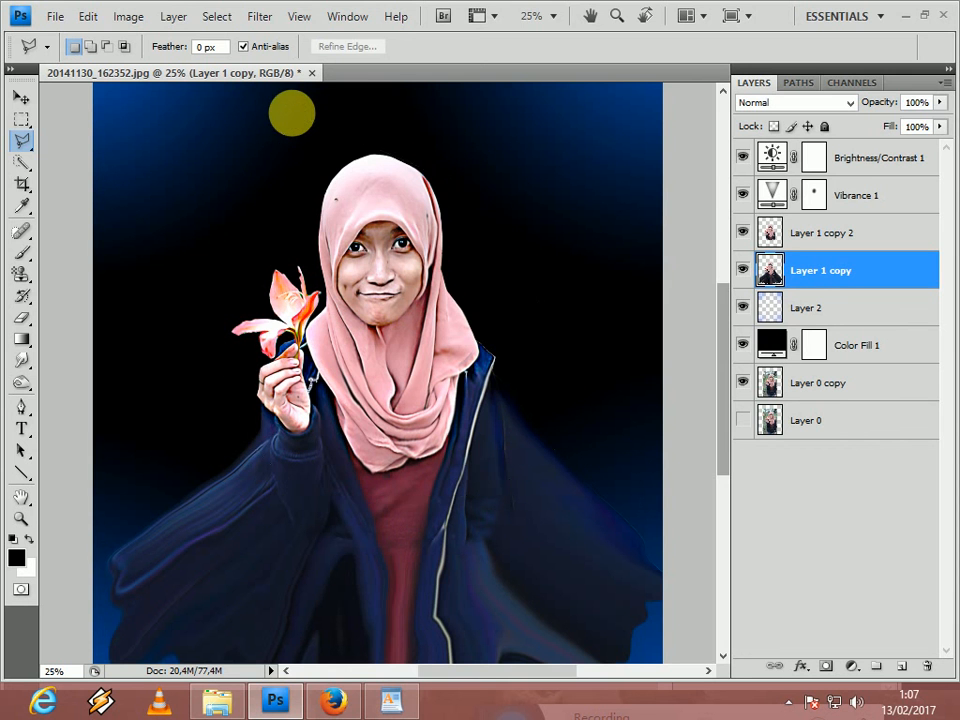
pyautogui.click(827, 666)
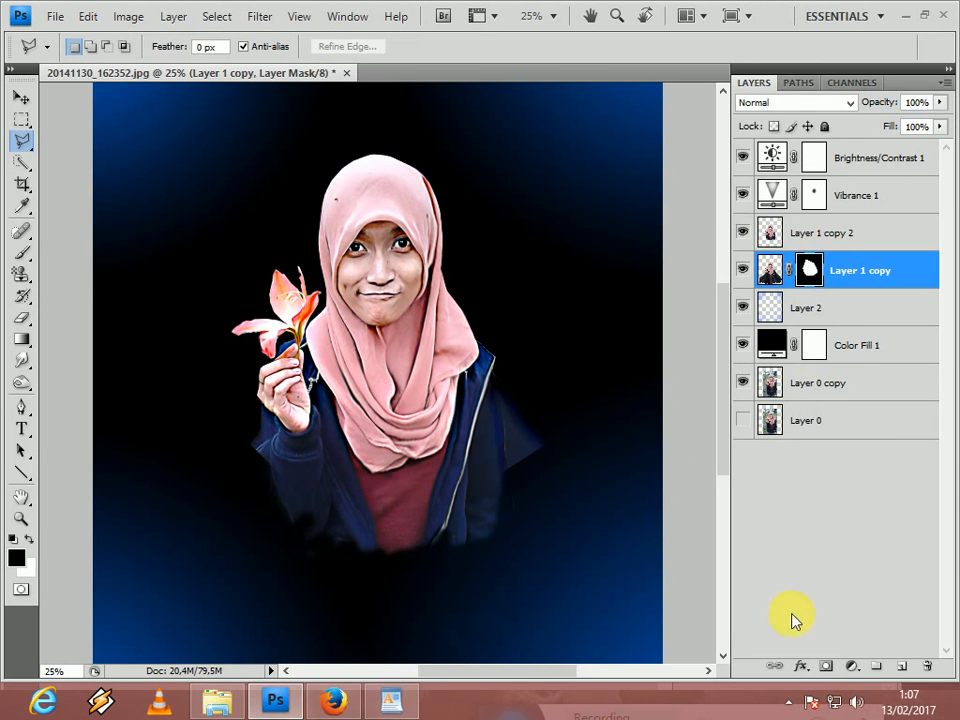
# Step: Add a blank layer mask to Layer 1 copy 2
pyautogui.click(845, 239)
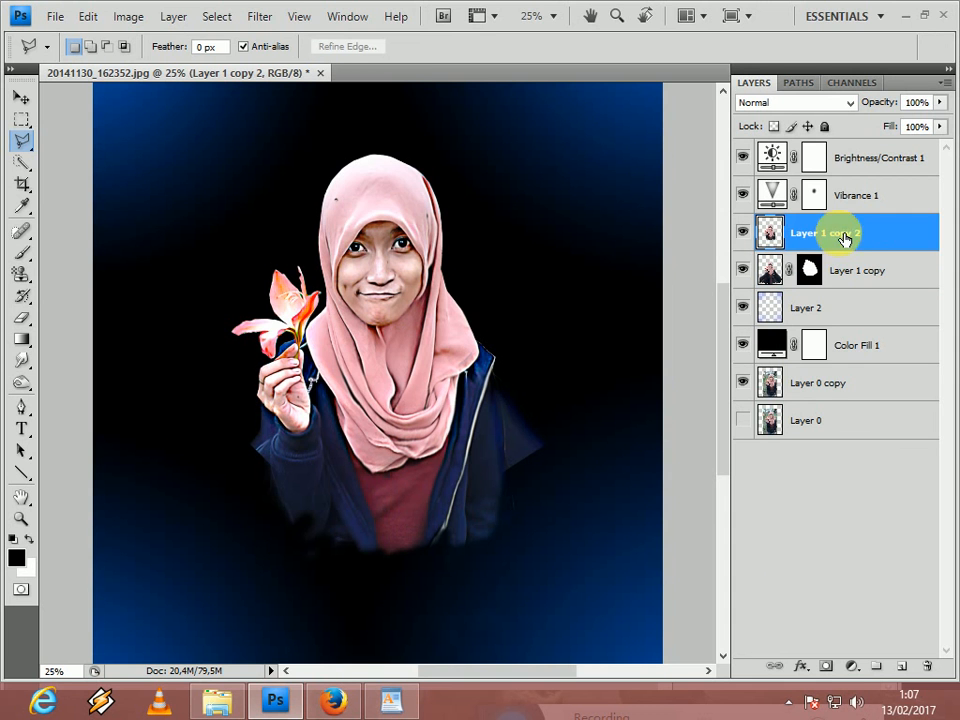
pyautogui.click(826, 666)
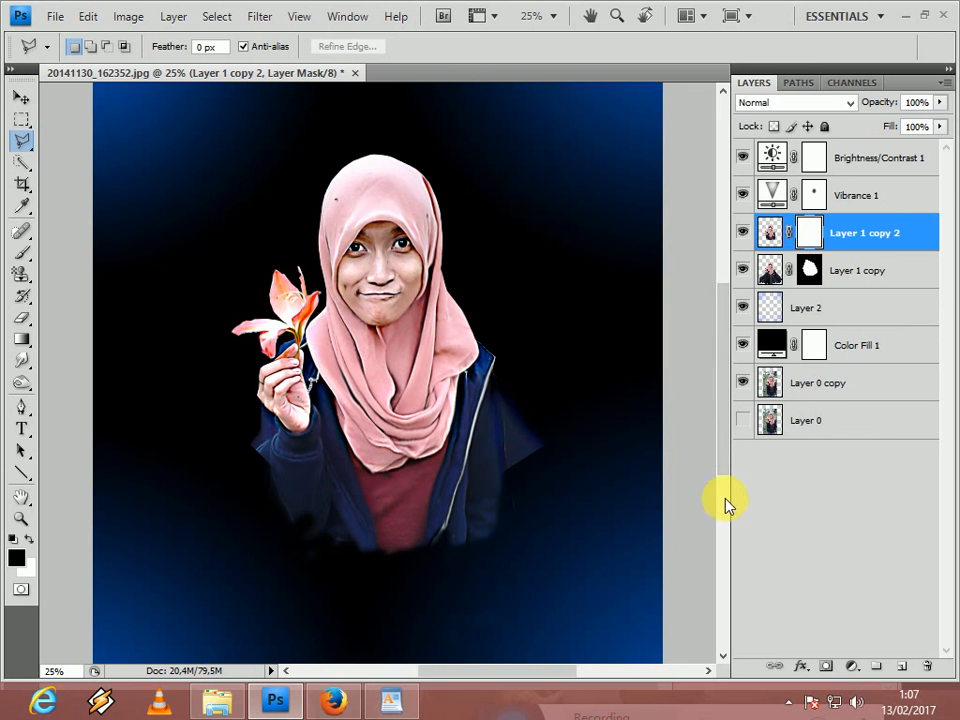
pyautogui.moveTo(725, 456); pyautogui.dragTo(727, 483)
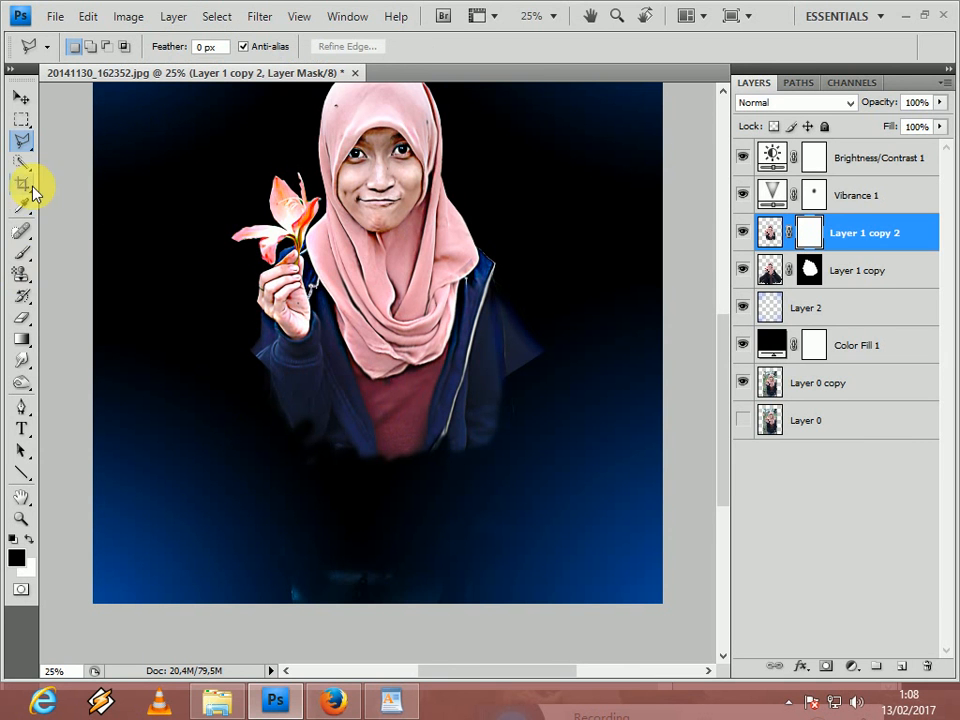
# Step: Switch to the Brush tool, try several splatter tips and settle on the 948 px splash tip
pyautogui.click(22, 297)
pyautogui.click(23, 254)
pyautogui.click(128, 47)
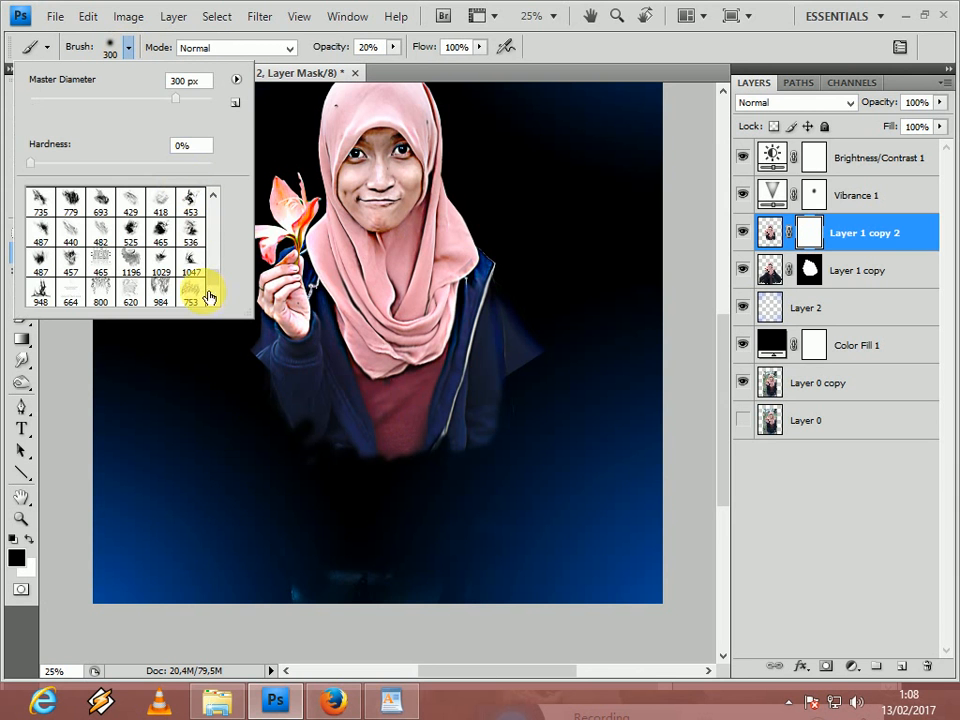
pyautogui.click(199, 292)
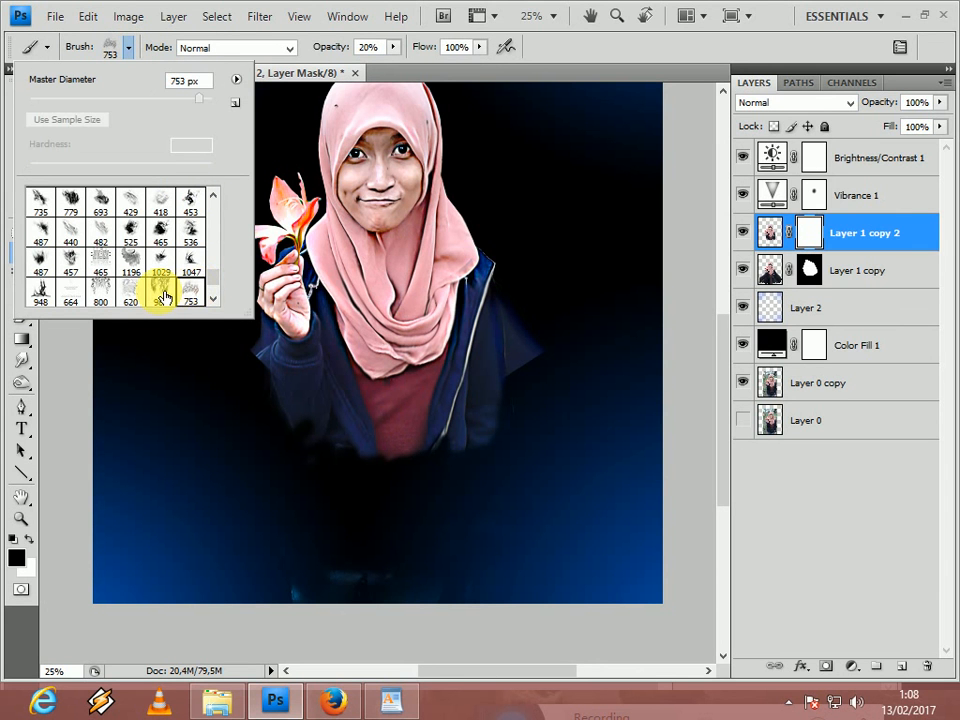
pyautogui.click(190, 292)
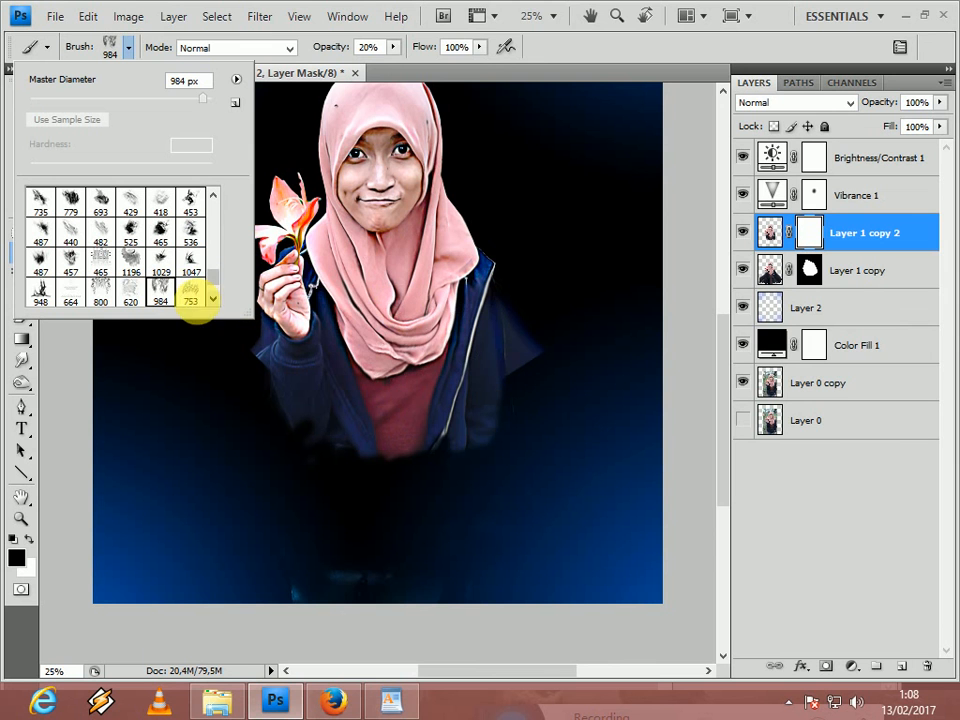
pyautogui.click(100, 292)
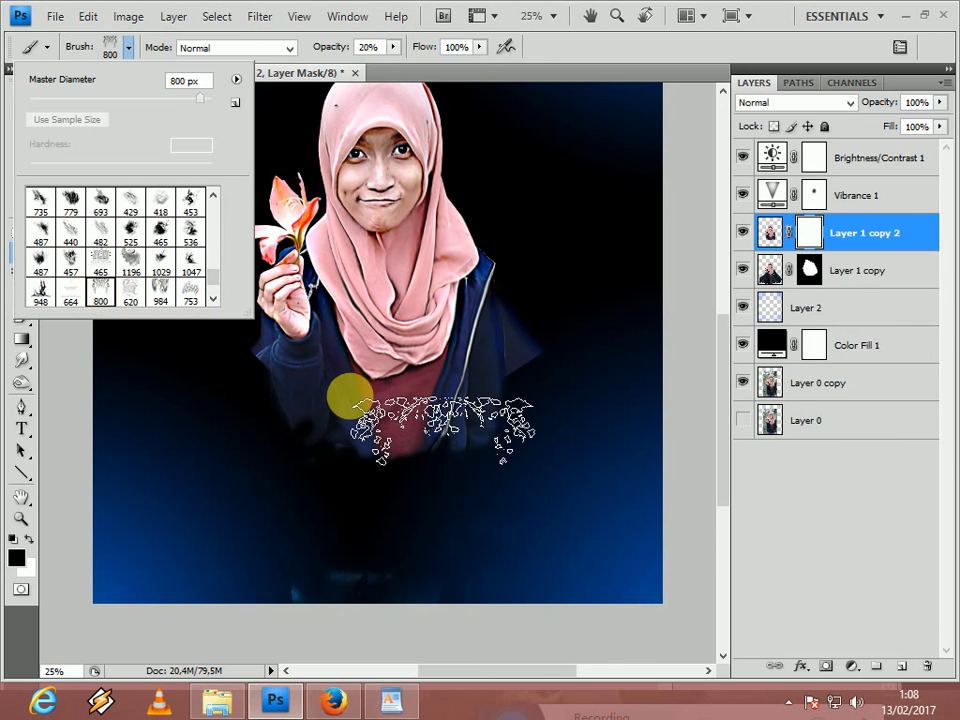
pyautogui.click(40, 292)
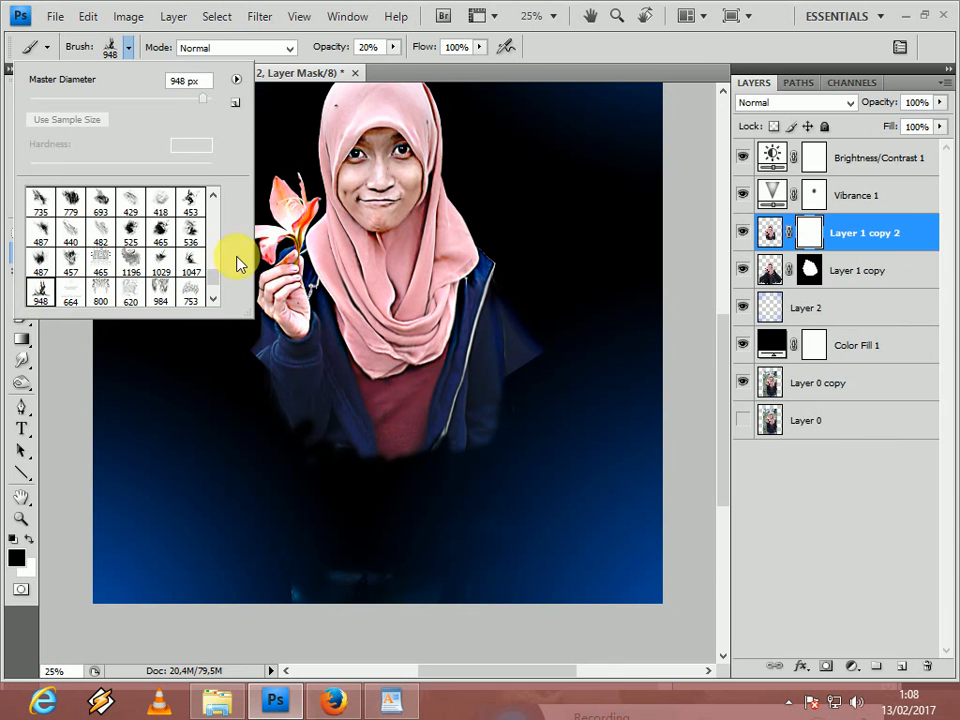
# Step: Make Layer 1 copy's layer mask active for painting and swap the foreground colour to white
pyautogui.click(926, 445)
pyautogui.click(845, 280)
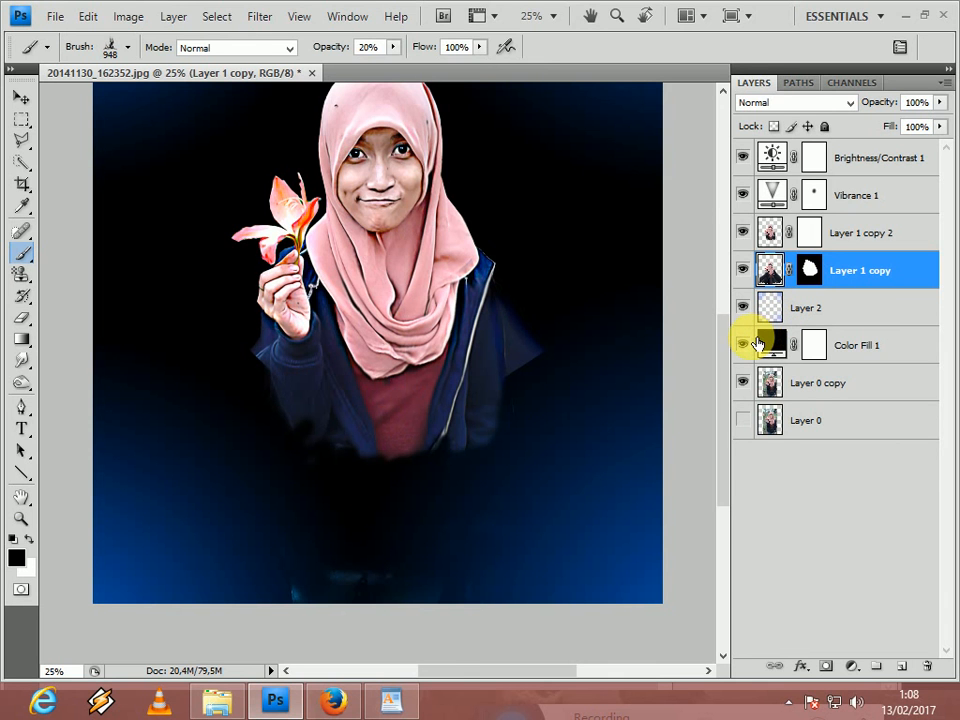
pyautogui.hotkey('alt', ']')
pyautogui.click(812, 281)
pyautogui.doubleClick(812, 281)
pyautogui.click(550, 238)
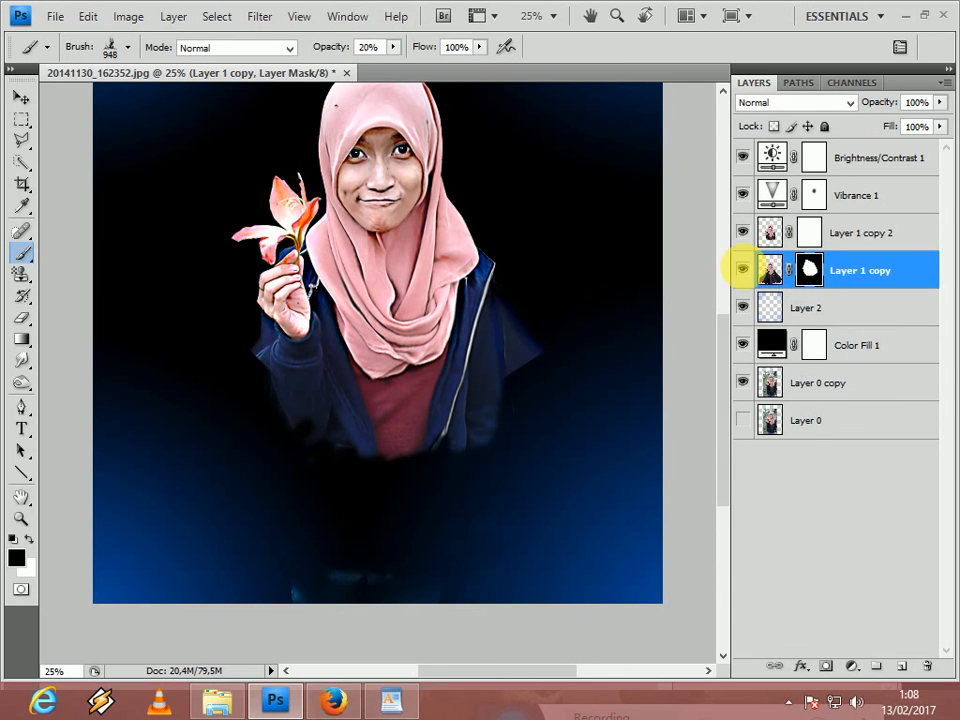
pyautogui.moveTo(812, 275); pyautogui.dragTo(20, 518)
pyautogui.click(29, 538)
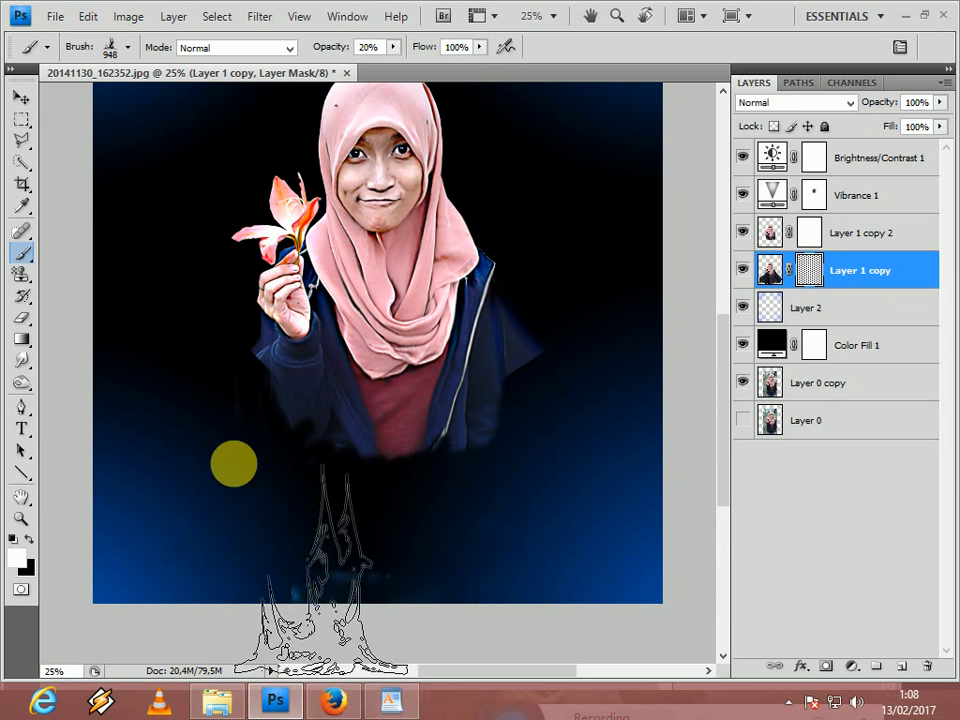
# Step: Try painting splashes at 20% opacity below the jacket on Layer 1 copy's mask, and undo them
pyautogui.click(234, 463)
pyautogui.moveTo(325, 455)
pyautogui.mouseDown()
pyautogui.moveTo(474, 480)
pyautogui.moveTo(419, 474)
pyautogui.mouseUp()
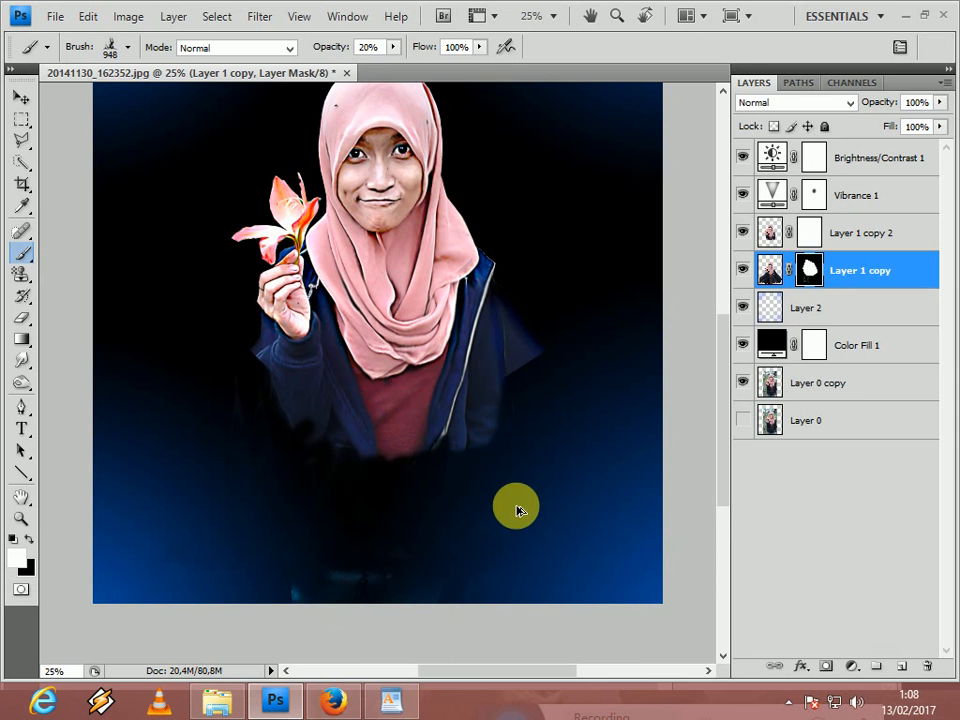
pyautogui.hotkey('alt', ']')
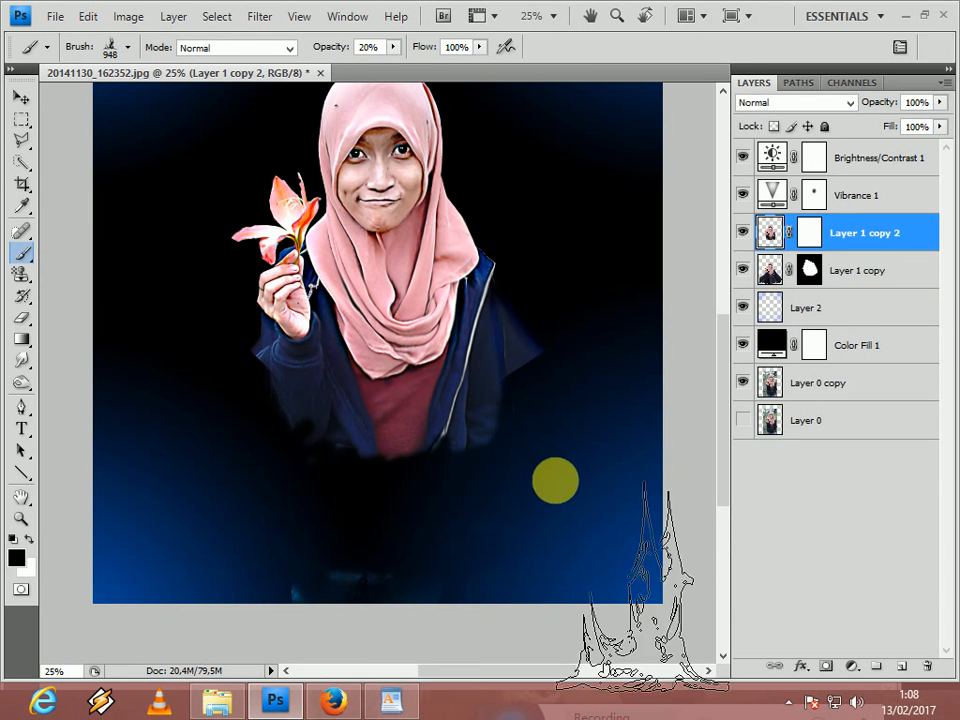
# Step: Reselect Layer 1 copy's layer mask and set the brush opacity to 100%
pyautogui.click(818, 281)
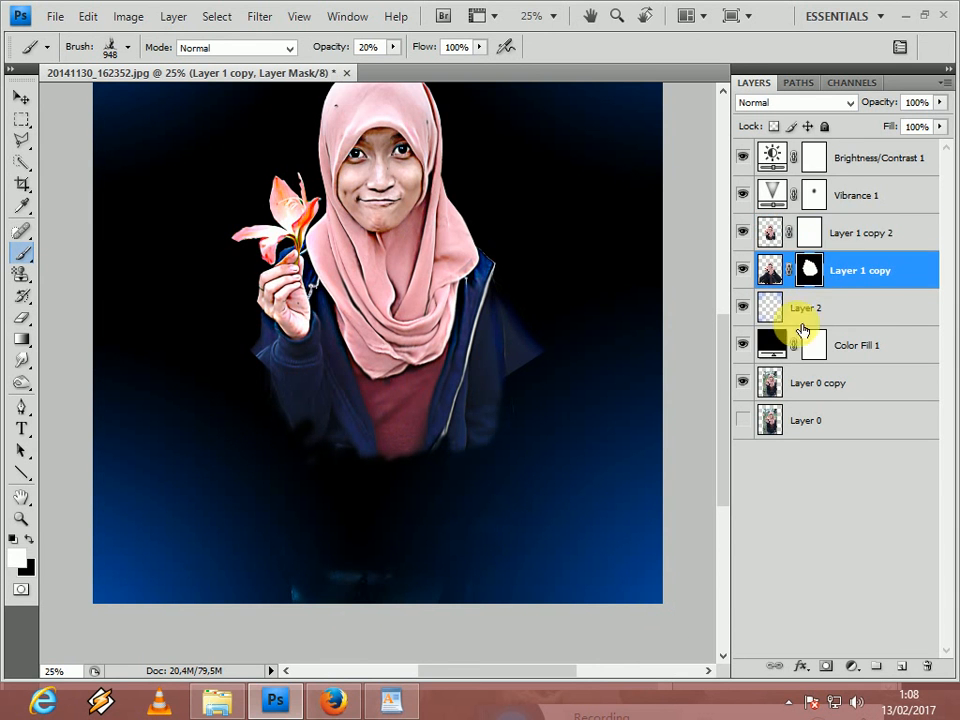
pyautogui.click(13, 558)
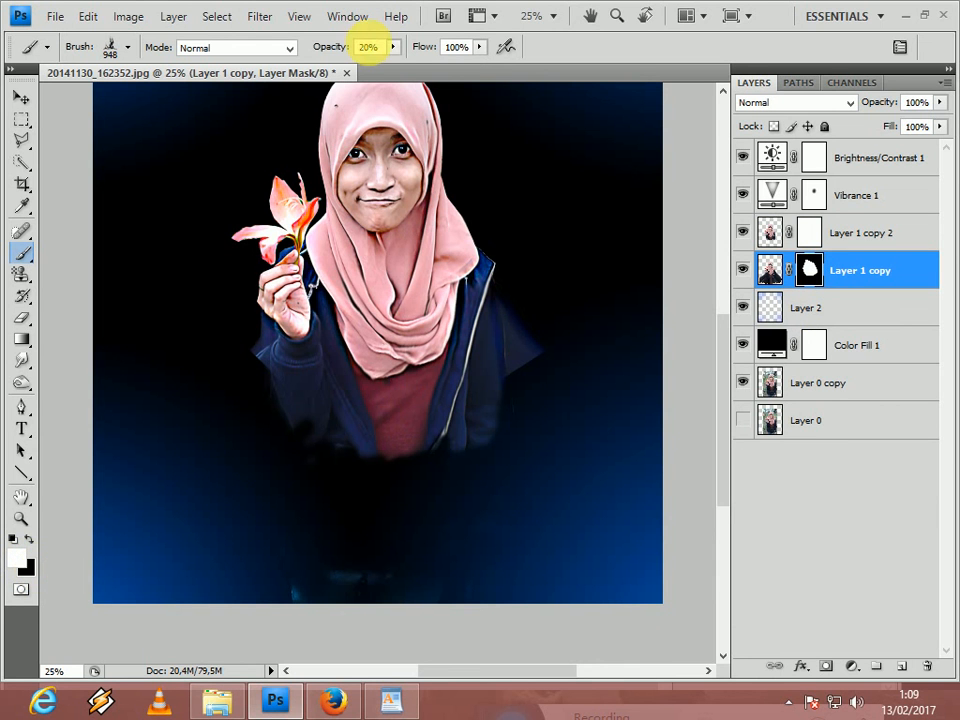
pyautogui.click(391, 48)
pyautogui.moveTo(481, 58); pyautogui.dragTo(489, 54)
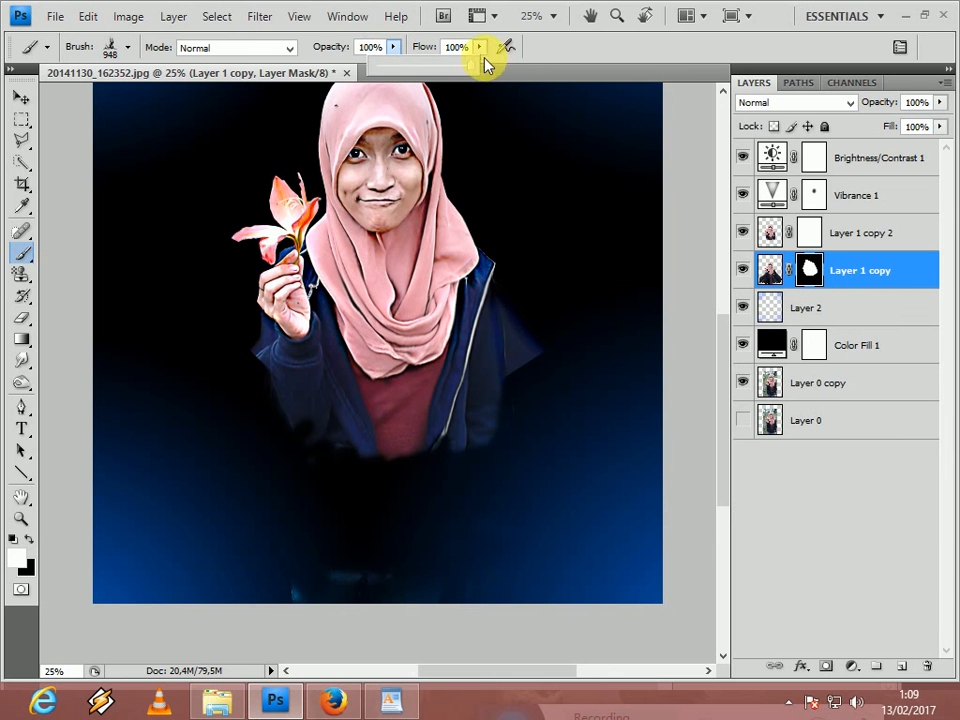
# Step: Show the Brushes palette as a floating window over the workspace and dock the Layers palette back in place
pyautogui.click(330, 24)
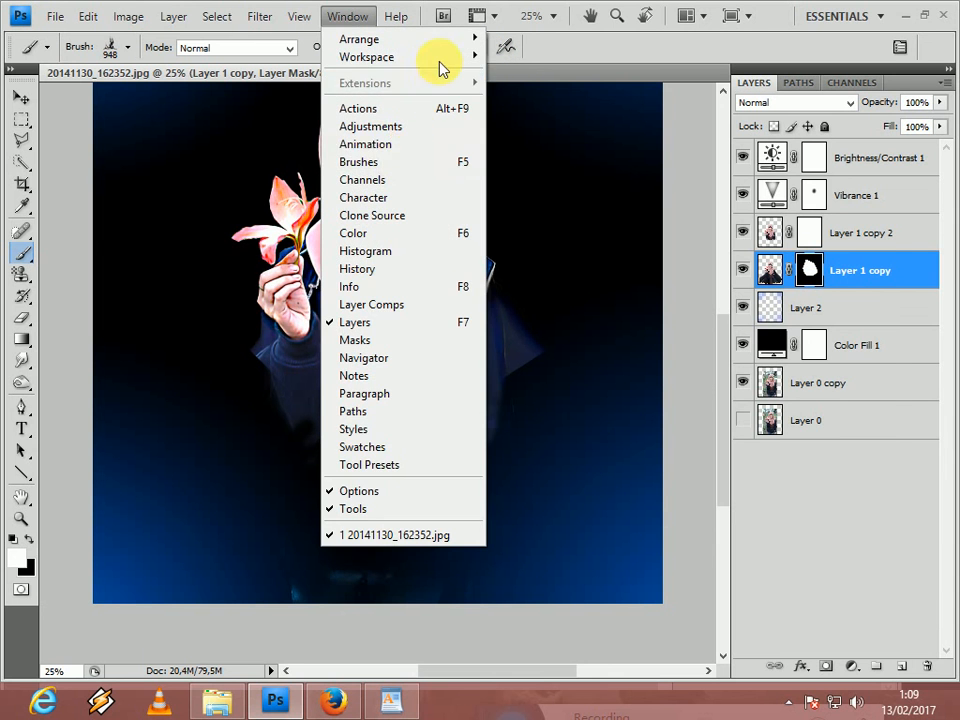
pyautogui.click(378, 162)
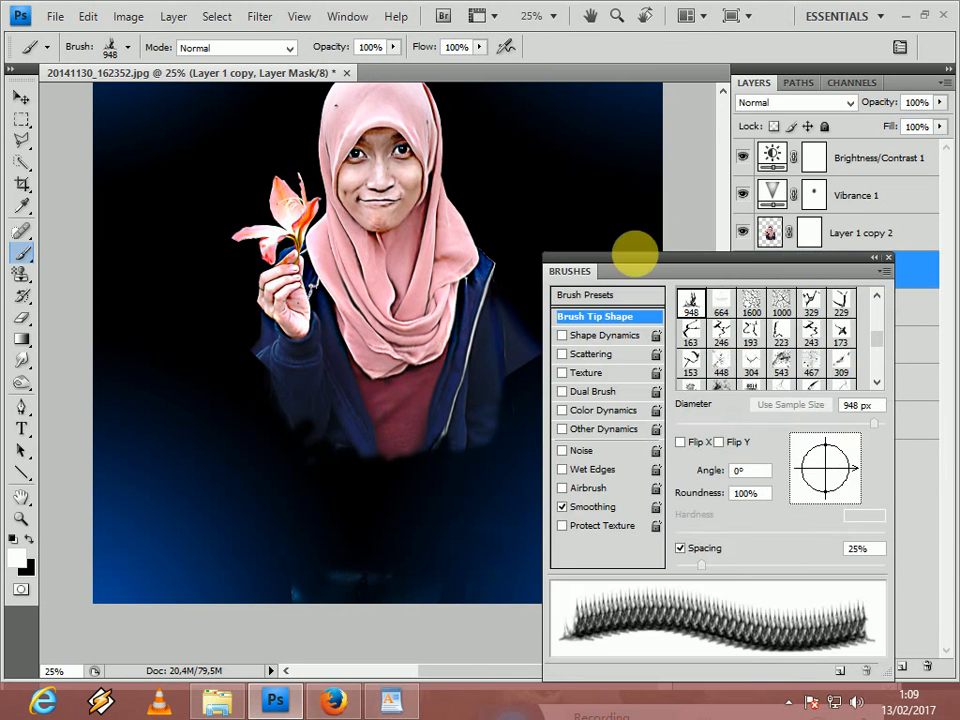
pyautogui.moveTo(718, 178); pyautogui.dragTo(725, 164)
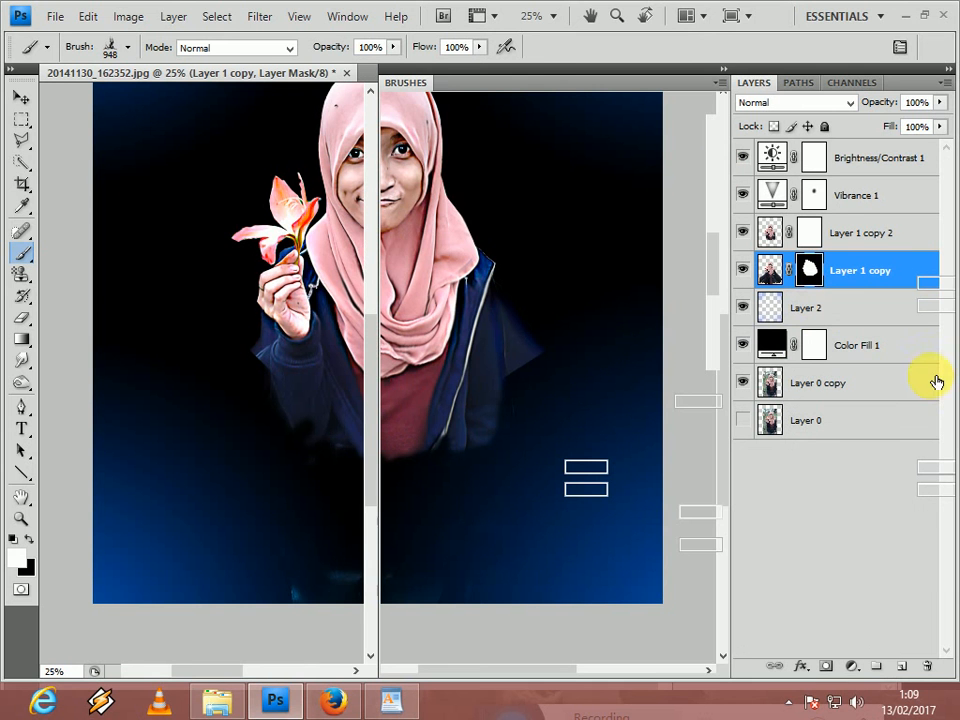
pyautogui.click(424, 86)
pyautogui.moveTo(440, 95)
pyautogui.mouseDown()
pyautogui.moveTo(465, 101)
pyautogui.moveTo(465, 110)
pyautogui.moveTo(662, 154)
pyautogui.moveTo(652, 155)
pyautogui.mouseUp()
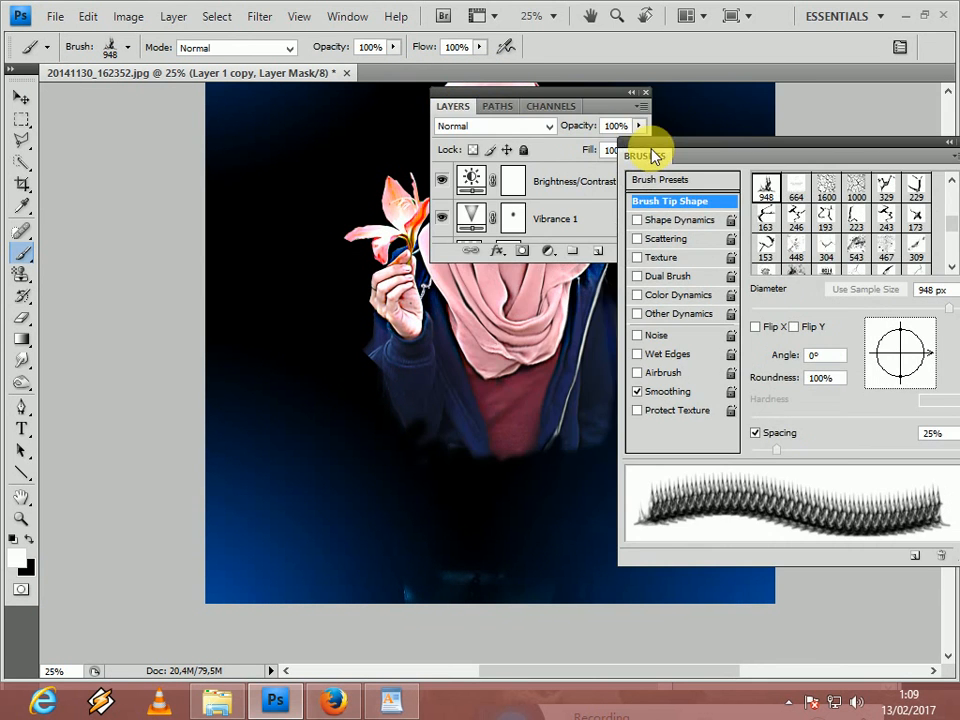
pyautogui.moveTo(476, 90)
pyautogui.mouseDown()
pyautogui.moveTo(788, 98)
pyautogui.moveTo(836, 90)
pyautogui.moveTo(797, 101)
pyautogui.moveTo(940, 108)
pyautogui.mouseUp()
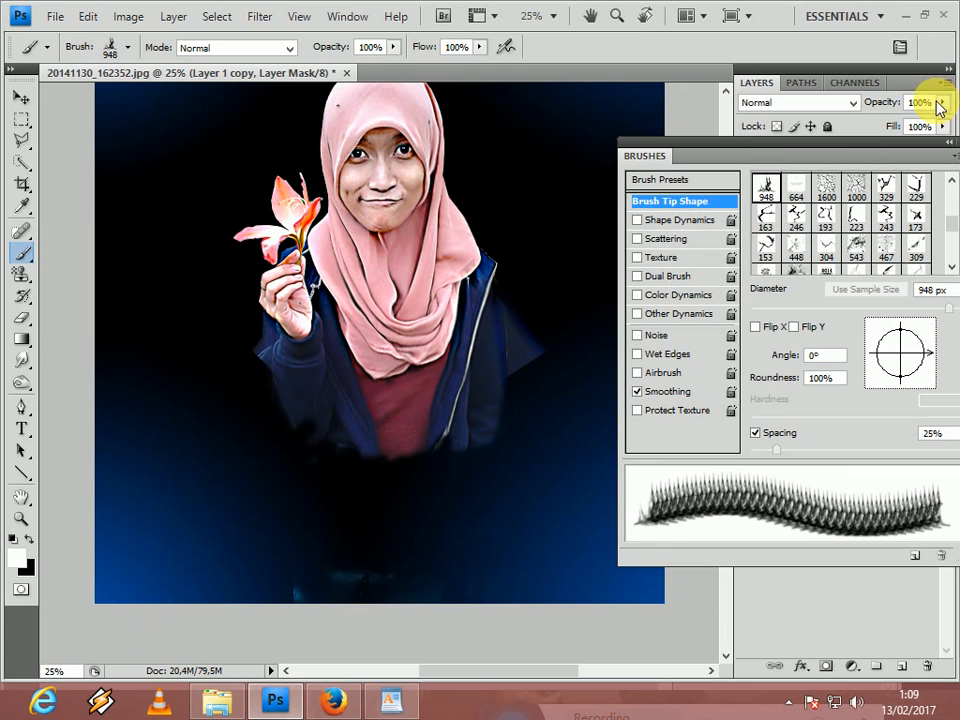
# Step: Stamp white splashes on Layer 1 copy's mask below the shirt and jacket hem, rotating the 948 px tip to -156° and -119°
pyautogui.moveTo(928, 364); pyautogui.dragTo(908, 402)
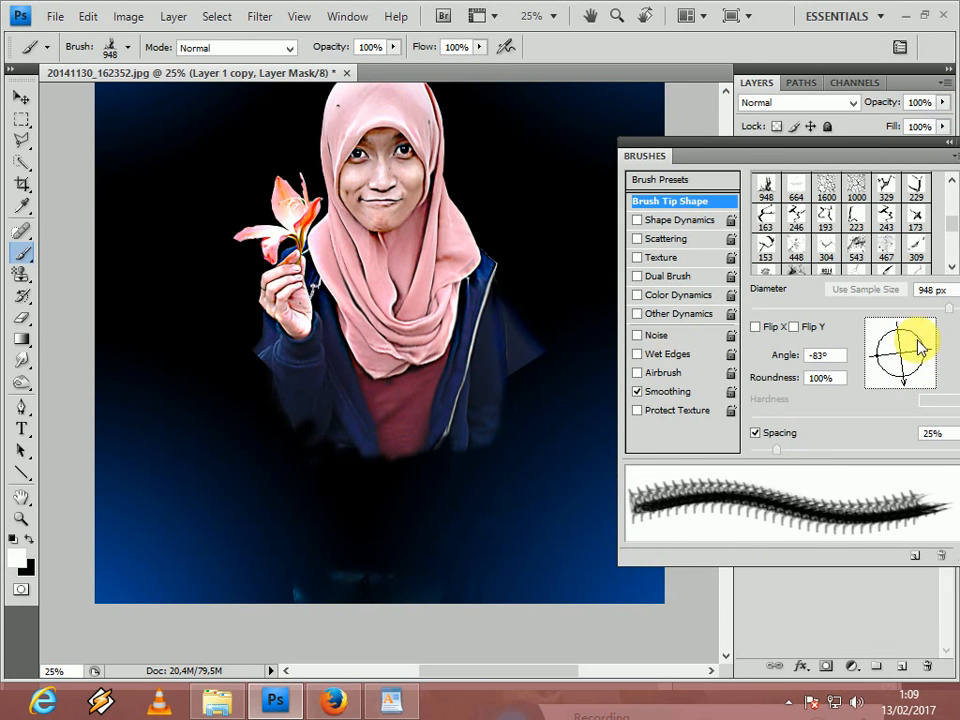
pyautogui.moveTo(889, 355)
pyautogui.mouseDown()
pyautogui.moveTo(880, 380)
pyautogui.moveTo(872, 364)
pyautogui.mouseUp()
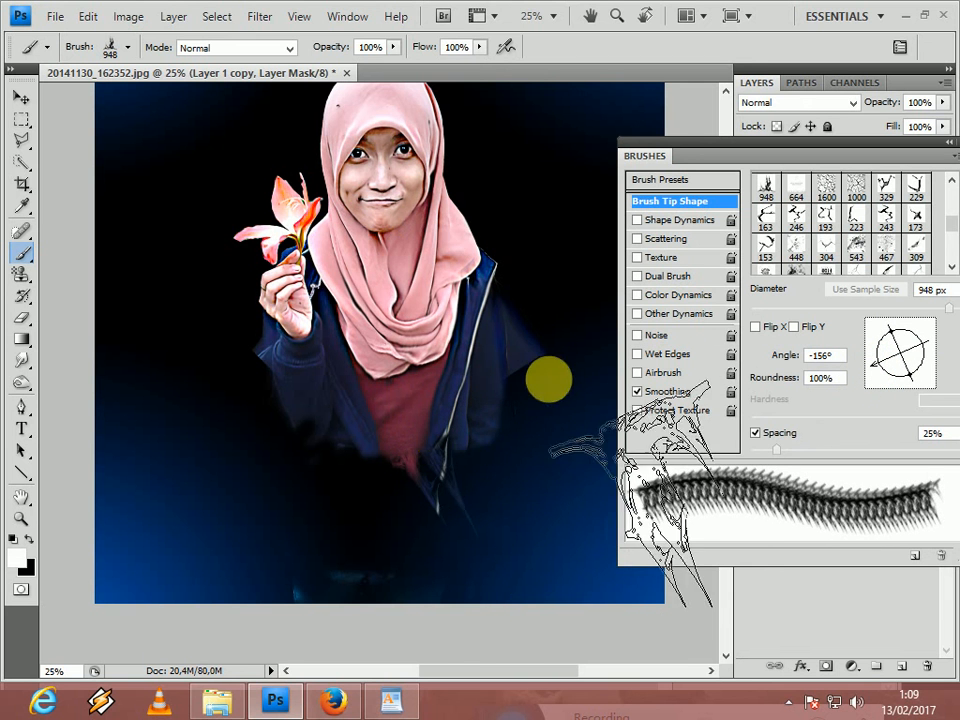
pyautogui.moveTo(872, 375)
pyautogui.mouseDown()
pyautogui.moveTo(842, 356)
pyautogui.moveTo(868, 412)
pyautogui.mouseUp()
pyautogui.click(497, 420)
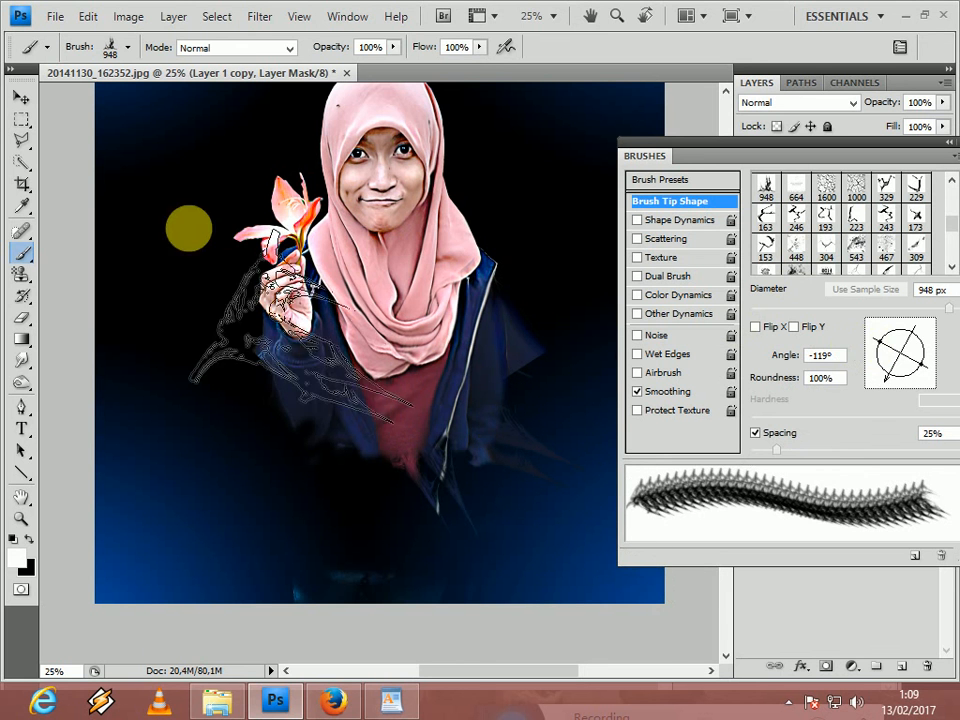
# Step: Stamp a white splash on Layer 1 copy's mask beside the flower-side sleeve using the 453 px tip
pyautogui.click(111, 47)
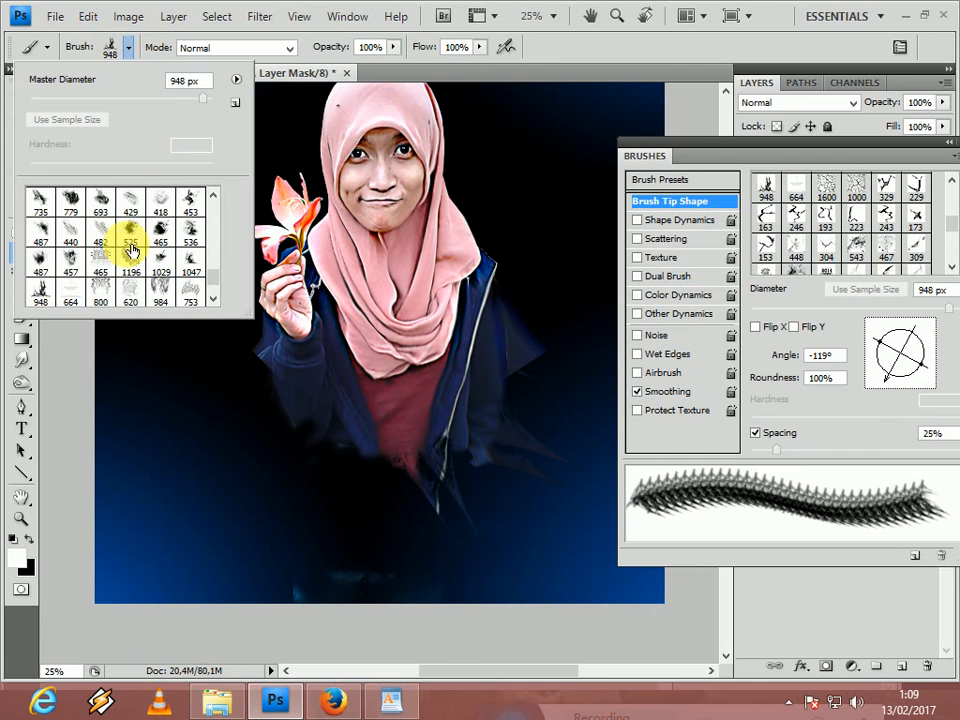
pyautogui.click(70, 238)
pyautogui.click(45, 230)
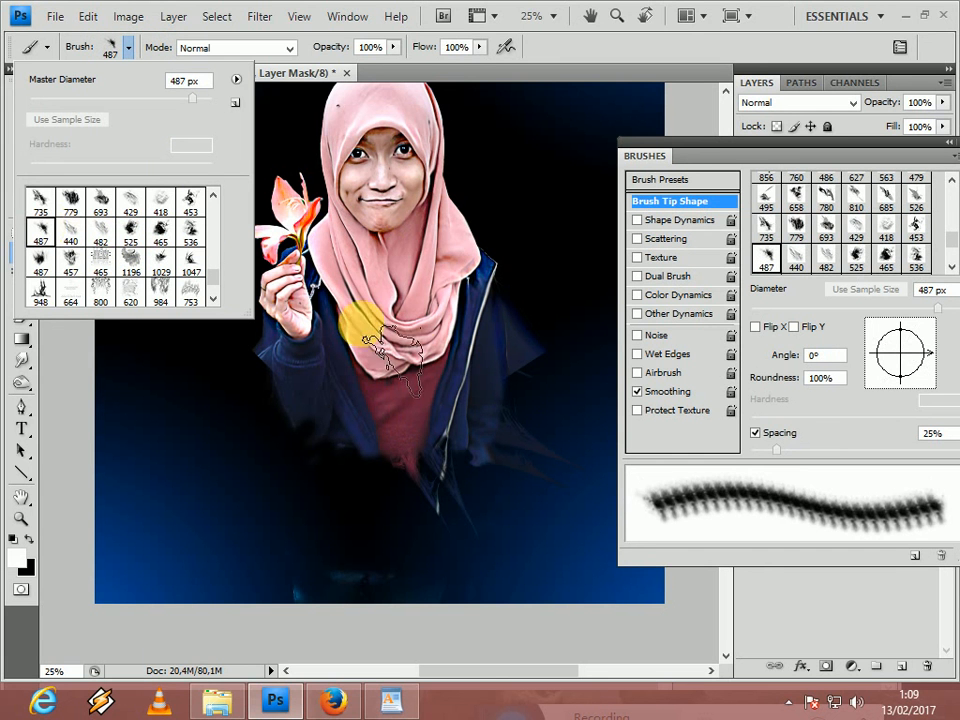
pyautogui.click(42, 208)
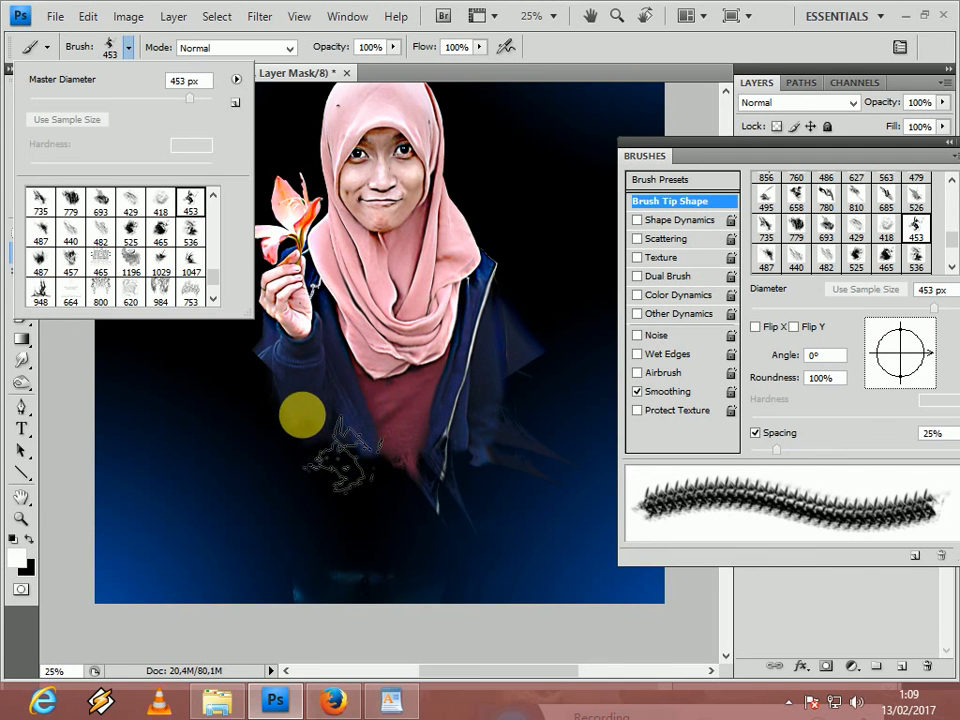
pyautogui.click(304, 414)
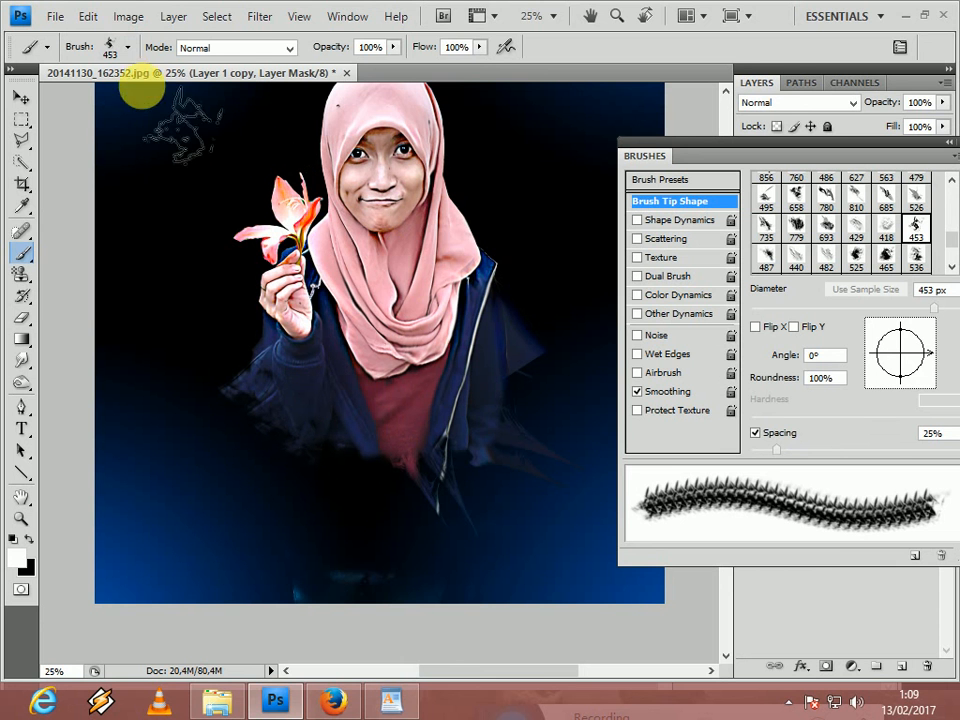
# Step: Stamp splashes below the flower-side sleeve with the 163 px tip enlarged to 500 px and rotated to -52°
pyautogui.click(118, 52)
pyautogui.moveTo(215, 273)
pyautogui.mouseDown()
pyautogui.moveTo(210, 253)
pyautogui.moveTo(222, 232)
pyautogui.mouseUp()
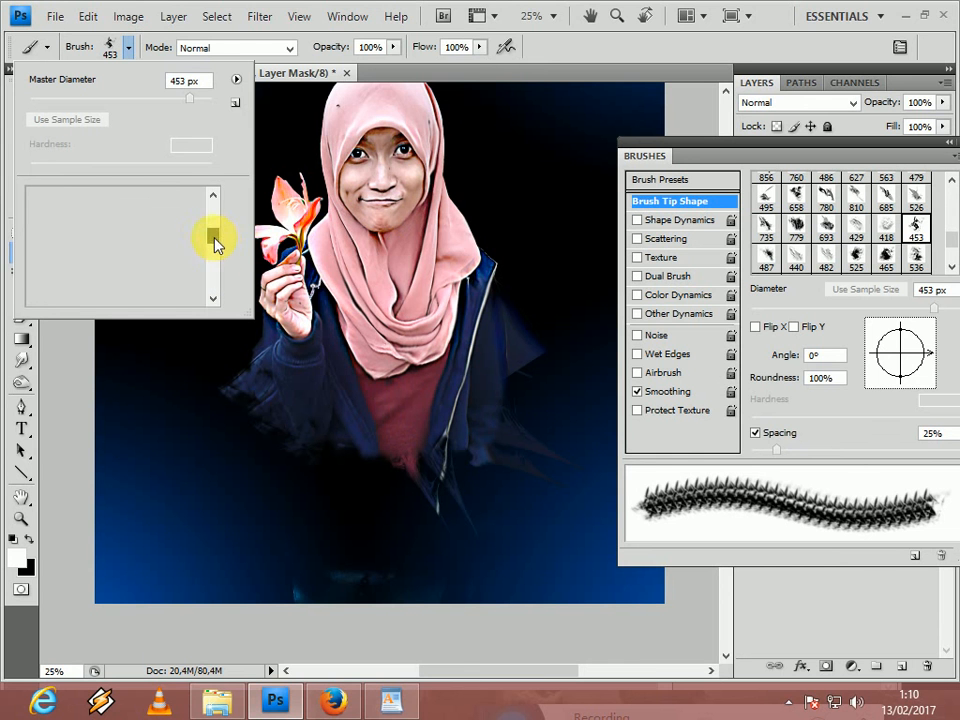
pyautogui.moveTo(214, 236)
pyautogui.mouseDown()
pyautogui.moveTo(217, 292)
pyautogui.moveTo(219, 198)
pyautogui.moveTo(220, 252)
pyautogui.mouseUp()
pyautogui.click(196, 258)
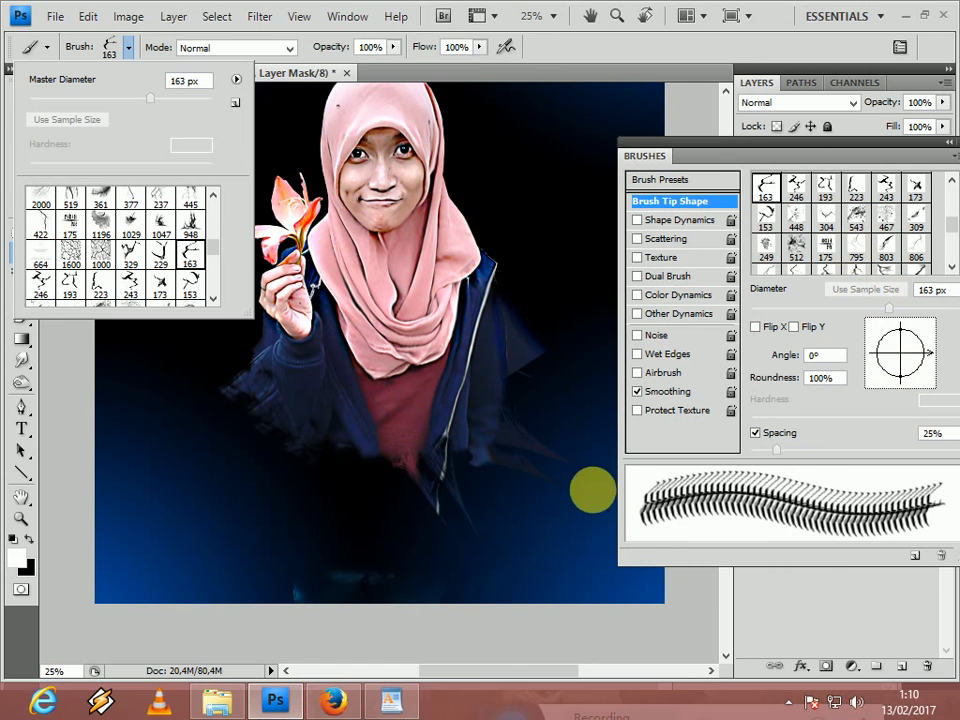
pyautogui.click(446, 452)
pyautogui.press(']')
pyautogui.press(']')
pyautogui.press(']')
pyautogui.press(']')
pyautogui.press(']')
pyautogui.press(']')
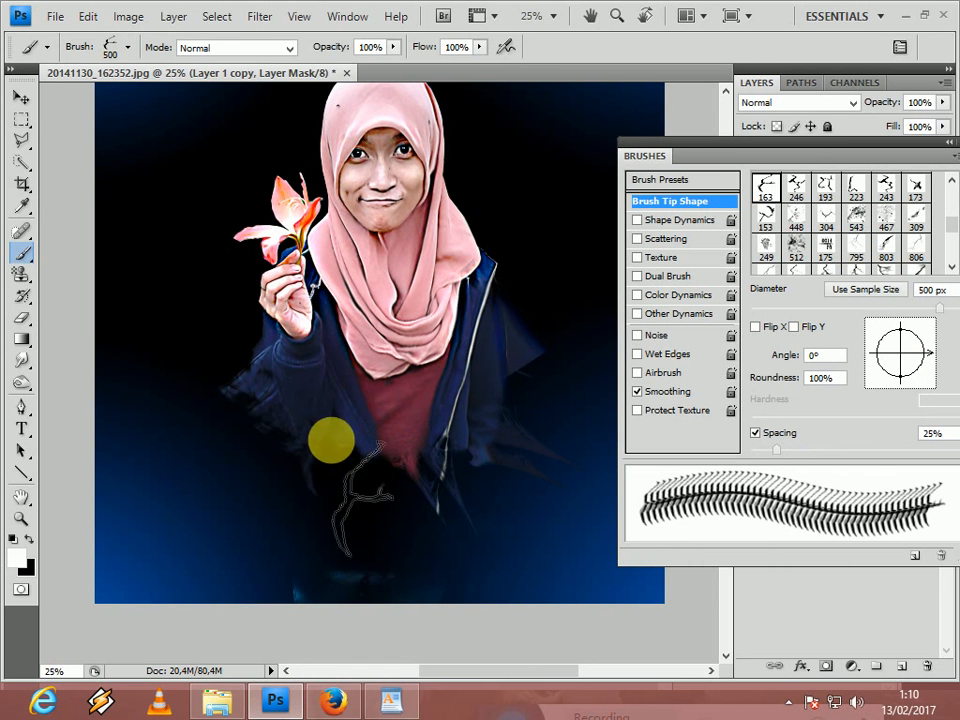
pyautogui.moveTo(955, 365)
pyautogui.mouseDown()
pyautogui.moveTo(926, 369)
pyautogui.moveTo(925, 383)
pyautogui.mouseUp()
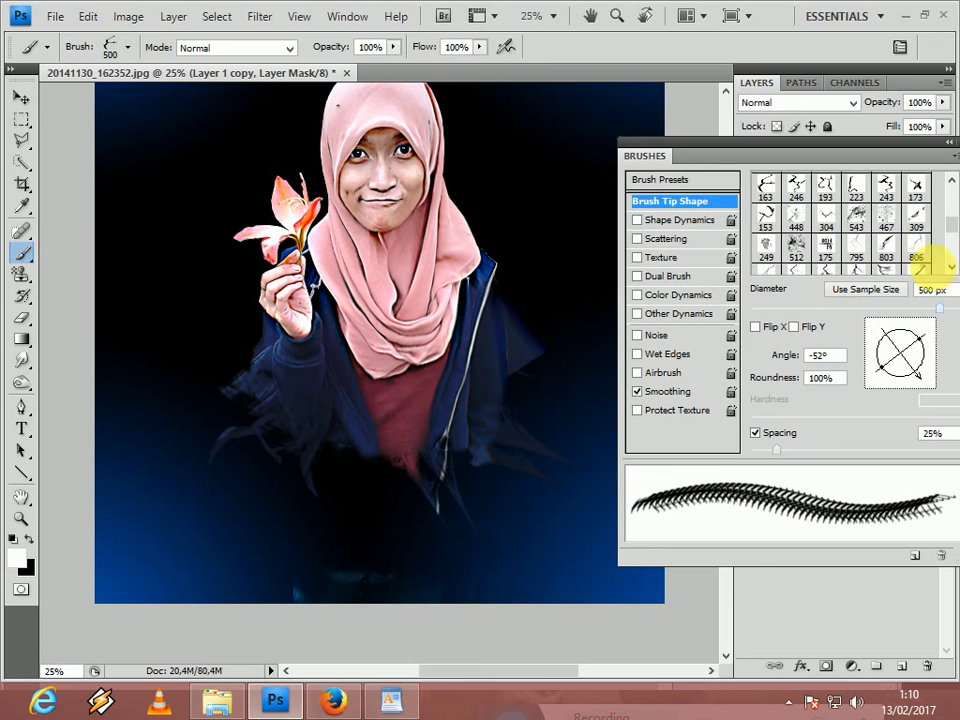
# Step: Stamp splashes below the shirt hem with the 229 px tip enlarged to 600 px and rotated to -88°
pyautogui.scroll(3, 950, 233)
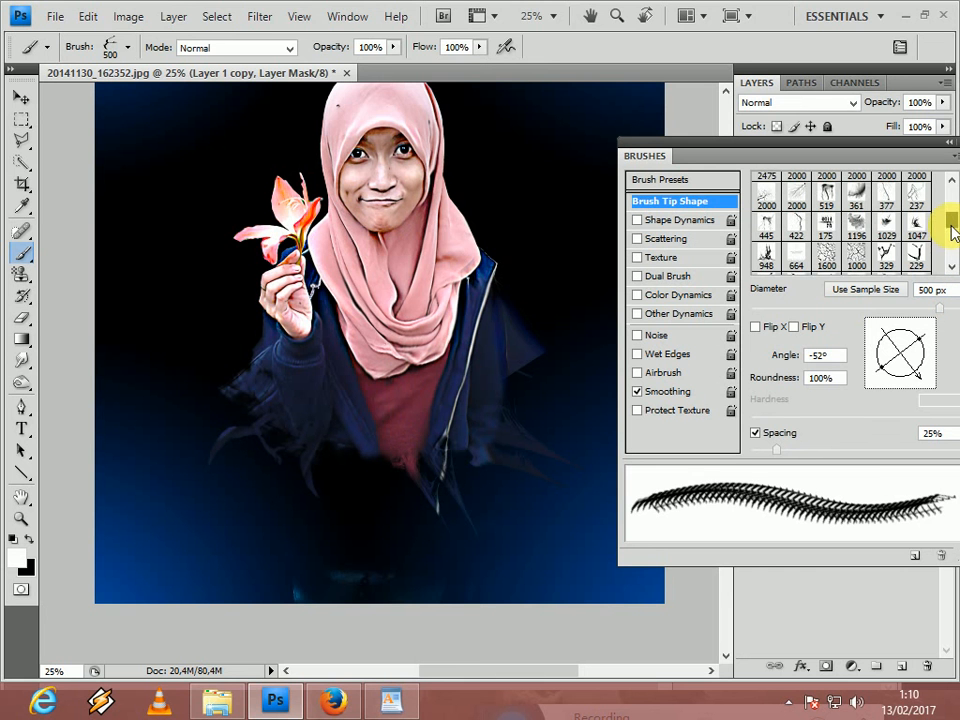
pyautogui.click(914, 256)
pyautogui.click(916, 197)
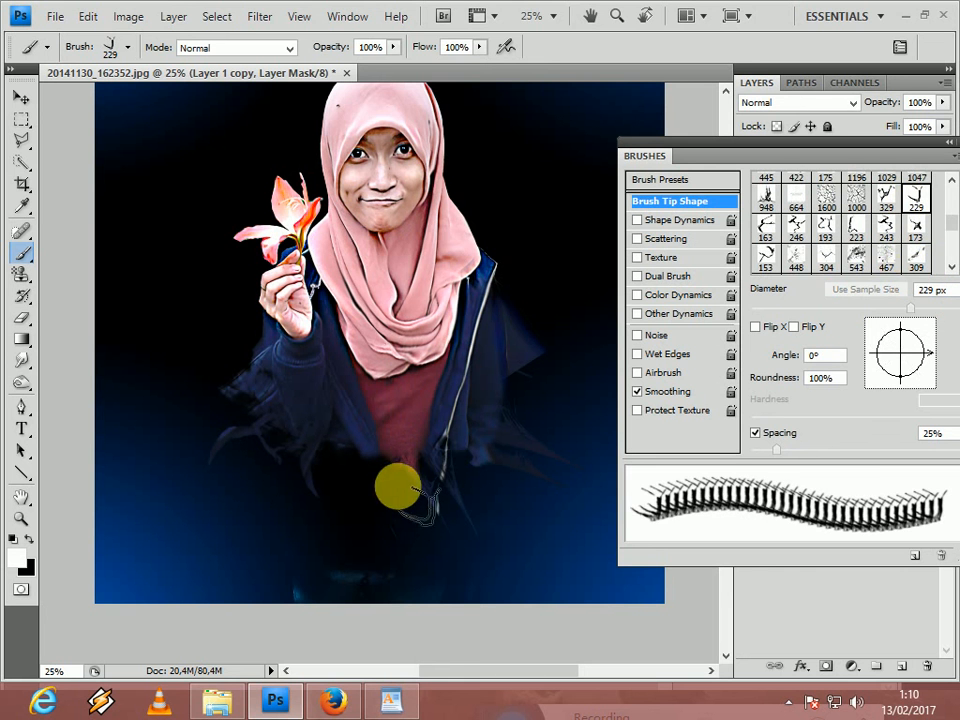
pyautogui.moveTo(930, 383)
pyautogui.mouseDown()
pyautogui.moveTo(870, 414)
pyautogui.moveTo(880, 420)
pyautogui.mouseUp()
pyautogui.press(']')
pyautogui.press(']')
pyautogui.press(']')
pyautogui.press(']')
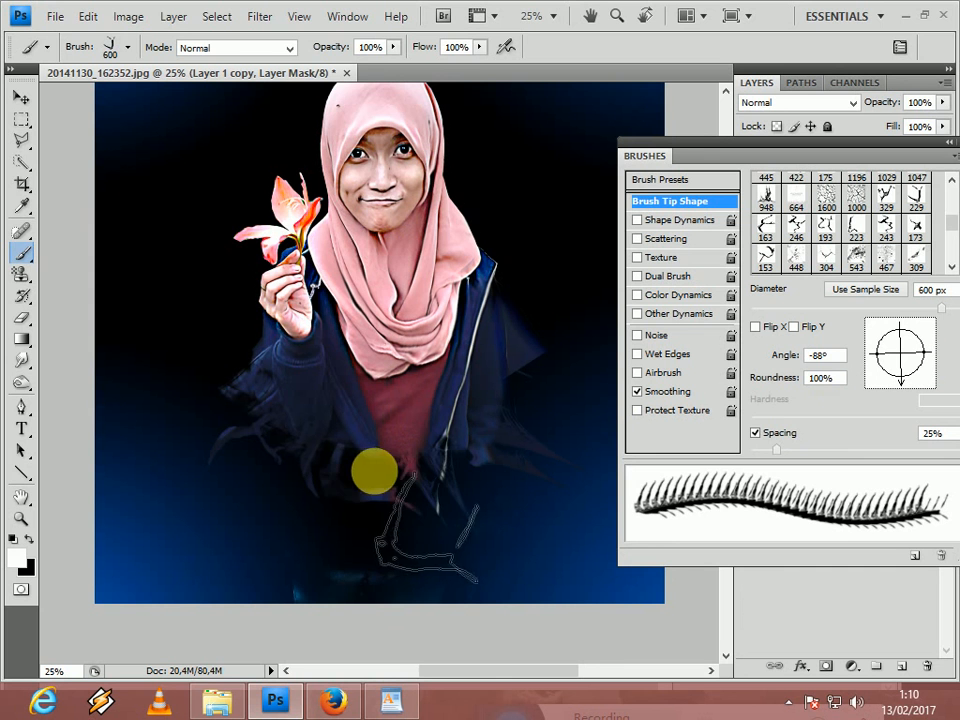
pyautogui.click(374, 470)
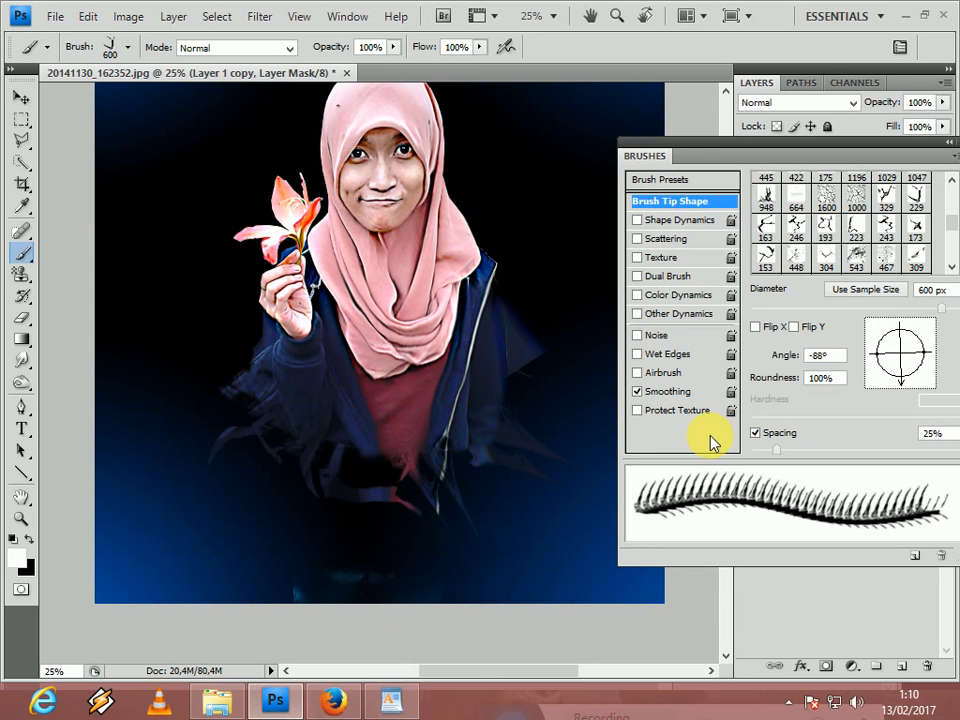
pyautogui.click(378, 469)
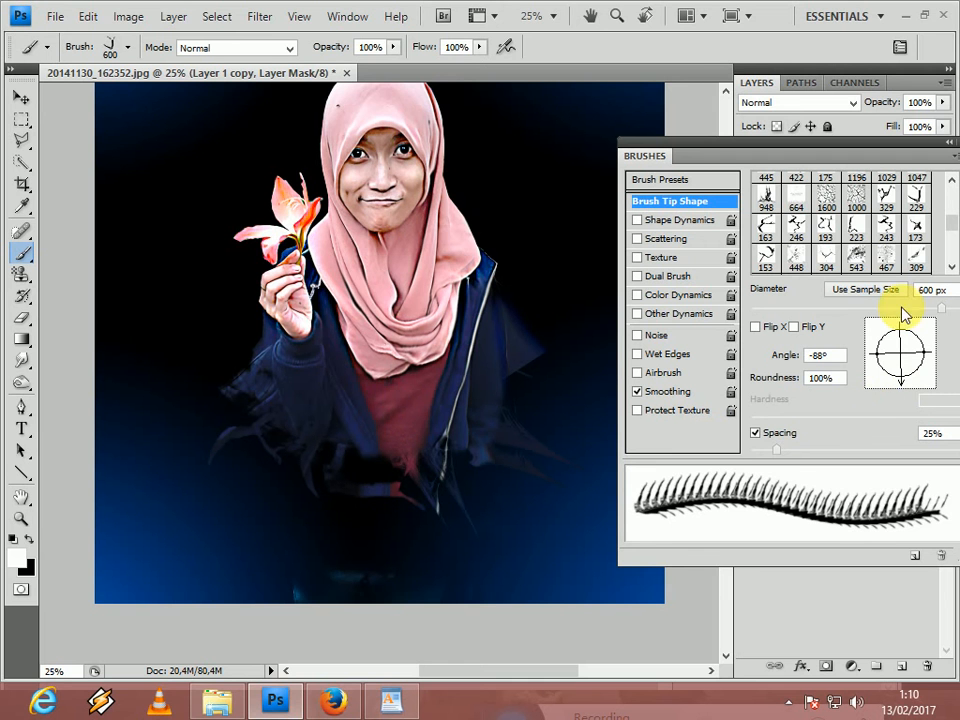
# Step: Stamp branching splashes around the zipper-side jacket edge with the 163 px tip enlarged to 800 px
pyautogui.click(765, 226)
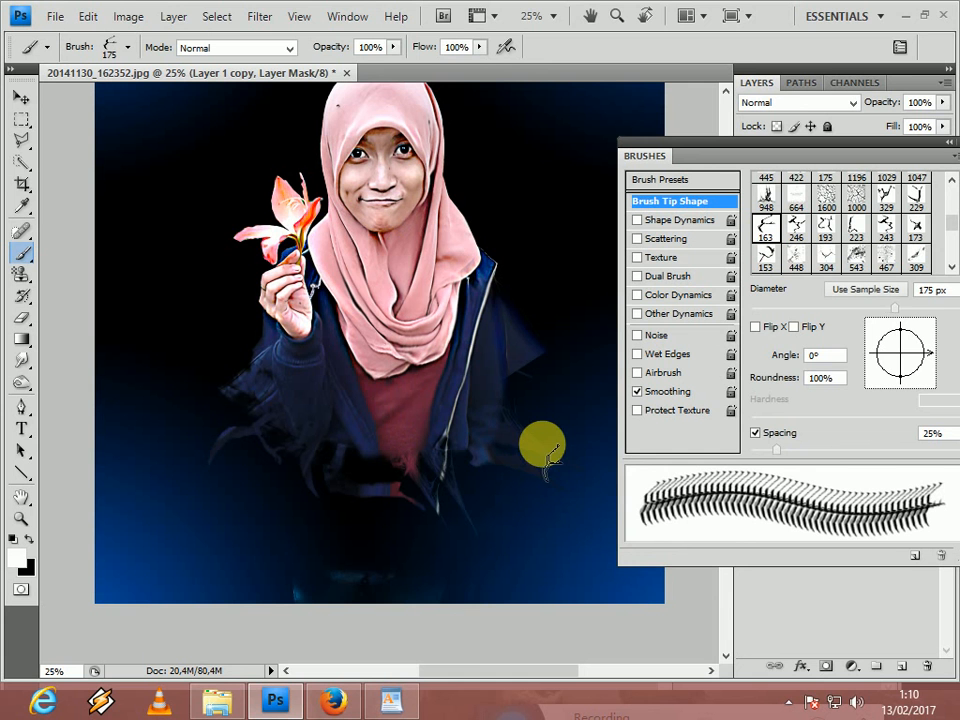
pyautogui.press(']')
pyautogui.press(']')
pyautogui.press(']')
pyautogui.press(']')
pyautogui.press(']')
pyautogui.press(']')
pyautogui.press(']')
pyautogui.press(']')
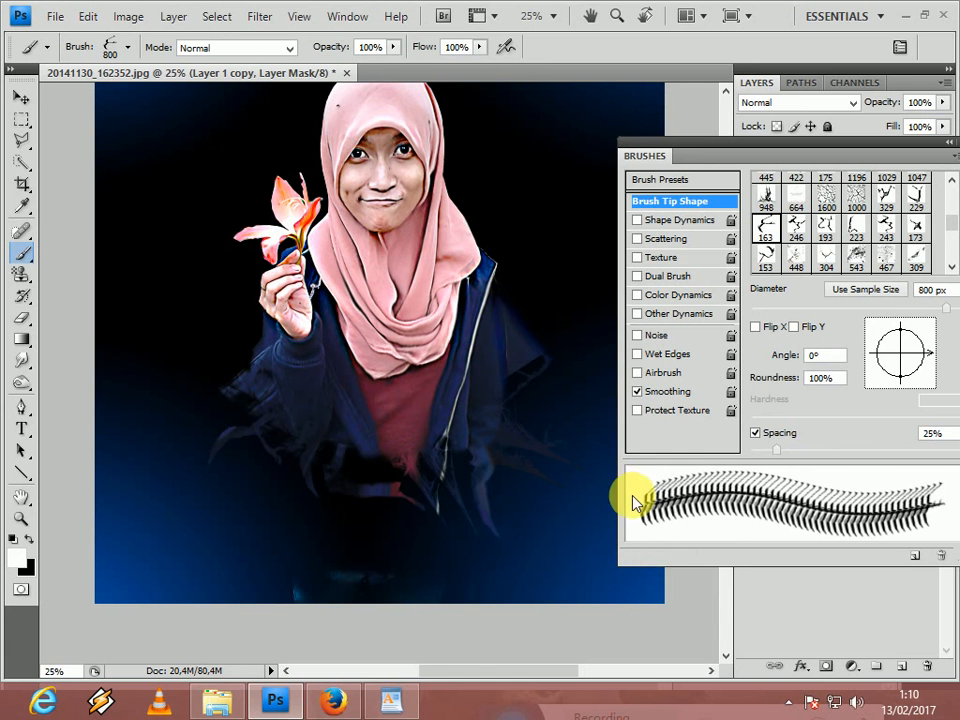
# Step: Rotate the 800 px tip to 141° and stamp more splashes below the jacket hem and outside the flower-side sleeve
pyautogui.moveTo(932, 368)
pyautogui.mouseDown()
pyautogui.moveTo(930, 347)
pyautogui.moveTo(896, 330)
pyautogui.moveTo(906, 328)
pyautogui.moveTo(896, 392)
pyautogui.moveTo(881, 388)
pyautogui.moveTo(909, 332)
pyautogui.moveTo(873, 333)
pyautogui.mouseUp()
pyautogui.click(280, 440)
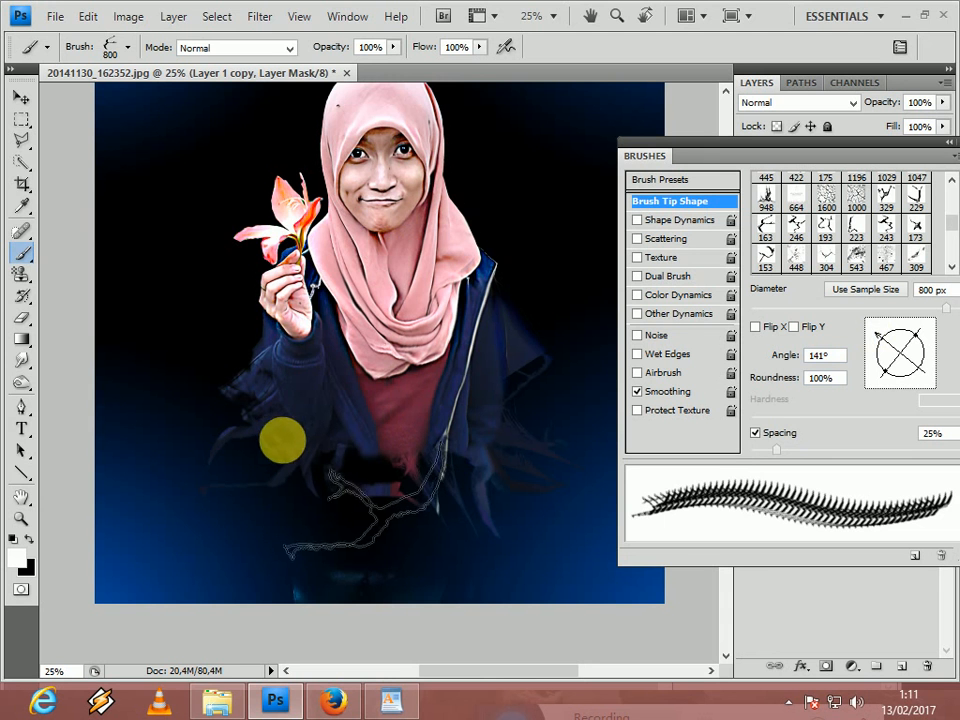
pyautogui.click(362, 454)
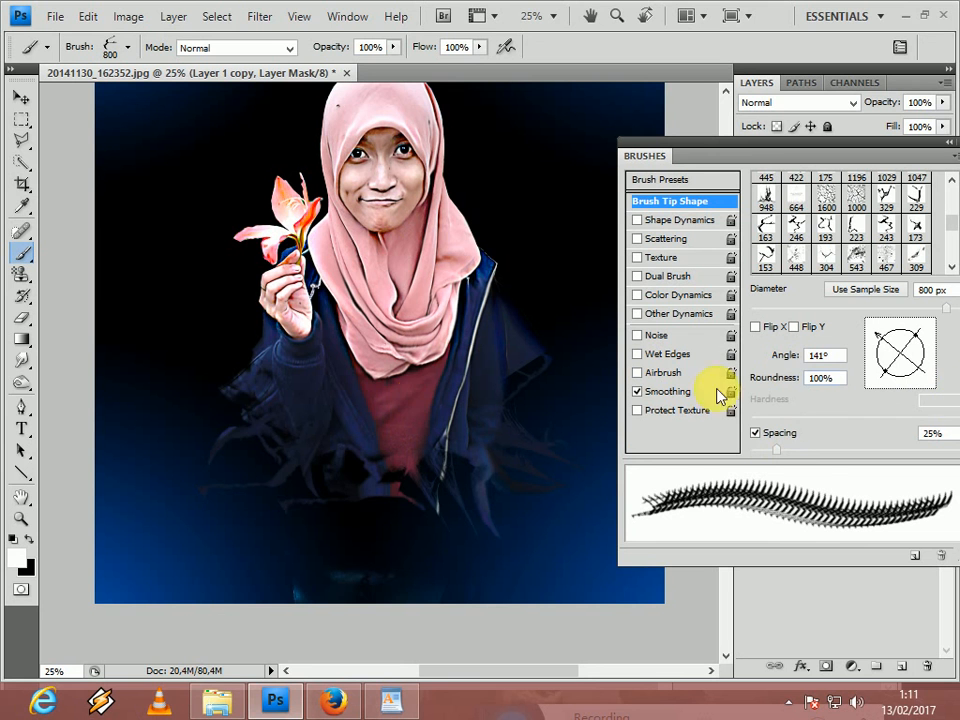
pyautogui.click(229, 411)
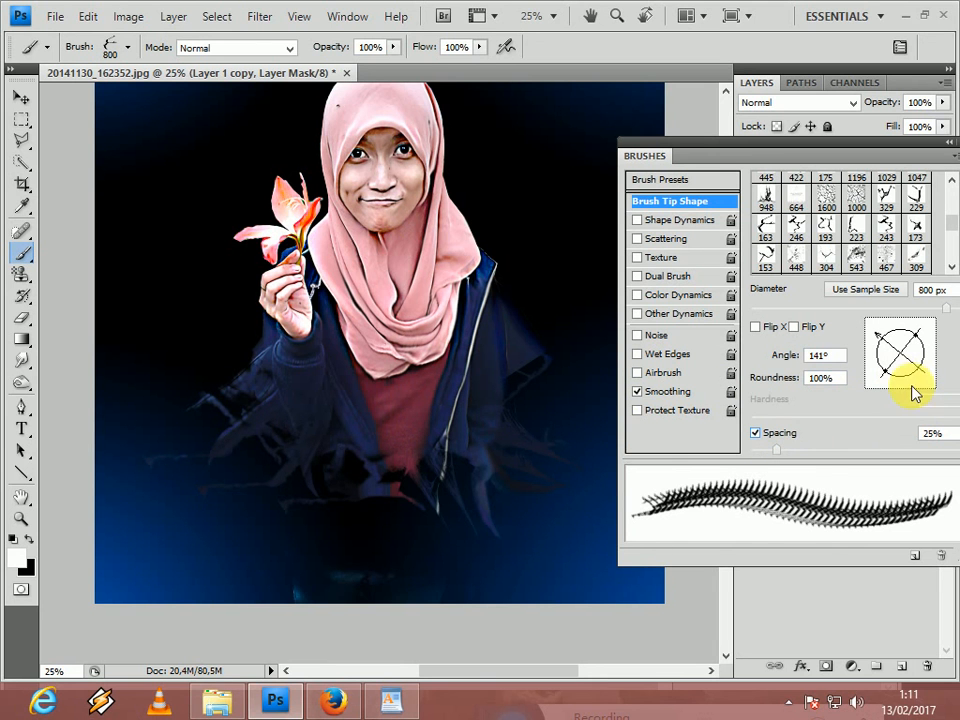
# Step: Stamp splashes beside the zipper-side sleeve and below the shirt with the 243 px tip at 700 px, rotated to 23° and -119°
pyautogui.click(926, 334)
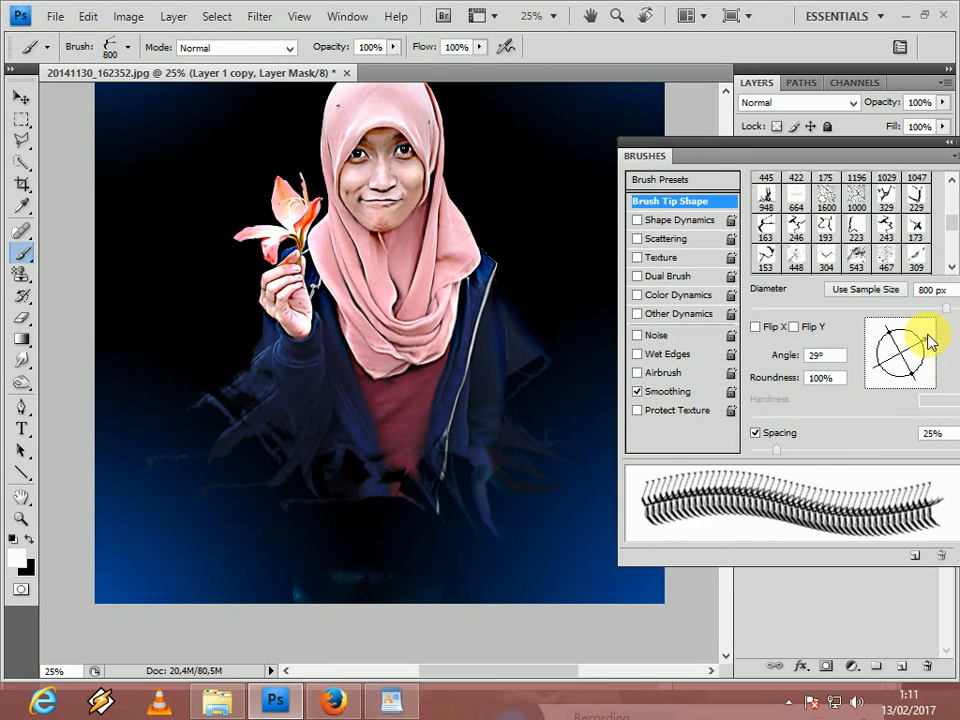
pyautogui.click(915, 232)
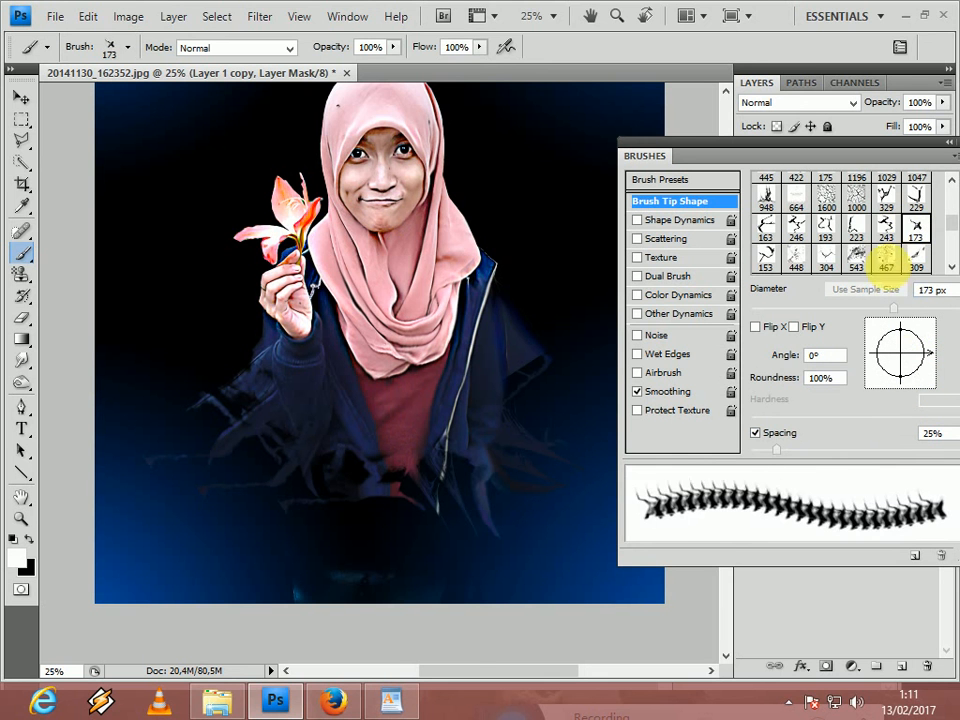
pyautogui.click(889, 240)
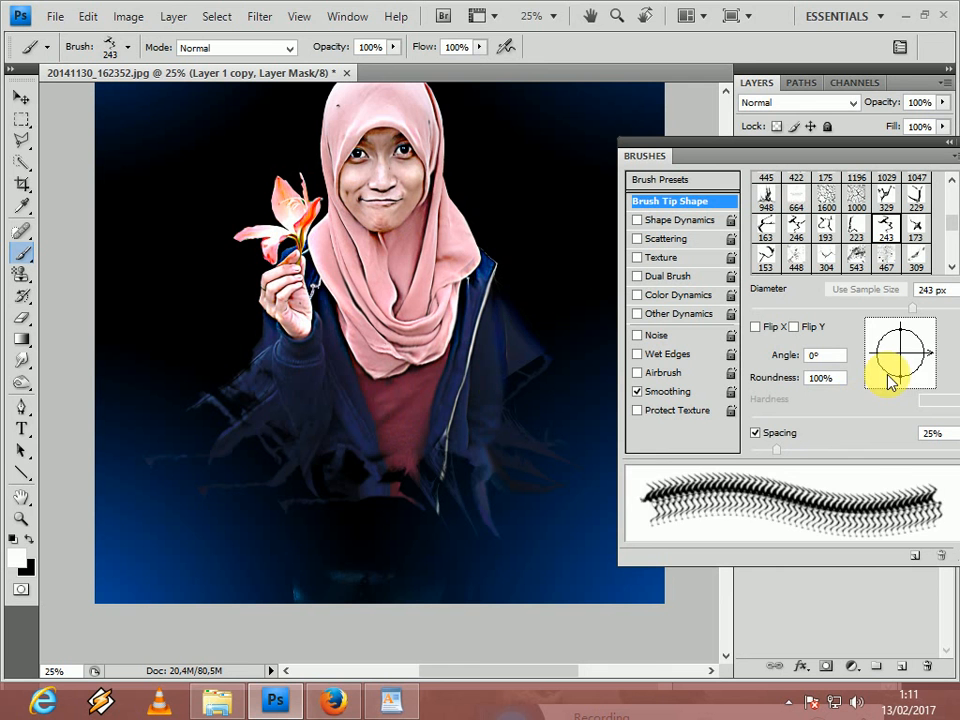
pyautogui.click(902, 378)
pyautogui.moveTo(902, 378)
pyautogui.mouseDown()
pyautogui.moveTo(859, 386)
pyautogui.moveTo(925, 383)
pyautogui.moveTo(937, 367)
pyautogui.moveTo(926, 343)
pyautogui.mouseUp()
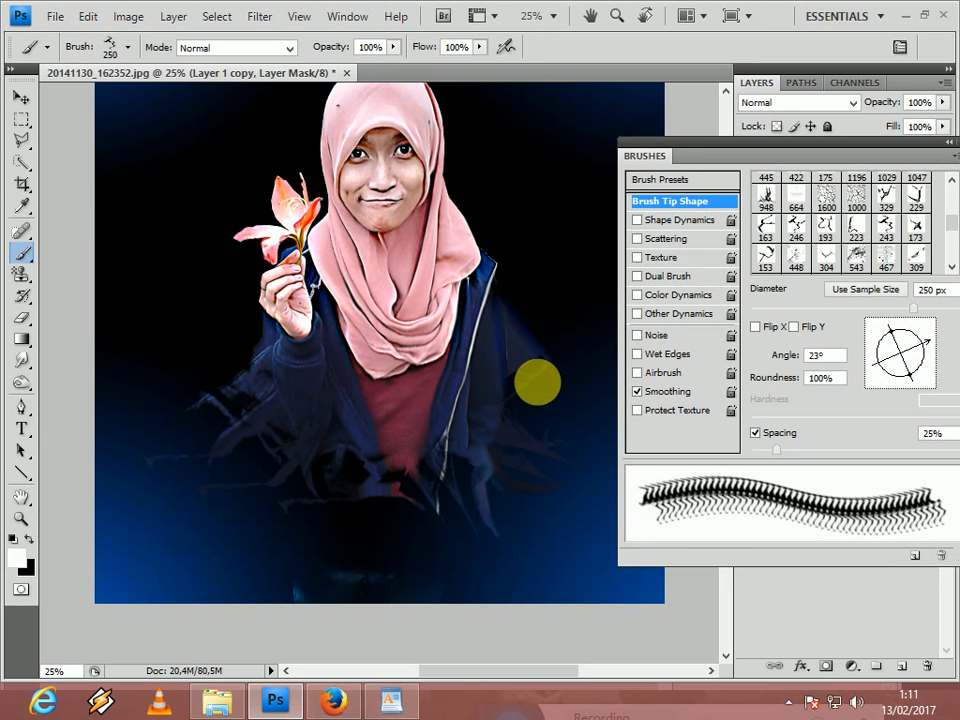
pyautogui.press(']')
pyautogui.press(']')
pyautogui.press(']')
pyautogui.press(']')
pyautogui.press(']')
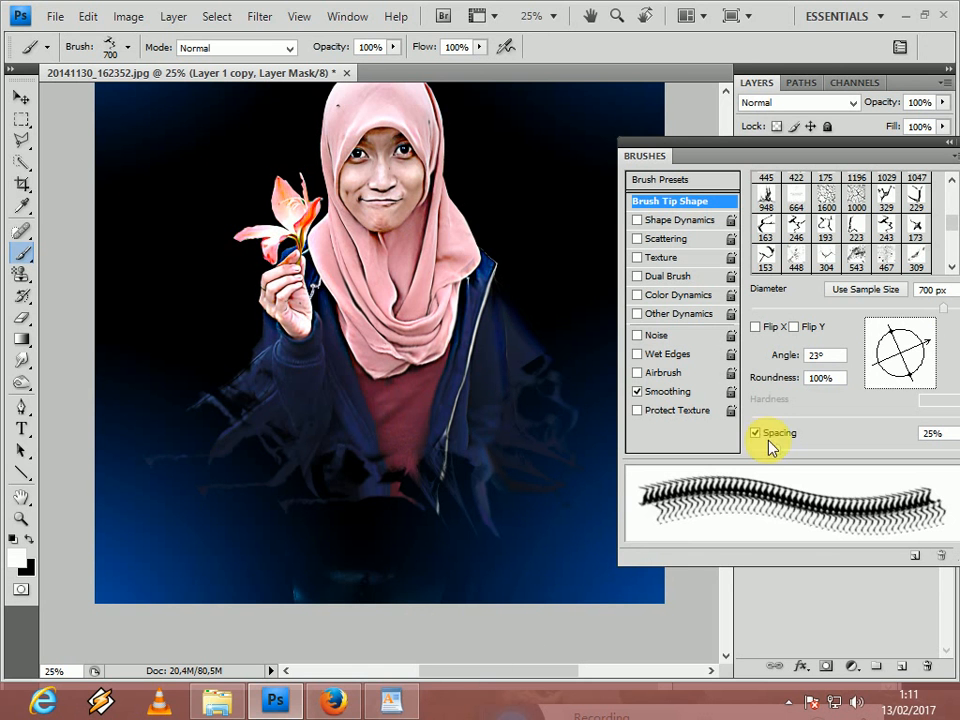
pyautogui.moveTo(905, 380); pyautogui.dragTo(878, 384)
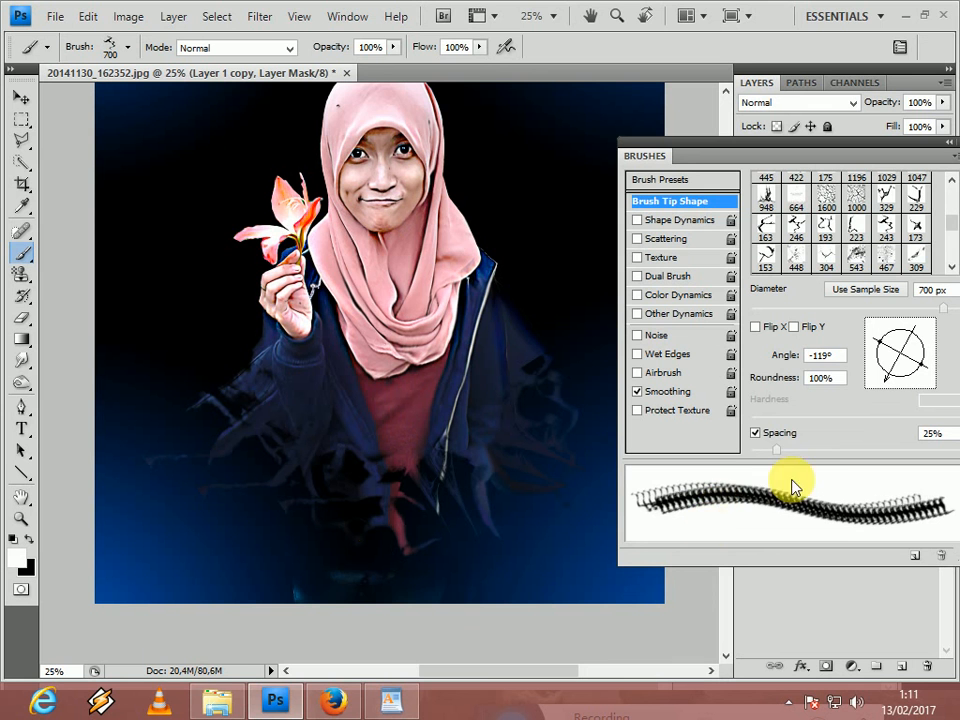
# Step: Add a new empty layer above Layer 1 copy and close the floating Brushes palette
pyautogui.click(947, 142)
pyautogui.hotkey('ctrl', '+')
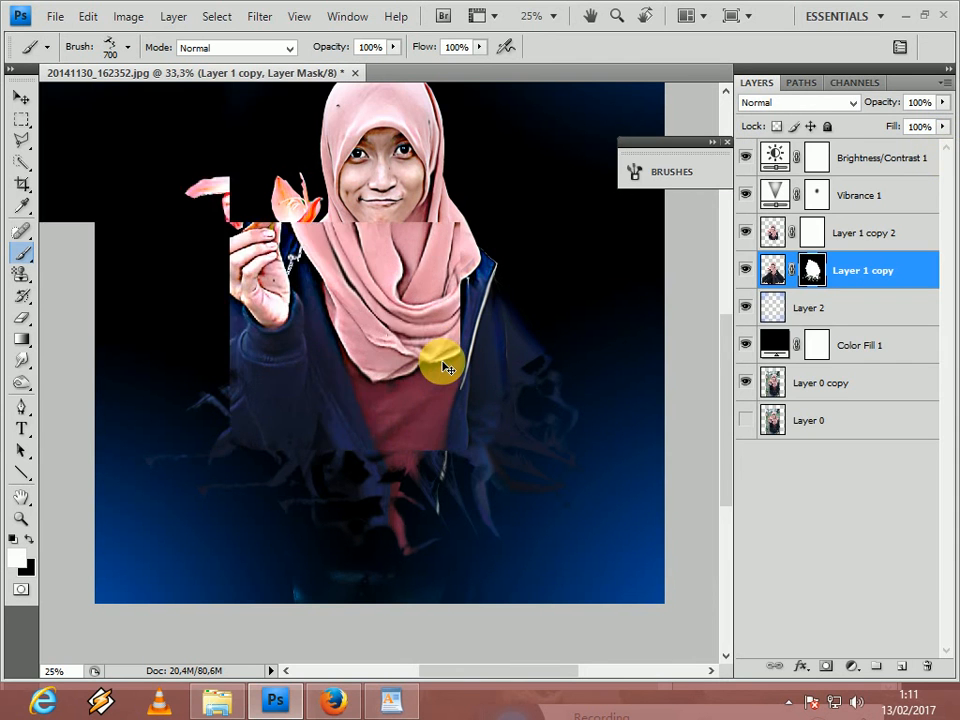
pyautogui.hotkey('ctrl', '-')
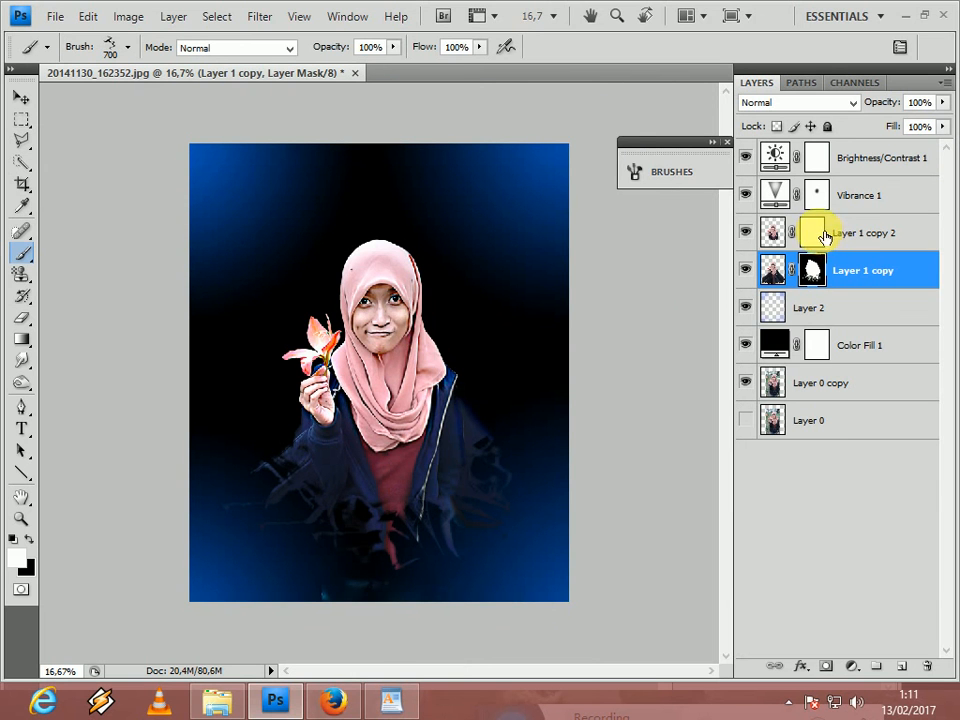
pyautogui.click(901, 666)
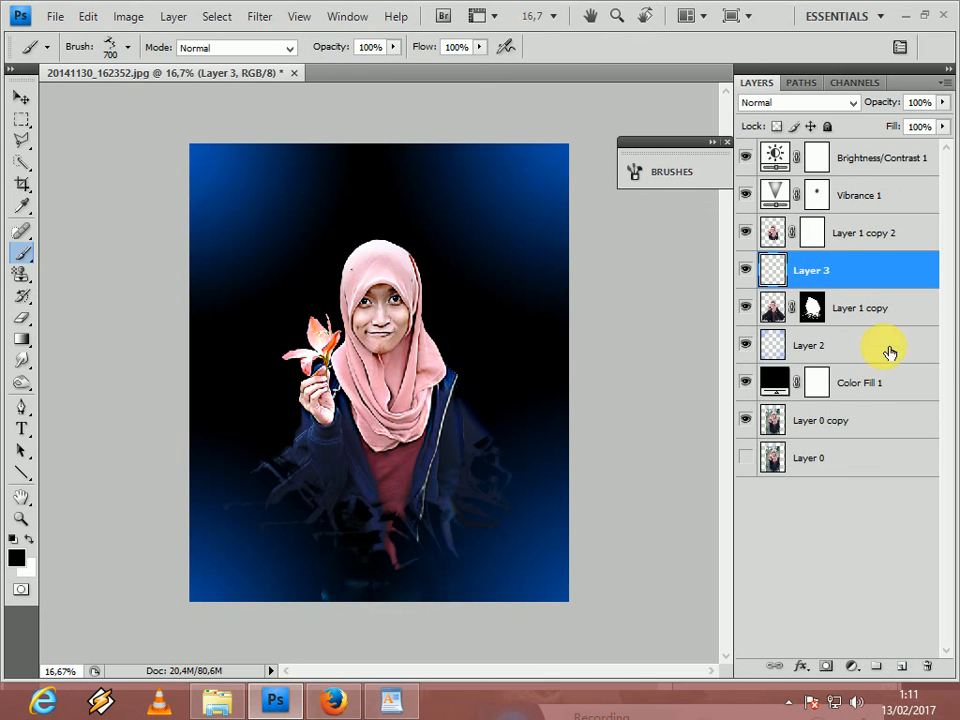
pyautogui.click(727, 142)
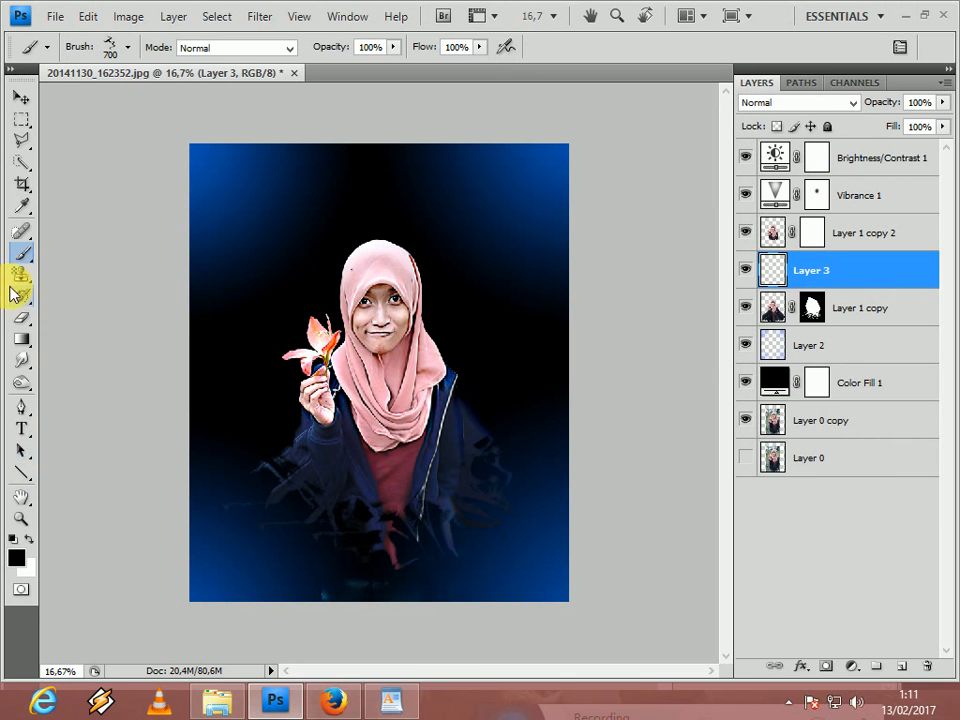
# Step: Sample the headscarf's pink as the foreground colour and choose the 620 px splatter tip for the Brush tool
pyautogui.click(22, 207)
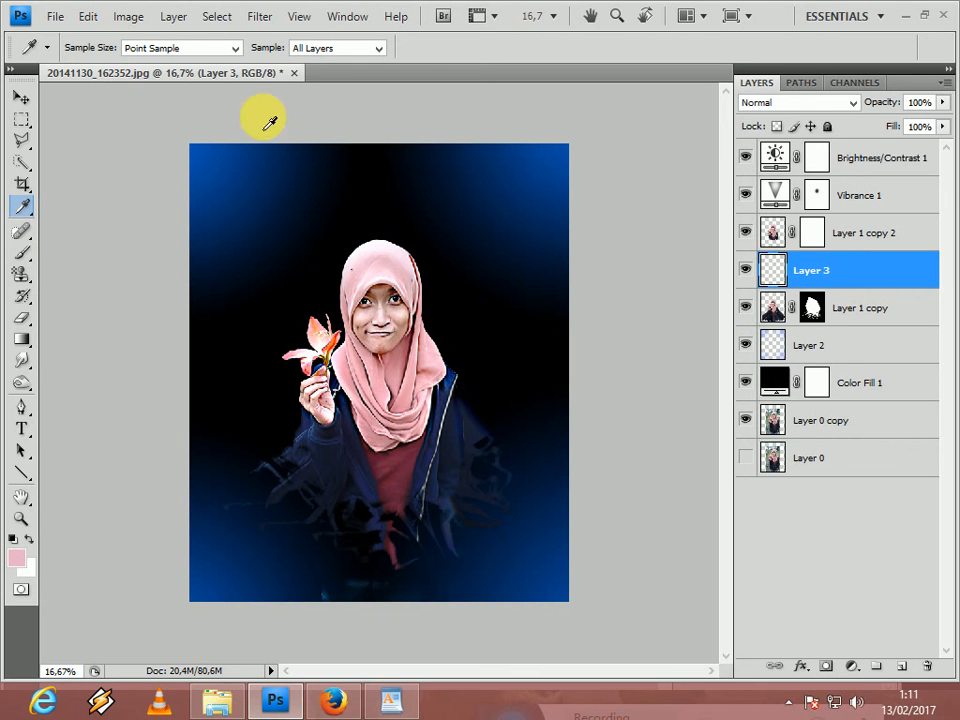
pyautogui.click(23, 256)
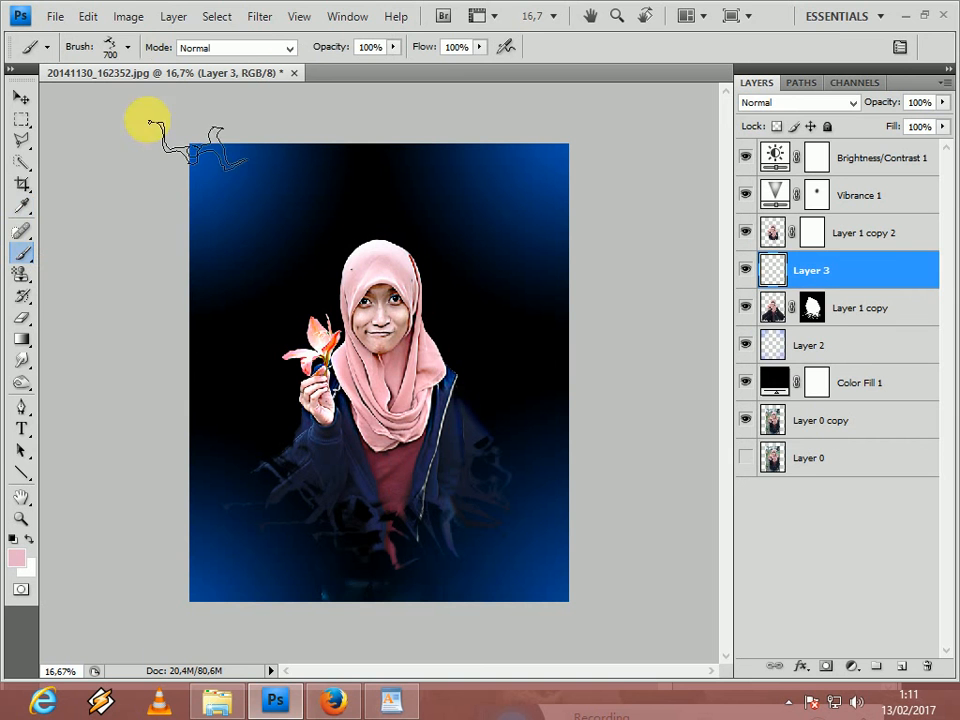
pyautogui.click(130, 48)
pyautogui.scroll(-10, 213, 258)
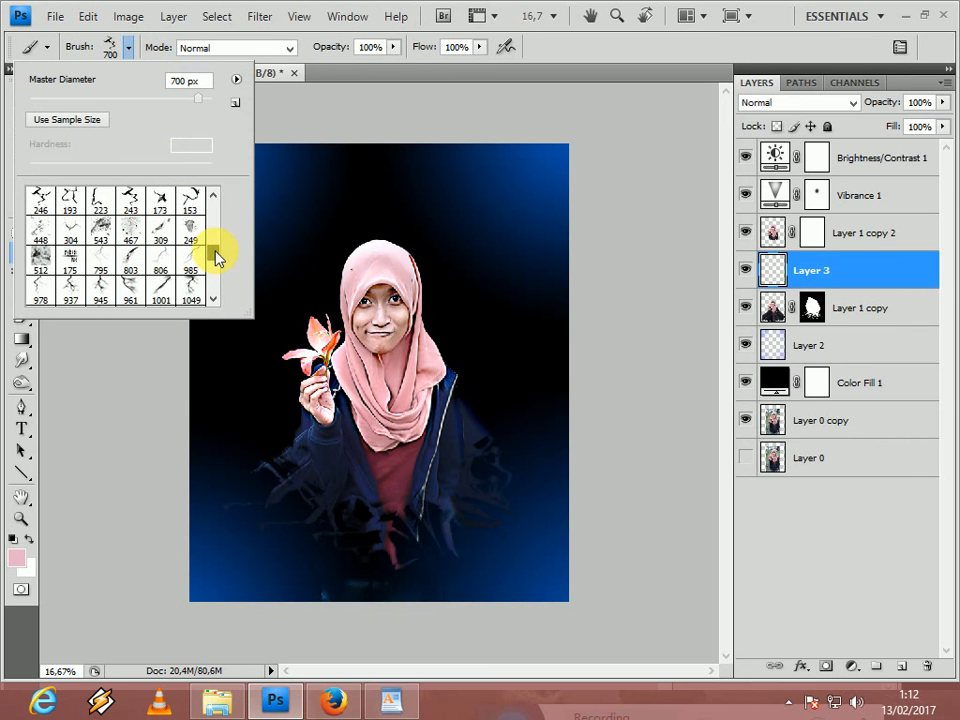
pyautogui.scroll(5, 211, 268)
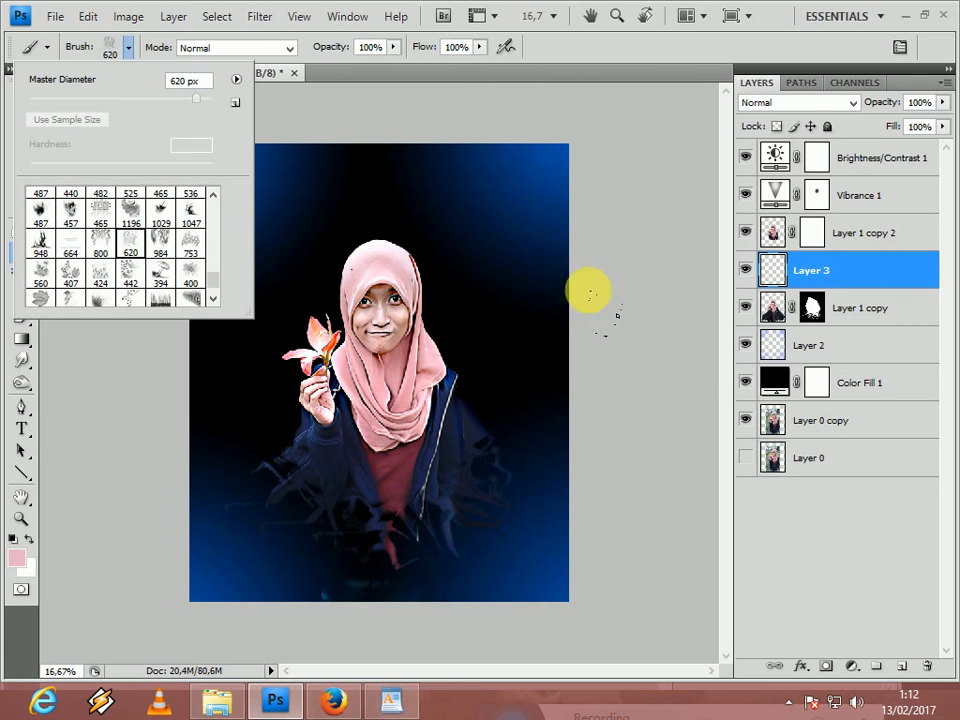
pyautogui.click(695, 368)
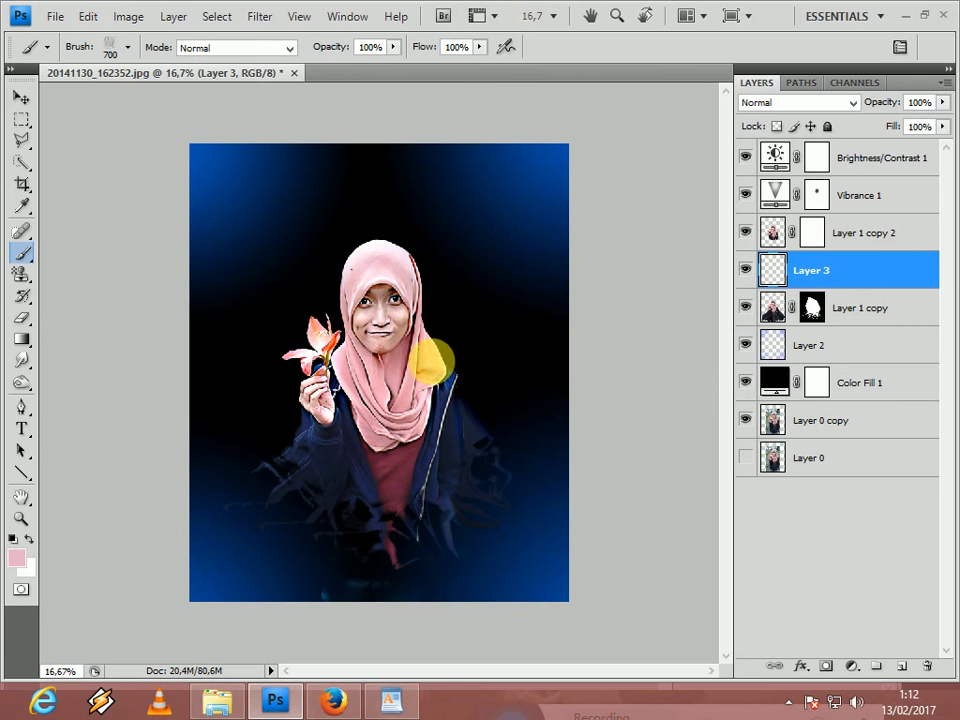
# Step: Try stamping a pink splatter behind the head on Layer 3 with the tip enlarged to 2300 px, and undo it
pyautogui.press(']')
pyautogui.press(']')
pyautogui.press(']')
pyautogui.press(']')
pyautogui.press(']')
pyautogui.press(']')
pyautogui.click(390, 345)
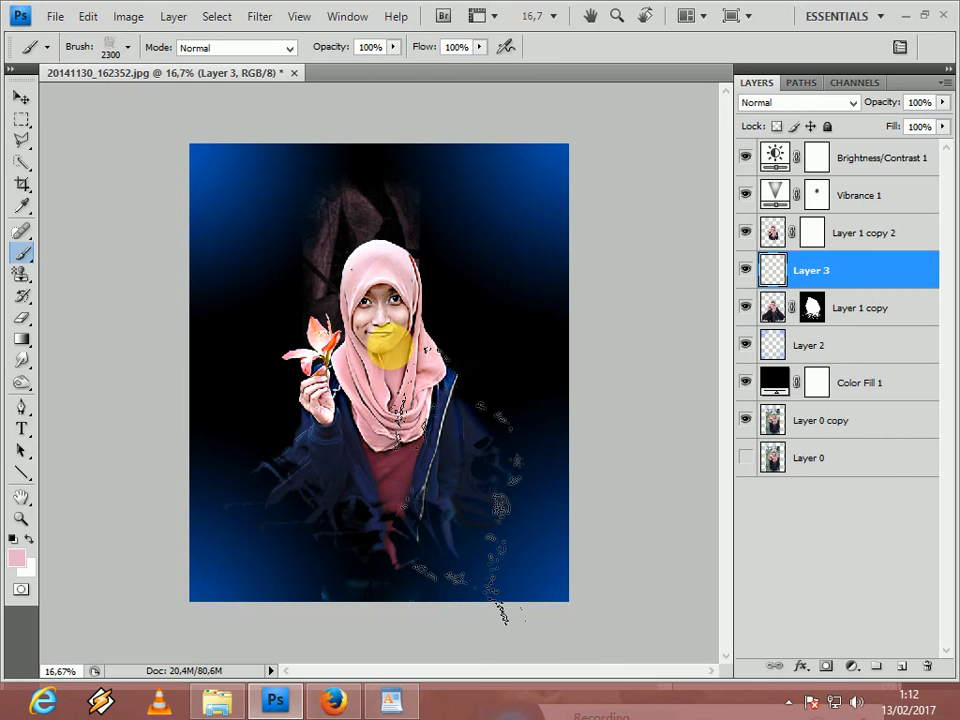
pyautogui.hotkey('ctrl', 'z')
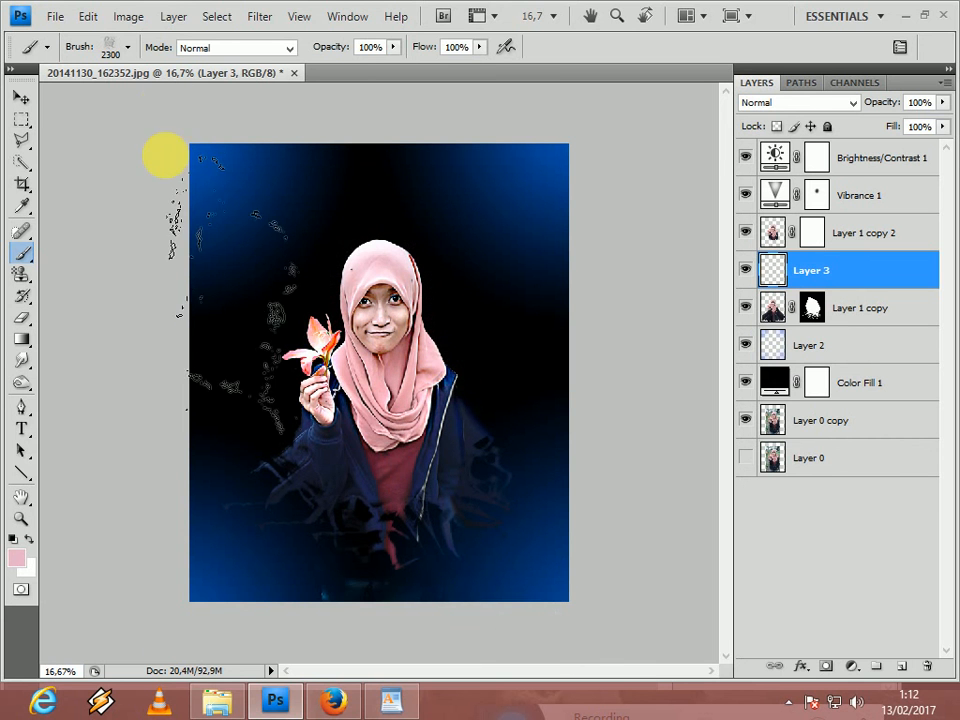
# Step: Stamp a pink petal splatter above the headscarf on Layer 3 with the 424 px tip at 800 px
pyautogui.click(124, 49)
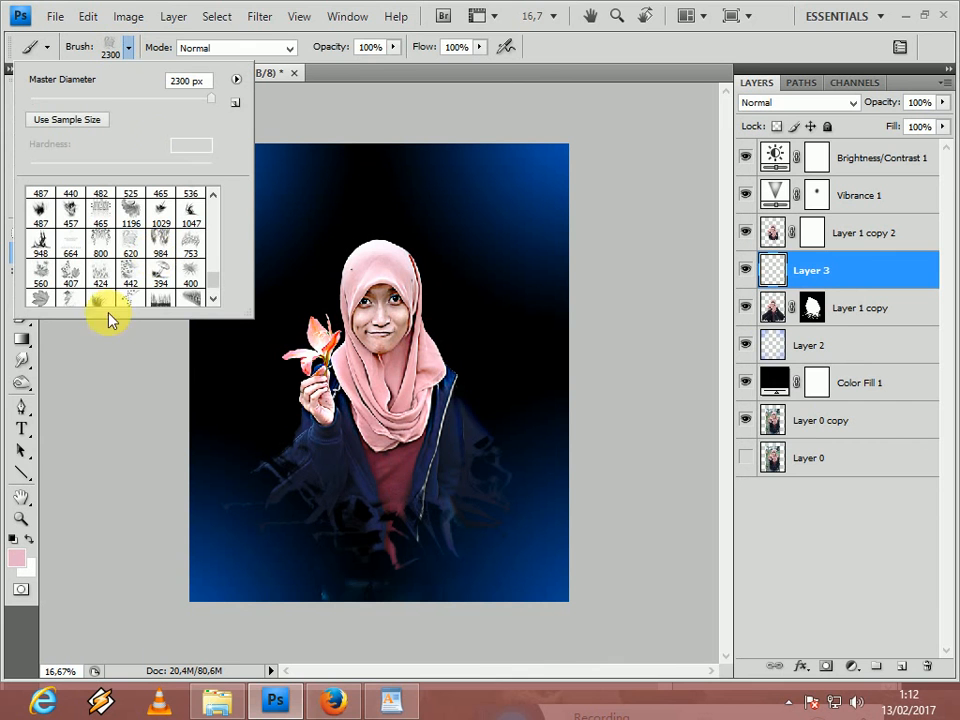
pyautogui.click(195, 275)
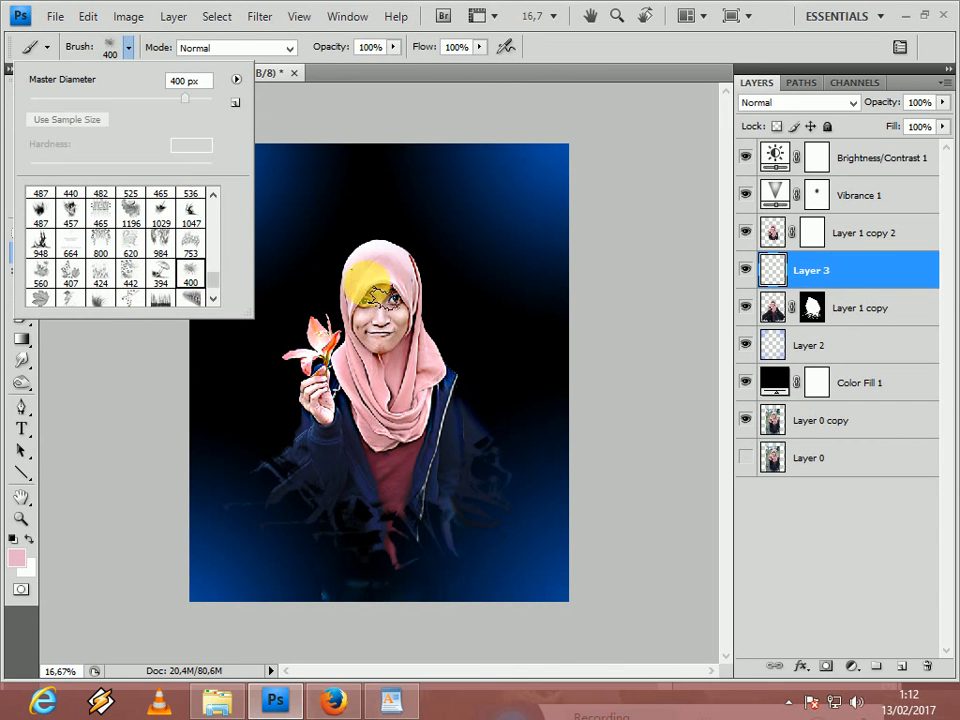
pyautogui.scroll(3, 218, 280)
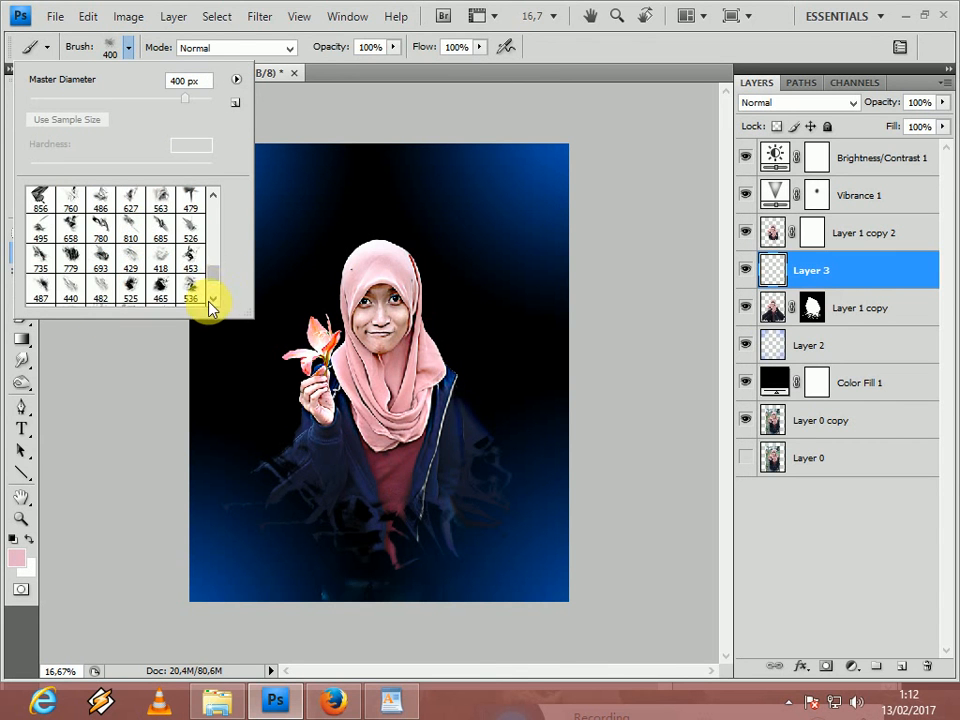
pyautogui.scroll(-5, 210, 291)
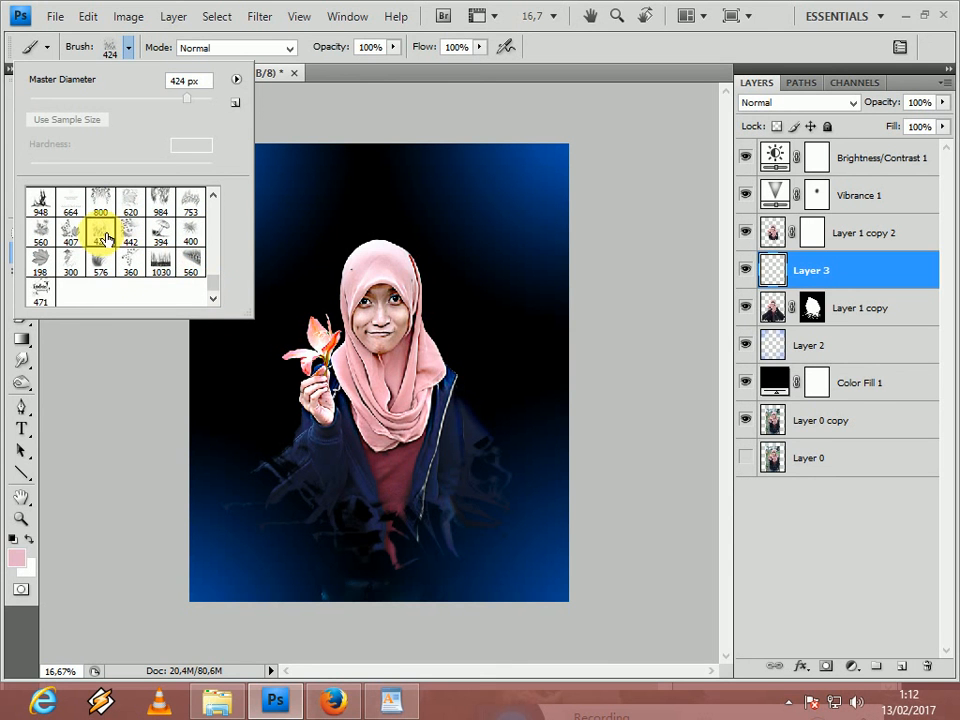
pyautogui.click(377, 221)
pyautogui.click(392, 258)
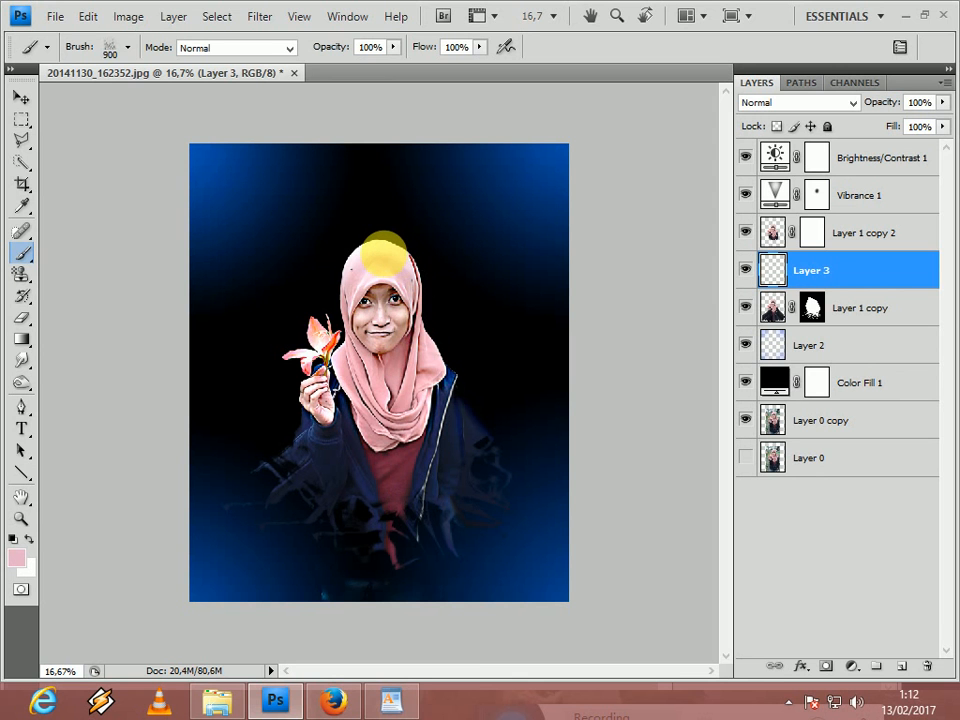
pyautogui.press('[')
pyautogui.press('[')
pyautogui.moveTo(380, 232); pyautogui.dragTo(376, 300)
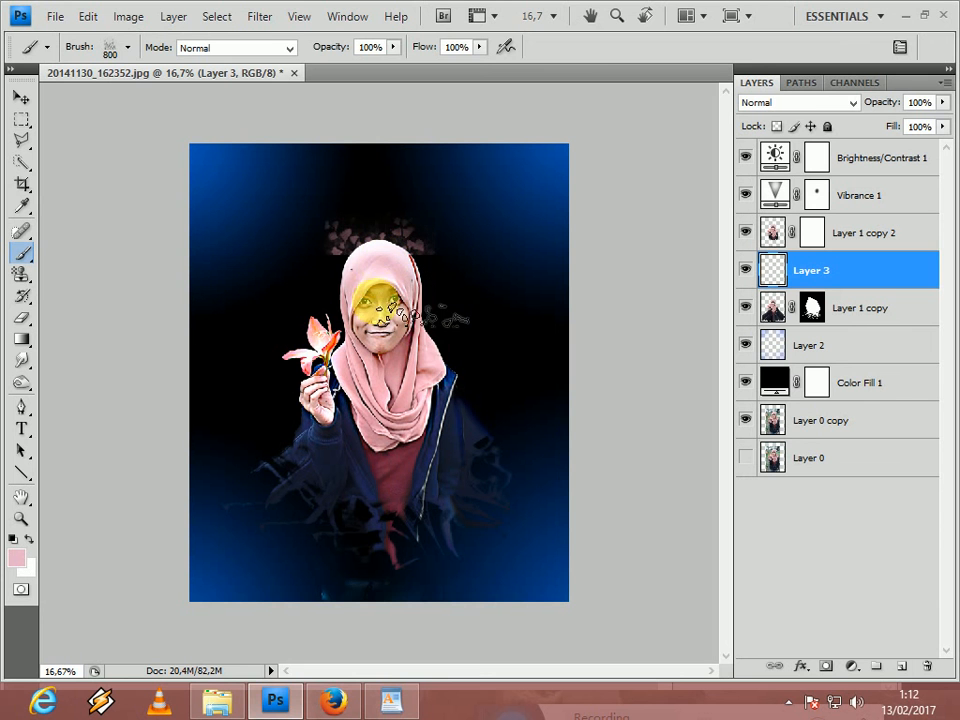
# Step: Try stamping the 753 px tip at its sample size beside the headscarf, and undo it
pyautogui.click(116, 51)
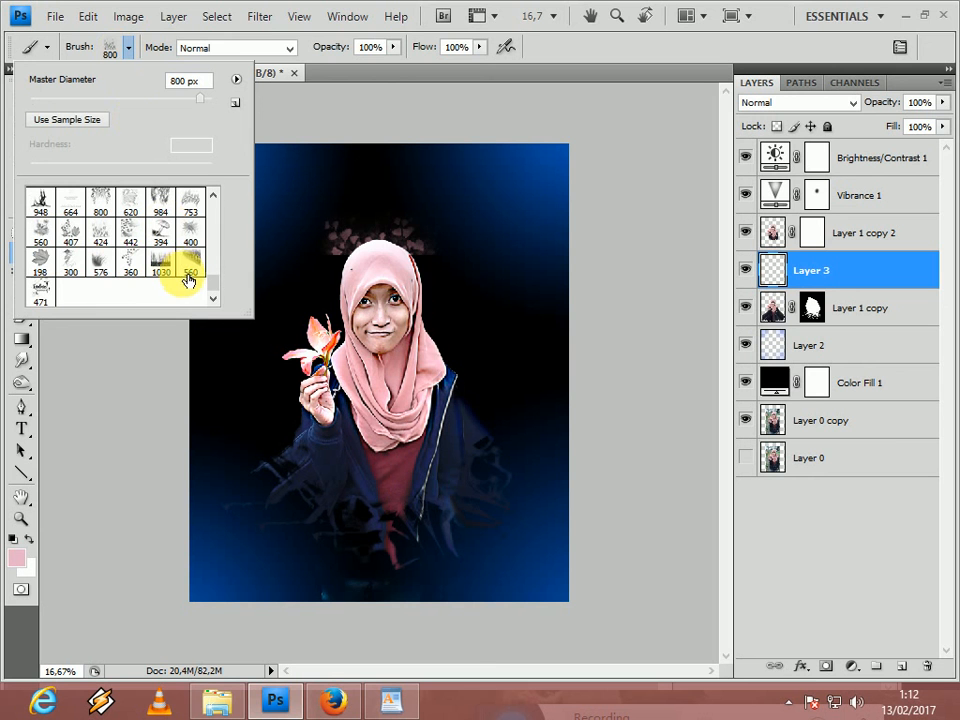
pyautogui.click(196, 205)
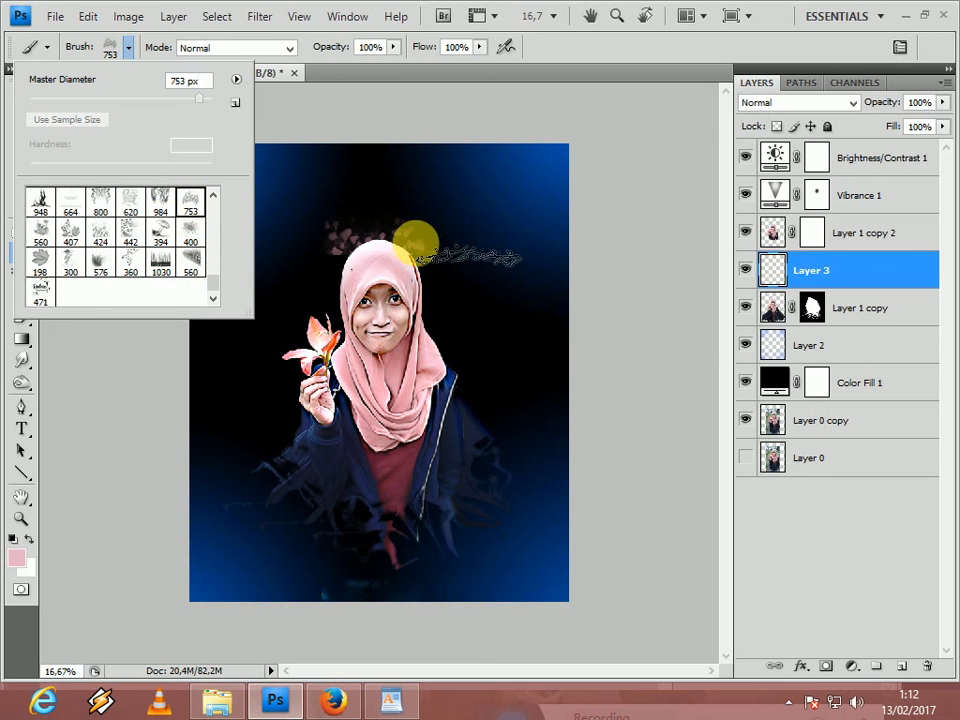
pyautogui.click(432, 280)
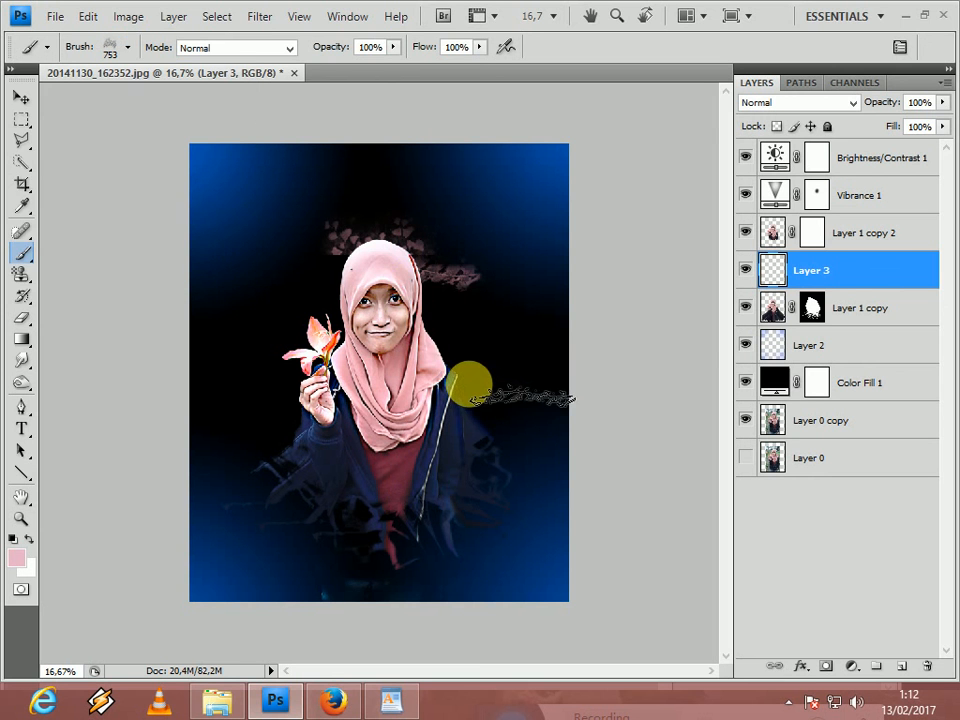
pyautogui.hotkey('ctrl', 'z')
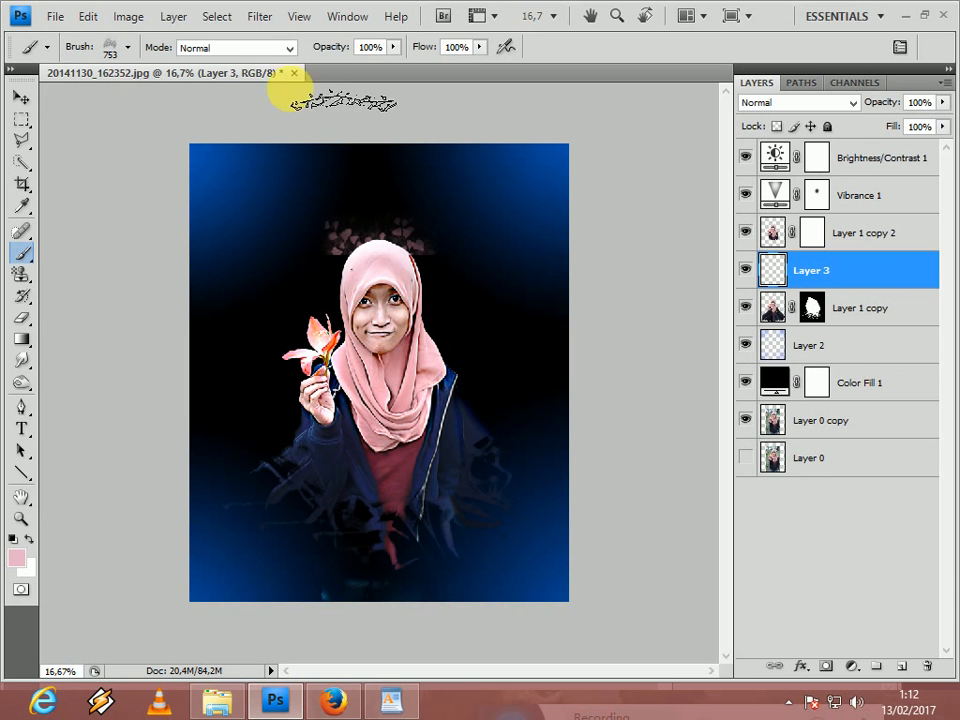
# Step: Show the Brushes palette and move it away from the portrait's face
pyautogui.click(322, 17)
pyautogui.click(332, 17)
pyautogui.click(340, 19)
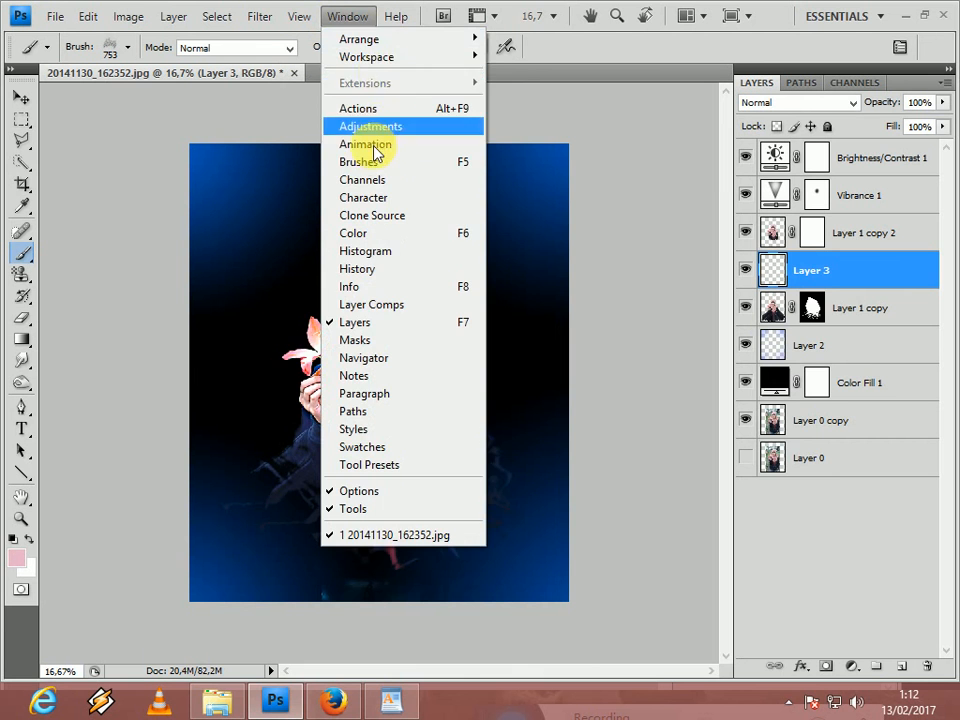
pyautogui.click(386, 163)
pyautogui.moveTo(415, 168); pyautogui.dragTo(681, 173)
# Step: Try stamping the 753 px tip rotated to -84° and enlarged to 1100 px along the headscarf's zipper-side edge
pyautogui.click(836, 380)
pyautogui.click(833, 382)
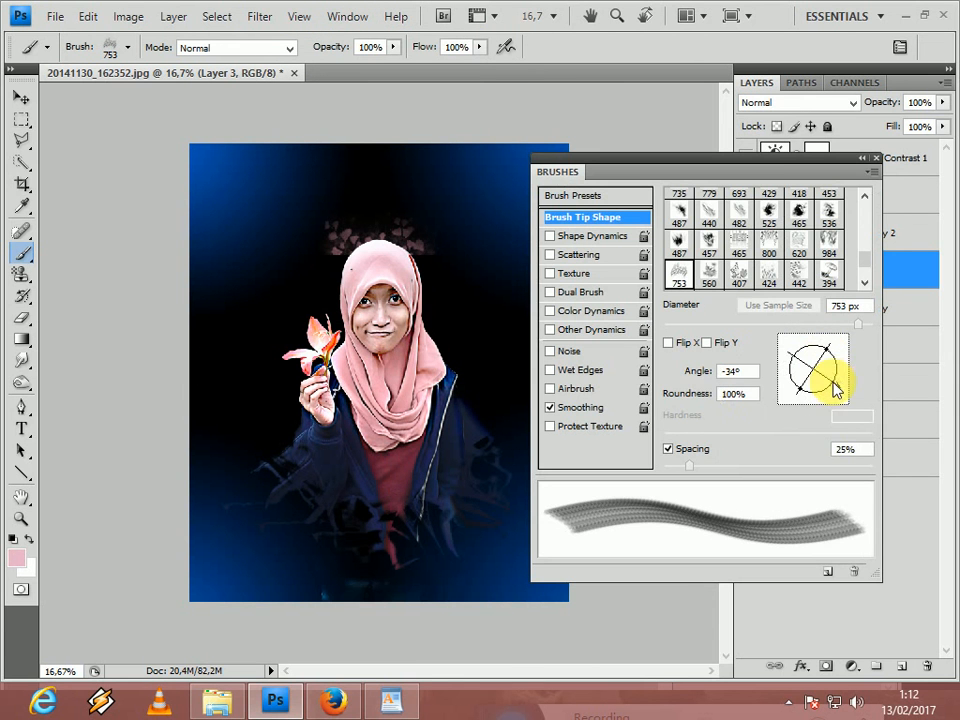
pyautogui.moveTo(827, 381); pyautogui.dragTo(815, 396)
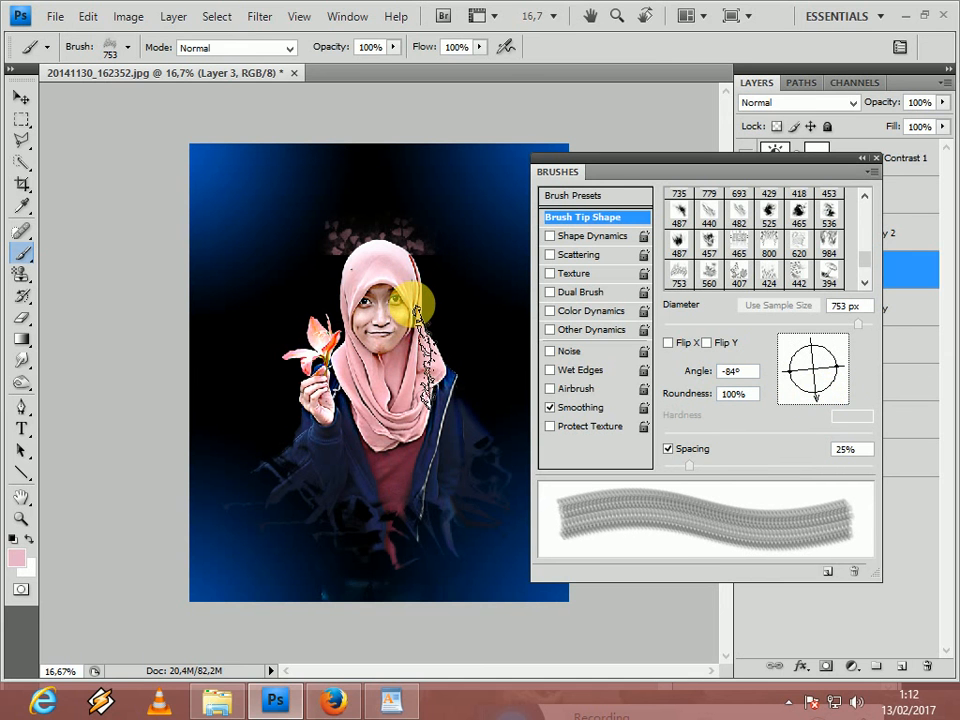
pyautogui.press(']')
pyautogui.press(']')
pyautogui.press(']')
pyautogui.press(']')
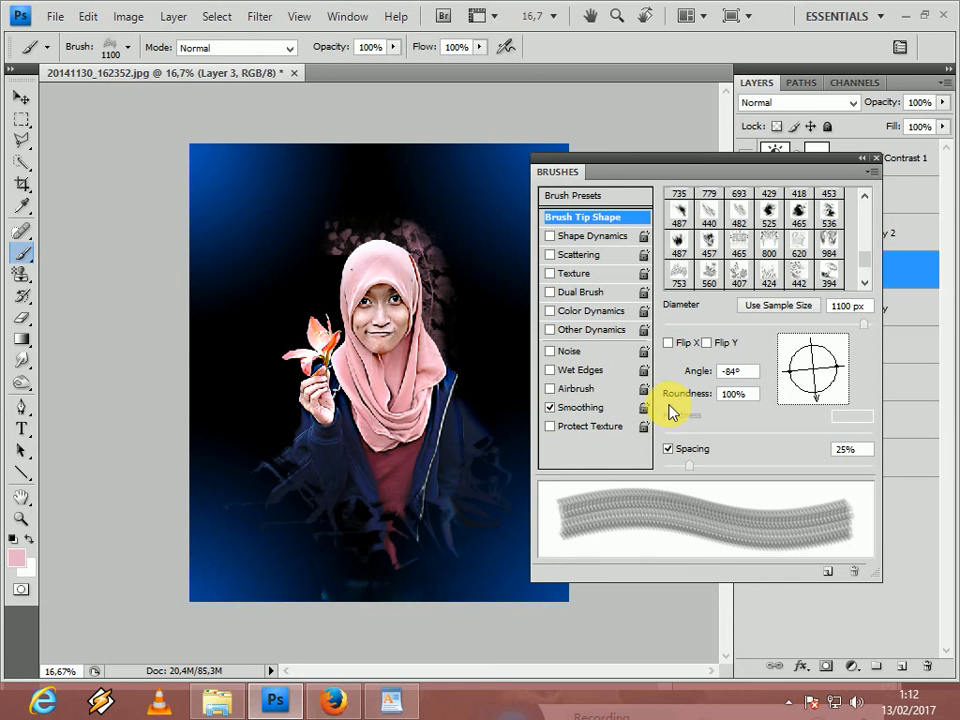
# Step: Undo the rotated stamp, switch to the 560 px foliage tip and try it behind the head at 1500 px
pyautogui.click(712, 276)
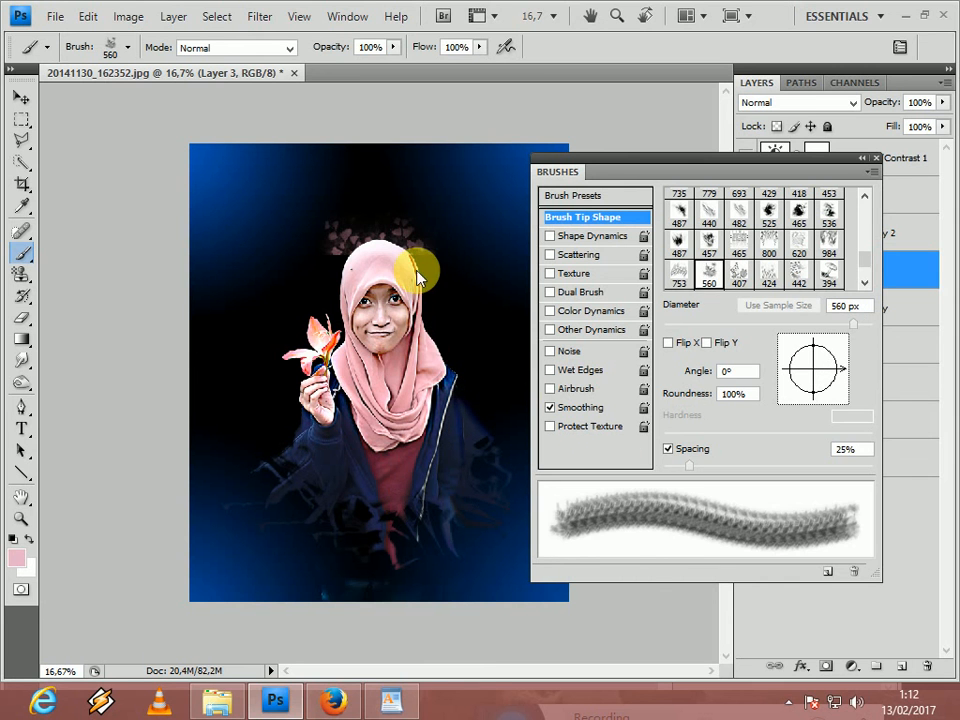
pyautogui.hotkey('ctrl', 'z')
pyautogui.click(461, 335)
pyautogui.hotkey('ctrl', 'z')
pyautogui.press(']')
pyautogui.press(']')
pyautogui.press(']')
pyautogui.press(']')
pyautogui.press(']')
pyautogui.press(']')
pyautogui.press(']')
pyautogui.press(']')
pyautogui.press(']')
pyautogui.press(']')
pyautogui.click(365, 275)
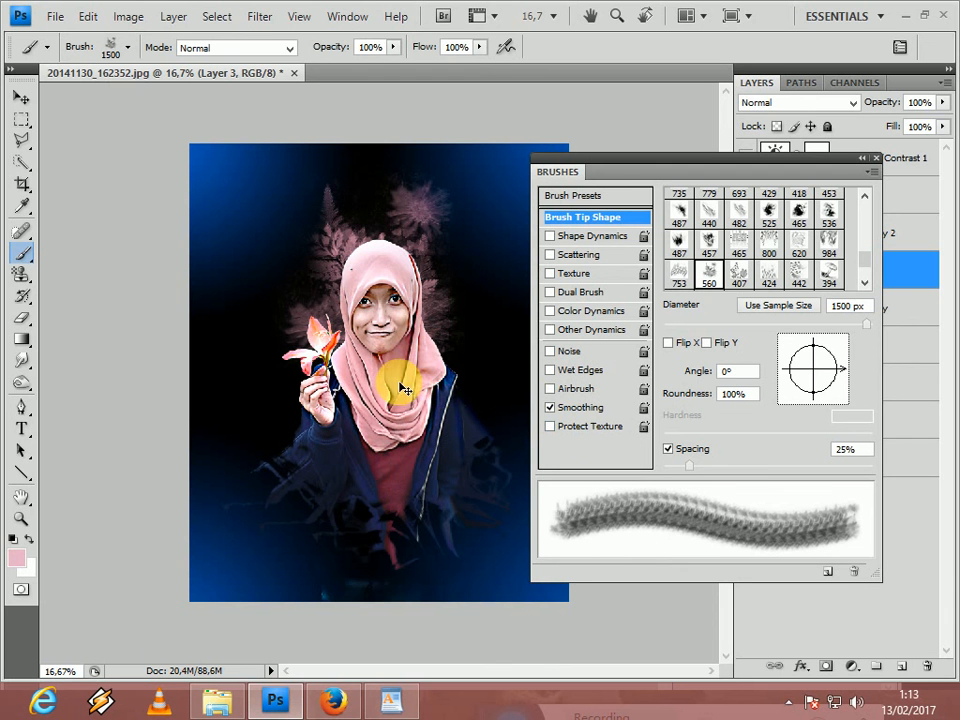
pyautogui.hotkey('ctrl', 'z')
# Step: Enlarge the foliage tip to 2300 px and stamp it in pink behind the head on Layer 3, undoing misplaced tries
pyautogui.press(']')
pyautogui.press(']')
pyautogui.press(']')
pyautogui.press(']')
pyautogui.press(']')
pyautogui.press(']')
pyautogui.press(']')
pyautogui.press(']')
pyautogui.click(345, 290)
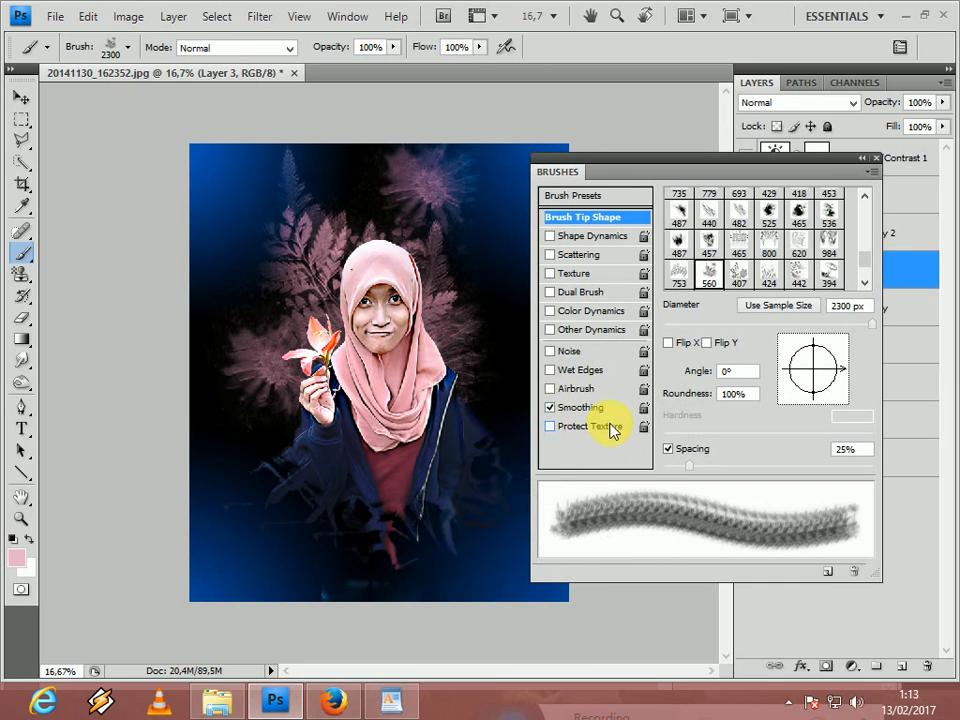
pyautogui.hotkey('ctrl', 'z')
pyautogui.click(383, 282)
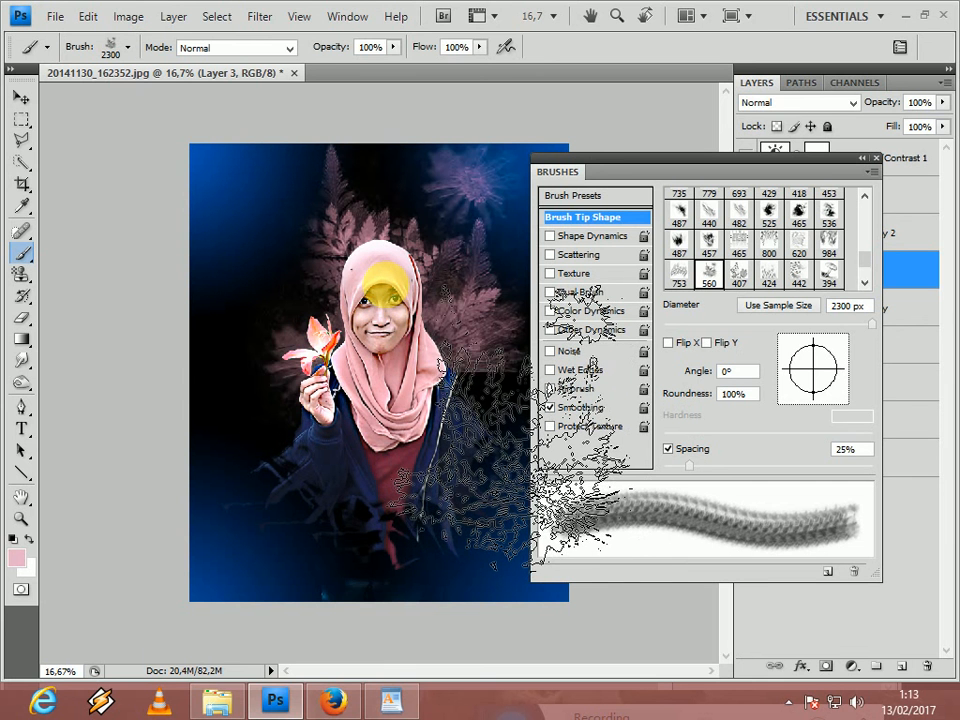
pyautogui.click(385, 300)
pyautogui.hotkey('ctrl', 'z')
pyautogui.hotkey('ctrl', 'z')
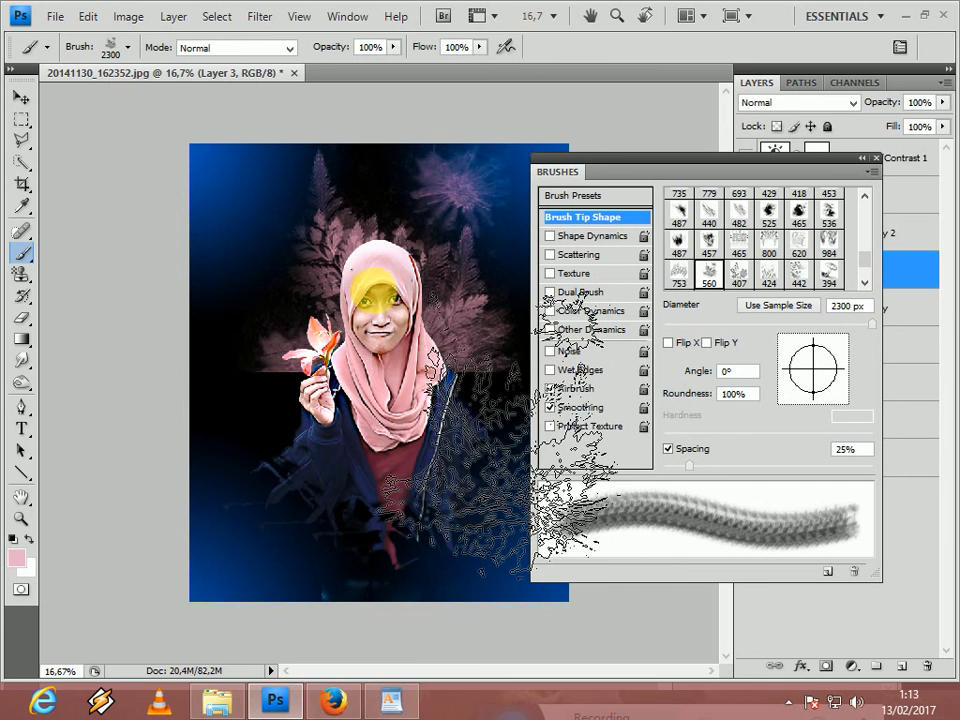
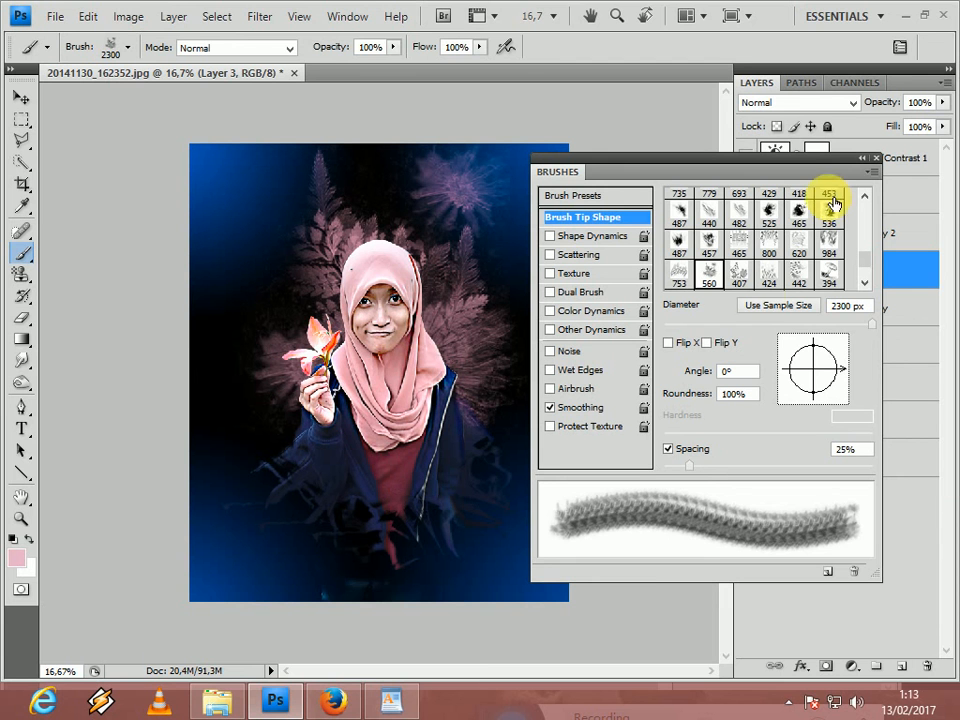
# Step: Hide Layer 3 and add a new empty layer above it, moving the Brushes palette off the layer list
pyautogui.click(740, 245)
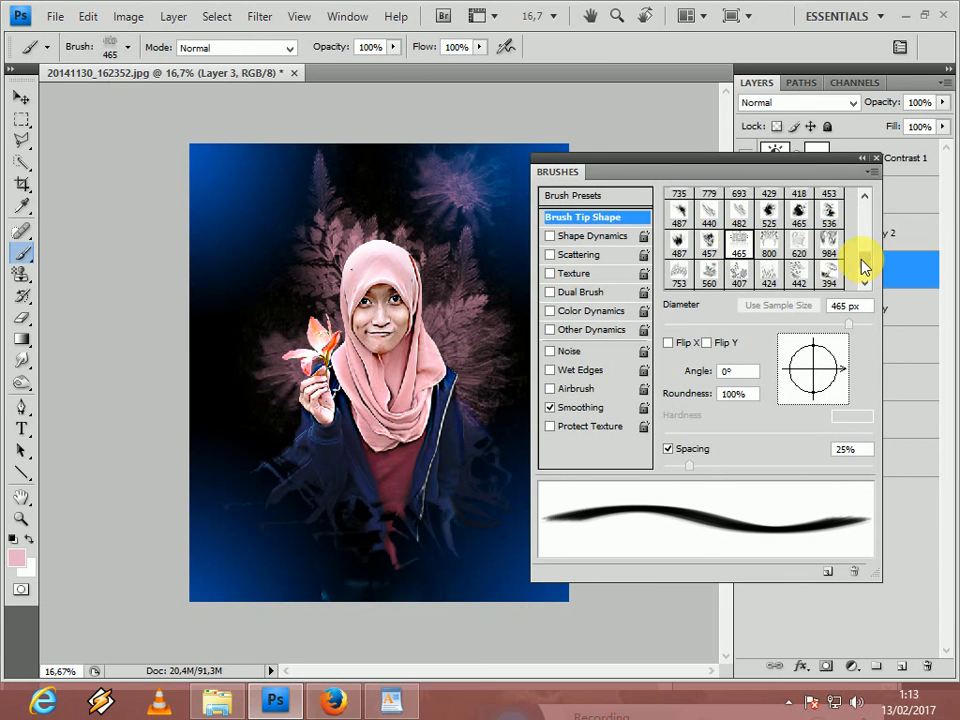
pyautogui.moveTo(864, 266); pyautogui.dragTo(864, 280)
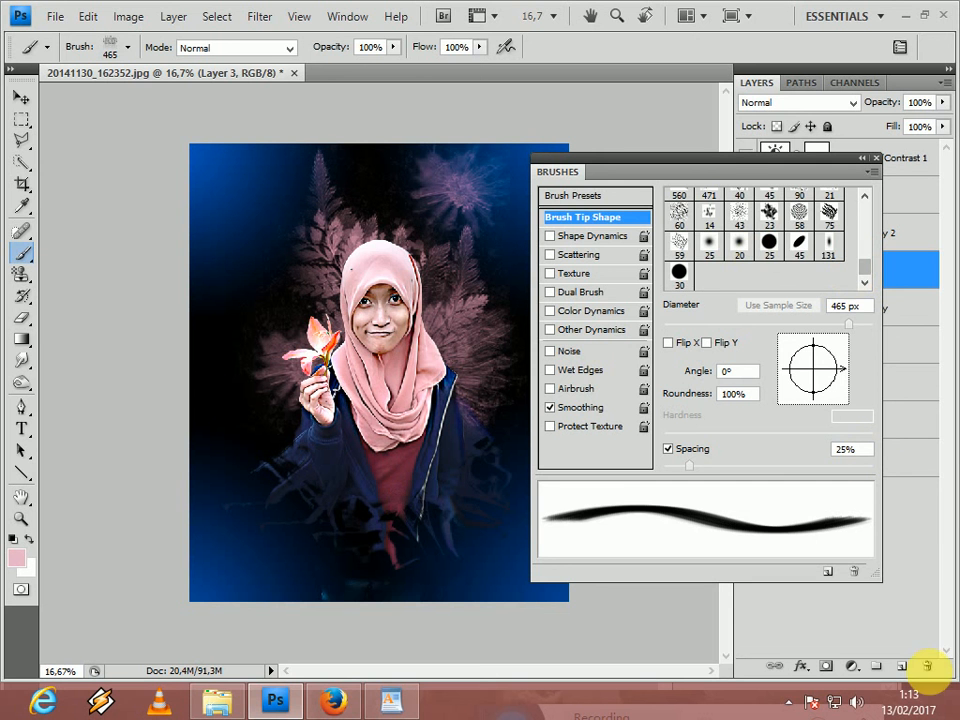
pyautogui.moveTo(708, 161)
pyautogui.mouseDown()
pyautogui.moveTo(713, 310)
pyautogui.moveTo(697, 289)
pyautogui.moveTo(652, 289)
pyautogui.mouseUp()
pyautogui.click(746, 270)
pyautogui.click(906, 666)
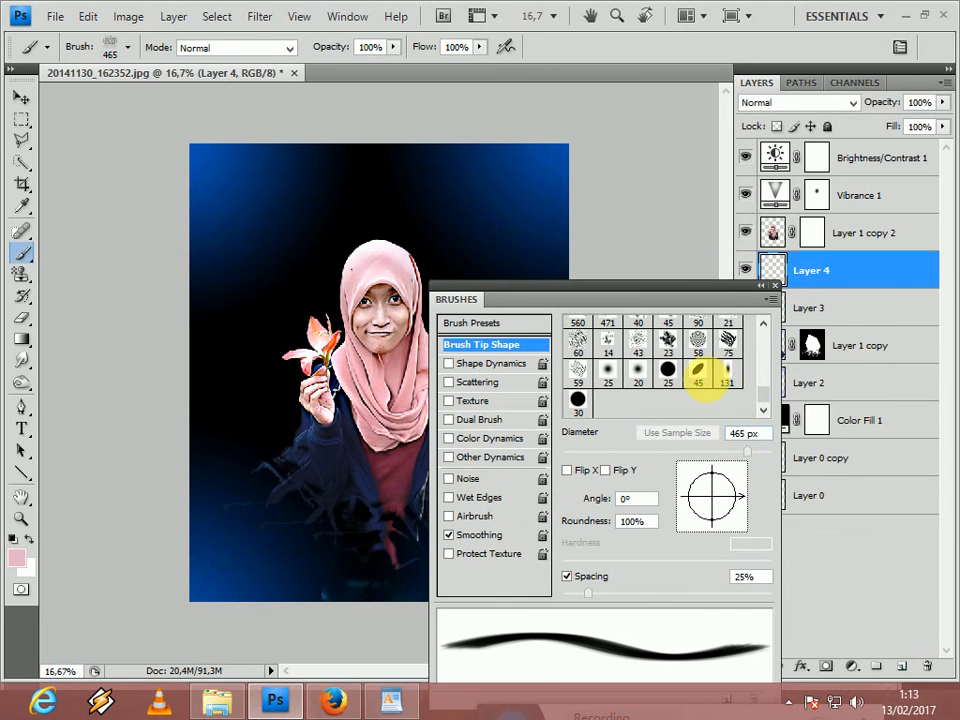
# Step: Choose the 800 px floral brush tip and set its diameter to 1400 px
pyautogui.click(760, 398)
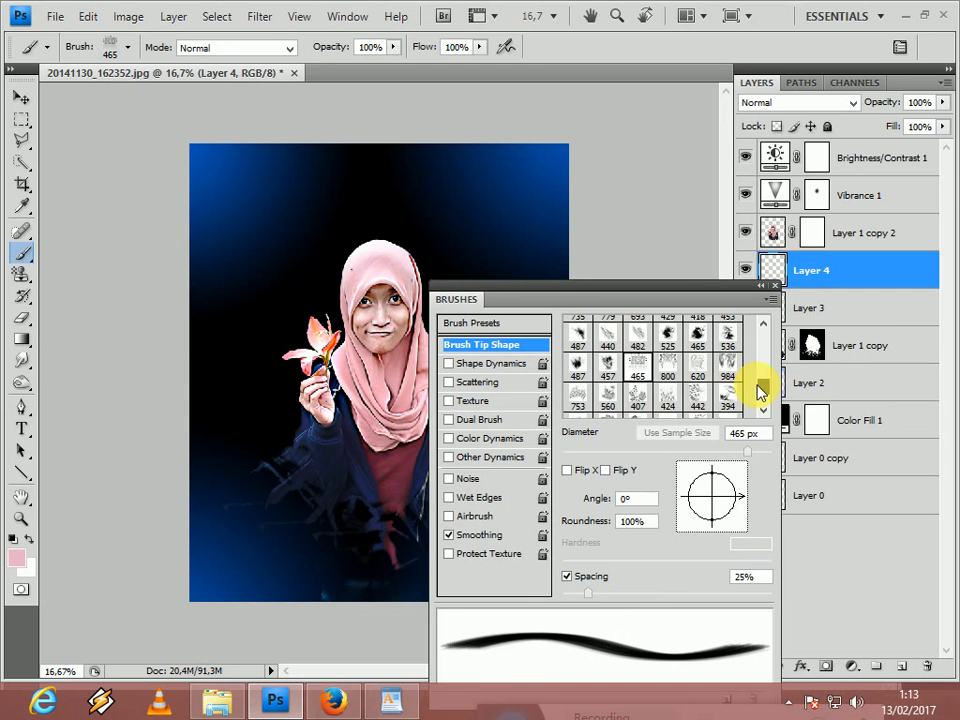
pyautogui.click(668, 366)
pyautogui.press(']')
pyautogui.press(']')
pyautogui.press(']')
pyautogui.press(']')
pyautogui.press(']')
pyautogui.press(']')
pyautogui.press(']')
pyautogui.press(']')
pyautogui.press(']')
pyautogui.press(']')
pyautogui.press(']')
pyautogui.press(']')
pyautogui.press('[')
pyautogui.press('[')
pyautogui.press('[')
pyautogui.press('[')
pyautogui.press('[')
pyautogui.press('[')
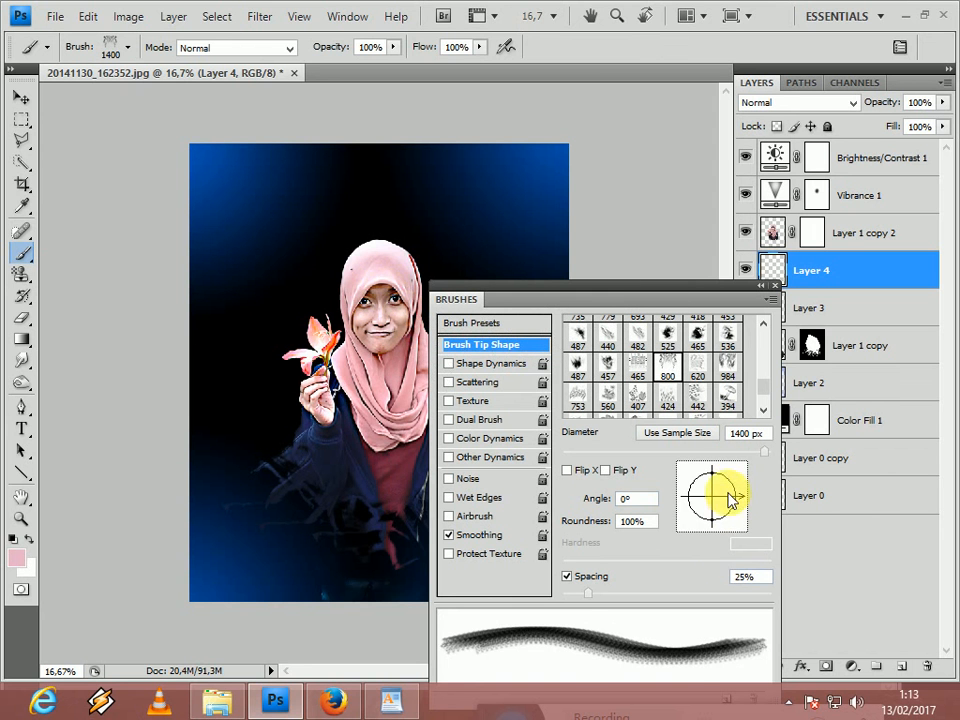
# Step: Stamp pink florals behind the flower side of the headscarf with the tip at -107°, after trying and undoing a 60° stamp
pyautogui.moveTo(724, 497); pyautogui.dragTo(729, 476)
pyautogui.click(350, 275)
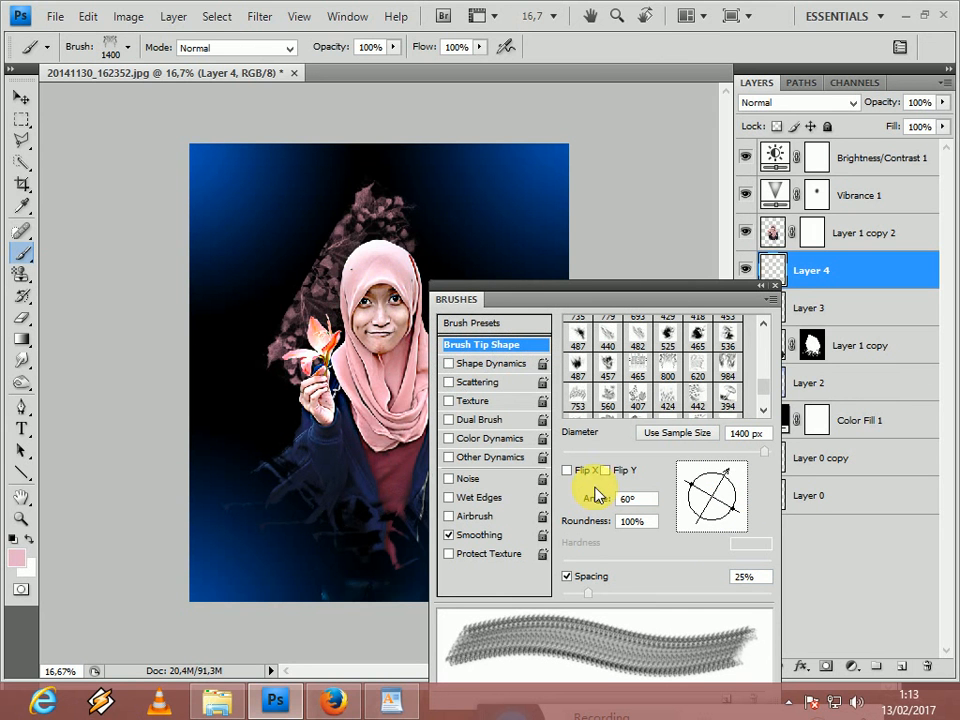
pyautogui.hotkey('ctrl', 'z')
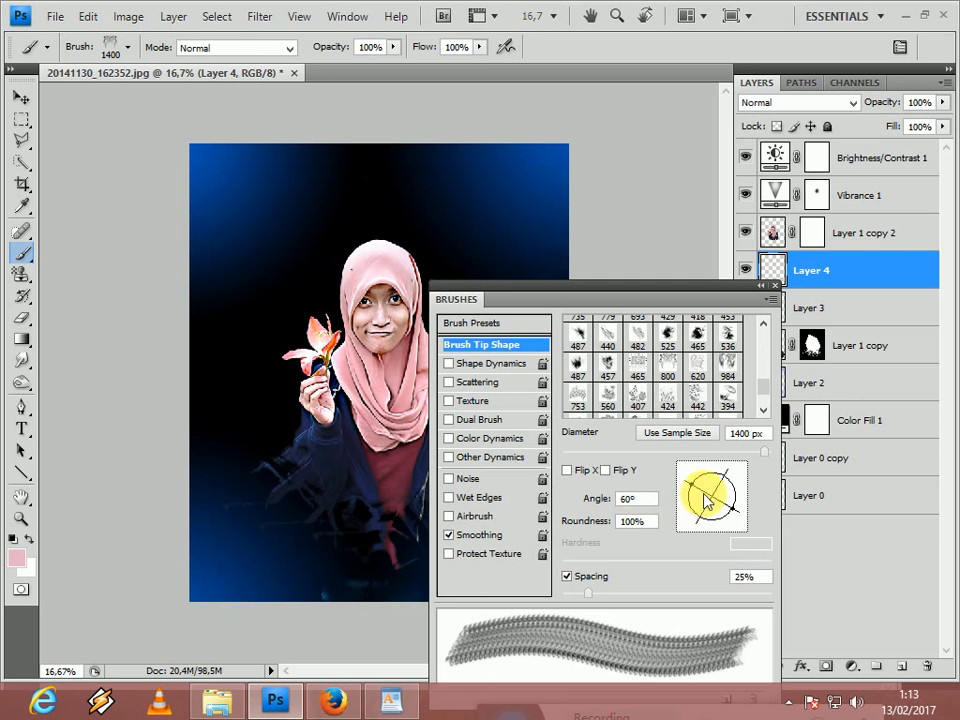
pyautogui.moveTo(724, 501); pyautogui.dragTo(697, 541)
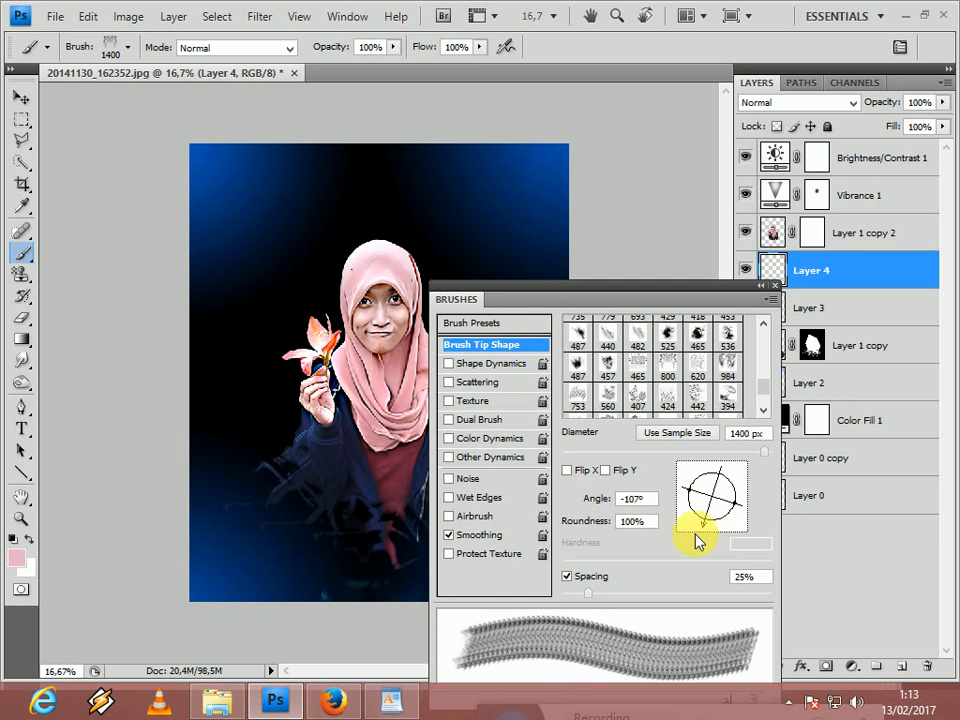
pyautogui.click(314, 288)
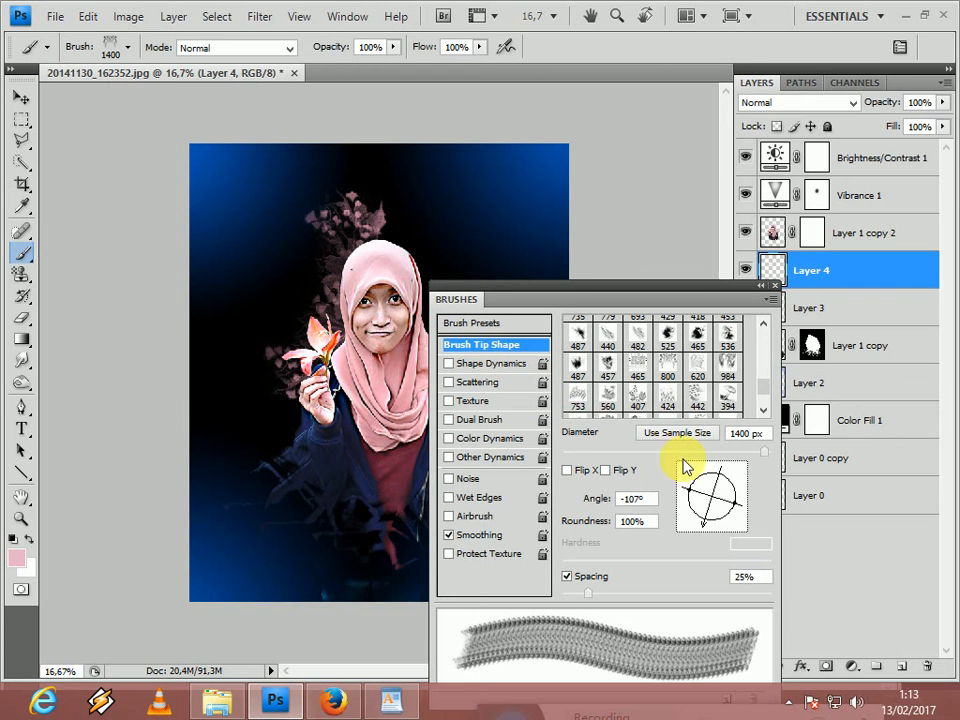
# Step: Rotate the 1400 px floral tip to 114° and stamp it behind the zipper side of the headscarf on Layer 4
pyautogui.moveTo(713, 484)
pyautogui.mouseDown()
pyautogui.moveTo(677, 497)
pyautogui.moveTo(673, 536)
pyautogui.moveTo(722, 566)
pyautogui.mouseUp()
pyautogui.moveTo(700, 487)
pyautogui.mouseDown()
pyautogui.moveTo(686, 510)
pyautogui.moveTo(707, 540)
pyautogui.moveTo(692, 540)
pyautogui.moveTo(670, 507)
pyautogui.moveTo(658, 440)
pyautogui.mouseUp()
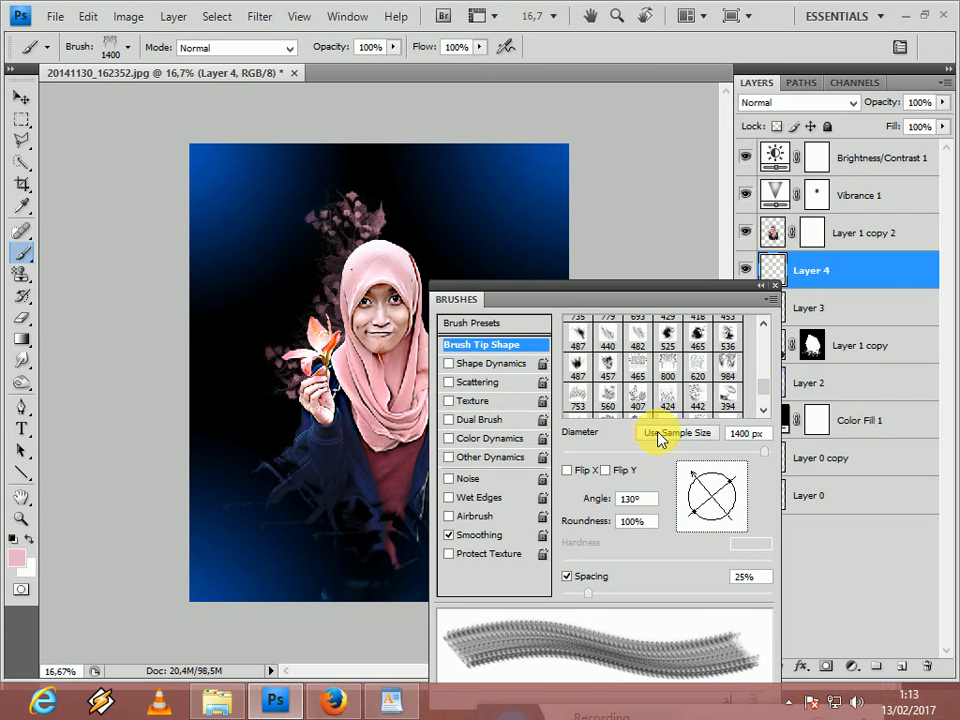
pyautogui.click(703, 484)
pyautogui.click(700, 478)
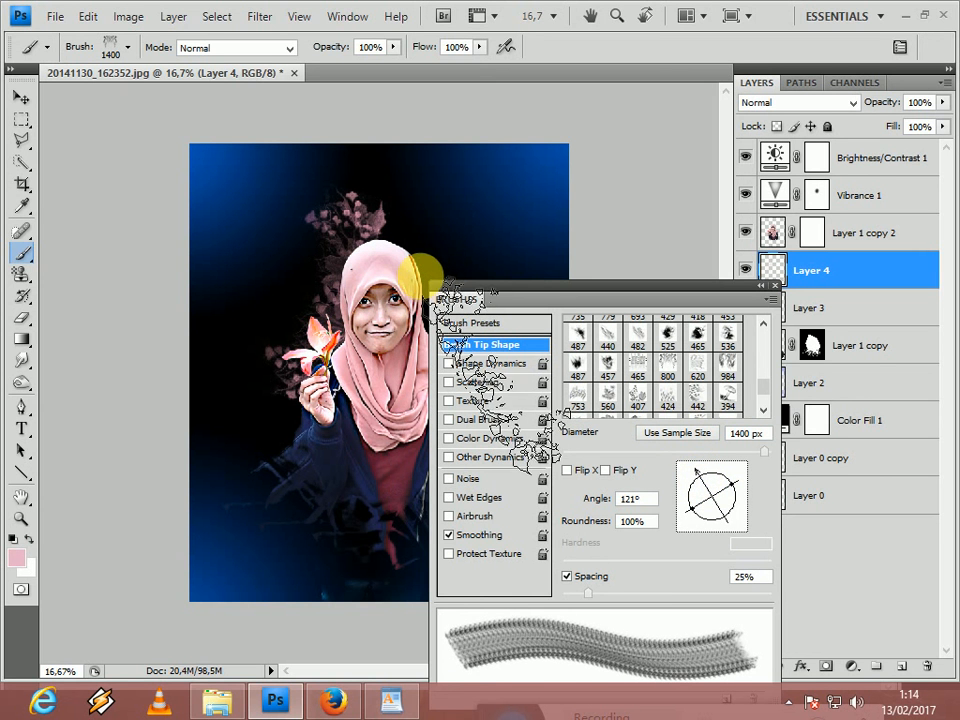
pyautogui.moveTo(730, 517); pyautogui.dragTo(707, 536)
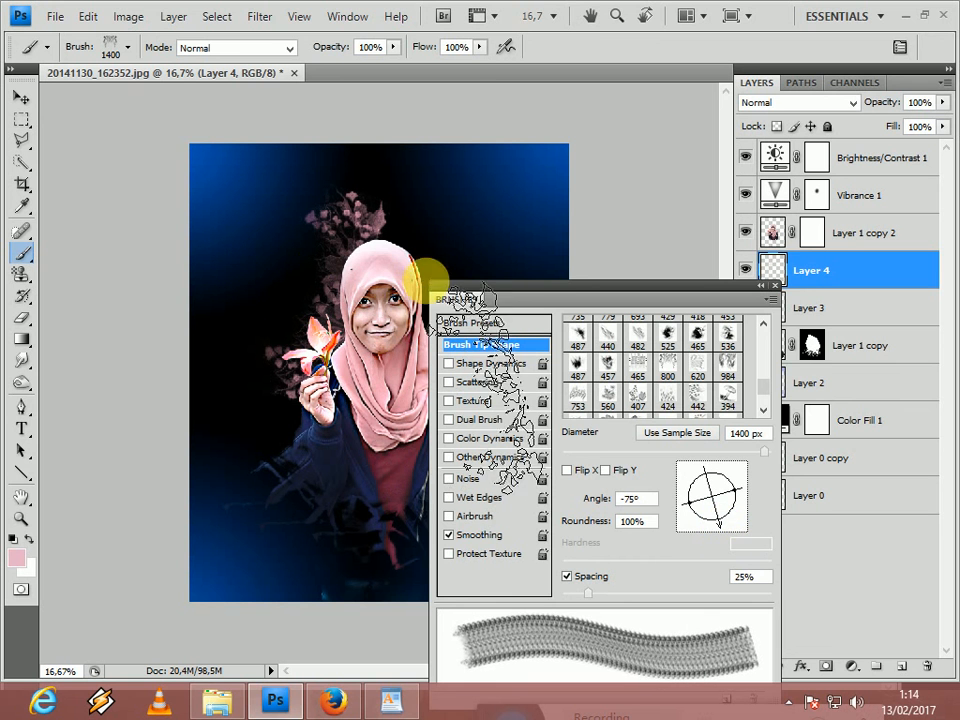
pyautogui.moveTo(491, 288); pyautogui.dragTo(610, 279)
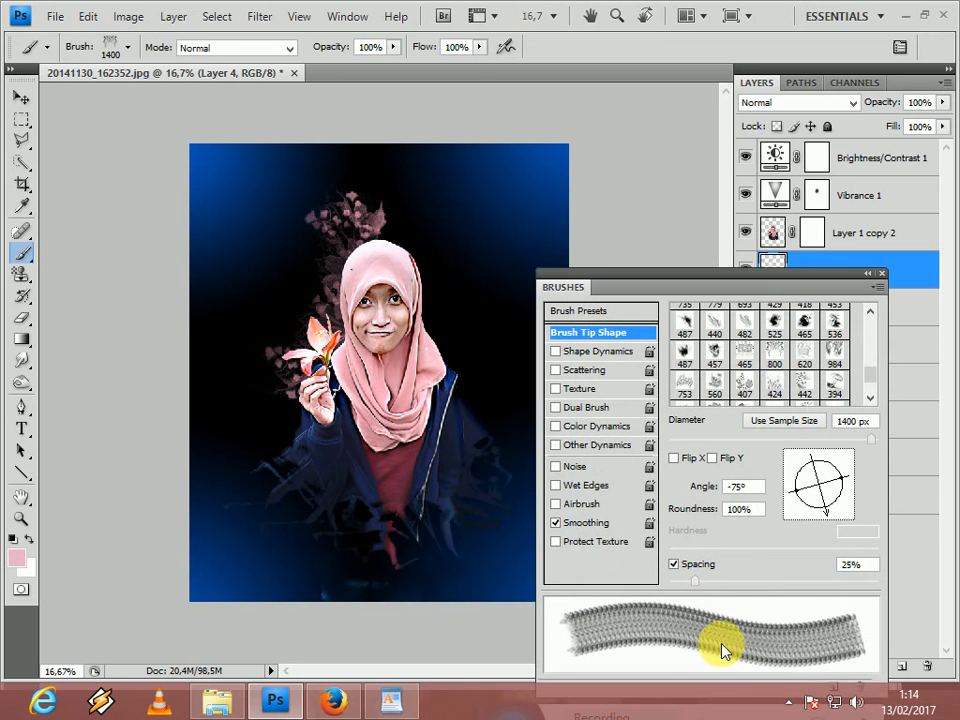
pyautogui.click(828, 505)
pyautogui.moveTo(828, 505)
pyautogui.mouseDown()
pyautogui.moveTo(786, 436)
pyautogui.moveTo(794, 443)
pyautogui.mouseUp()
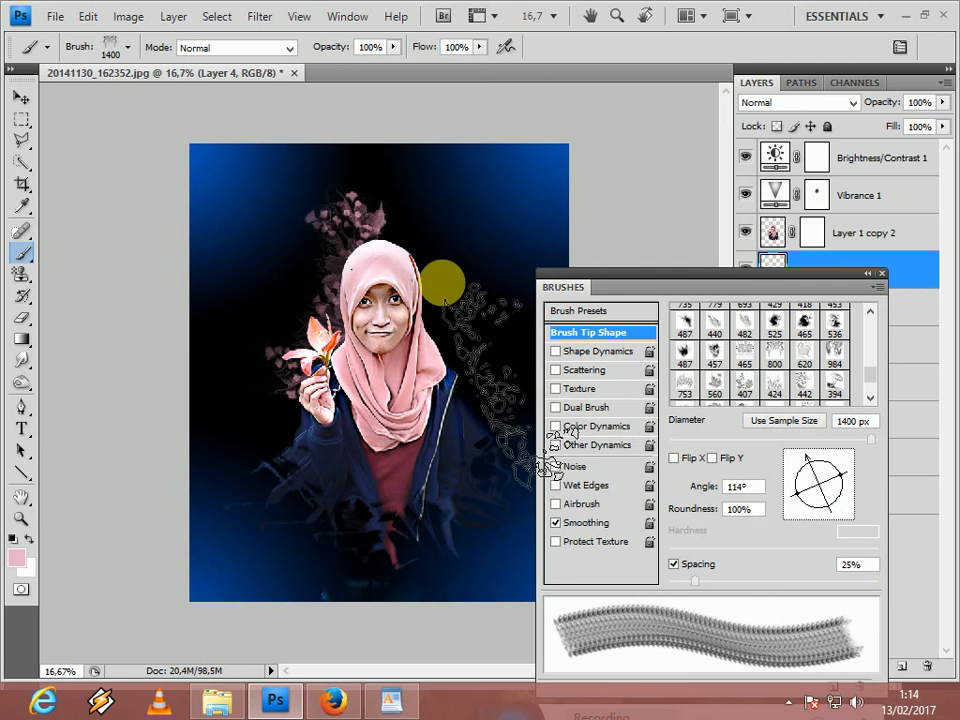
pyautogui.click(449, 290)
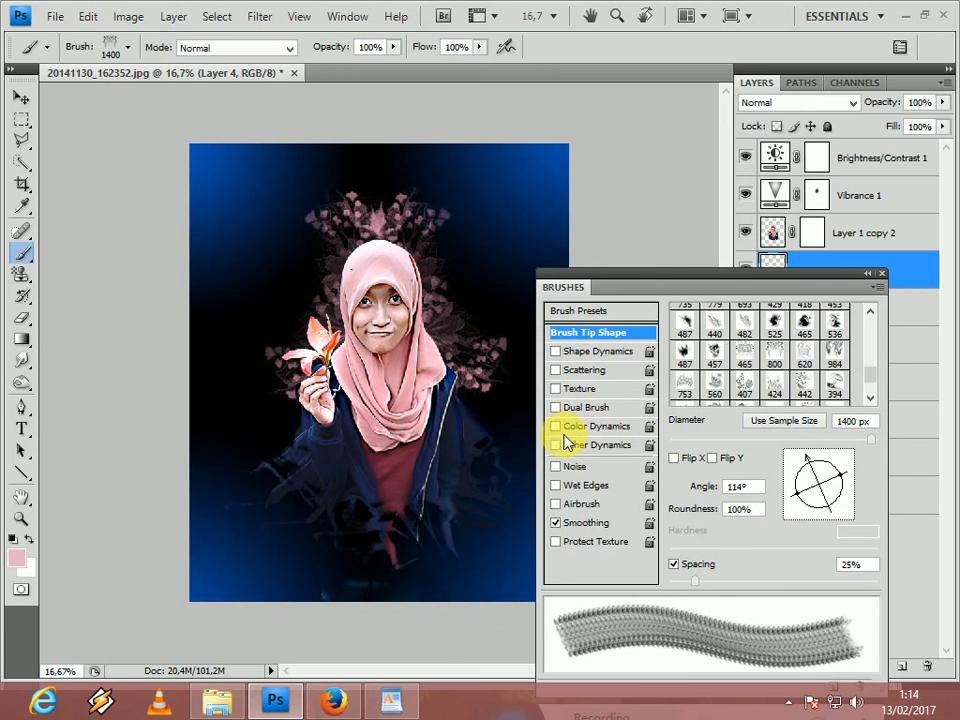
# Step: Fill the gaps on both sides of the headscarf with pink florals, using the 800 px floral tip rotated to 175° and enlarged to 1000 px
pyautogui.click(748, 356)
pyautogui.click(774, 356)
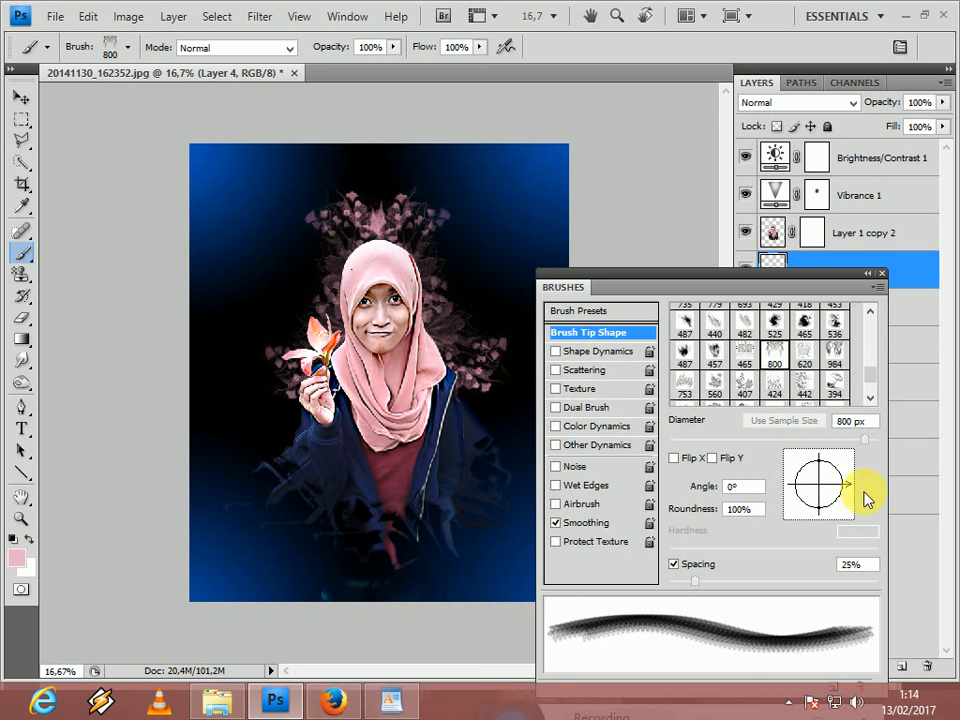
pyautogui.moveTo(842, 467)
pyautogui.mouseDown()
pyautogui.moveTo(819, 422)
pyautogui.moveTo(770, 486)
pyautogui.moveTo(707, 489)
pyautogui.mouseUp()
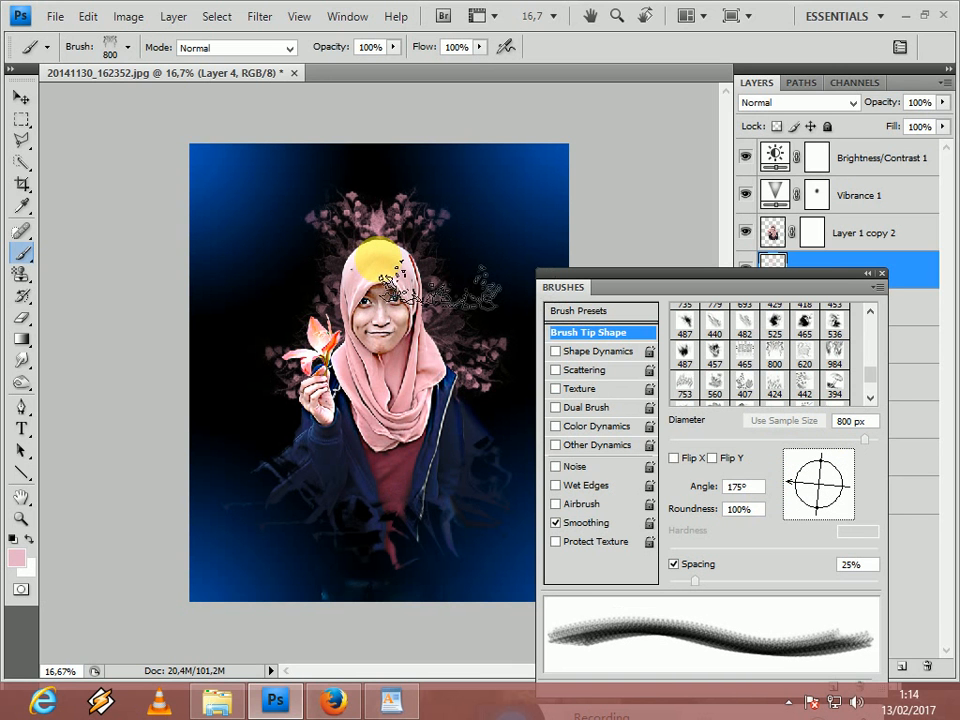
pyautogui.press(']')
pyautogui.press(']')
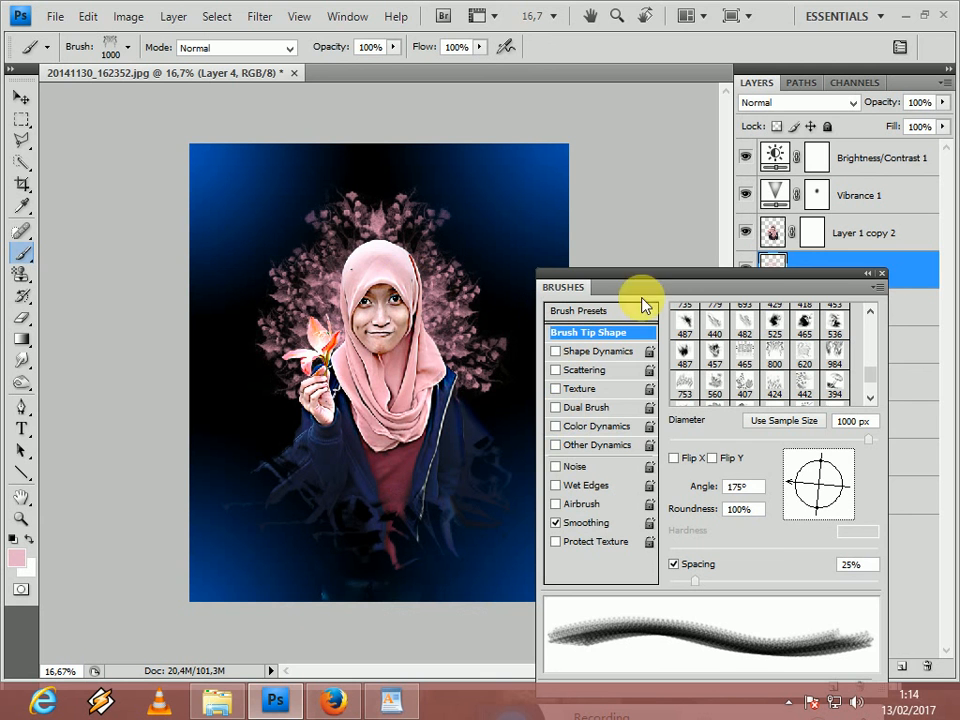
pyautogui.click(881, 273)
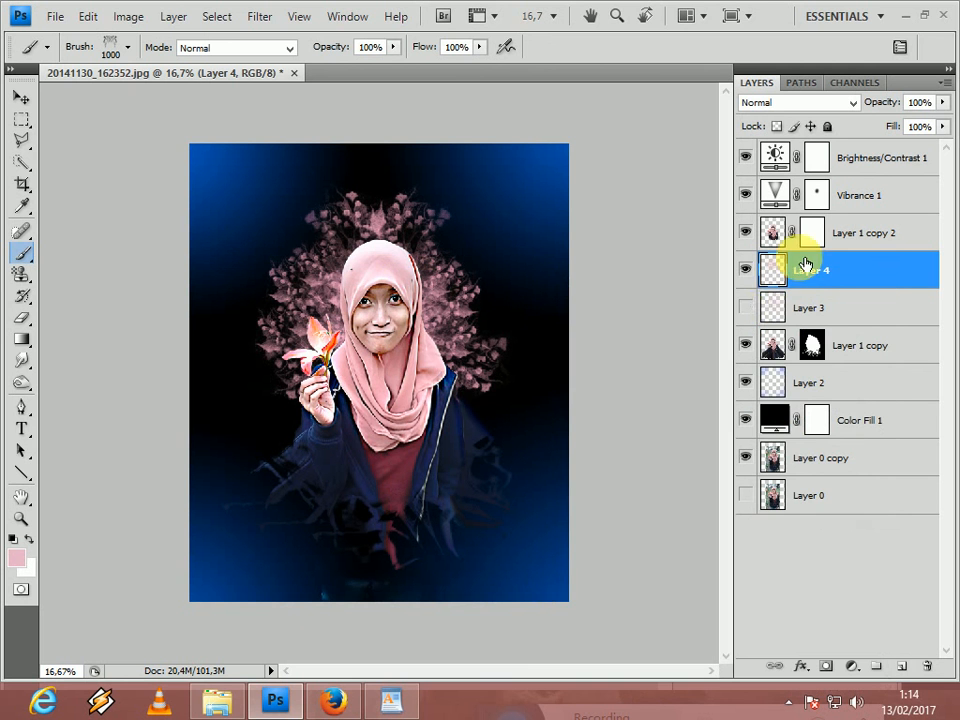
# Step: Compare the floral versions by toggling the visibility of Layer 3 and Layer 4, leaving only Layer 4 shown
pyautogui.click(746, 309)
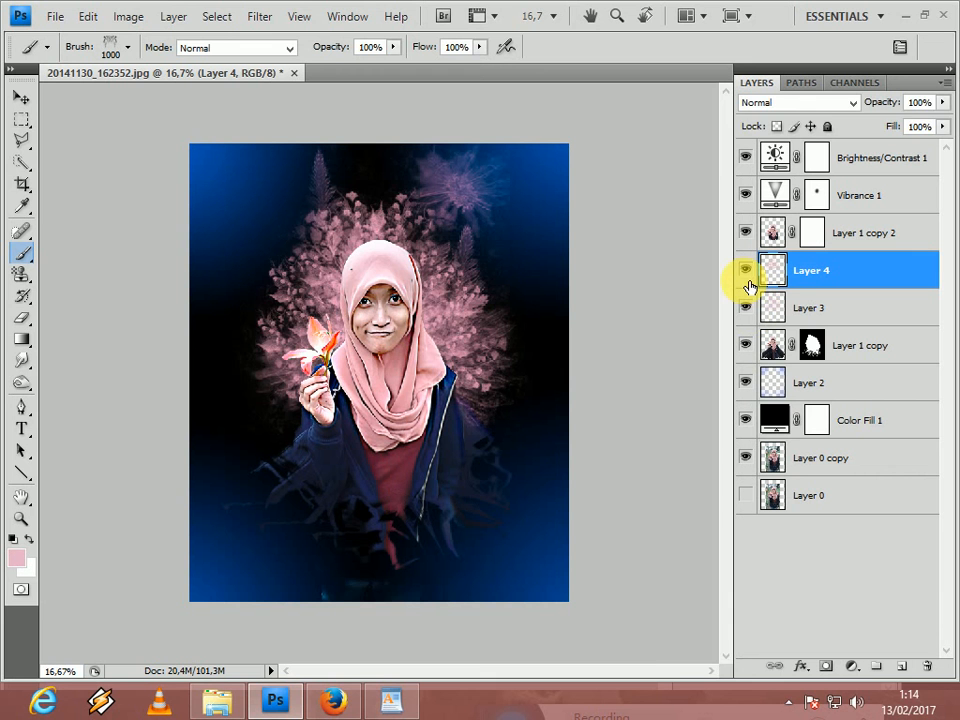
pyautogui.click(745, 271)
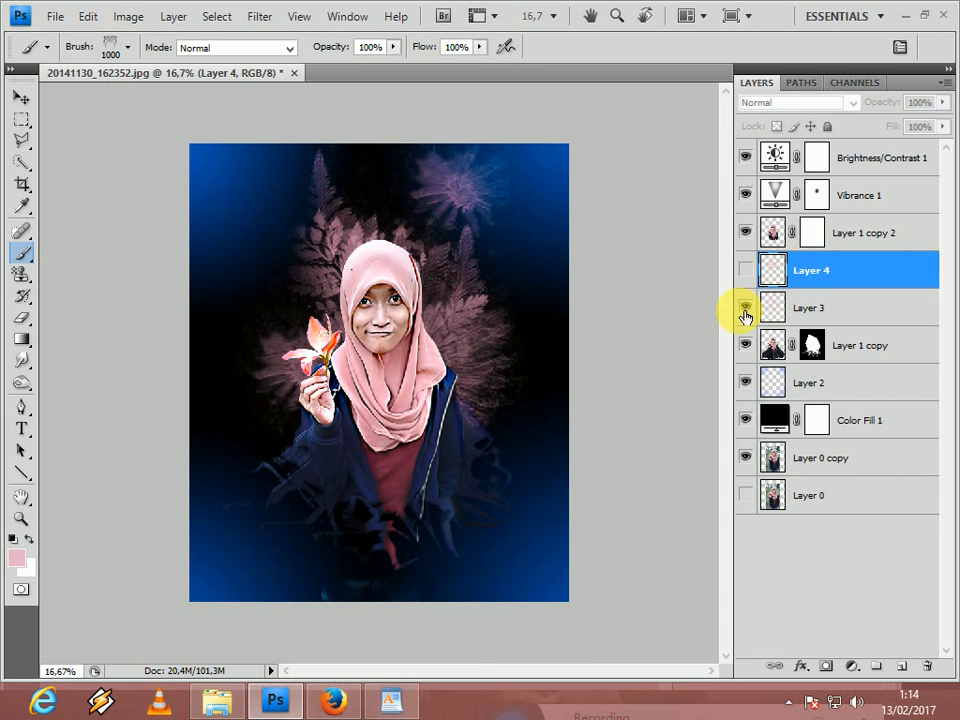
pyautogui.click(745, 312)
pyautogui.click(746, 273)
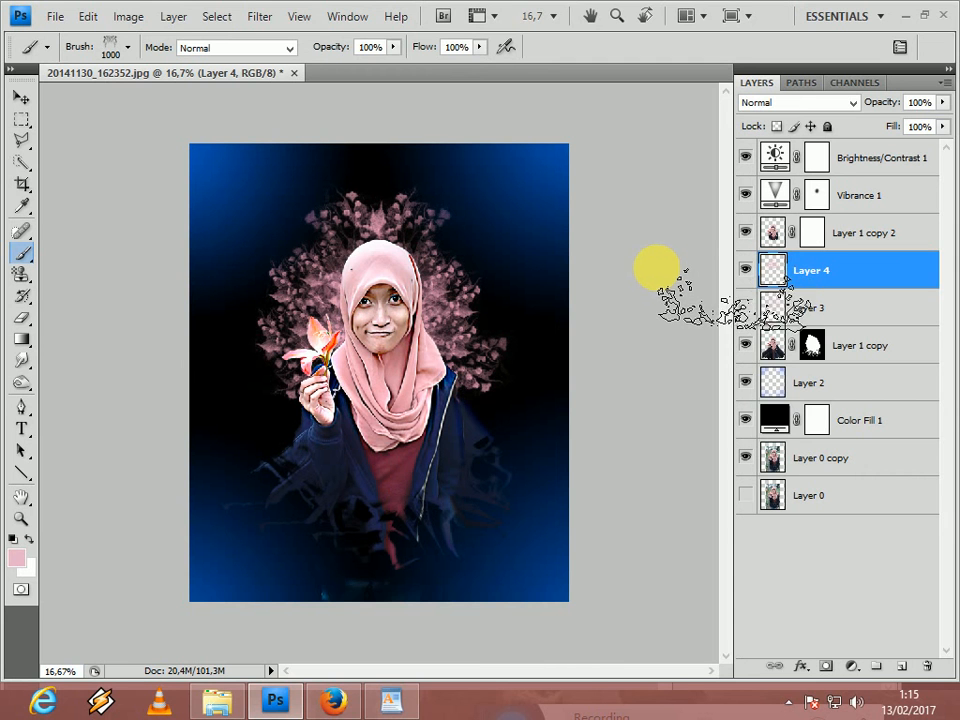
# Step: Switch to the open text document window
pyautogui.click(390, 703)
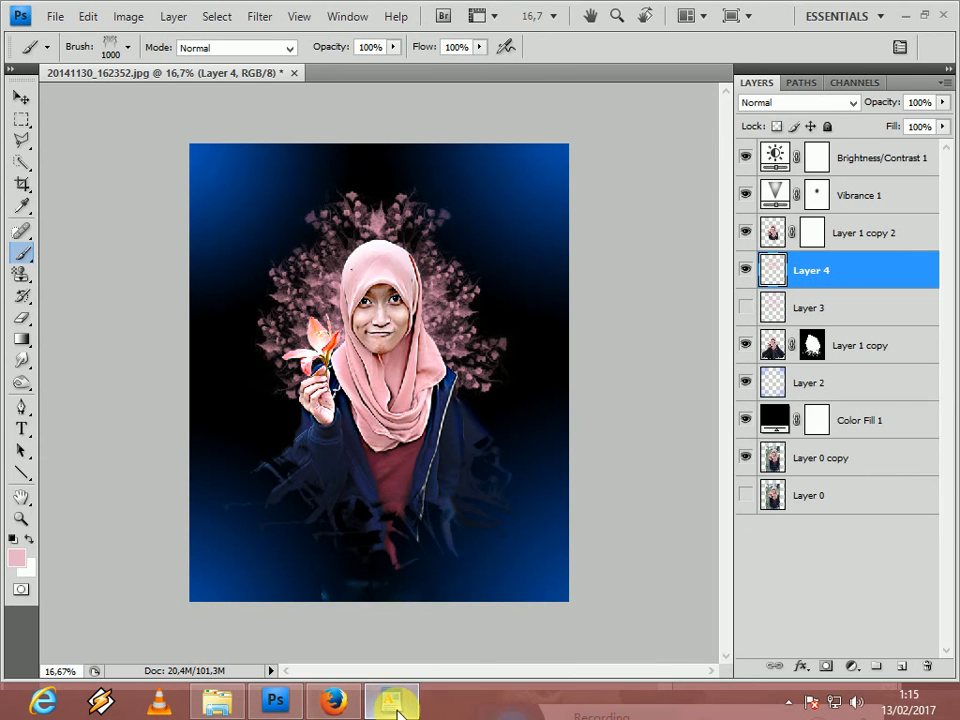